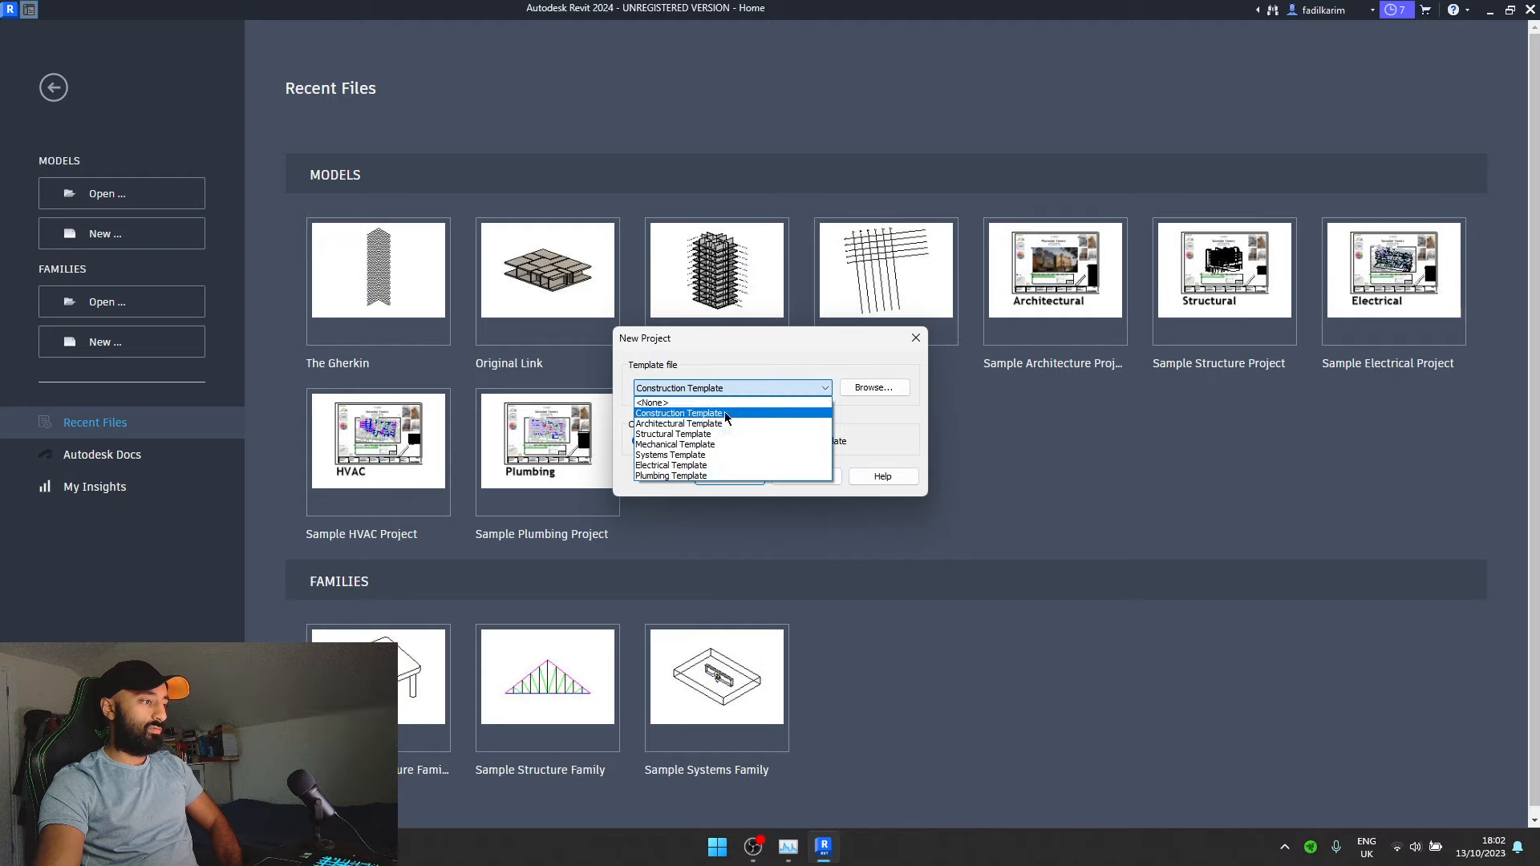
- Create a new project from the Structural Template
{"action": "left_click", "coordinate": [726, 459]}
{"action": "left_click", "coordinate": [729, 478]}
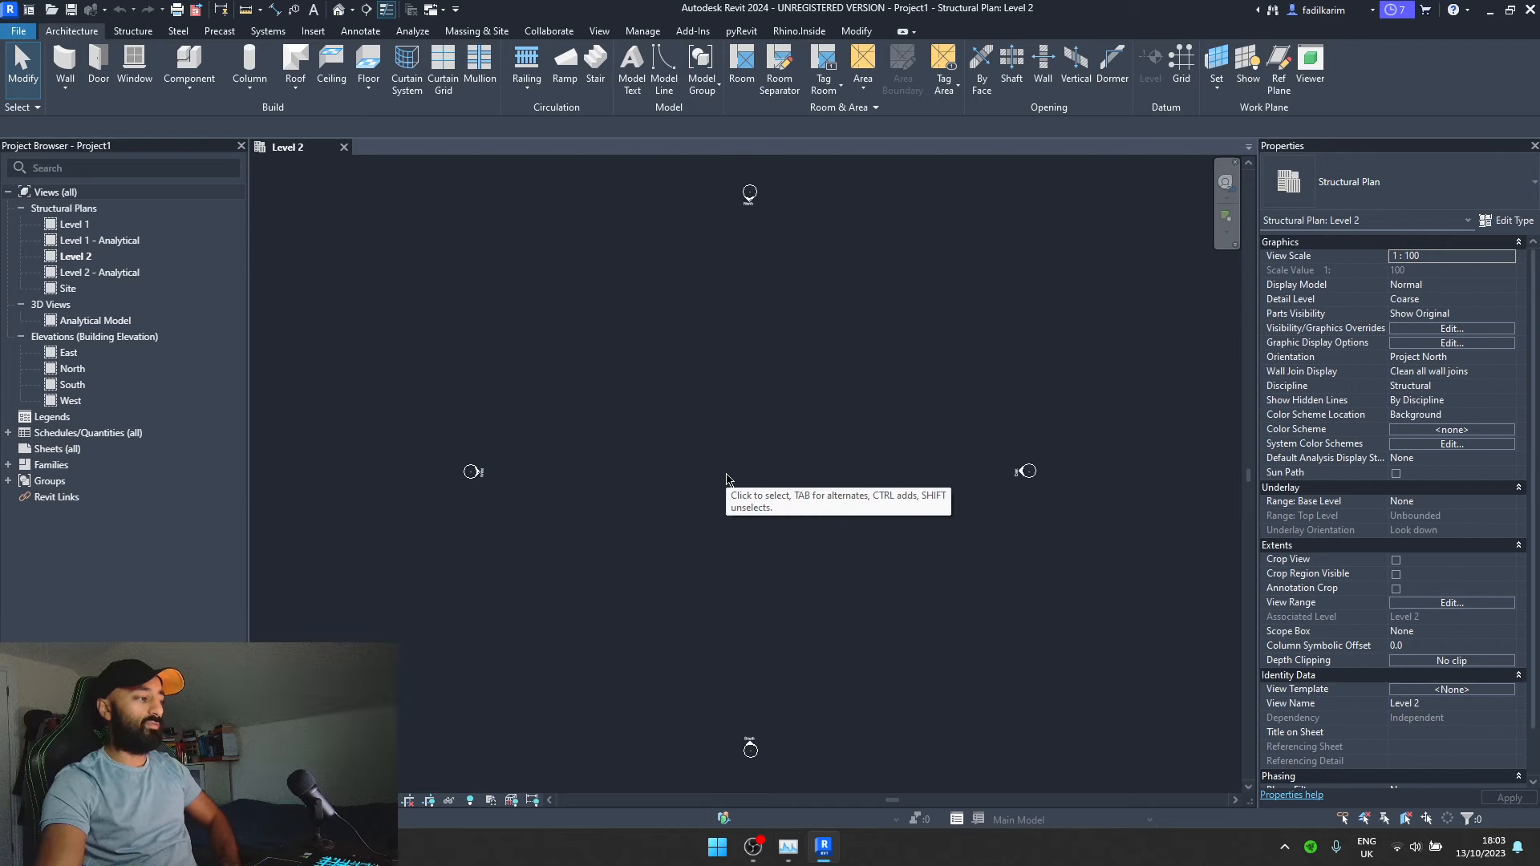
- Delete all four elevation markers from the Level 2 plan, together with their elevation views
{"action": "scroll", "coordinate": [1001, 567], "scroll_direction": "down", "scroll_amount": 4}
{"action": "scroll", "coordinate": [996, 603], "scroll_direction": "up", "scroll_amount": 3}
{"action": "scroll", "coordinate": [938, 634], "scroll_direction": "down", "scroll_amount": 2}
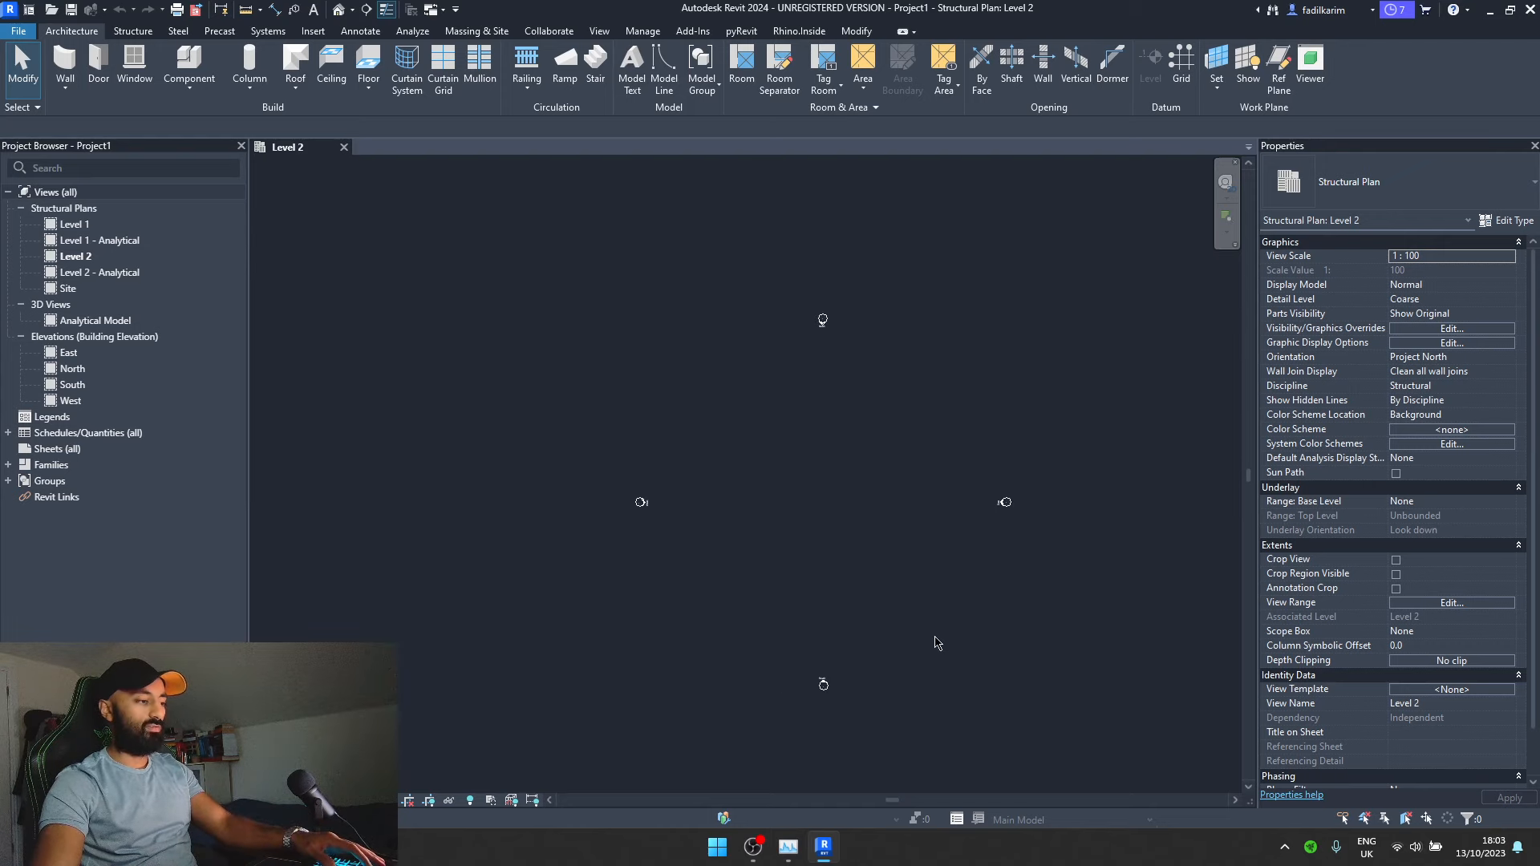
{"action": "left_click_drag", "start_coordinate": [536, 242], "coordinate": [528, 240]}
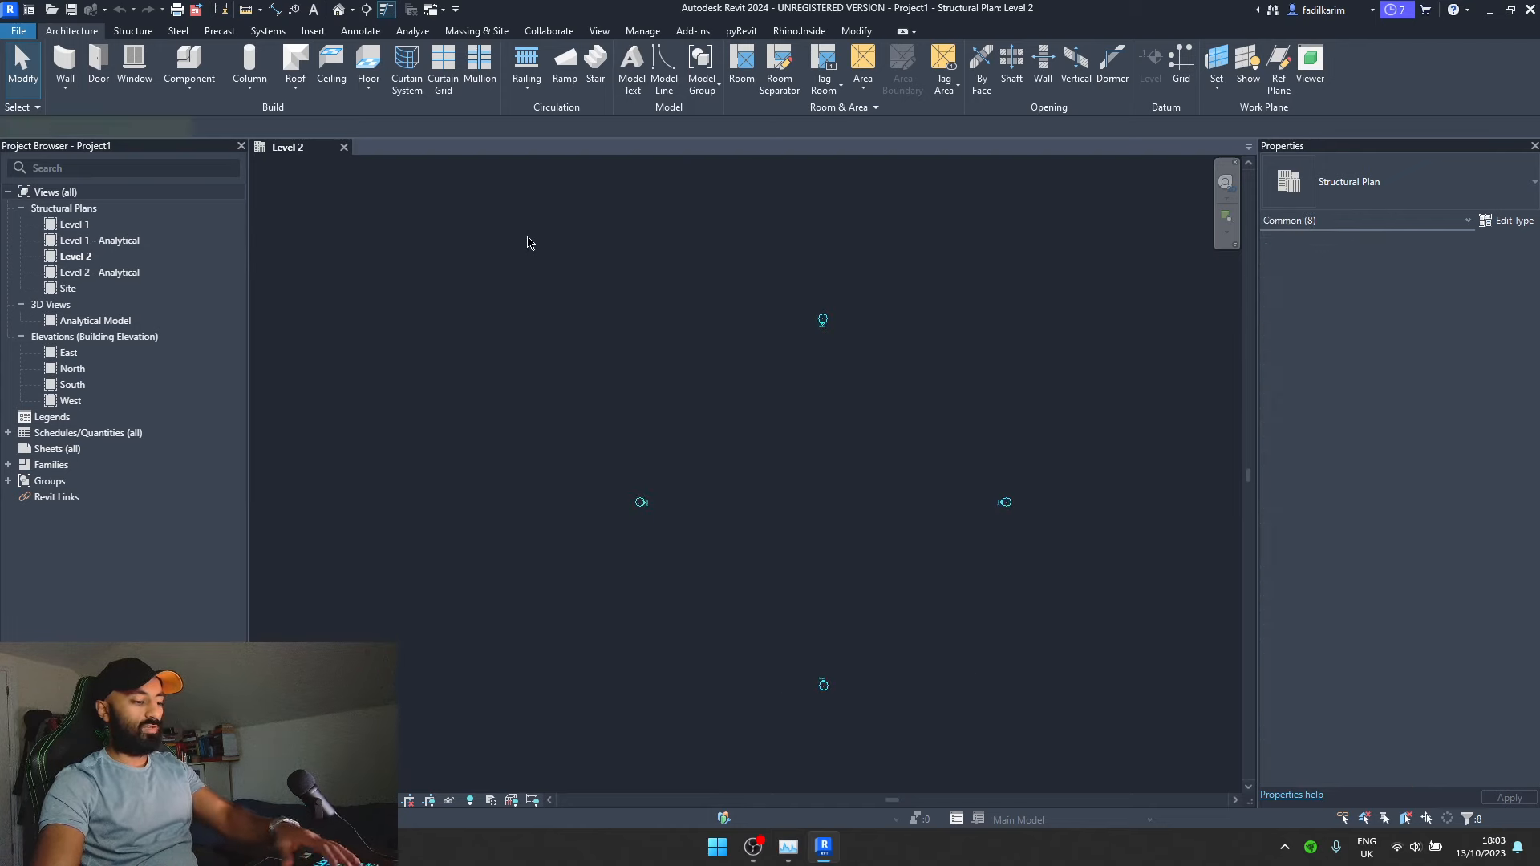
{"action": "key", "text": "Delete"}
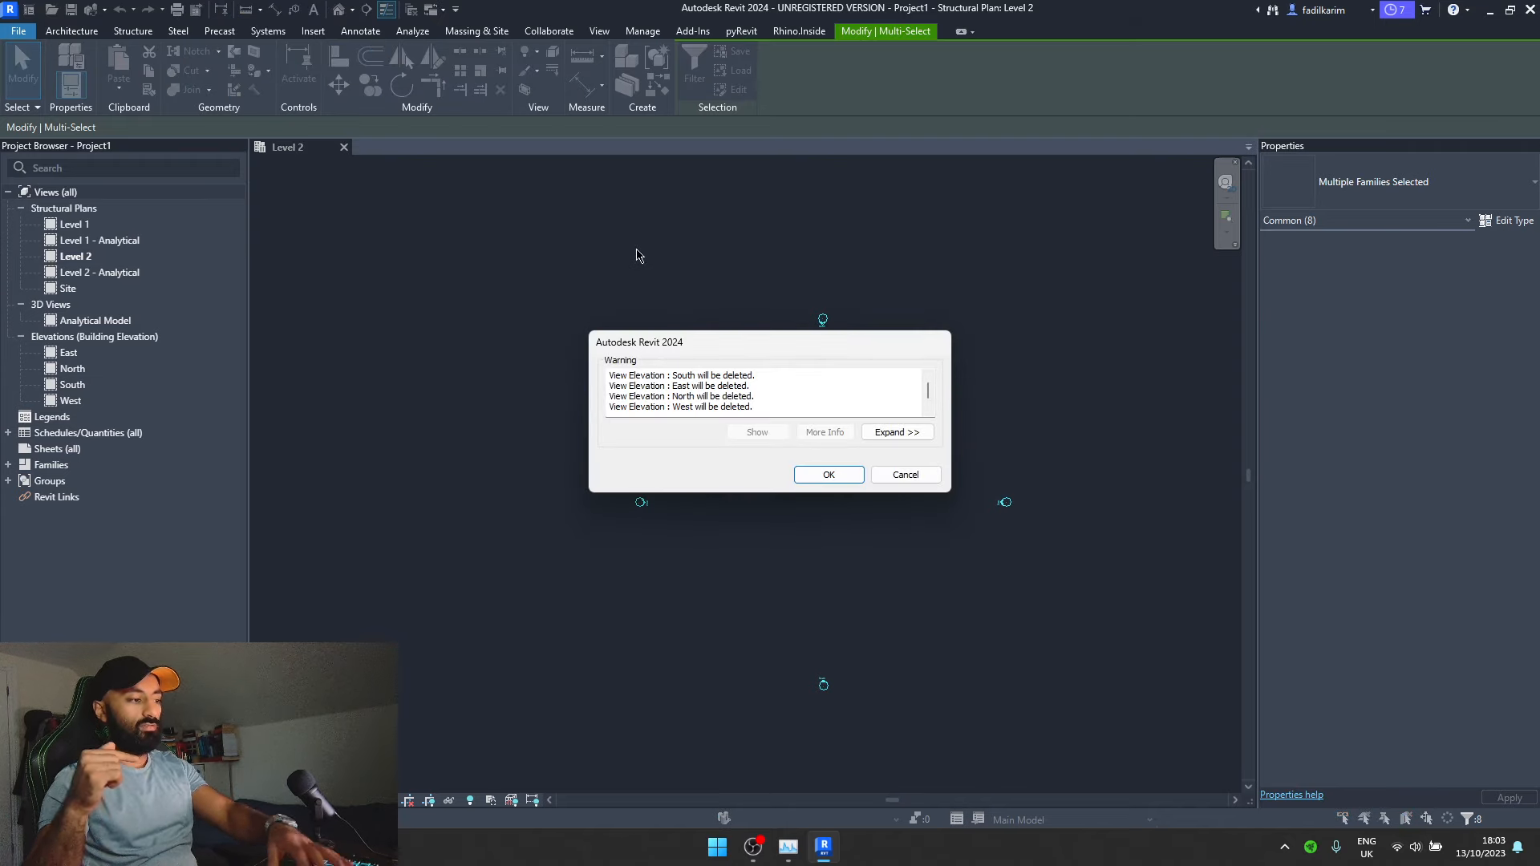
{"action": "left_click", "coordinate": [826, 475]}
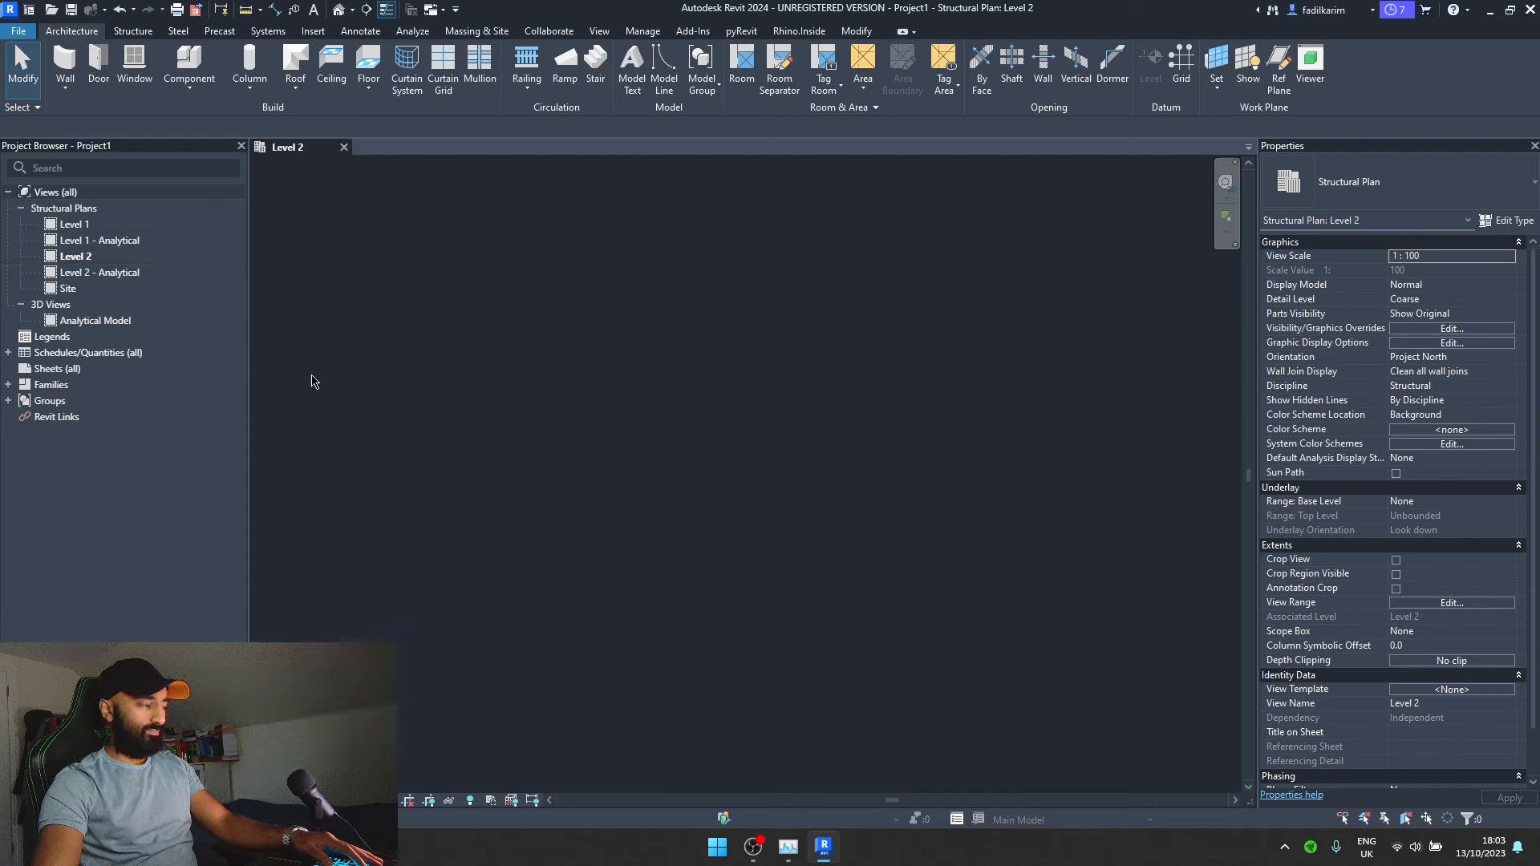
- Open the default 3D view and delete both levels along with their associated plan views
{"action": "left_click", "coordinate": [335, 10]}
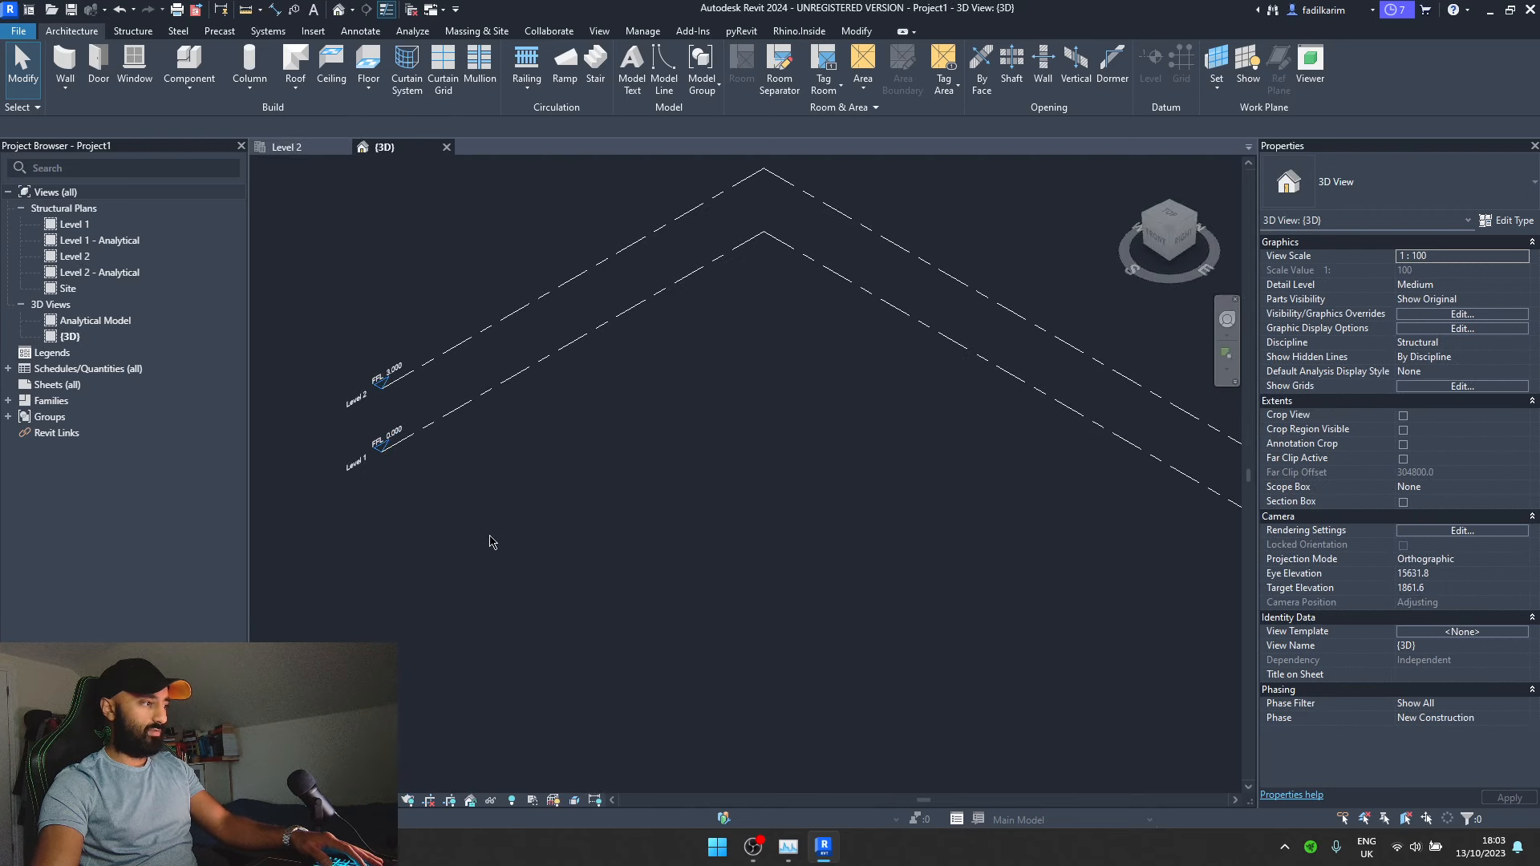
{"action": "left_click_drag", "start_coordinate": [489, 542], "coordinate": [361, 236]}
{"action": "key", "text": "Delete"}
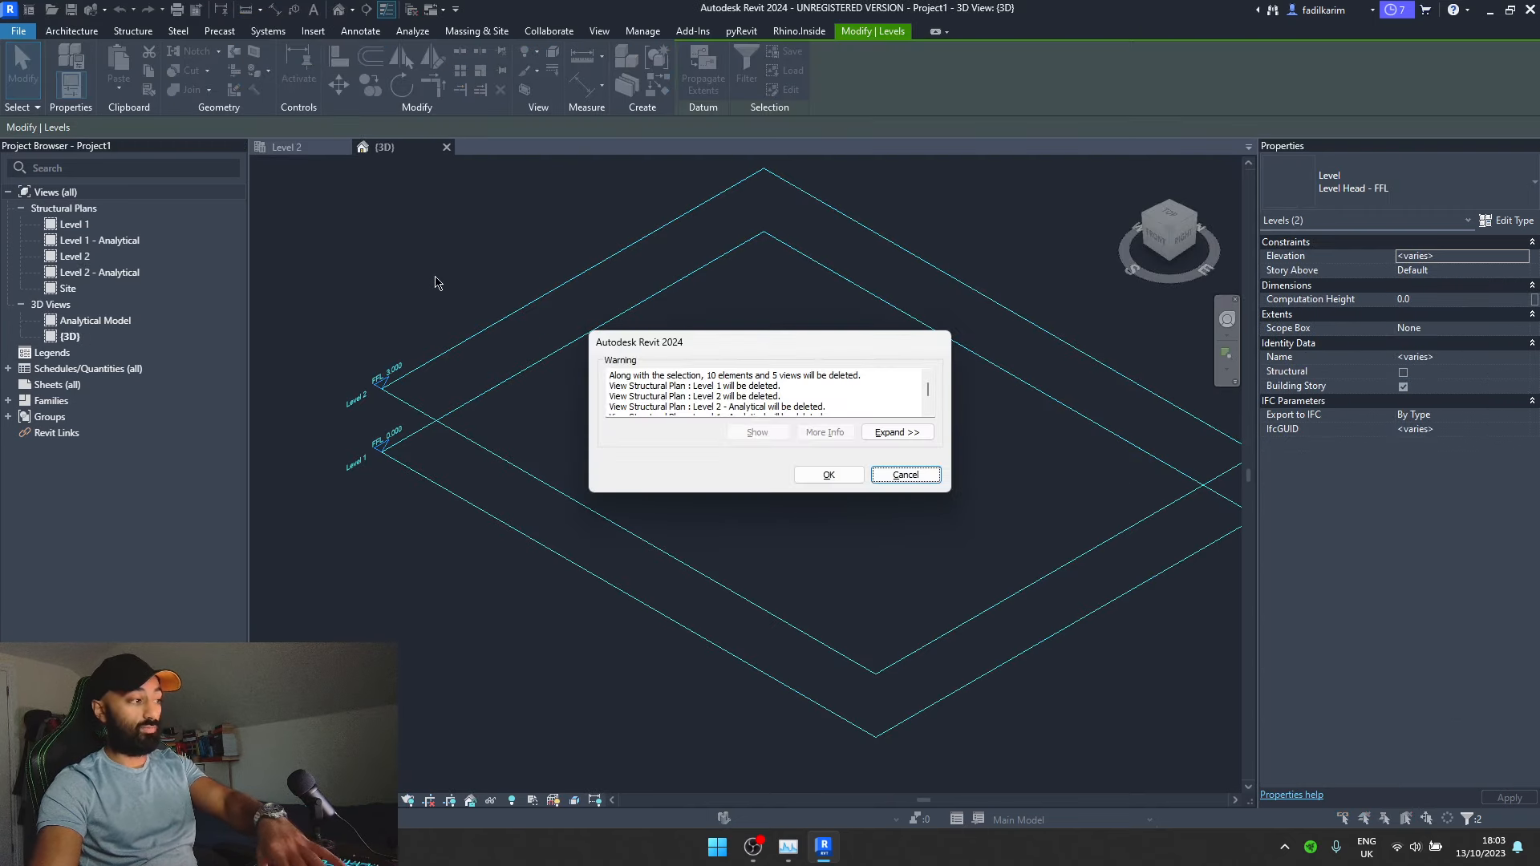
{"action": "left_click", "coordinate": [829, 475]}
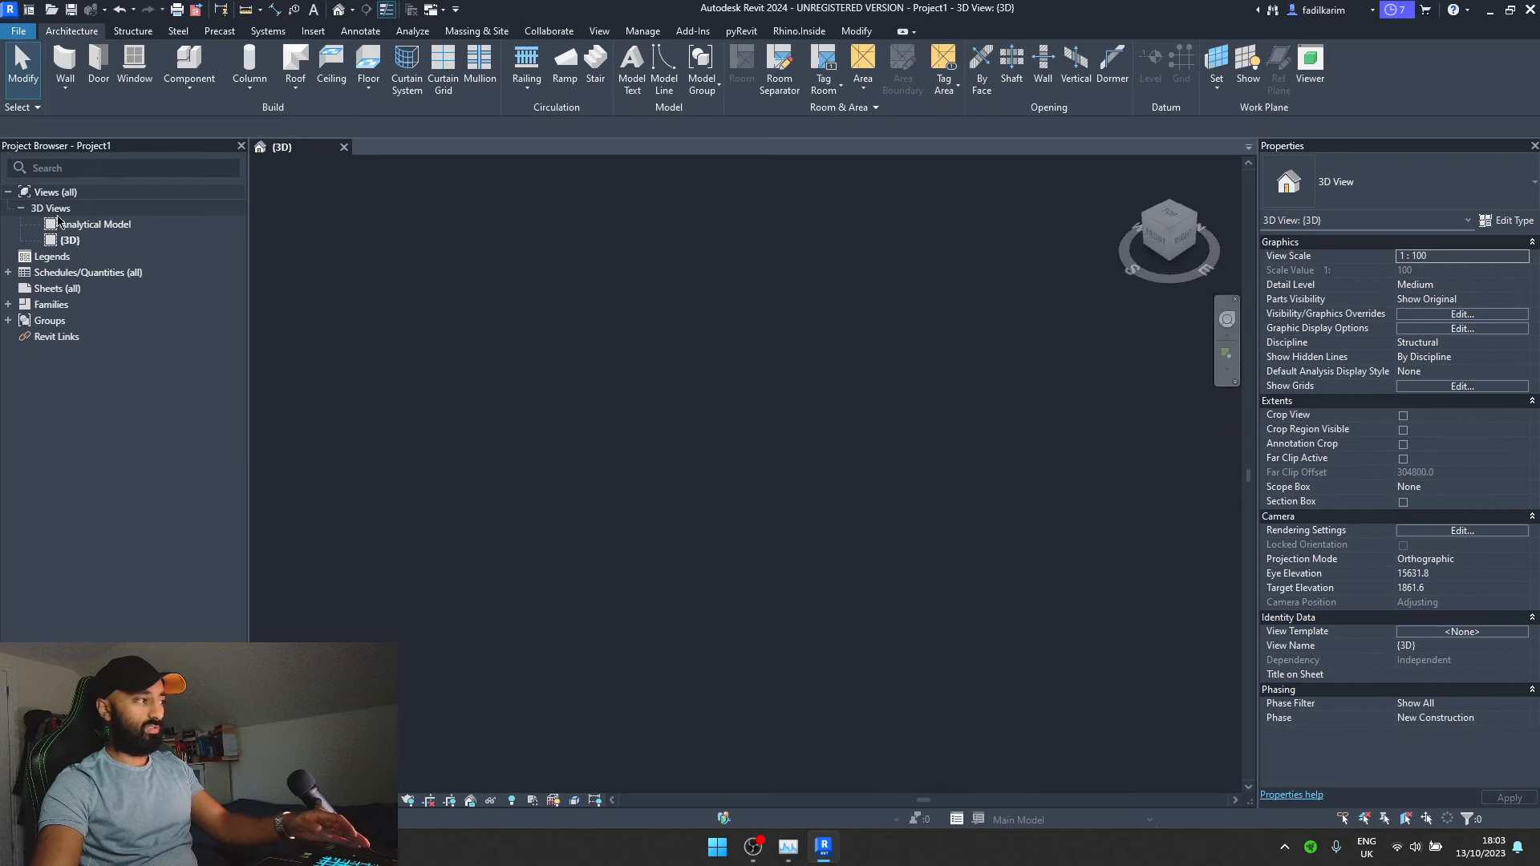
- Delete the Analytical Model 3D view from the project
{"action": "left_click", "coordinate": [57, 224]}
{"action": "key", "text": "Delete"}
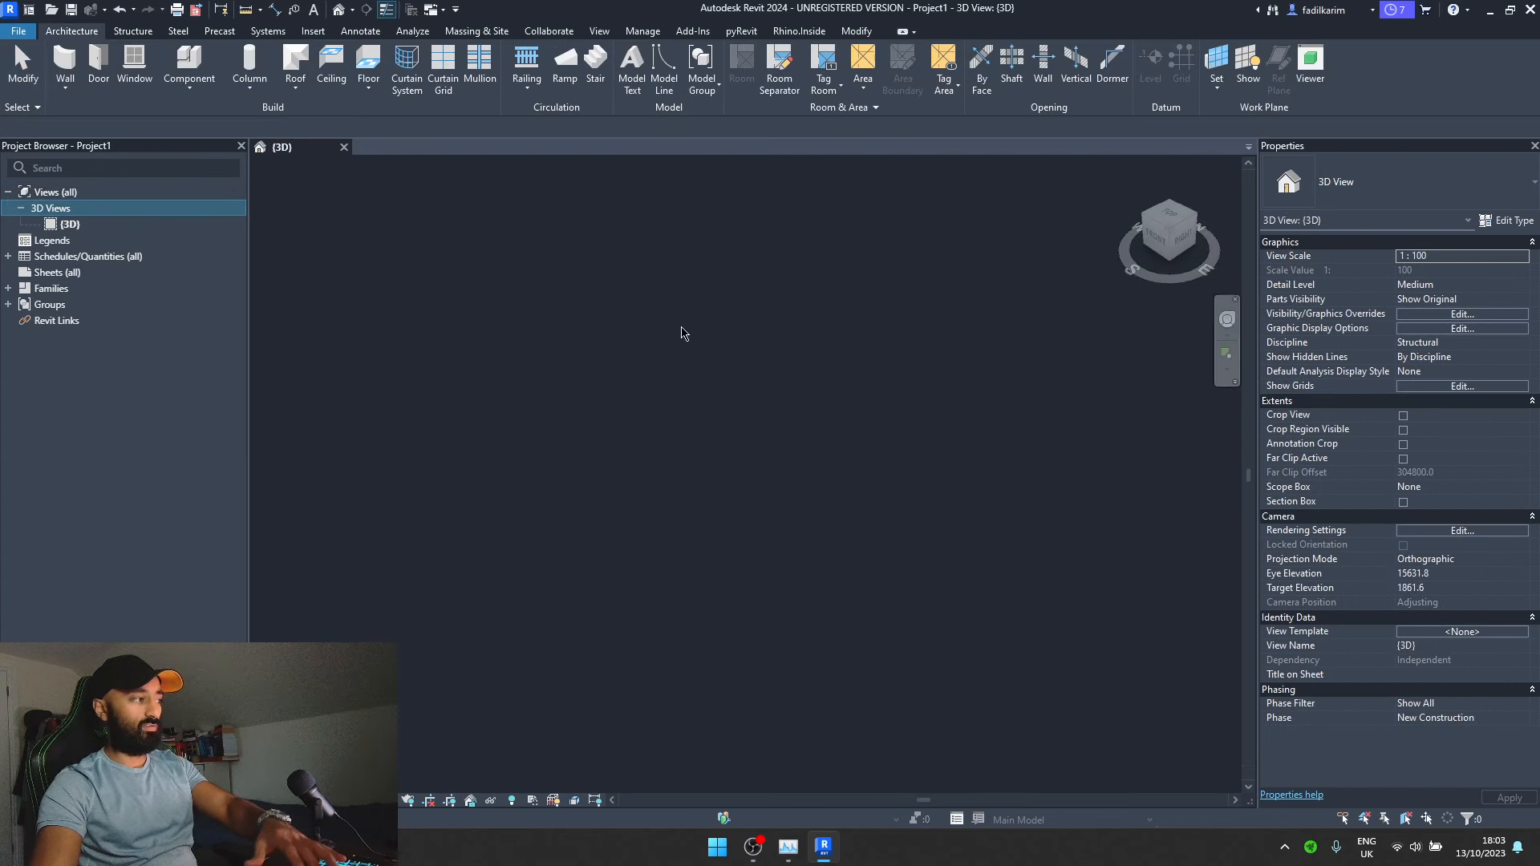
{"action": "left_click", "coordinate": [684, 332]}
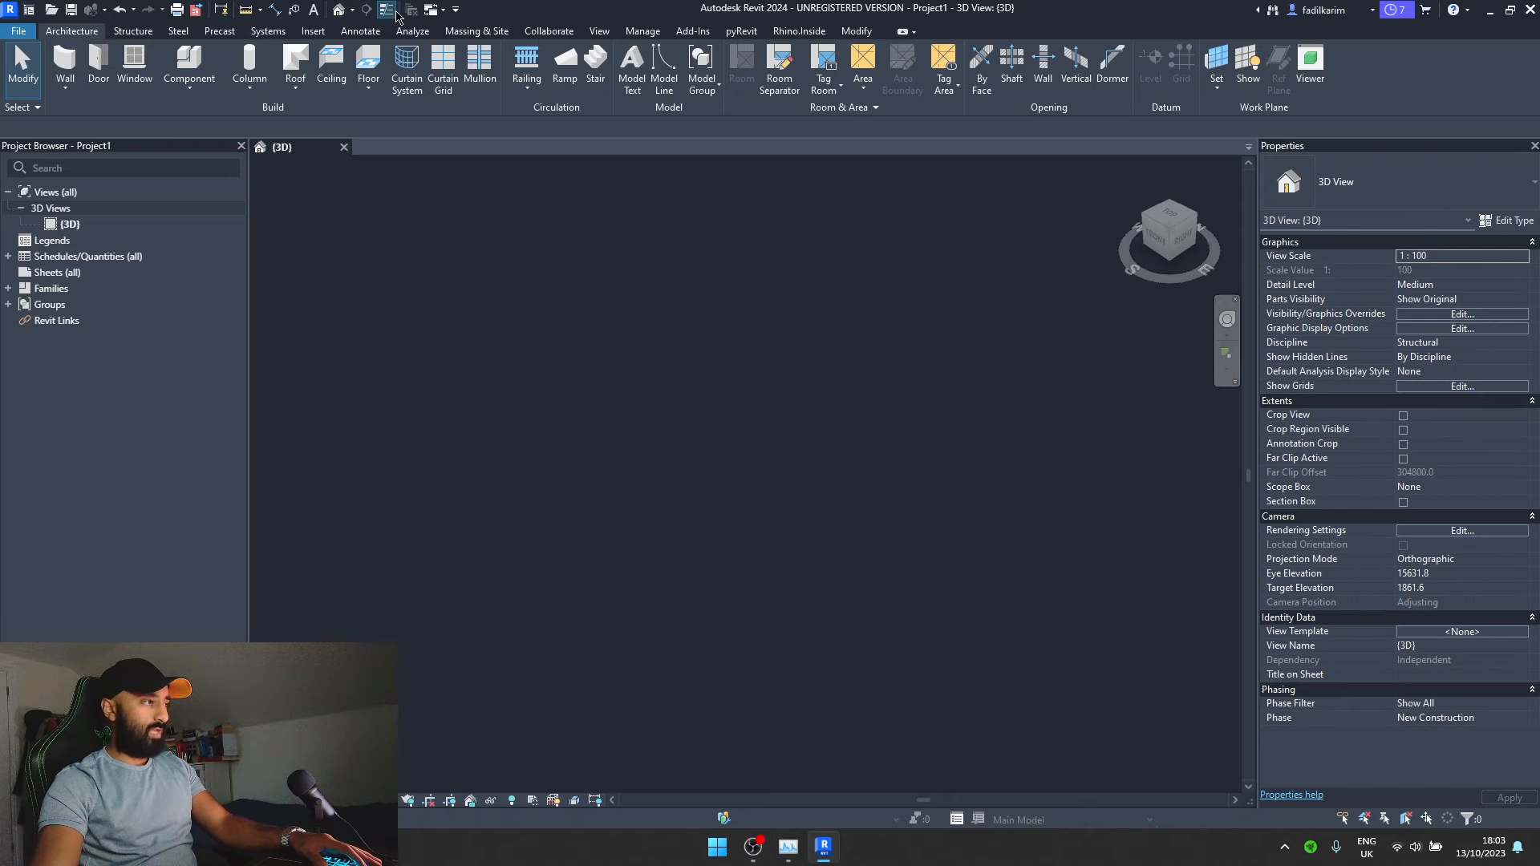
- Start Rhino.Inside in Revit and open the Rhino window
{"action": "left_click", "coordinate": [813, 35]}
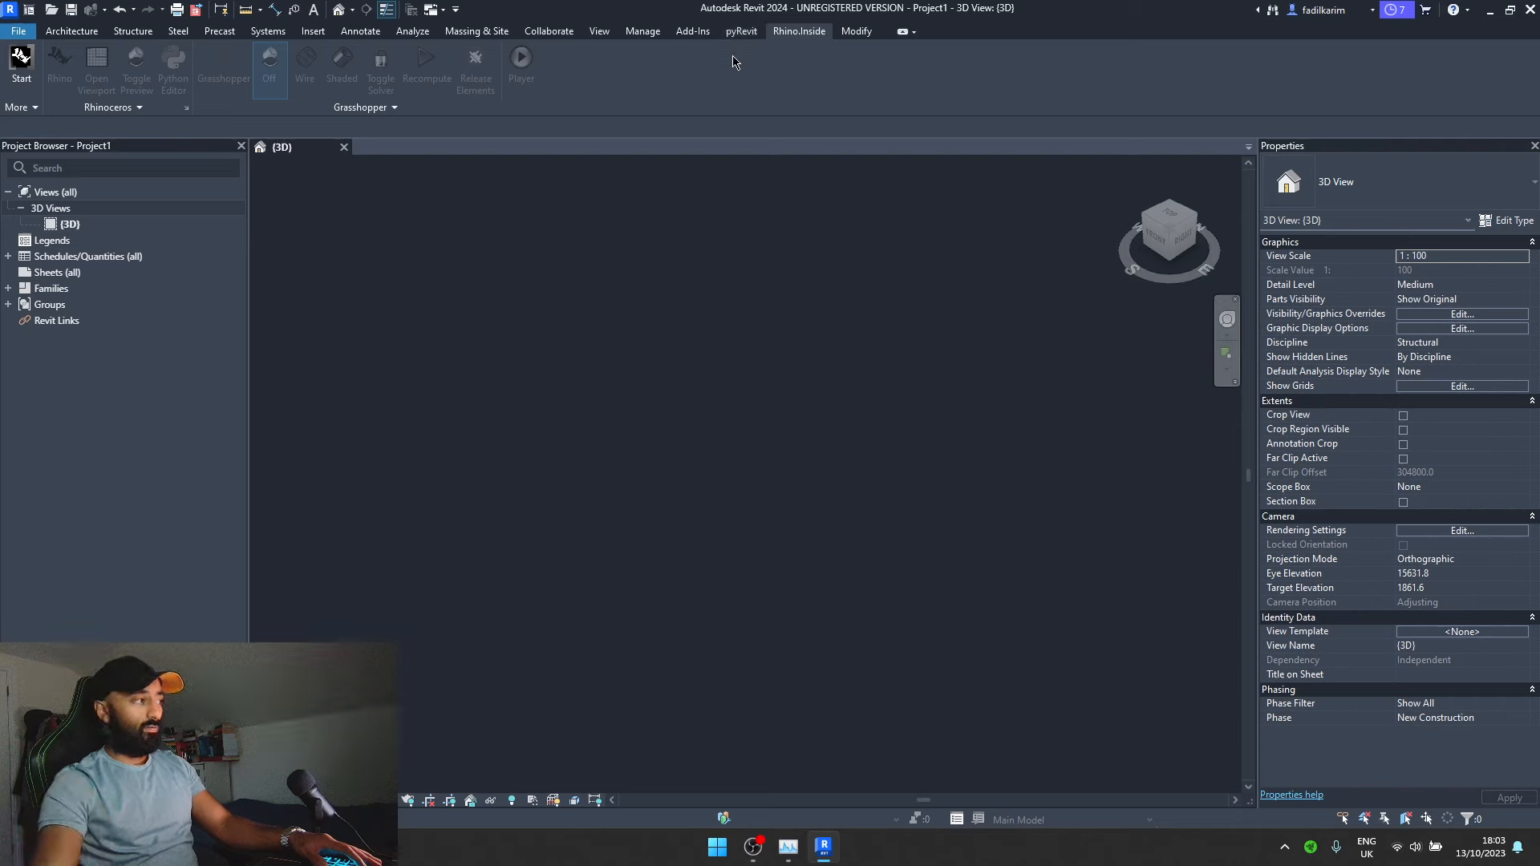
{"action": "left_click", "coordinate": [23, 80]}
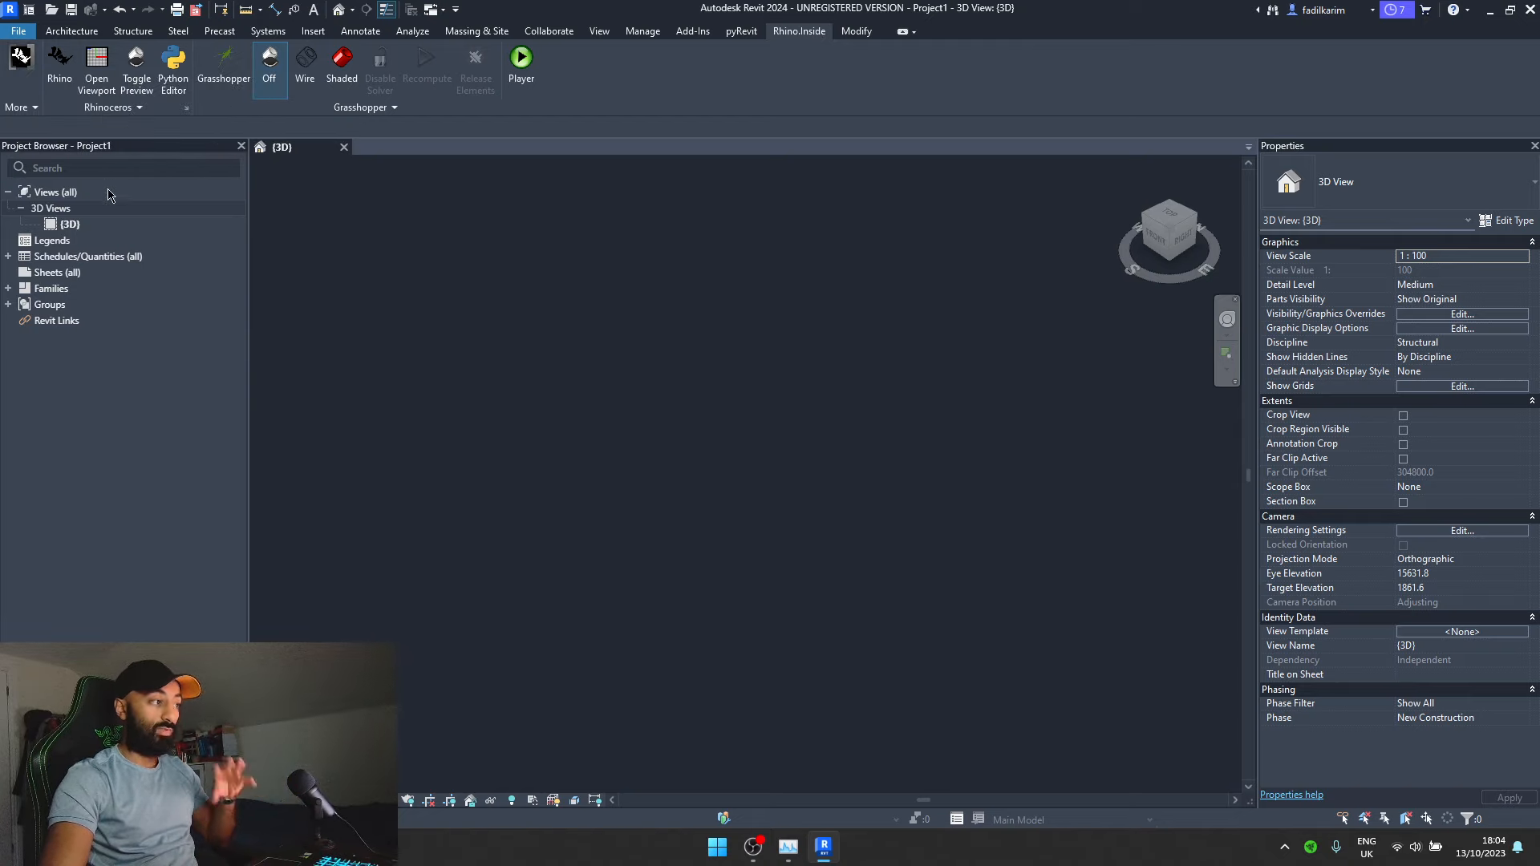
{"action": "left_click", "coordinate": [60, 81]}
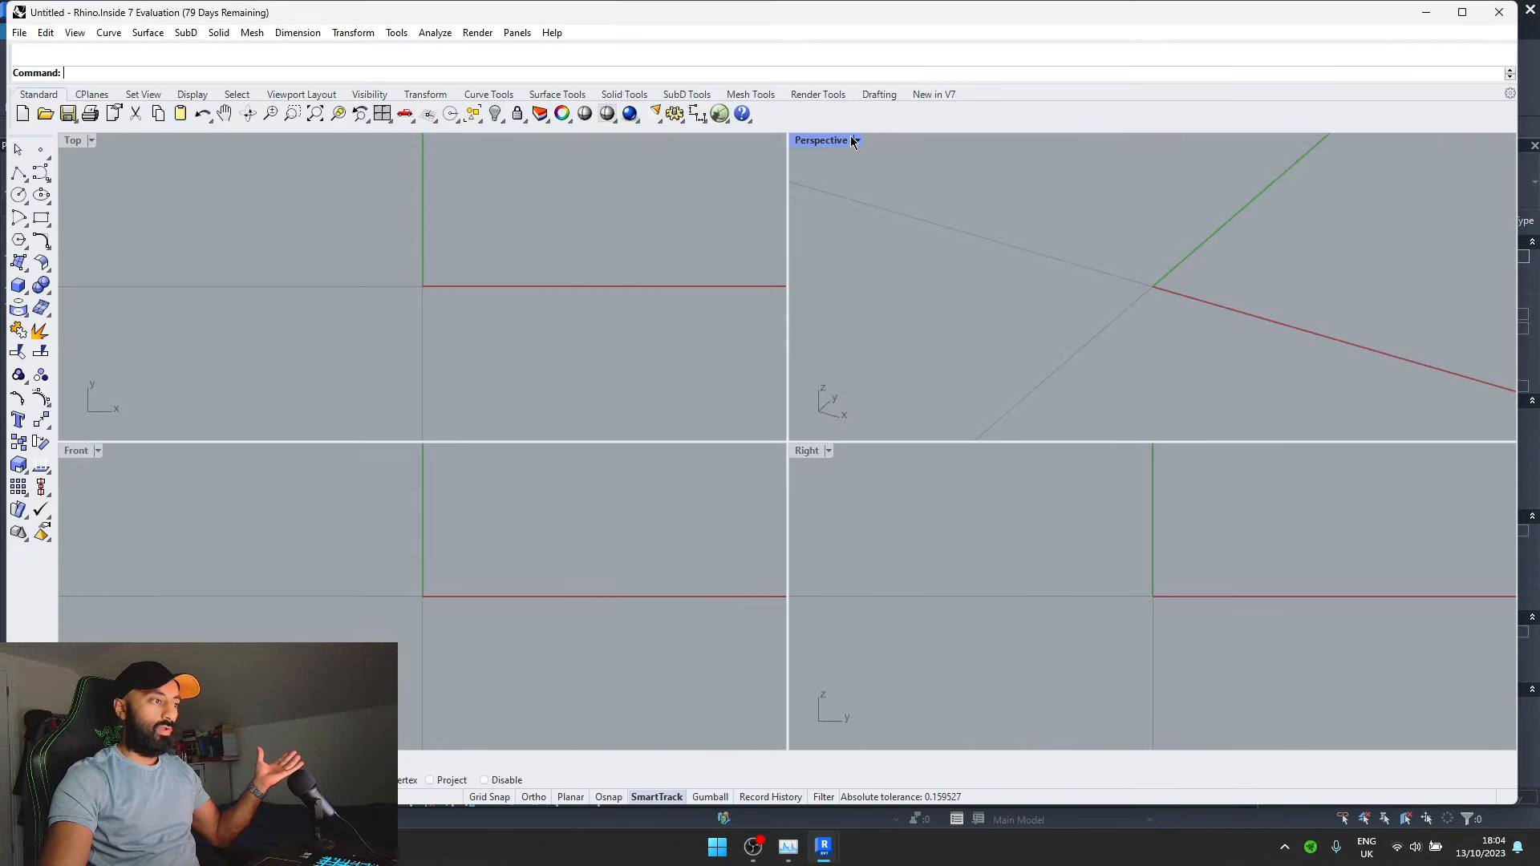
- Maximize Rhino's Perspective viewport and show the whole construction grid
{"action": "left_click", "coordinate": [854, 141]}
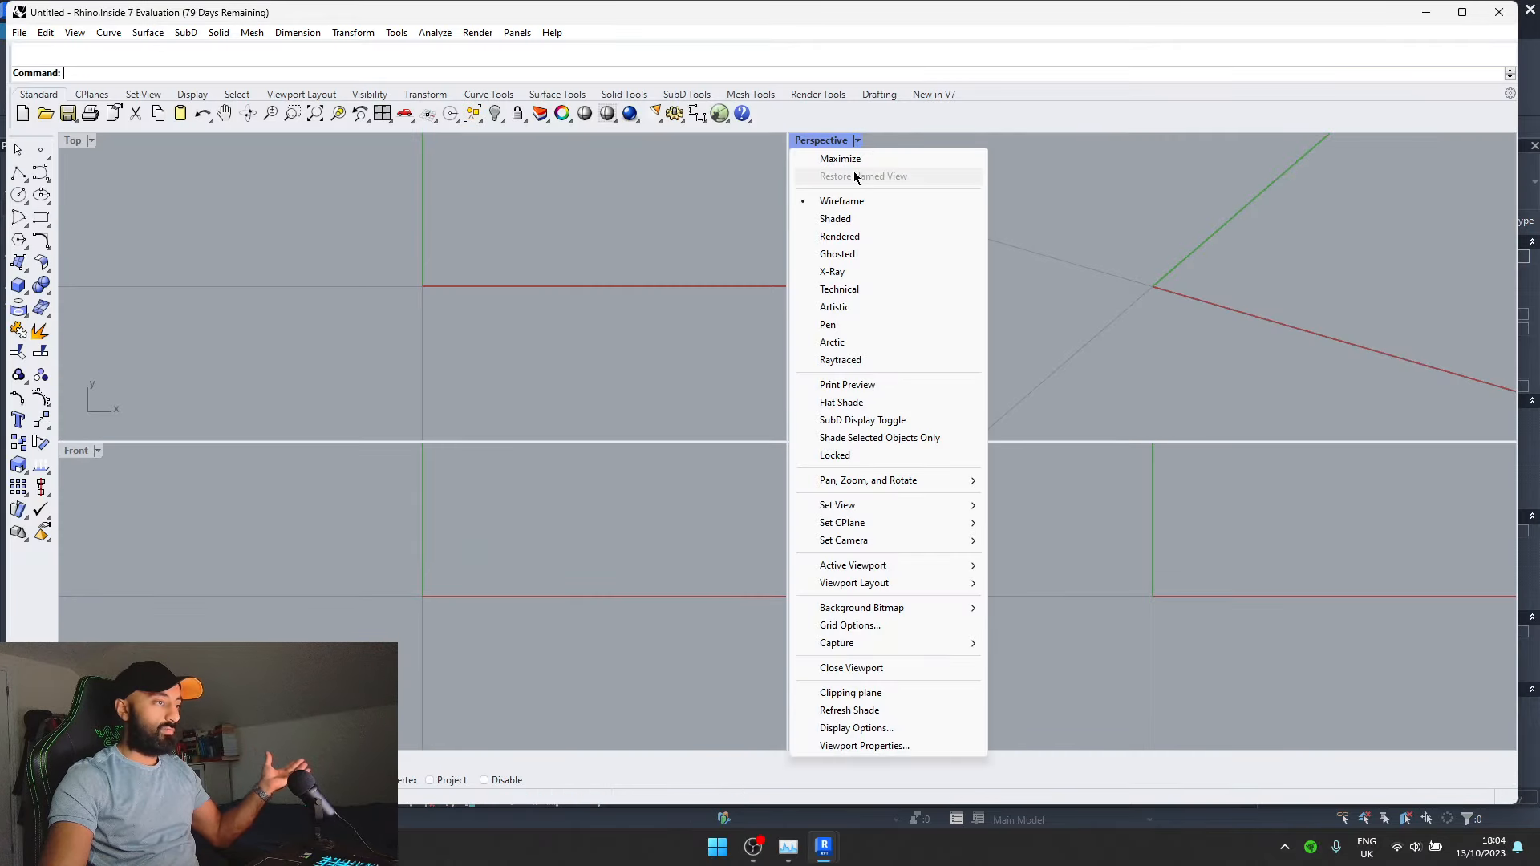
{"action": "left_click", "coordinate": [836, 159]}
{"action": "scroll", "coordinate": [442, 442], "scroll_direction": "down", "scroll_amount": 8}
{"action": "scroll", "coordinate": [941, 463], "scroll_direction": "down", "scroll_amount": 8}
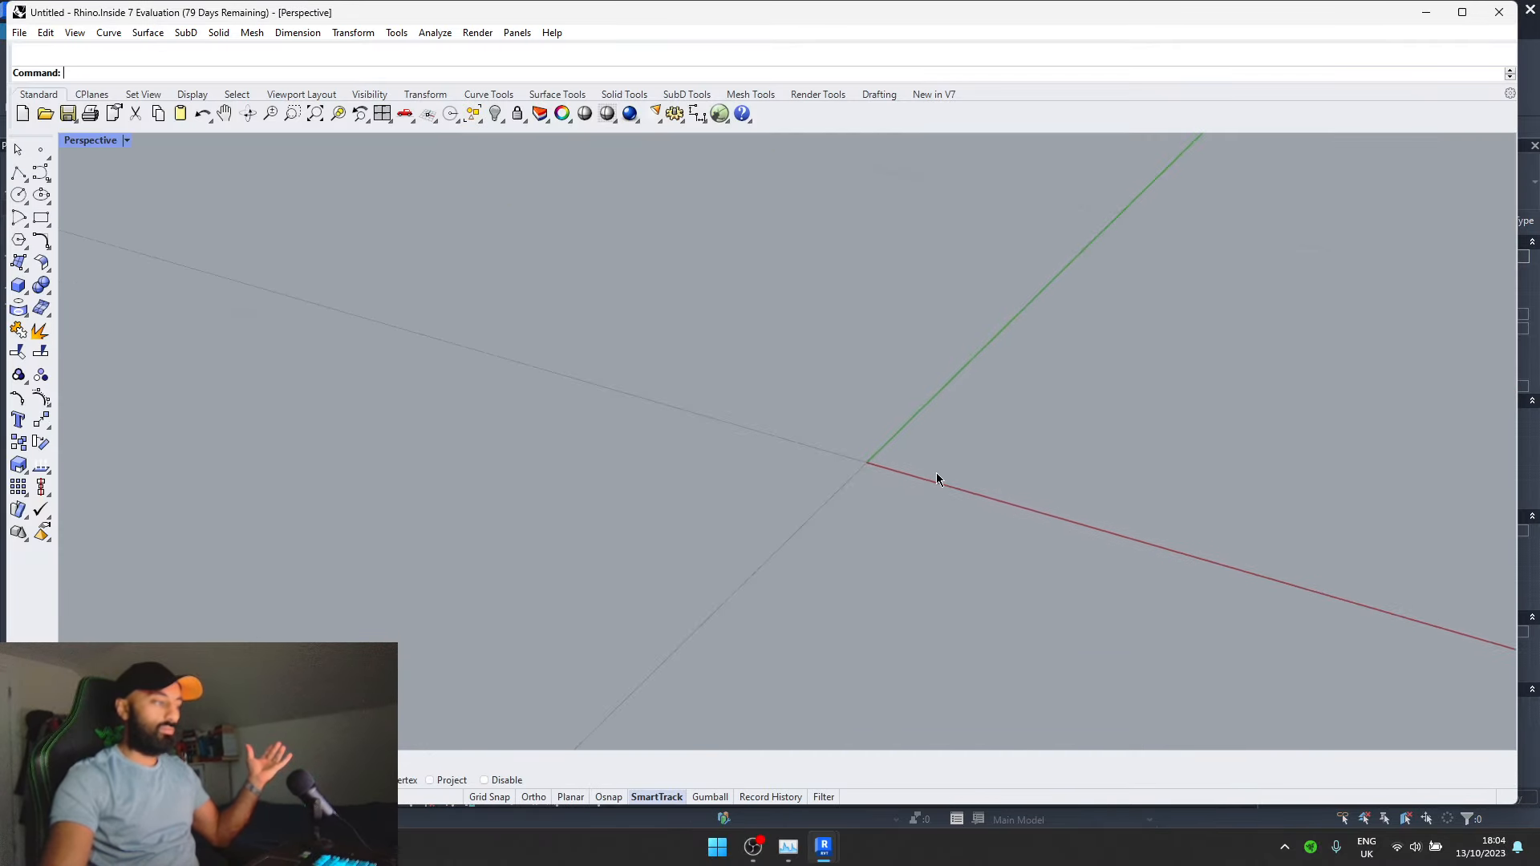
{"action": "scroll", "coordinate": [624, 484], "scroll_direction": "down", "scroll_amount": 12}
{"action": "scroll", "coordinate": [610, 486], "scroll_direction": "down", "scroll_amount": 6}
{"action": "scroll", "coordinate": [602, 499], "scroll_direction": "up", "scroll_amount": 2}
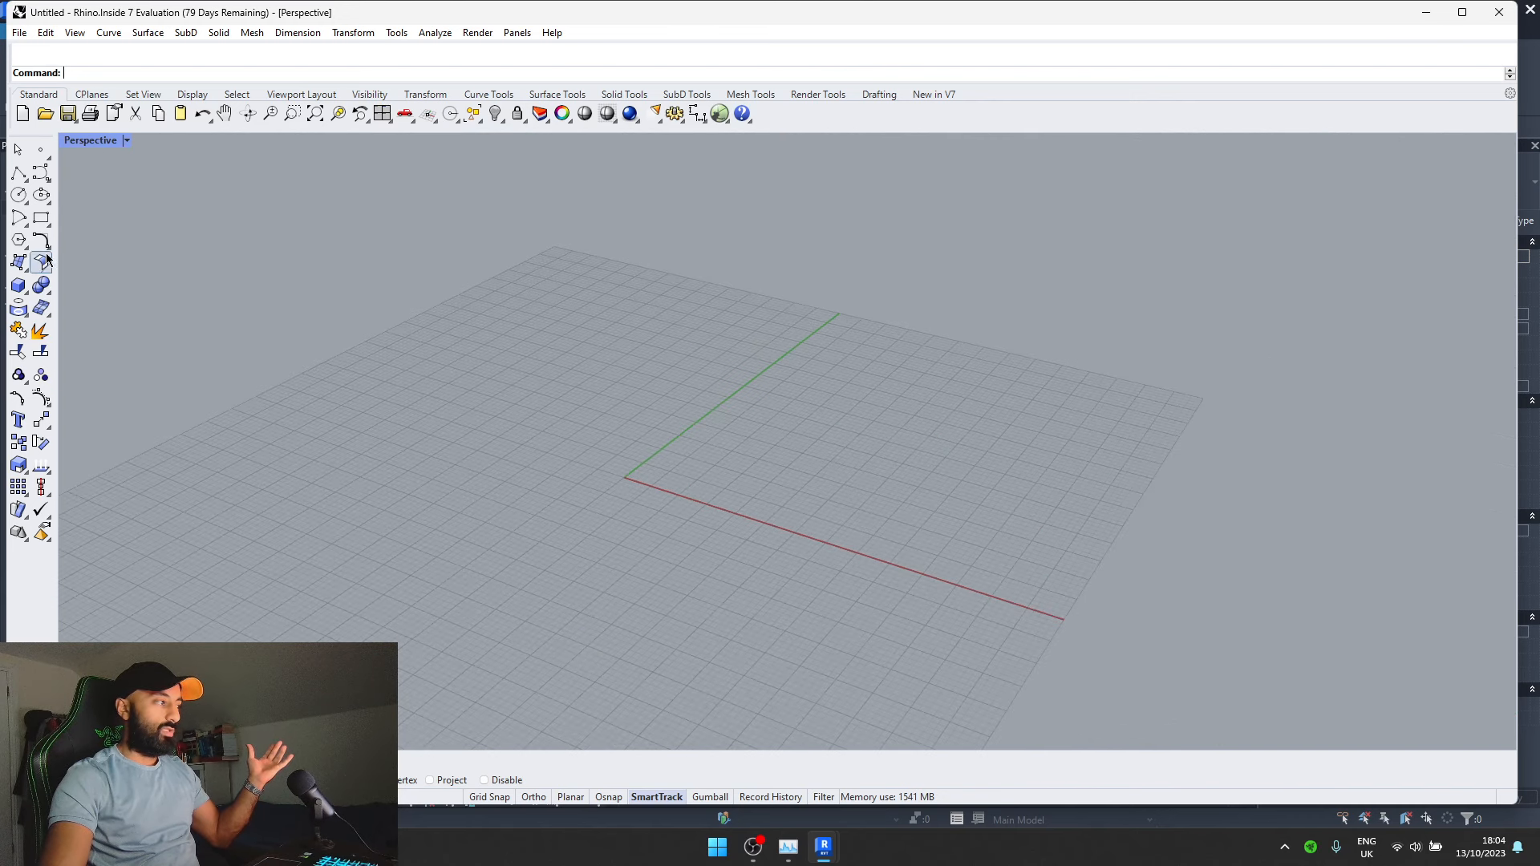
- Draw a circle with a radius of 50000 centred approximately at the origin
{"action": "left_click", "coordinate": [18, 196]}
{"action": "scroll", "coordinate": [540, 326], "scroll_direction": "down", "scroll_amount": 4}
{"action": "scroll", "coordinate": [580, 405], "scroll_direction": "up", "scroll_amount": 3}
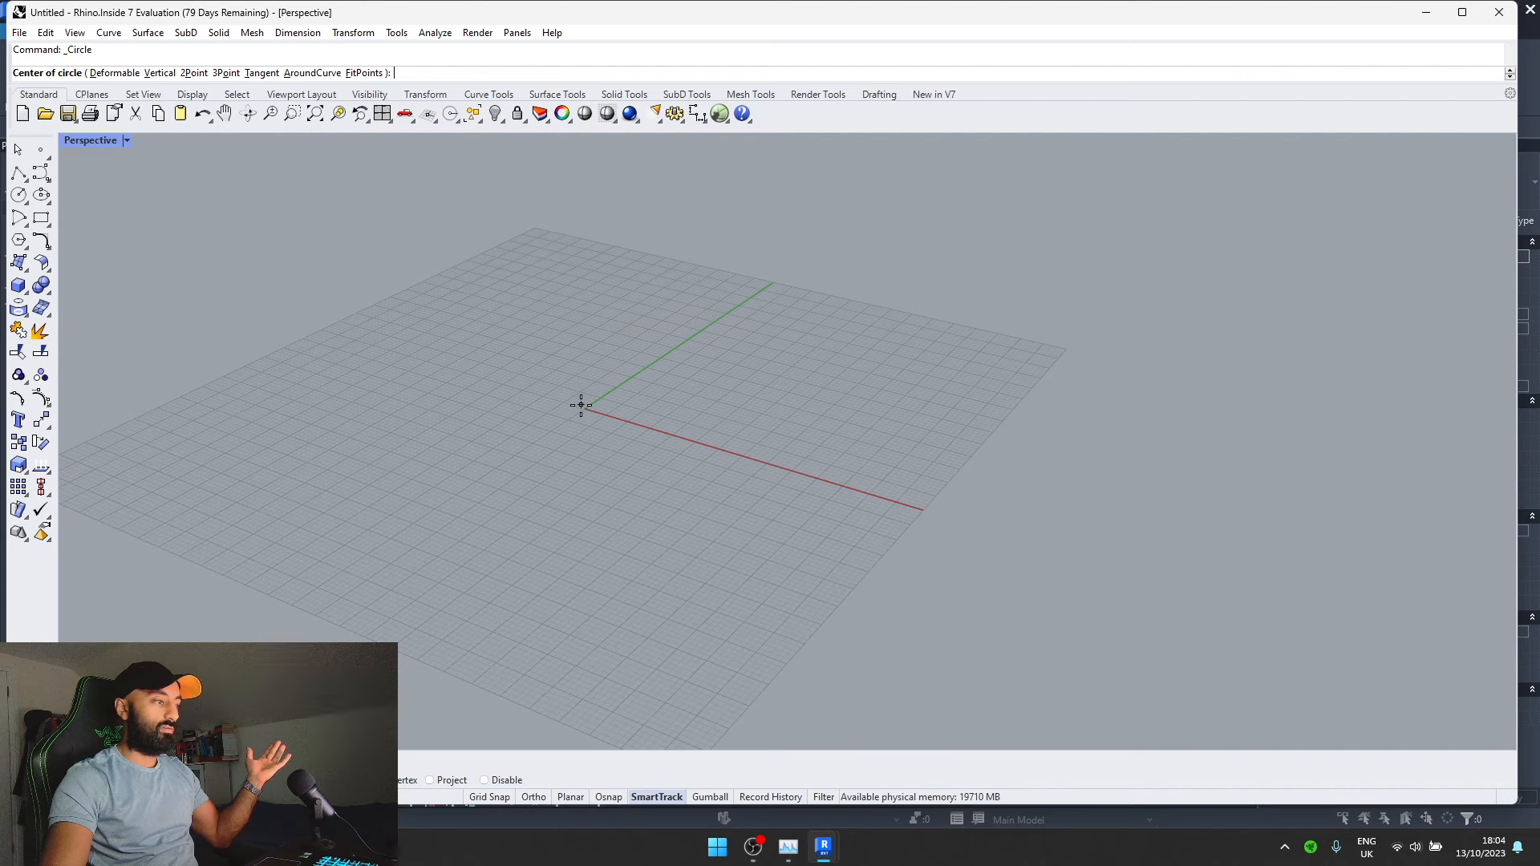
{"action": "left_click", "coordinate": [581, 405]}
{"action": "type", "text": "5"}
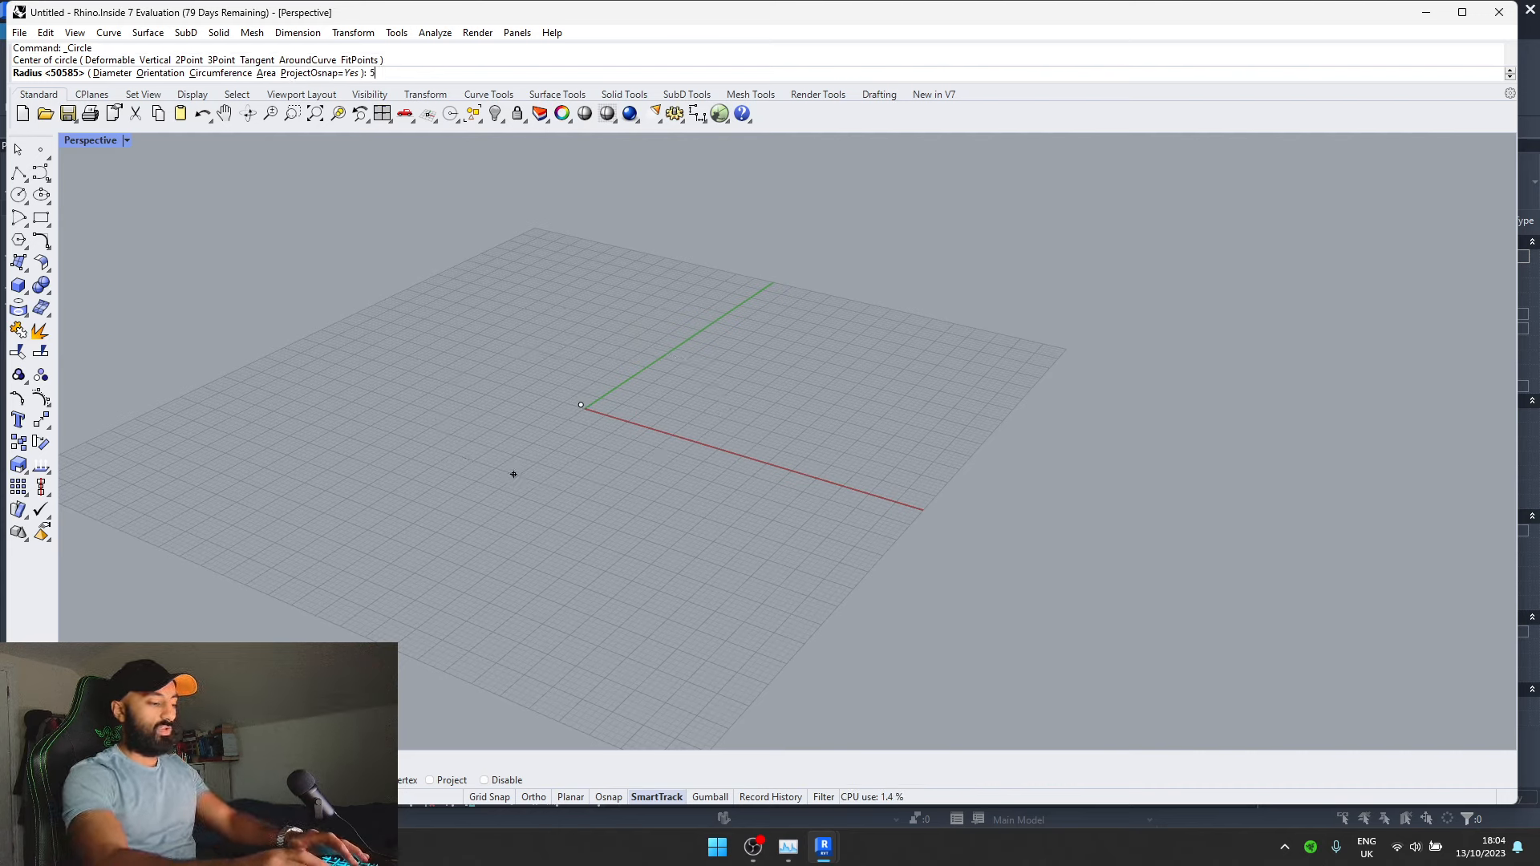
{"action": "type", "text": "0000"}
{"action": "key", "text": "Return"}
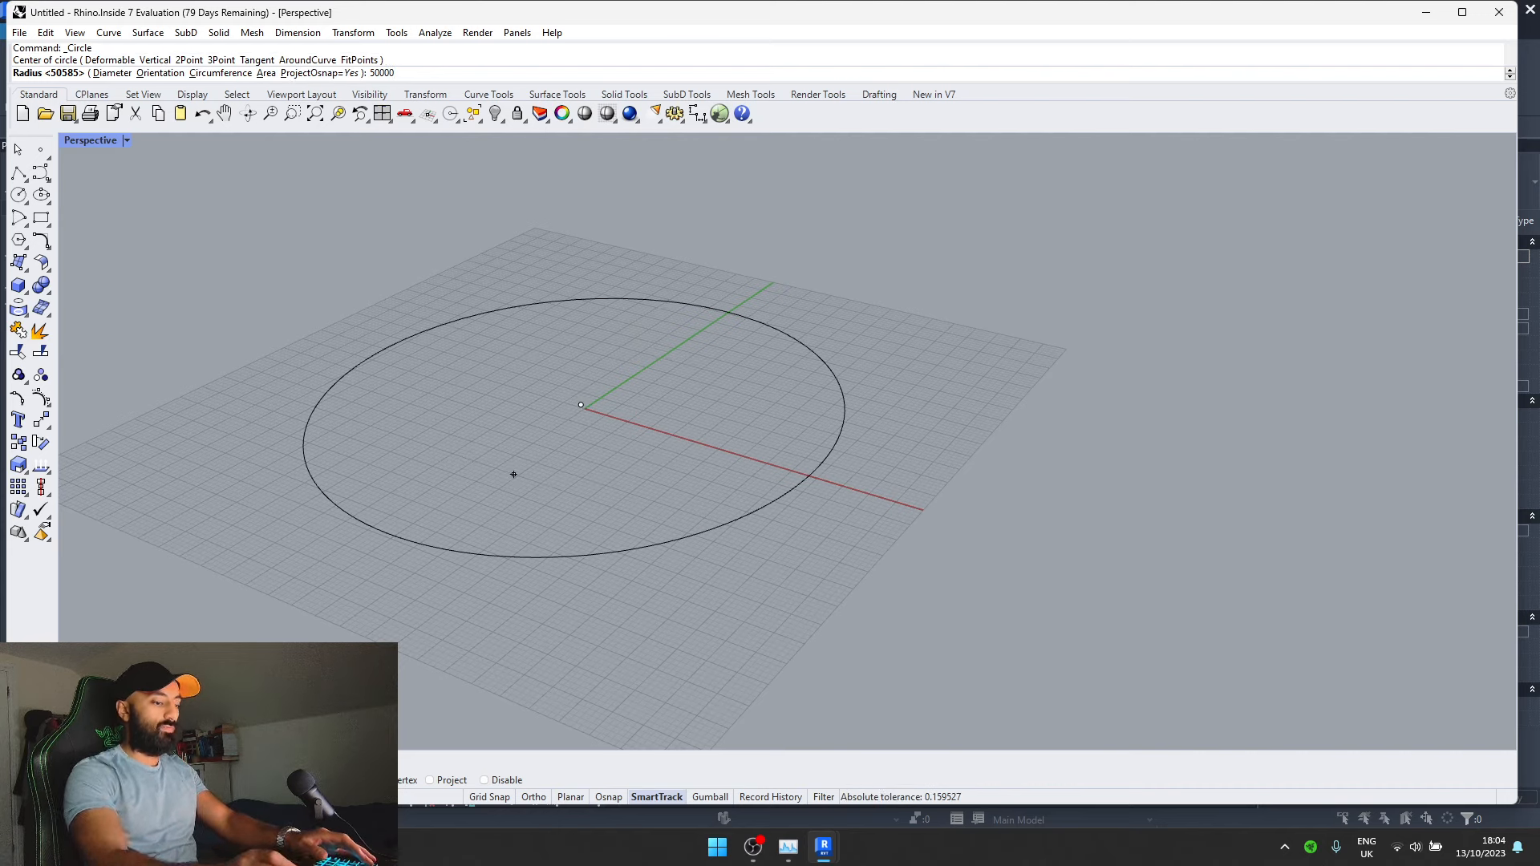
- Draw a freehand corner-to-corner rectangle on the construction plane beside the circle, clear of the grid
{"action": "left_click", "coordinate": [41, 218]}
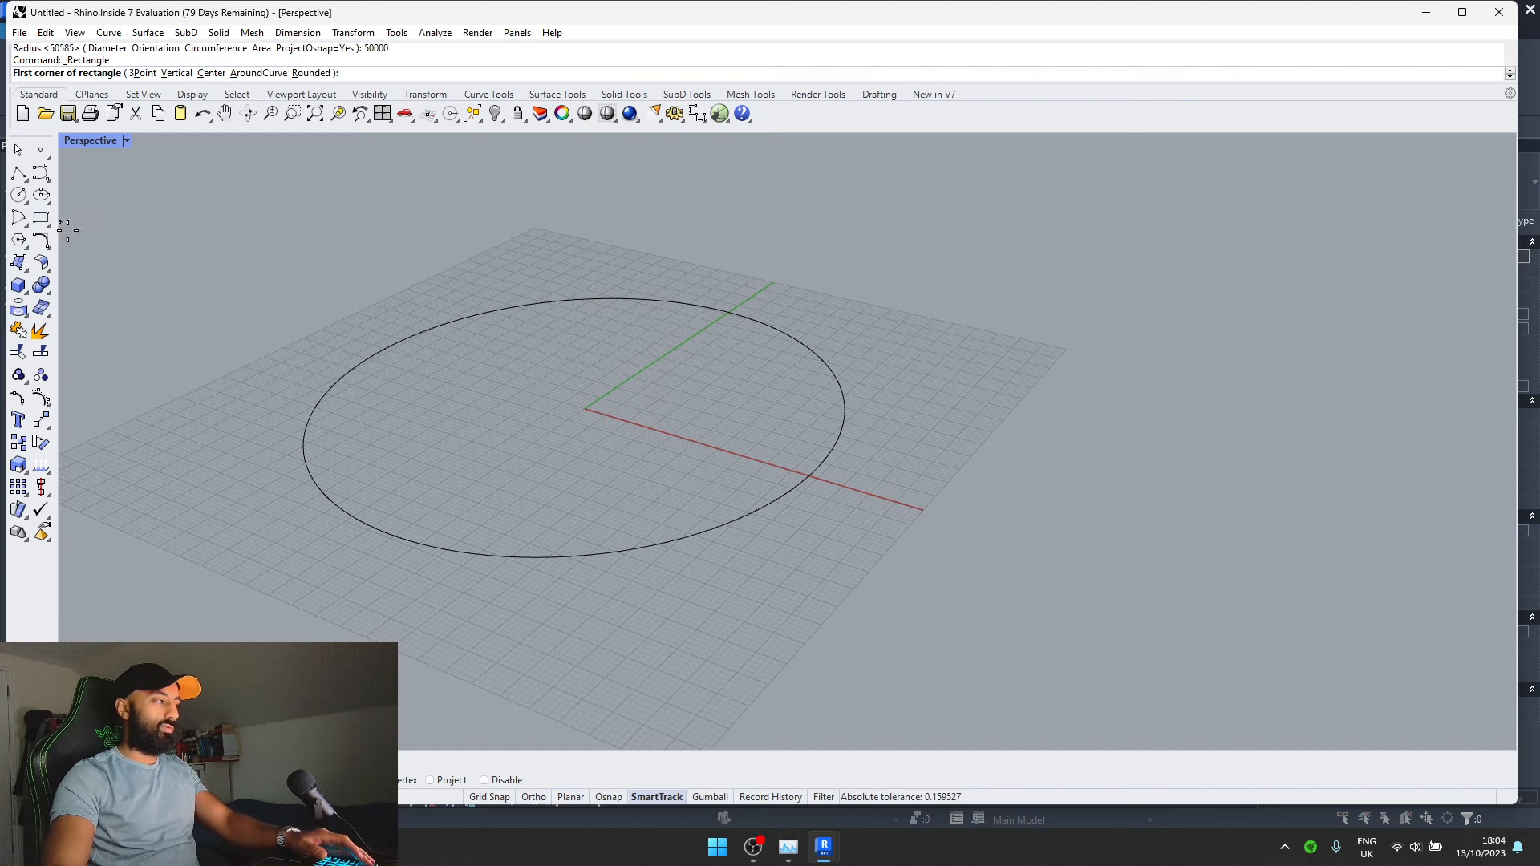
{"action": "scroll", "coordinate": [426, 509], "scroll_direction": "down", "scroll_amount": 4}
{"action": "left_click", "coordinate": [455, 550]}
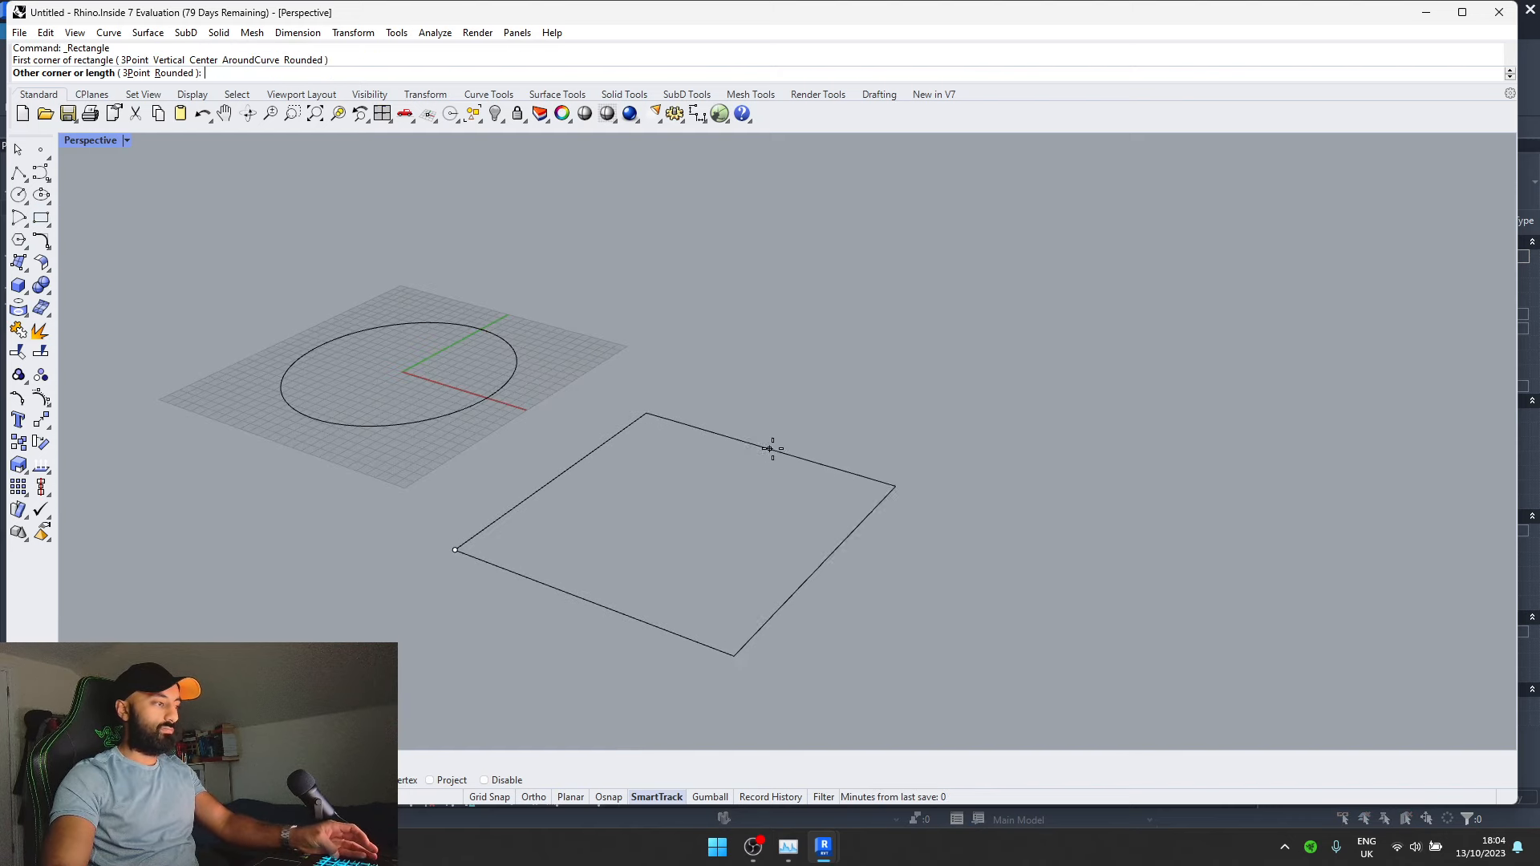
{"action": "left_click", "coordinate": [831, 433]}
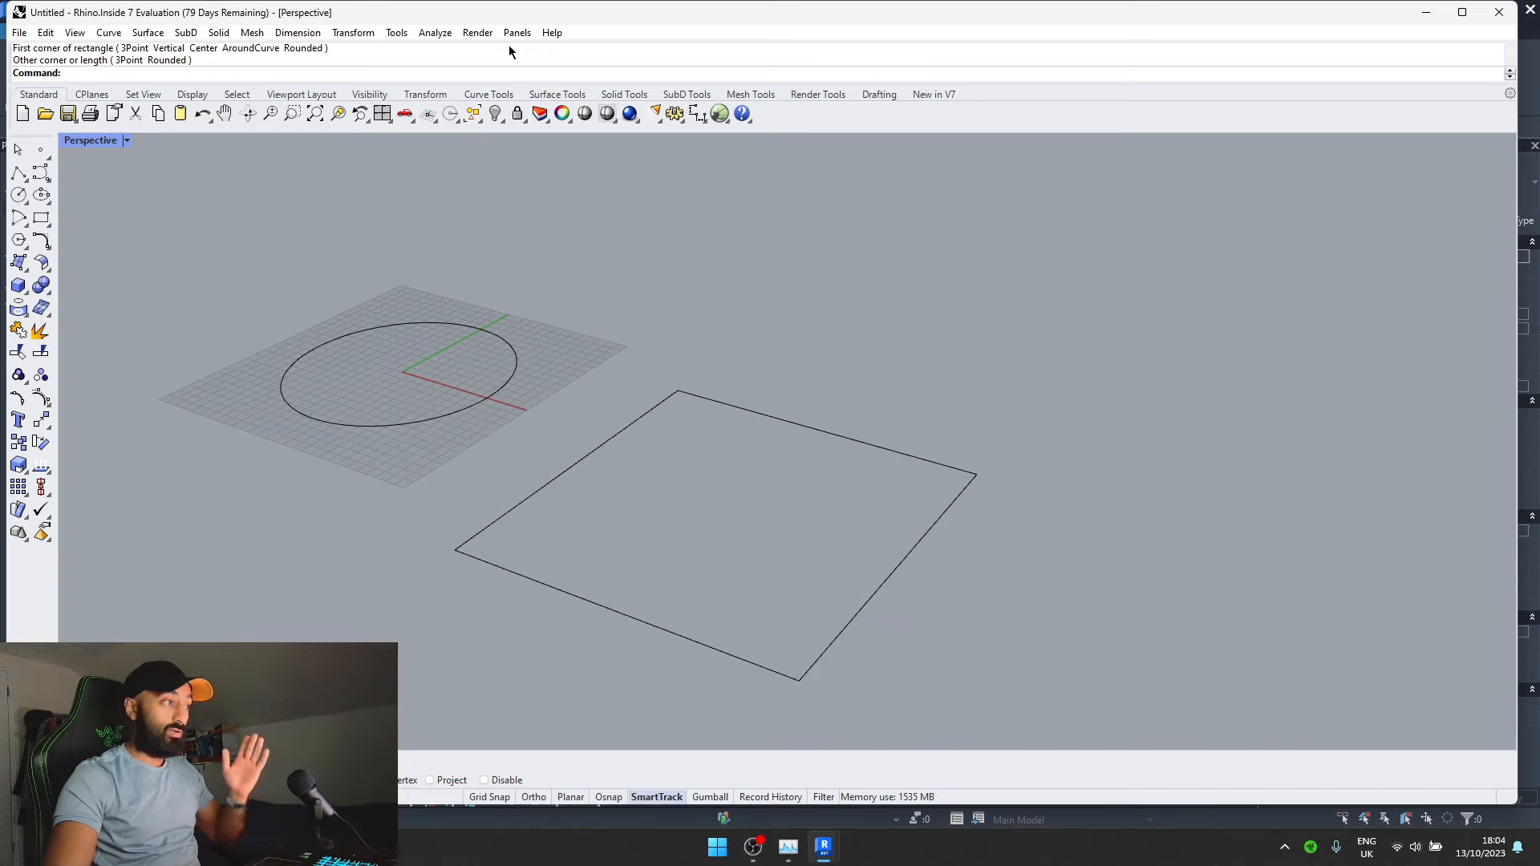
- Launch Grasshopper from Rhino and dismiss its getting-started tutorial browser
{"action": "left_click", "coordinate": [397, 33]}
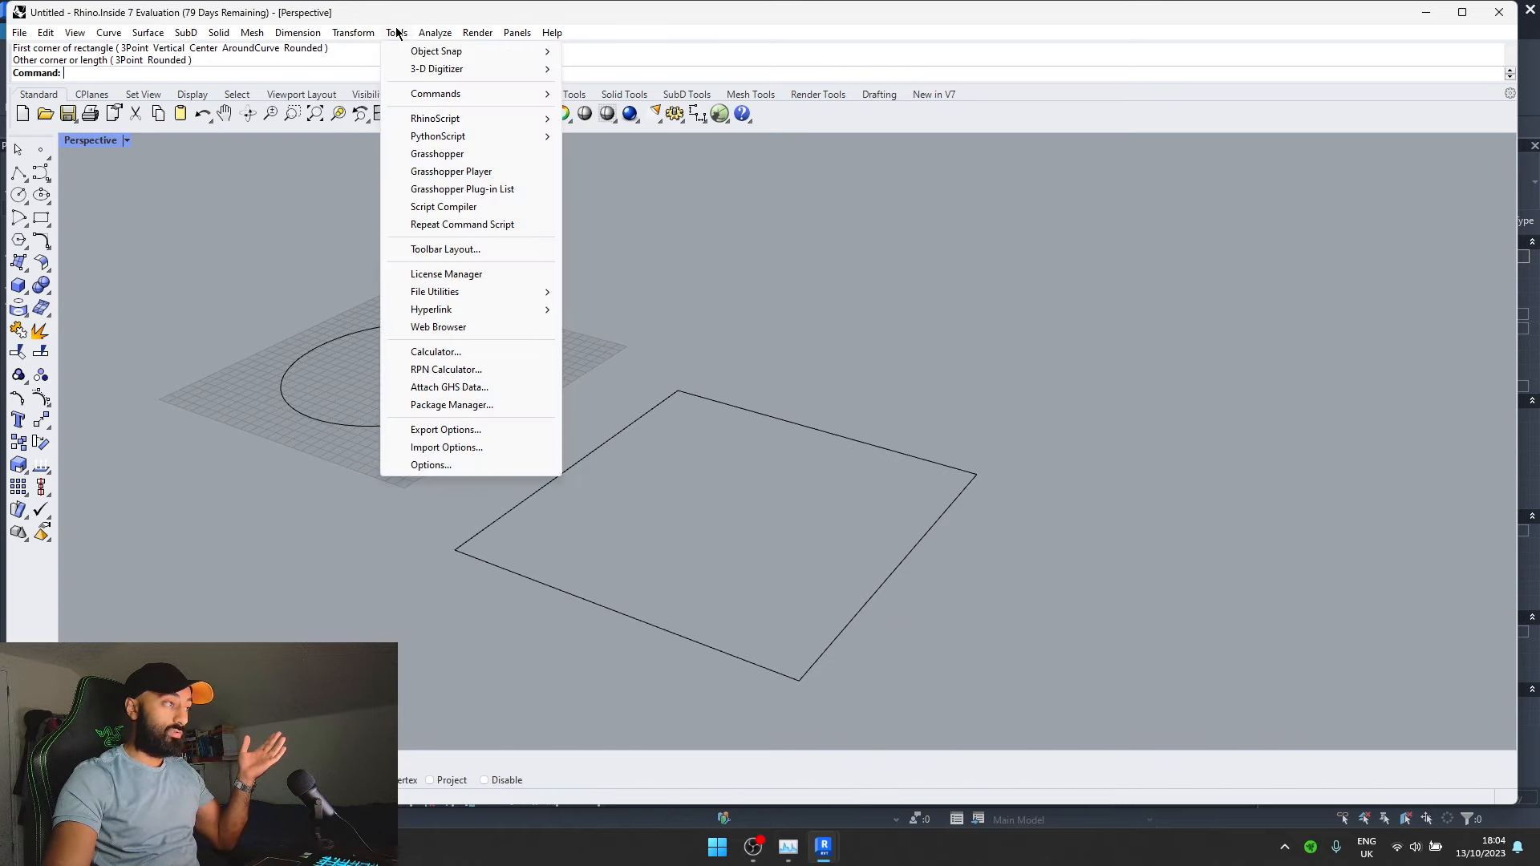
{"action": "left_click", "coordinate": [459, 155]}
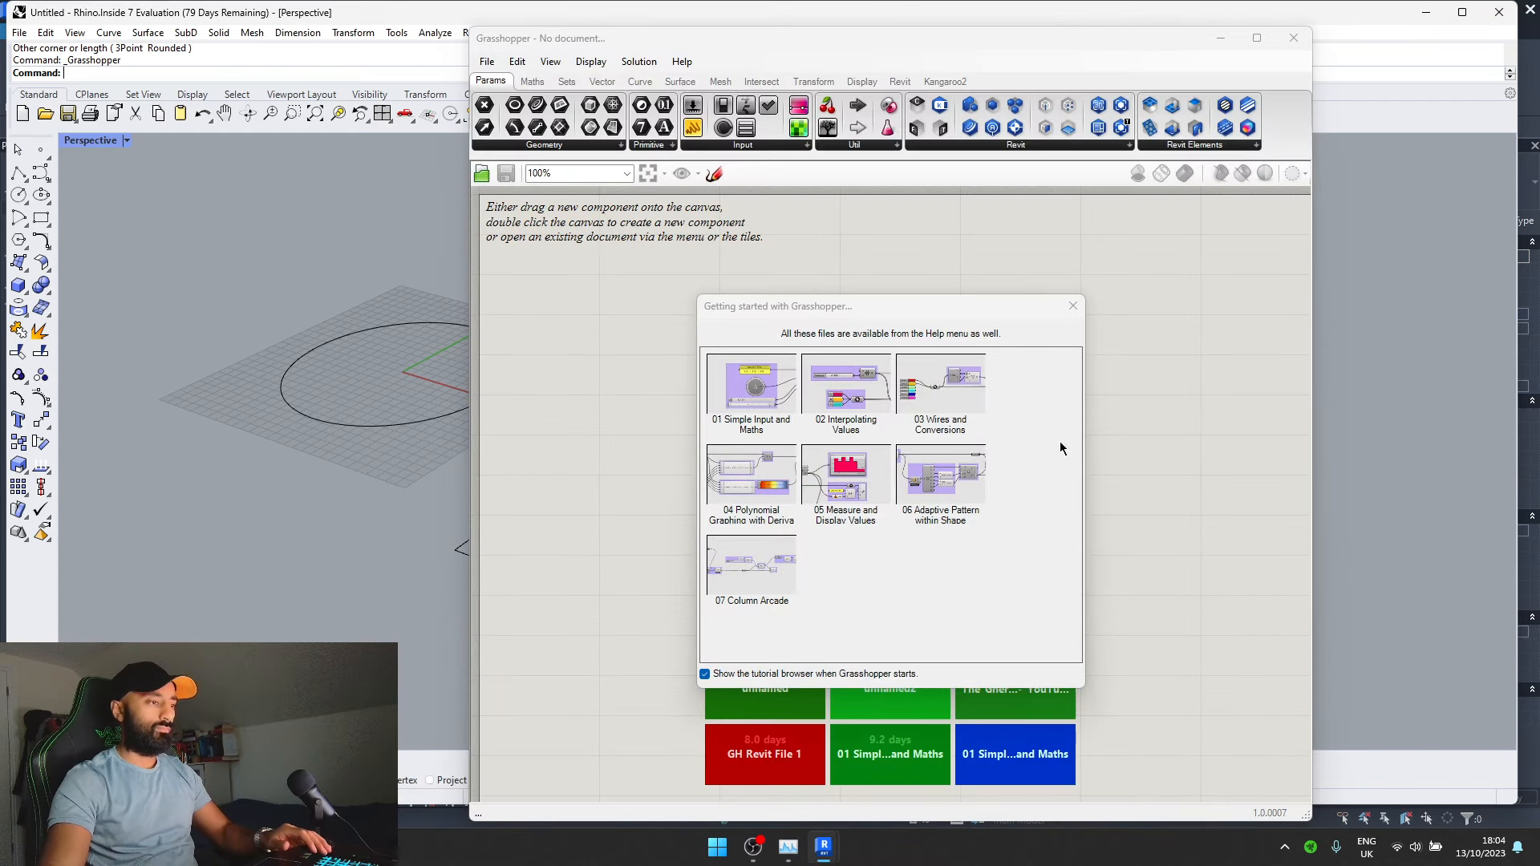
{"action": "left_click", "coordinate": [1074, 306]}
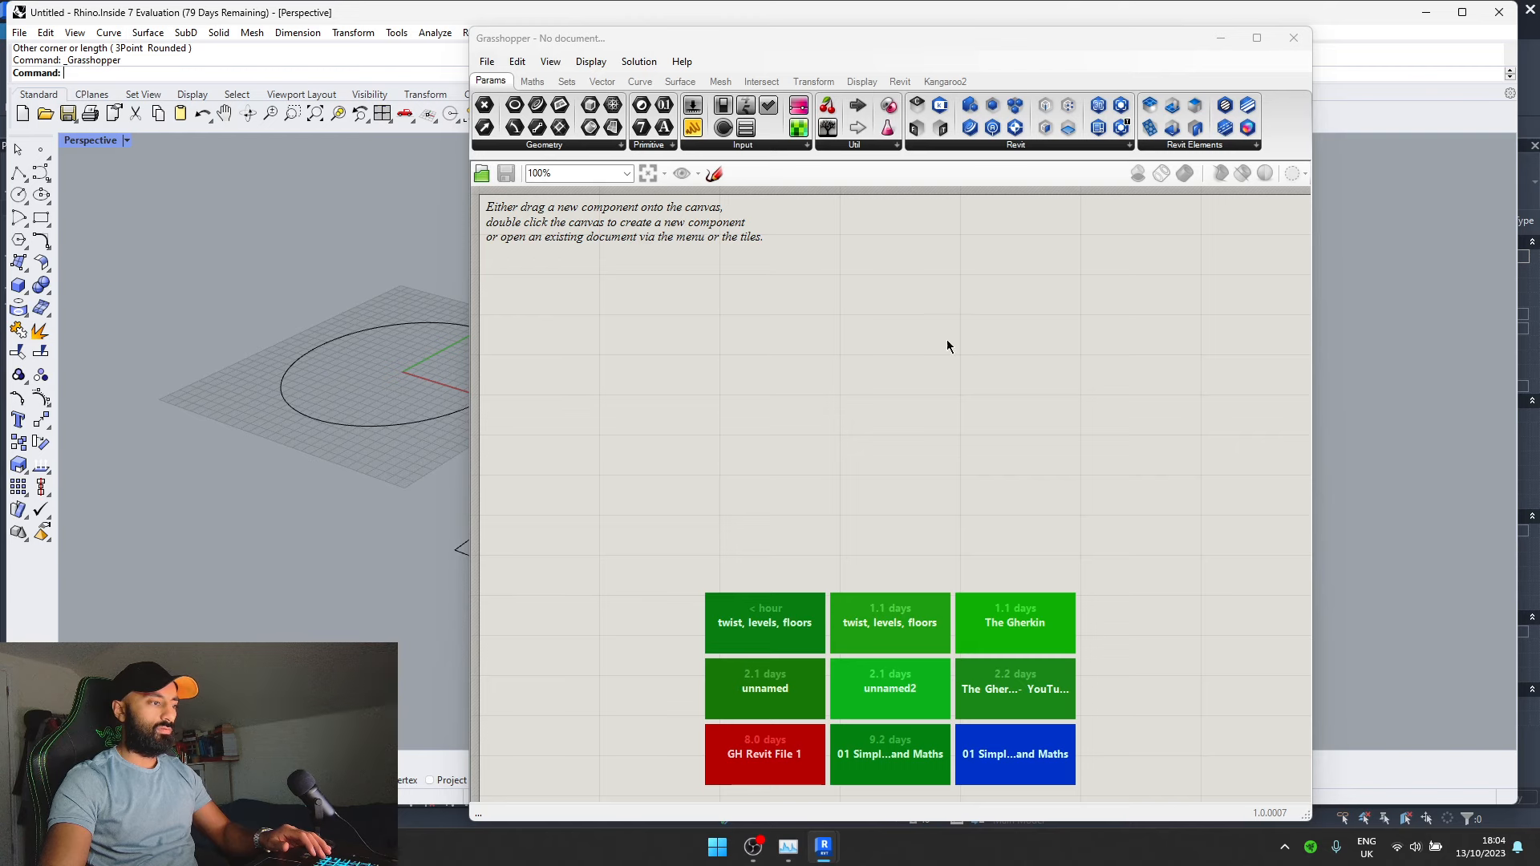
- Move the Rhino window off this display and place the Grasshopper window beside Revit's 3D view
{"action": "left_click_drag", "start_coordinate": [330, 13], "coordinate": [1539, 149]}
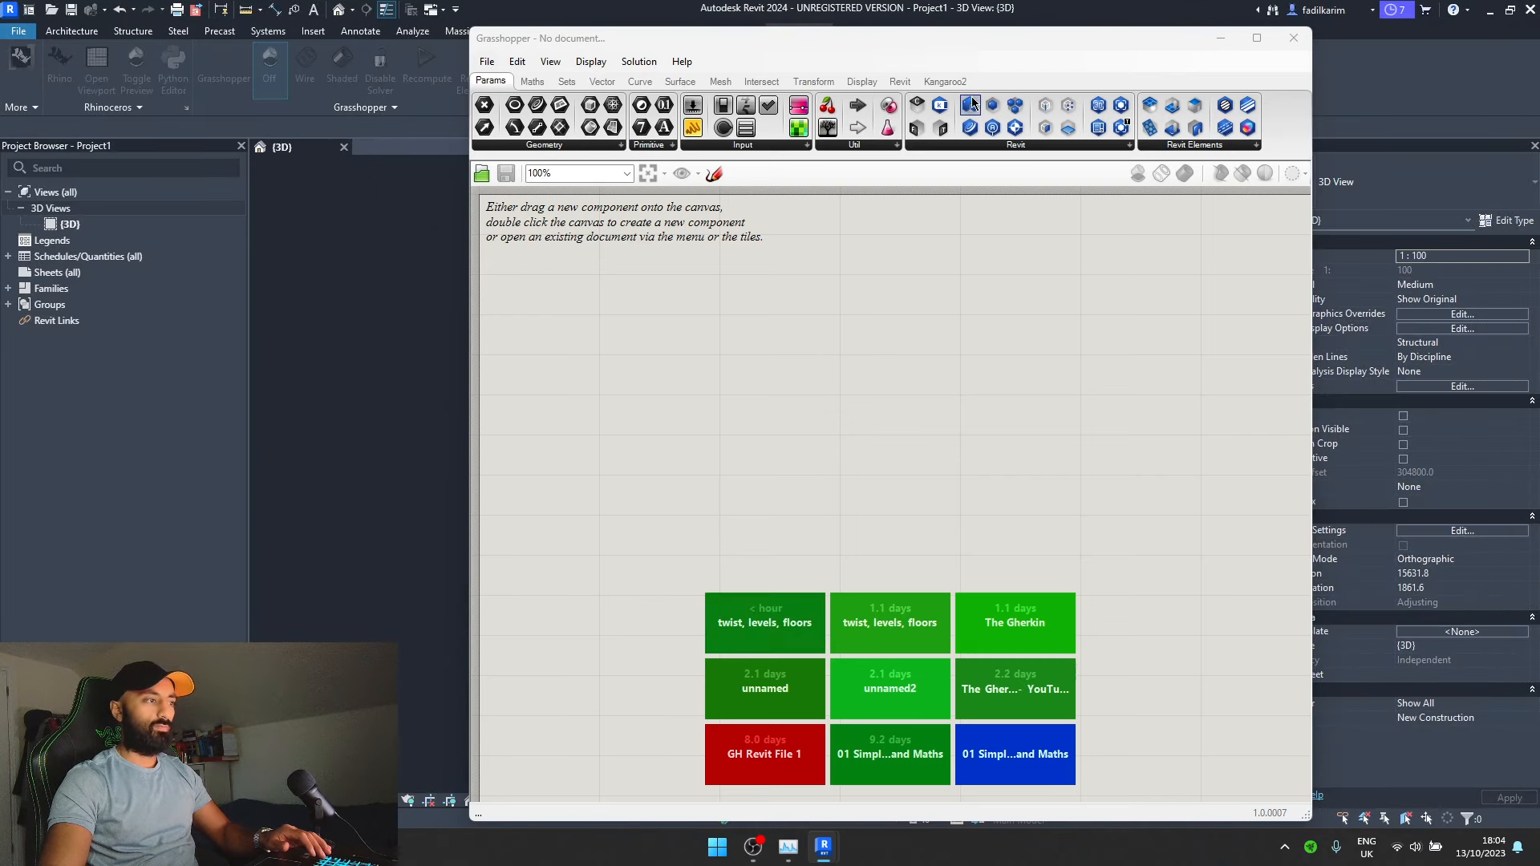
{"action": "left_click_drag", "start_coordinate": [975, 37], "coordinate": [1200, 29]}
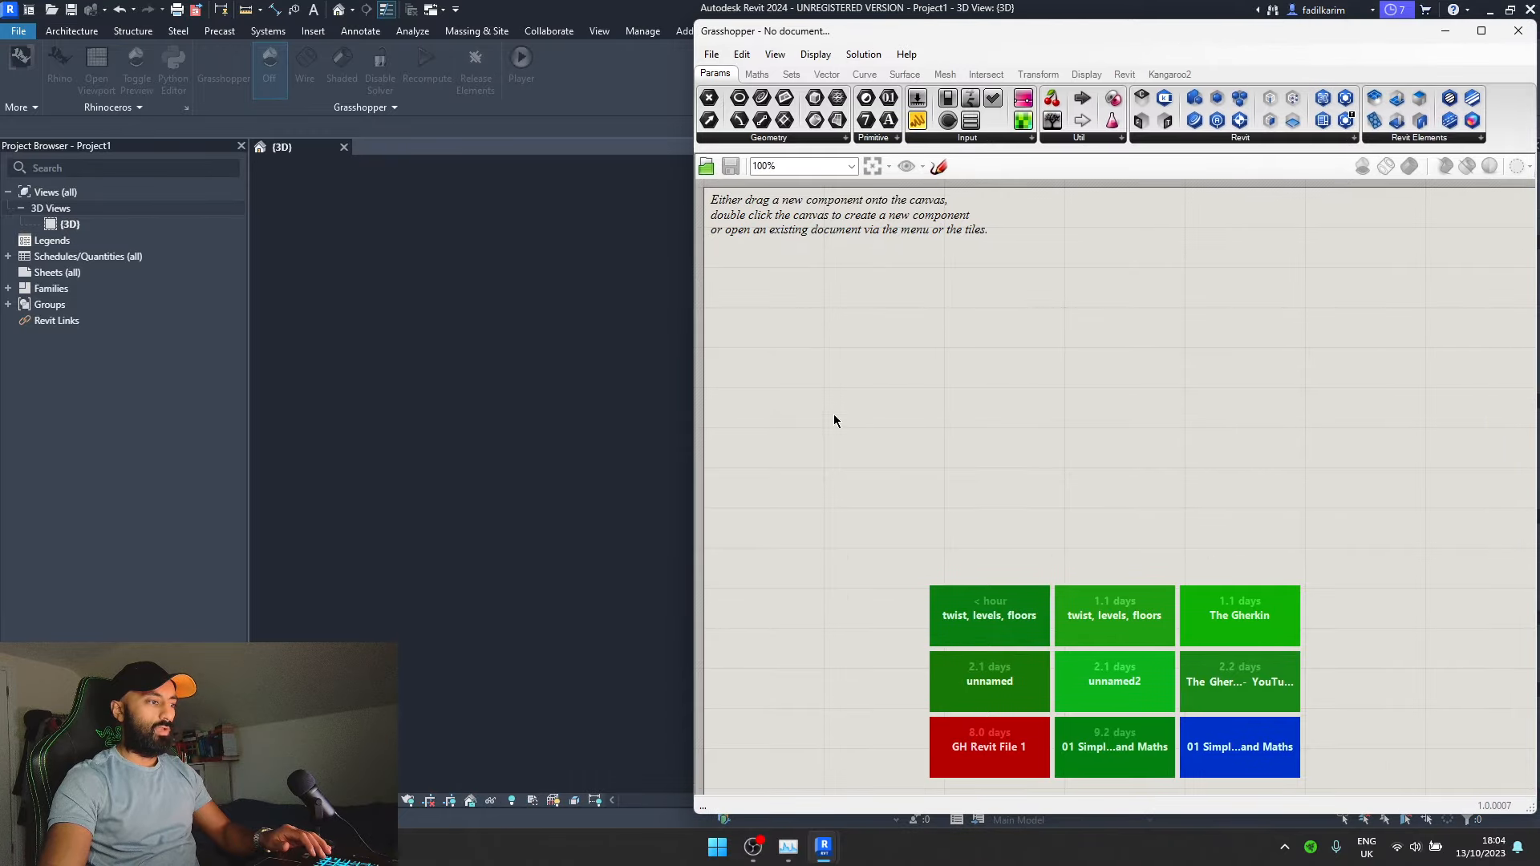
- Open the Grasshopper definition "twist, levels, floors" and look over its component network
{"action": "left_click", "coordinate": [712, 55]}
{"action": "left_click", "coordinate": [770, 90]}
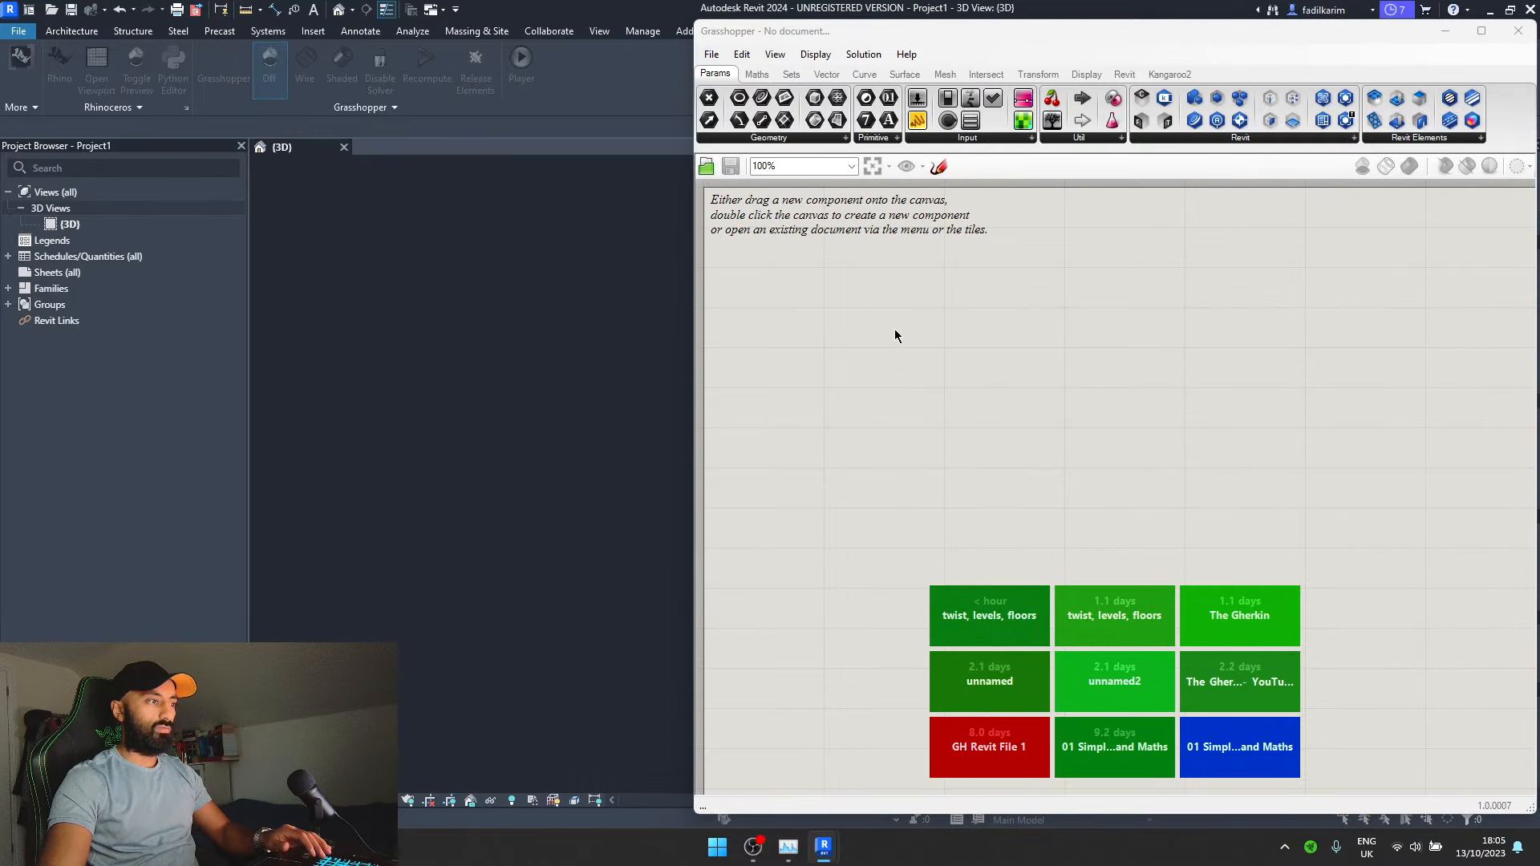
{"action": "double_click", "coordinate": [975, 345]}
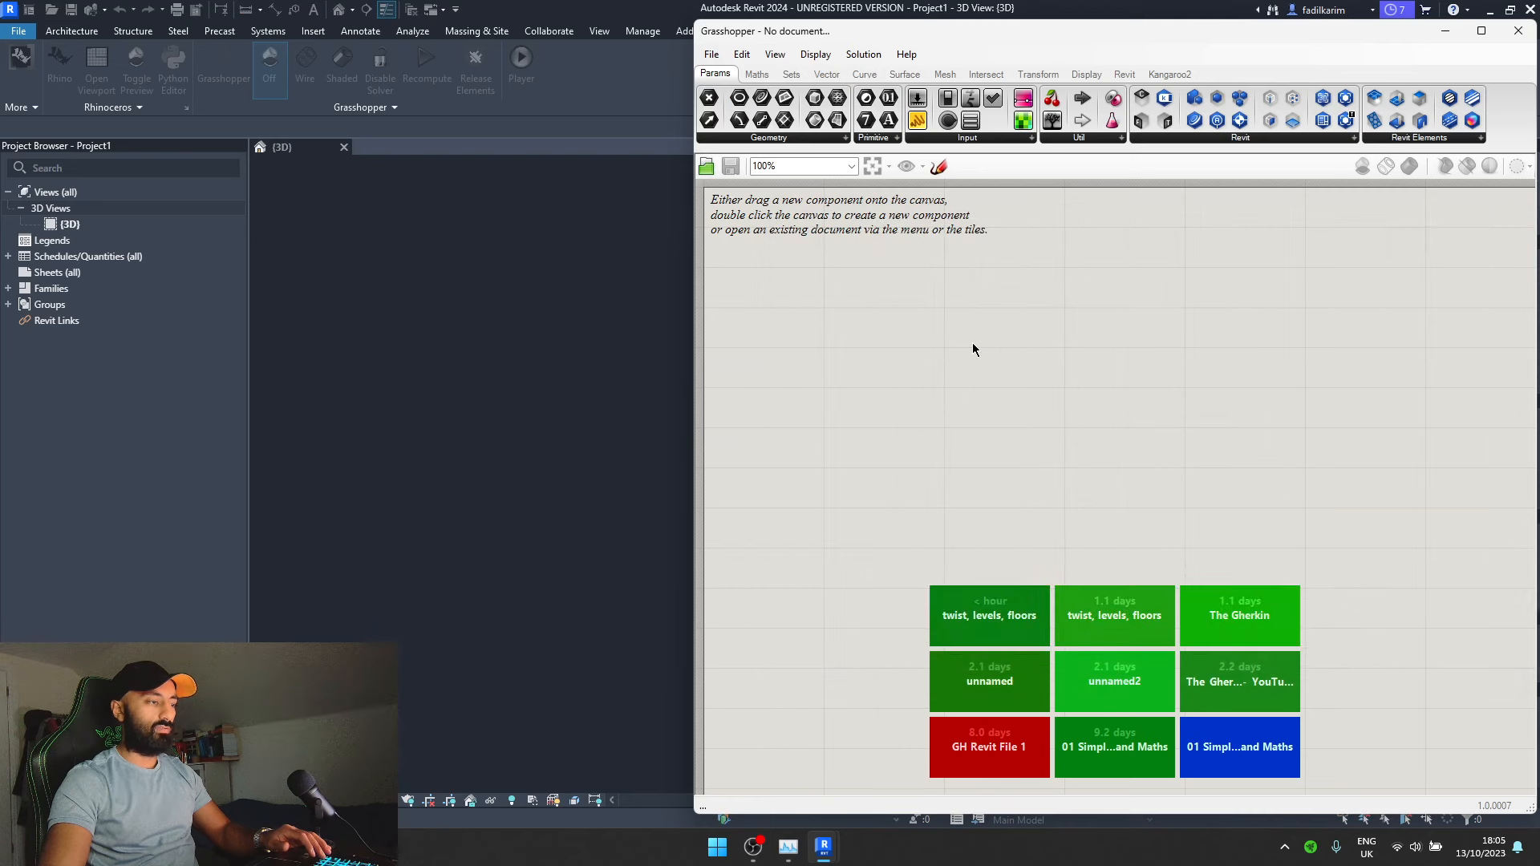
{"action": "scroll", "coordinate": [810, 492], "scroll_direction": "down", "scroll_amount": 5}
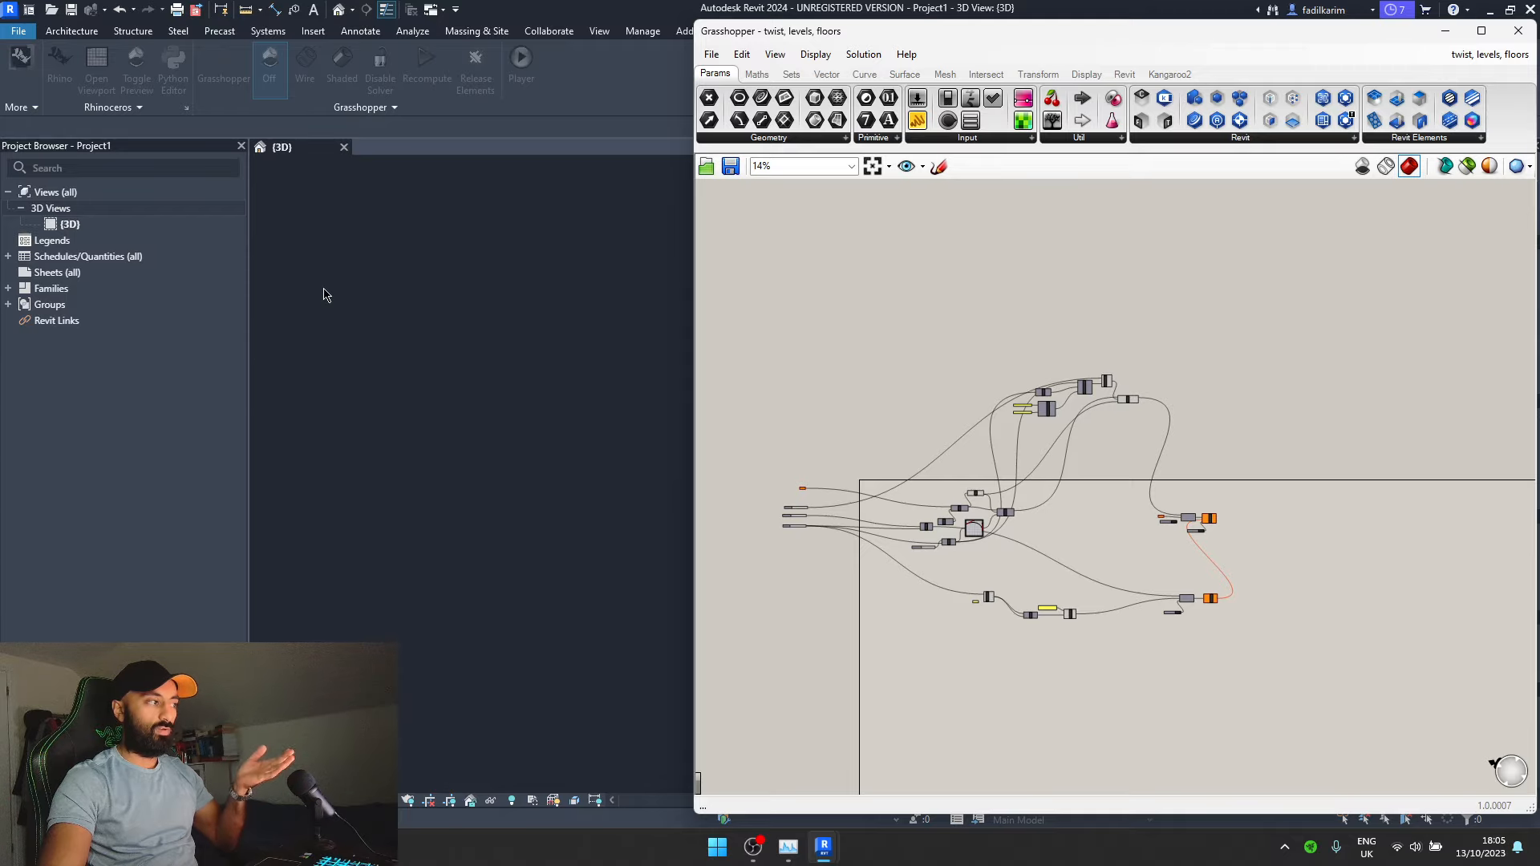
{"action": "scroll", "coordinate": [850, 558], "scroll_direction": "up", "scroll_amount": 9}
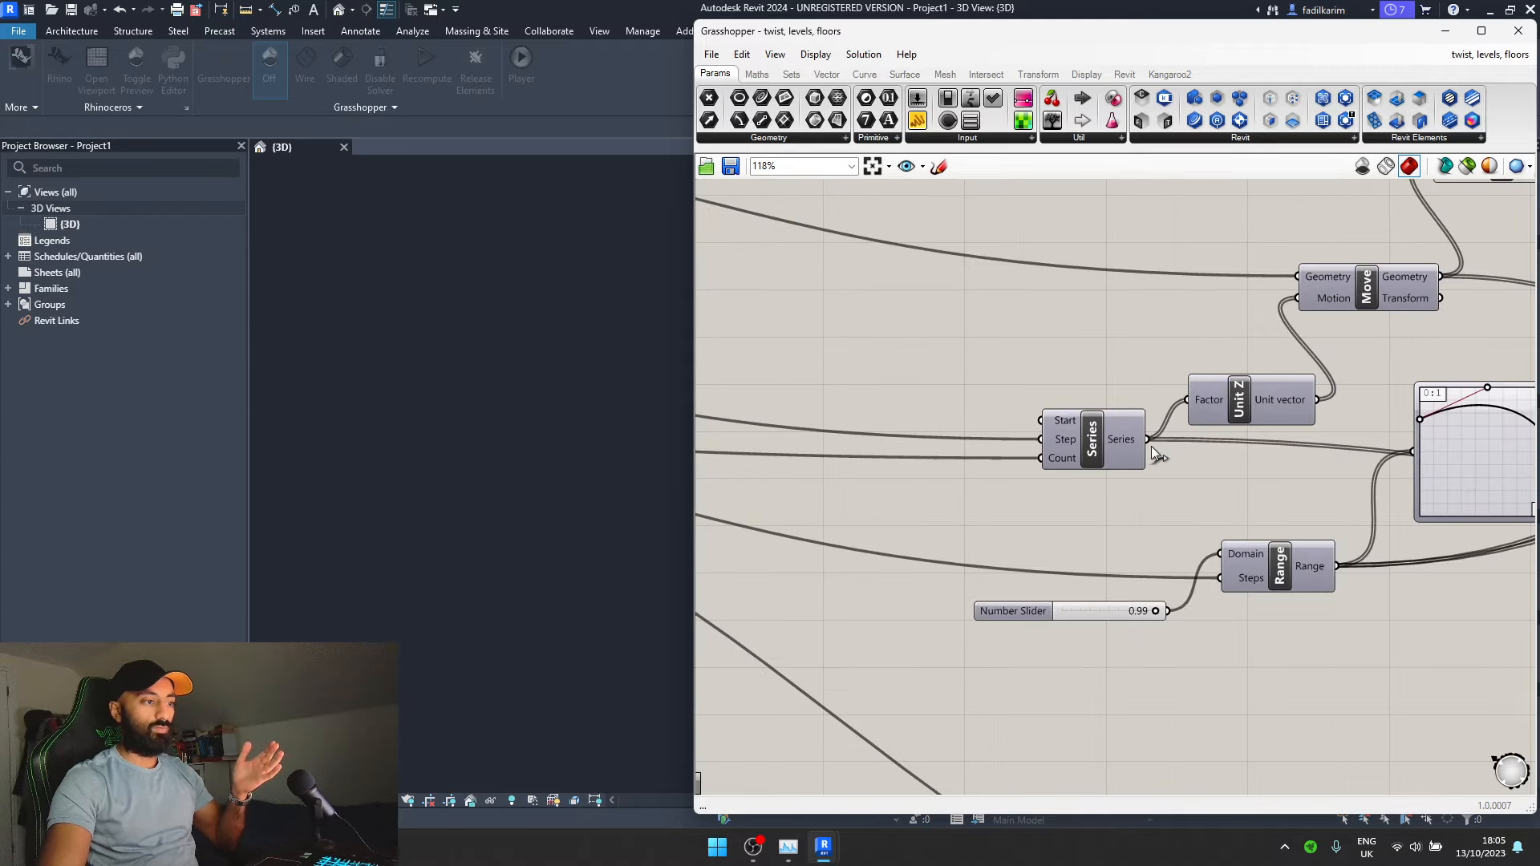
{"action": "scroll", "coordinate": [993, 474], "scroll_direction": "down", "scroll_amount": 4}
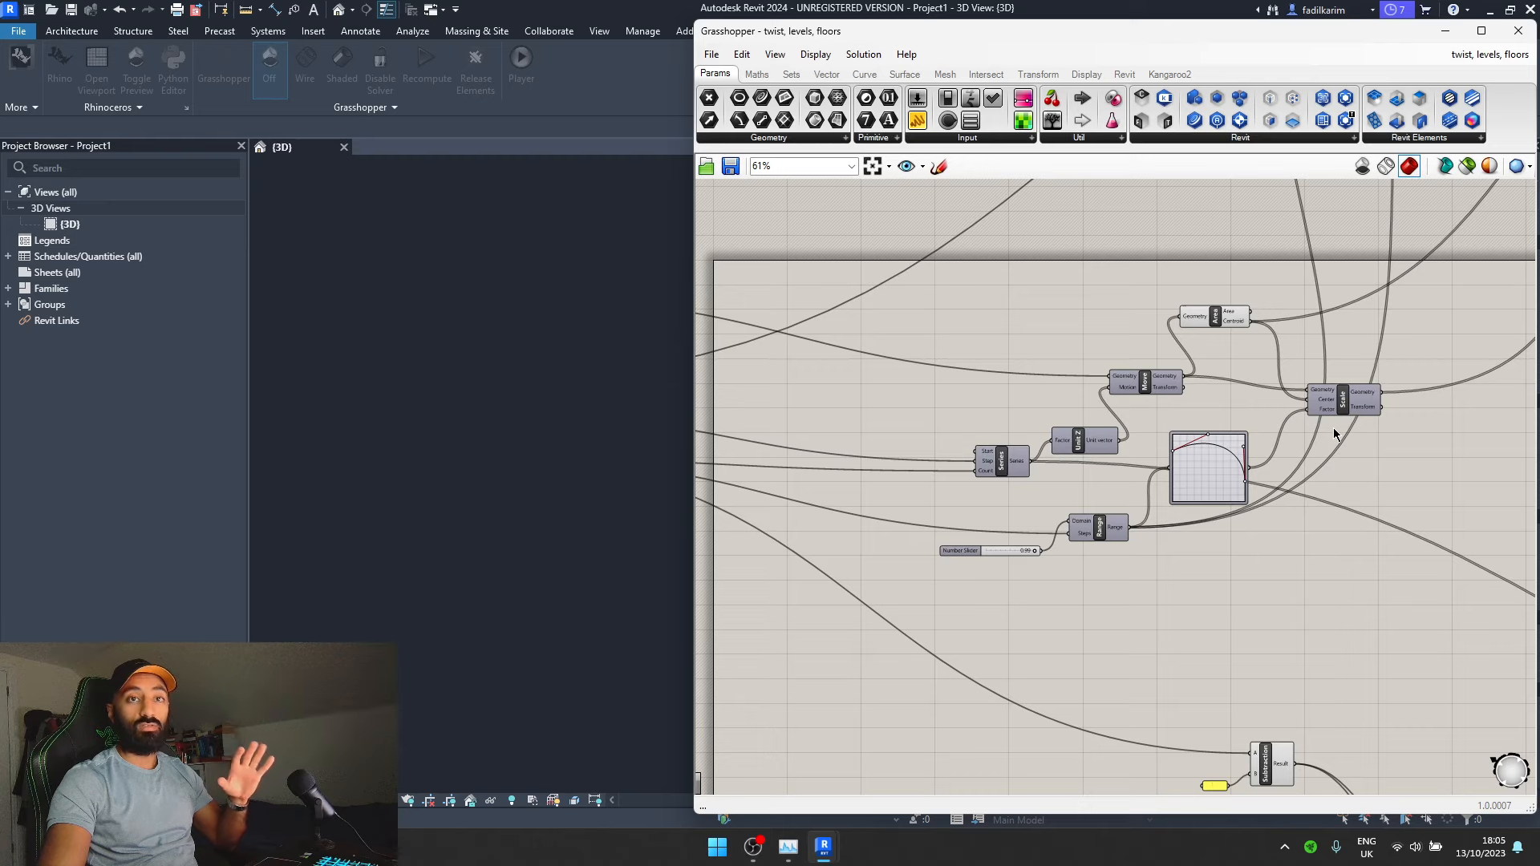
{"action": "scroll", "coordinate": [1236, 465], "scroll_direction": "down", "scroll_amount": 7}
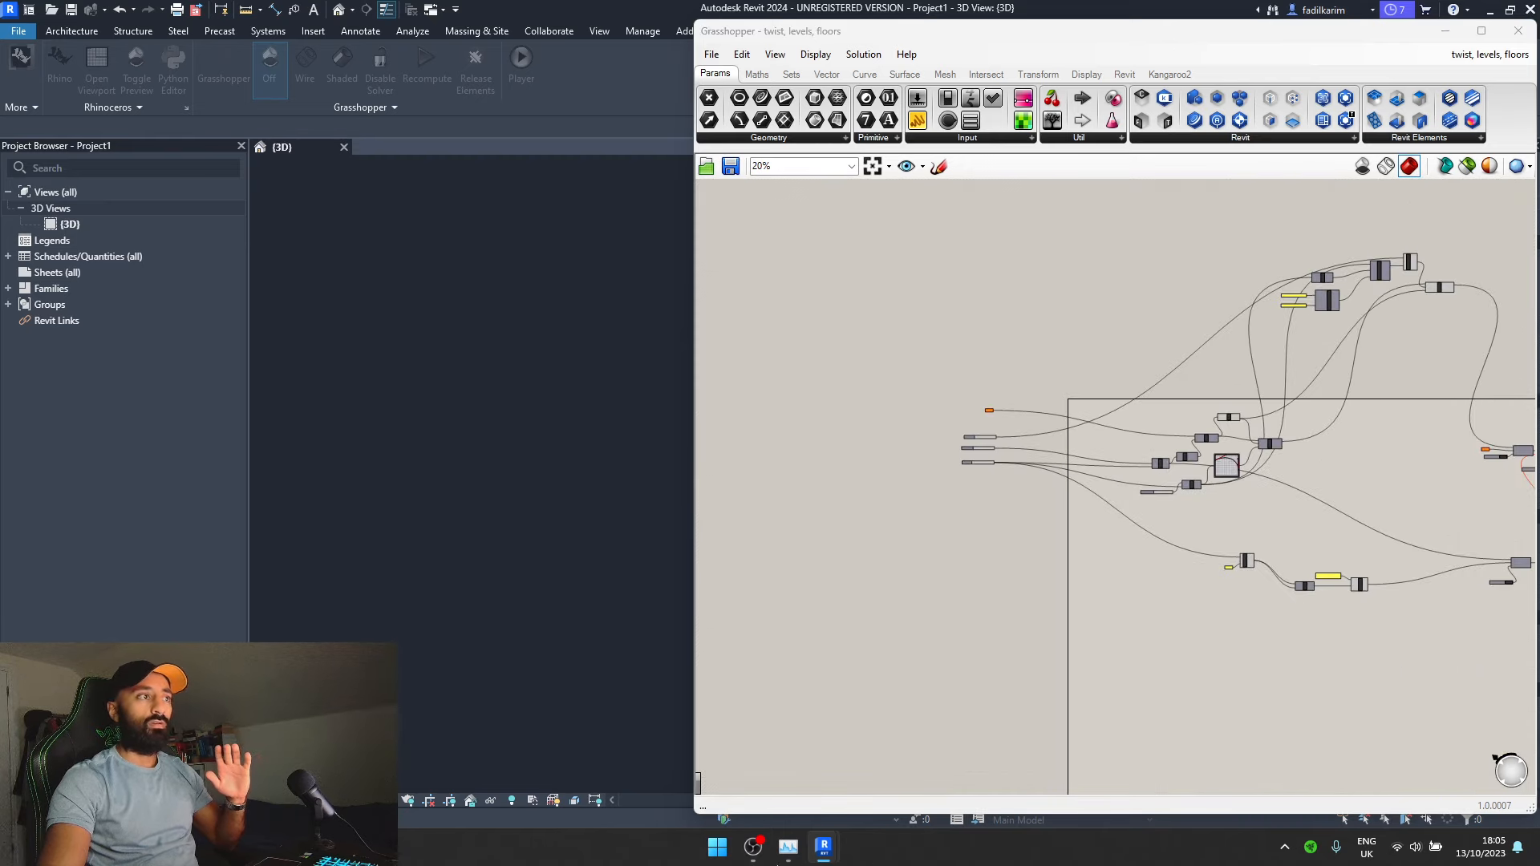
- Bring the Rhino window back beside Grasshopper, with the definition's Curve, Total Twist, Floor Height and floor-count inputs in view
{"action": "left_click_drag", "start_coordinate": [0, 770], "coordinate": [564, 7]}
{"action": "scroll", "coordinate": [235, 446], "scroll_direction": "down", "scroll_amount": 4}
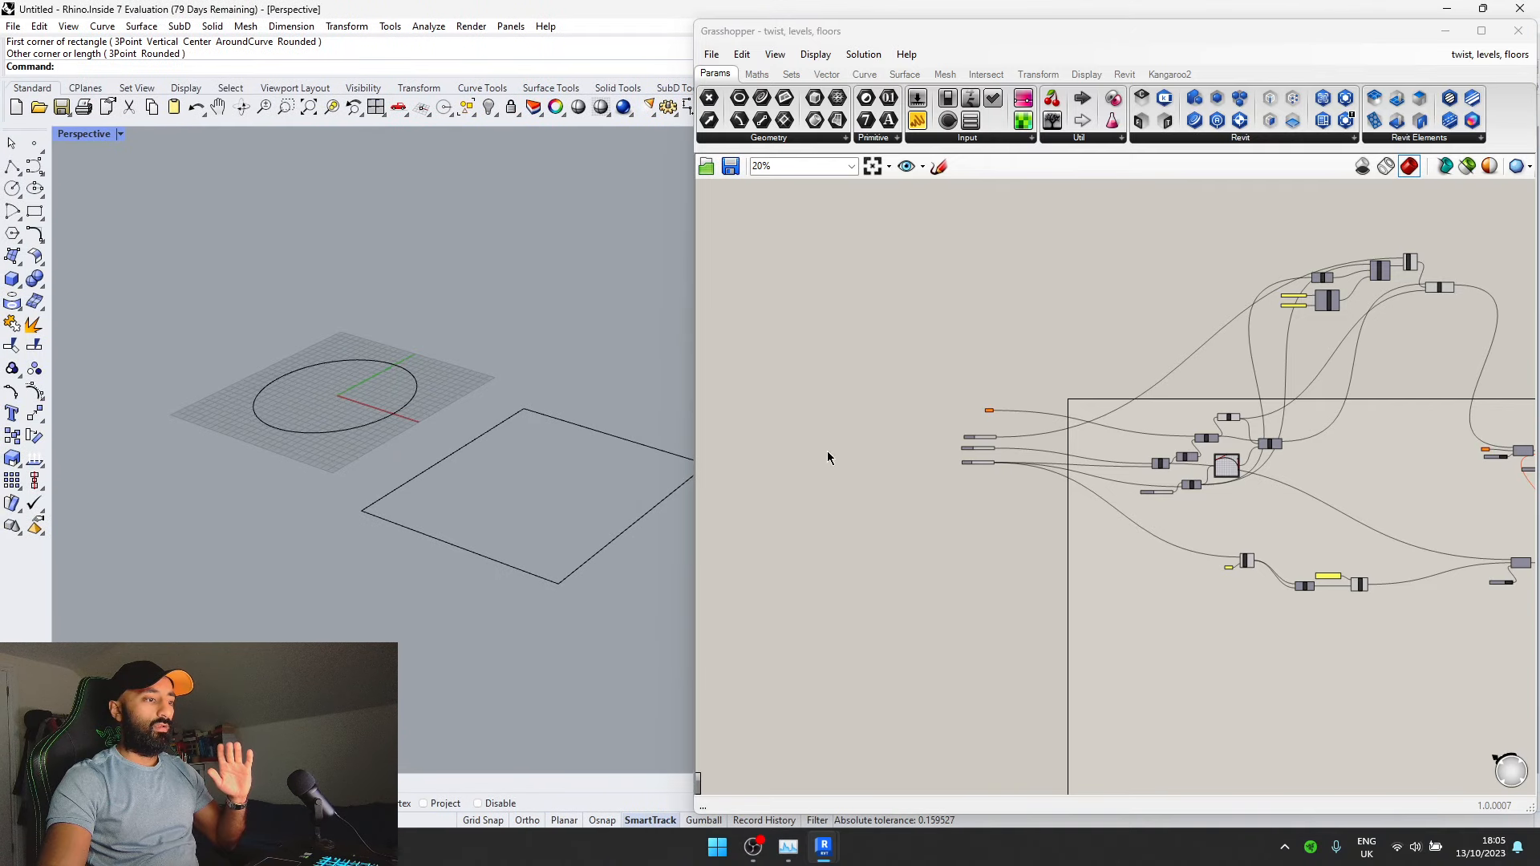
{"action": "scroll", "coordinate": [1000, 422], "scroll_direction": "up", "scroll_amount": 6}
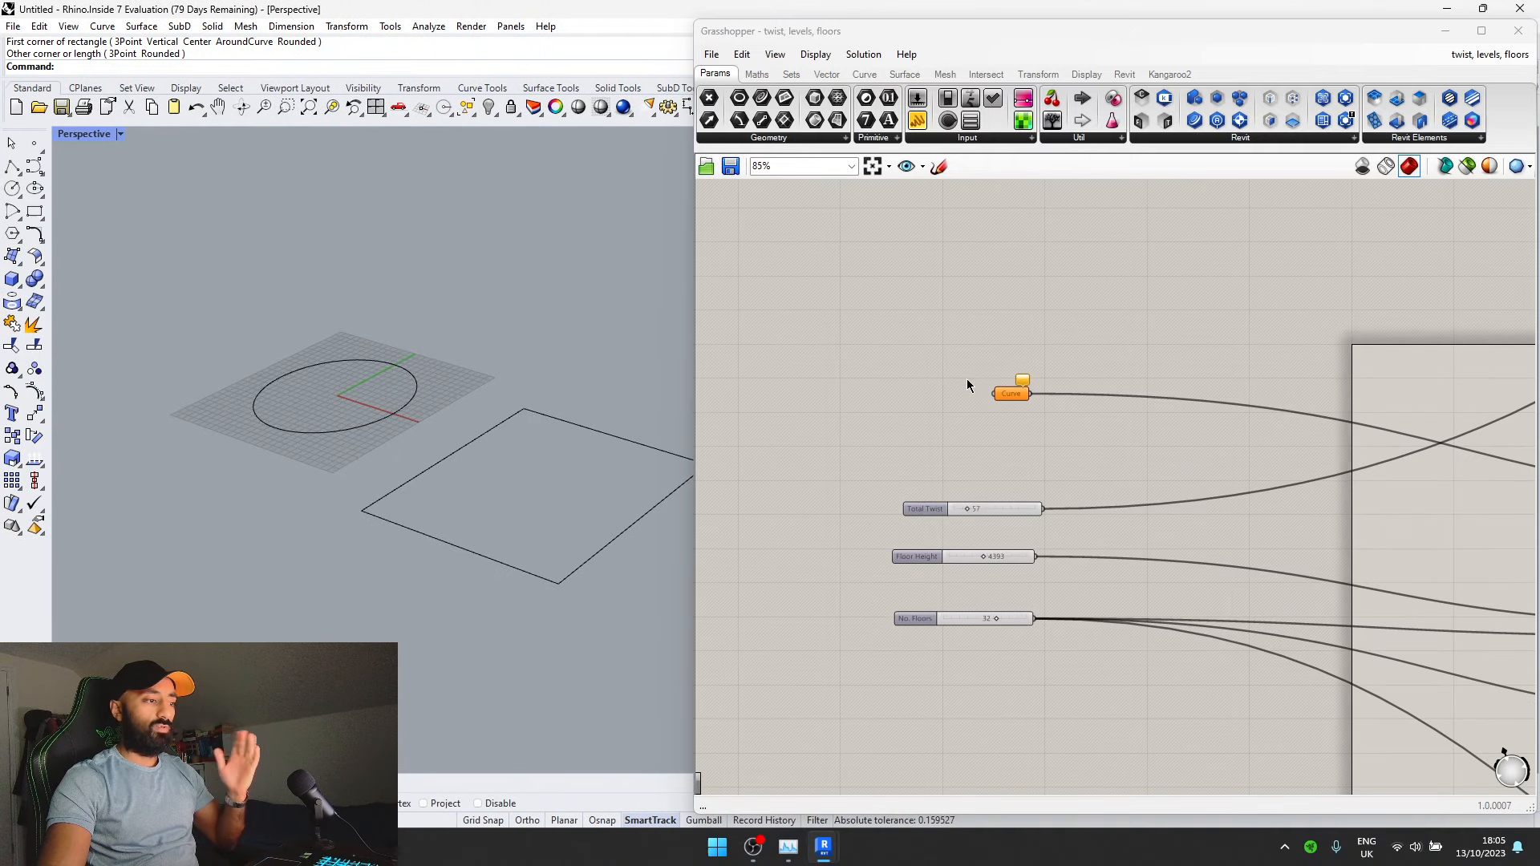
- Reference the rectangle drawn in Rhino as the single curve of the definition's Curve parameter
{"action": "left_click", "coordinate": [1007, 394]}
{"action": "scroll", "coordinate": [1007, 394], "scroll_direction": "up", "scroll_amount": 3}
{"action": "right_click", "coordinate": [1007, 395]}
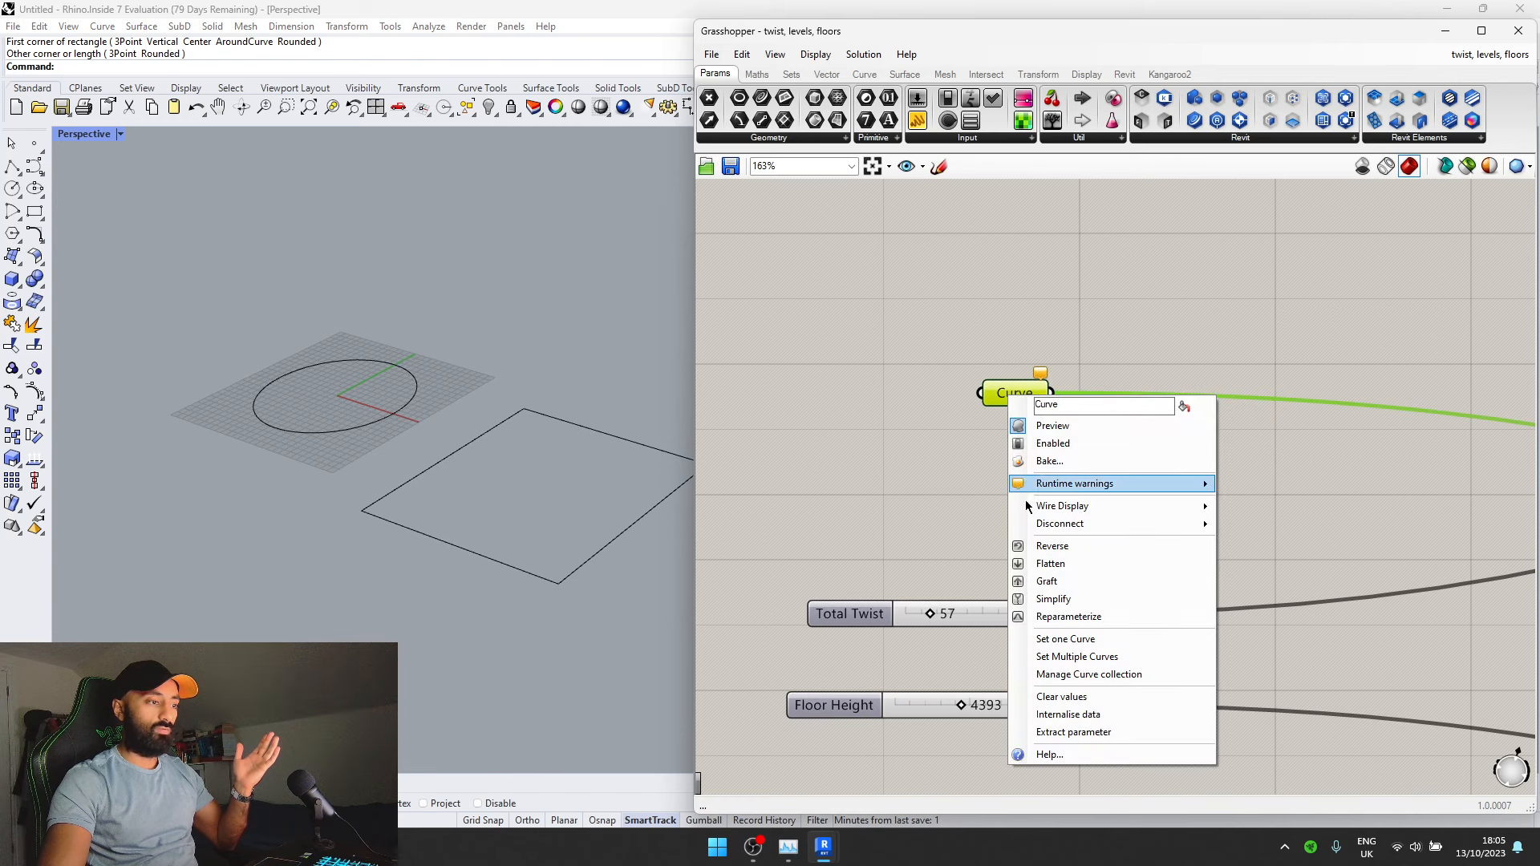
{"action": "left_click", "coordinate": [1056, 639]}
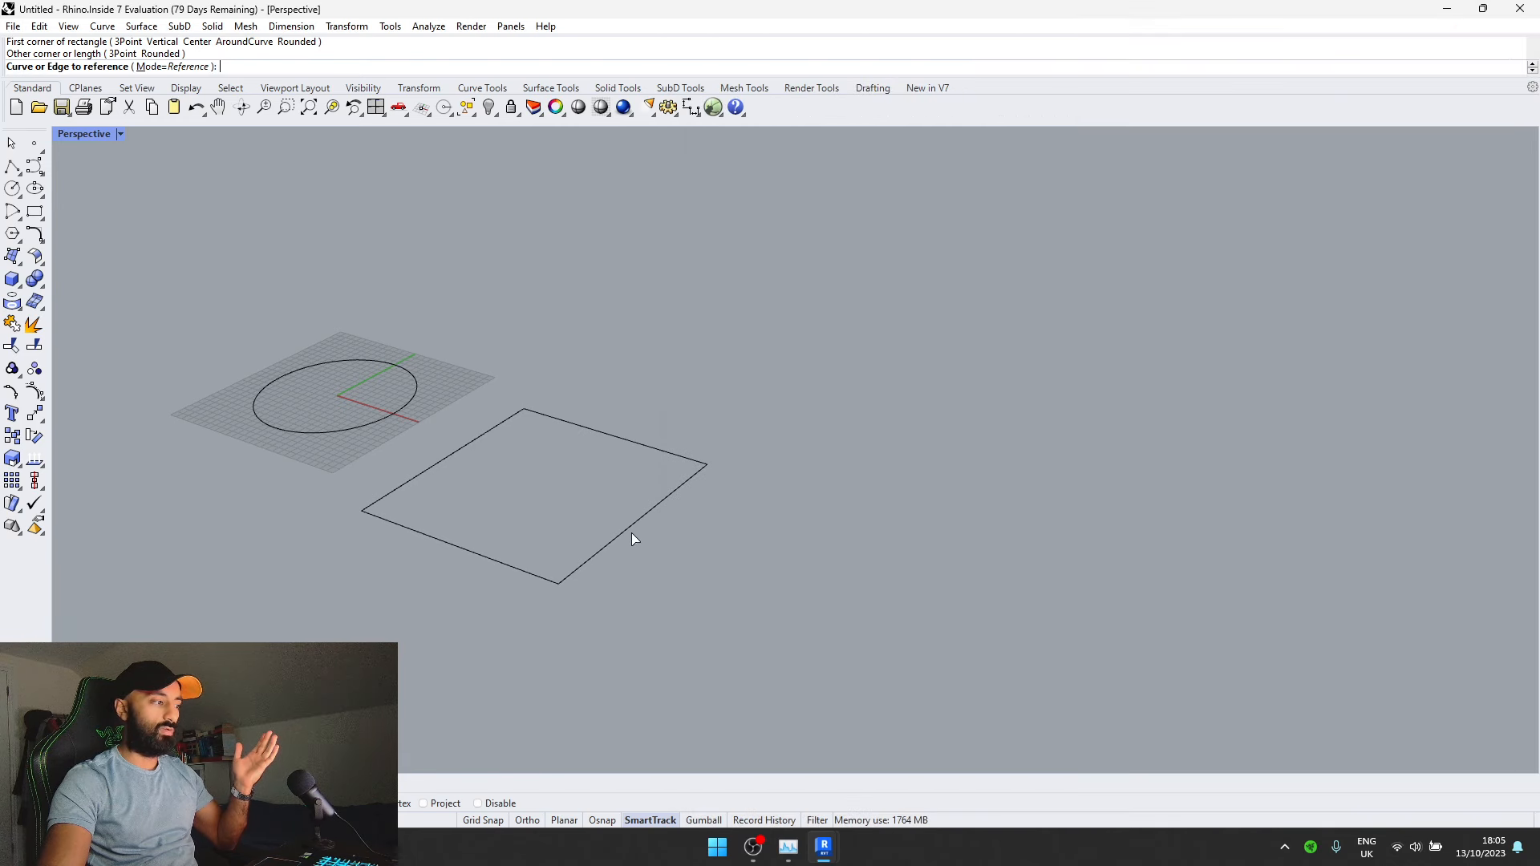
{"action": "left_click", "coordinate": [632, 526]}
{"action": "scroll", "coordinate": [534, 512], "scroll_direction": "down", "scroll_amount": 3}
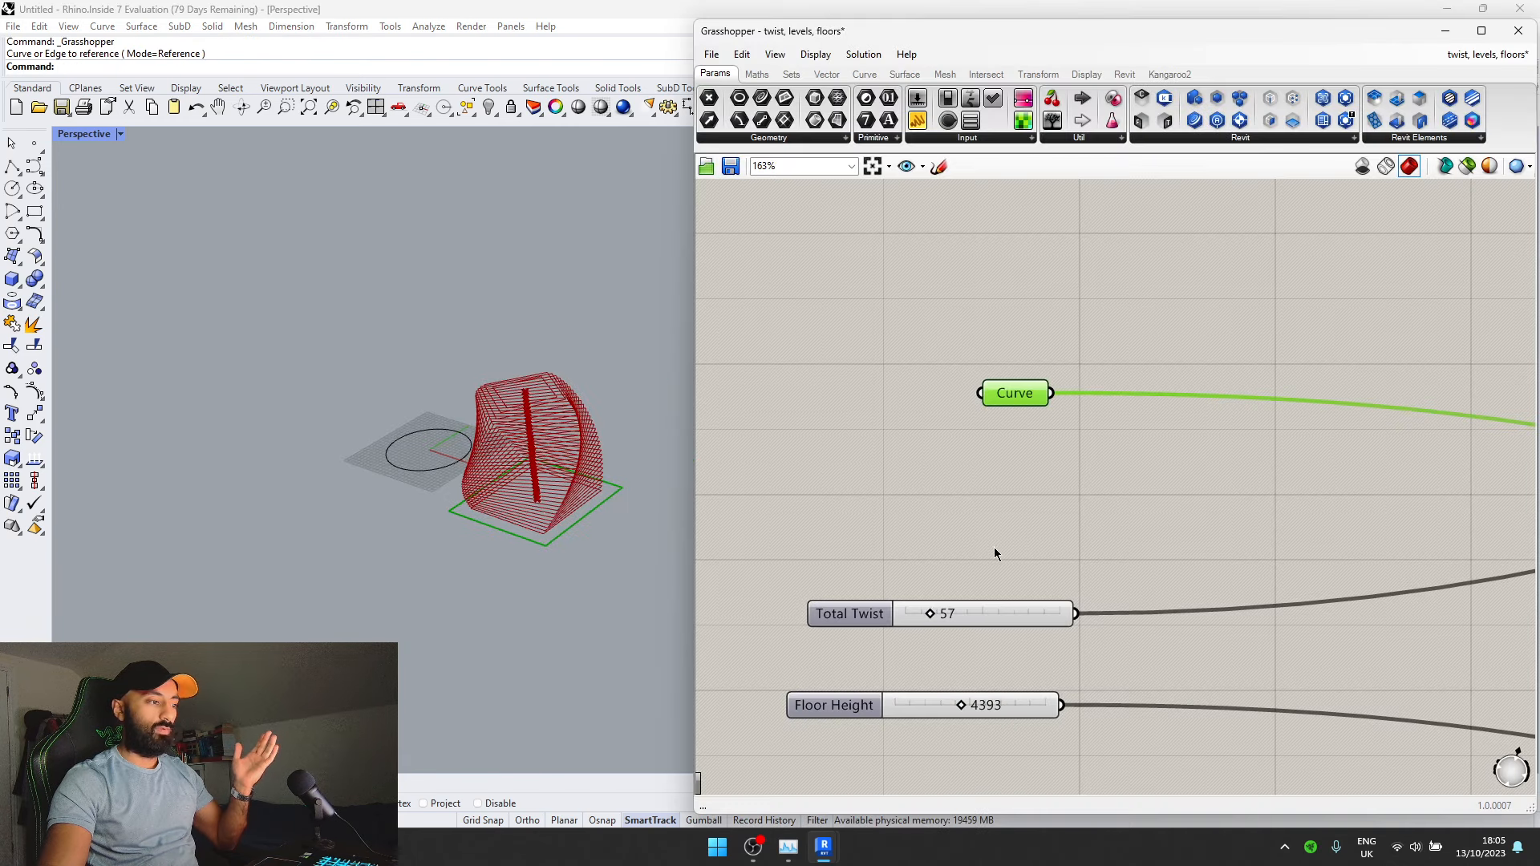
- Reduce the No. Floors slider to 26
{"action": "scroll", "coordinate": [875, 547], "scroll_direction": "down", "scroll_amount": 5}
{"action": "scroll", "coordinate": [946, 559], "scroll_direction": "up", "scroll_amount": 7}
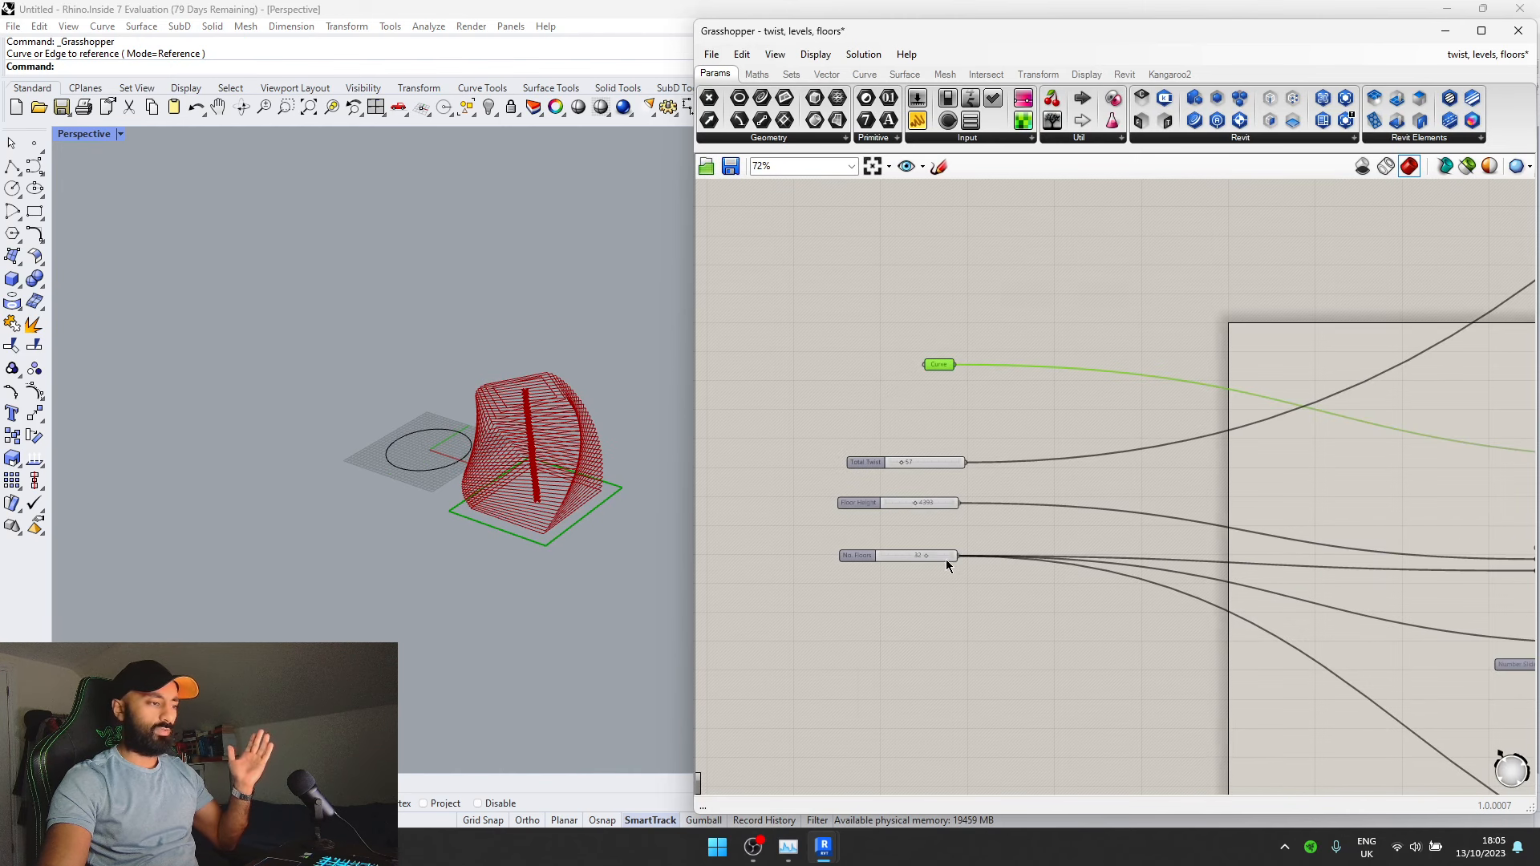
{"action": "scroll", "coordinate": [481, 476], "scroll_direction": "up", "scroll_amount": 3}
{"action": "scroll", "coordinate": [481, 476], "scroll_direction": "down", "scroll_amount": 3}
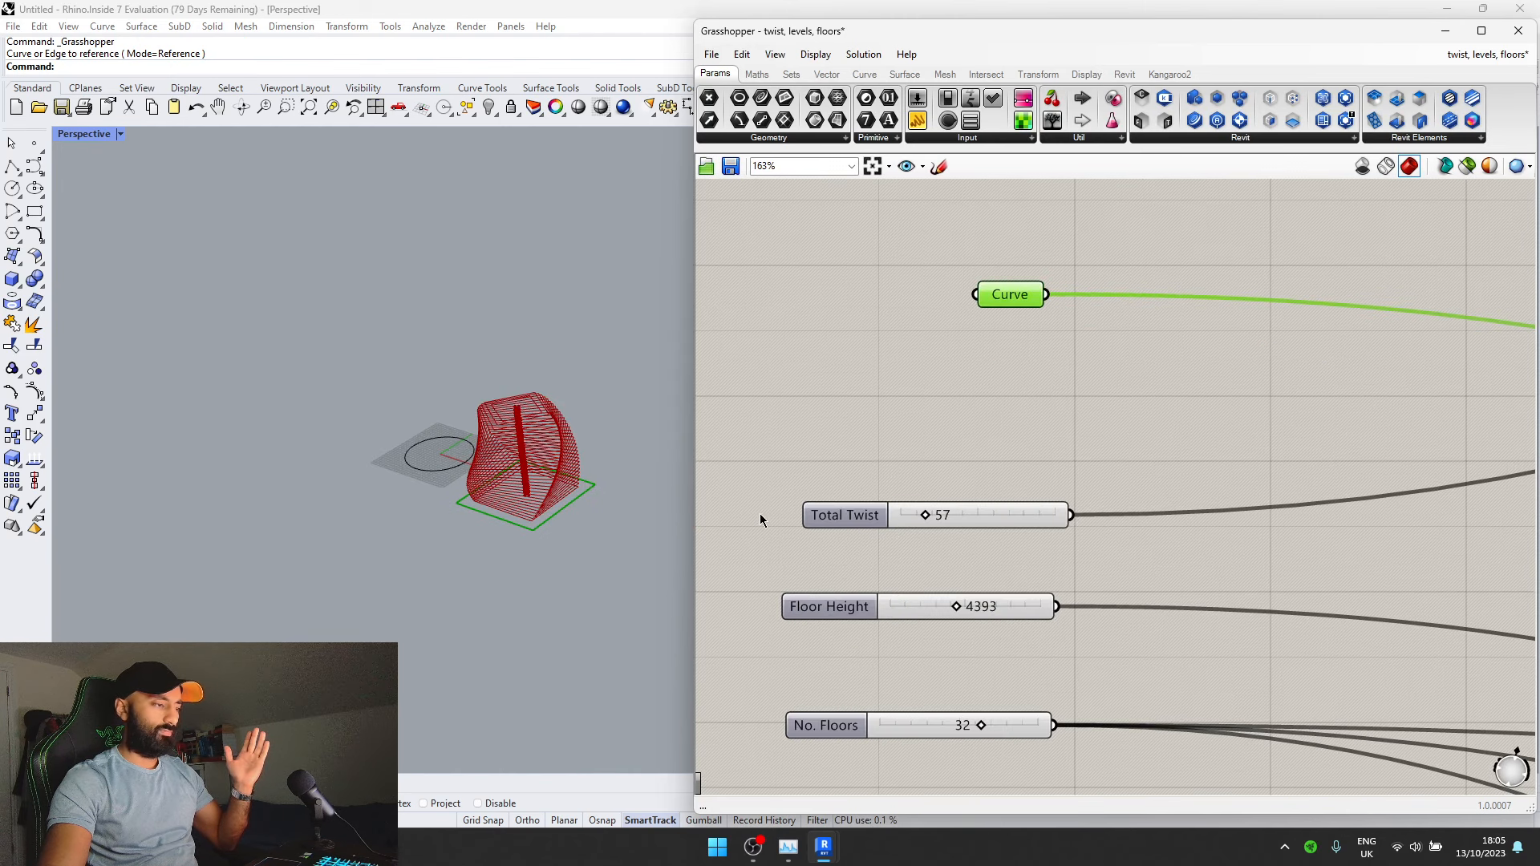
{"action": "scroll", "coordinate": [775, 519], "scroll_direction": "down", "scroll_amount": 2}
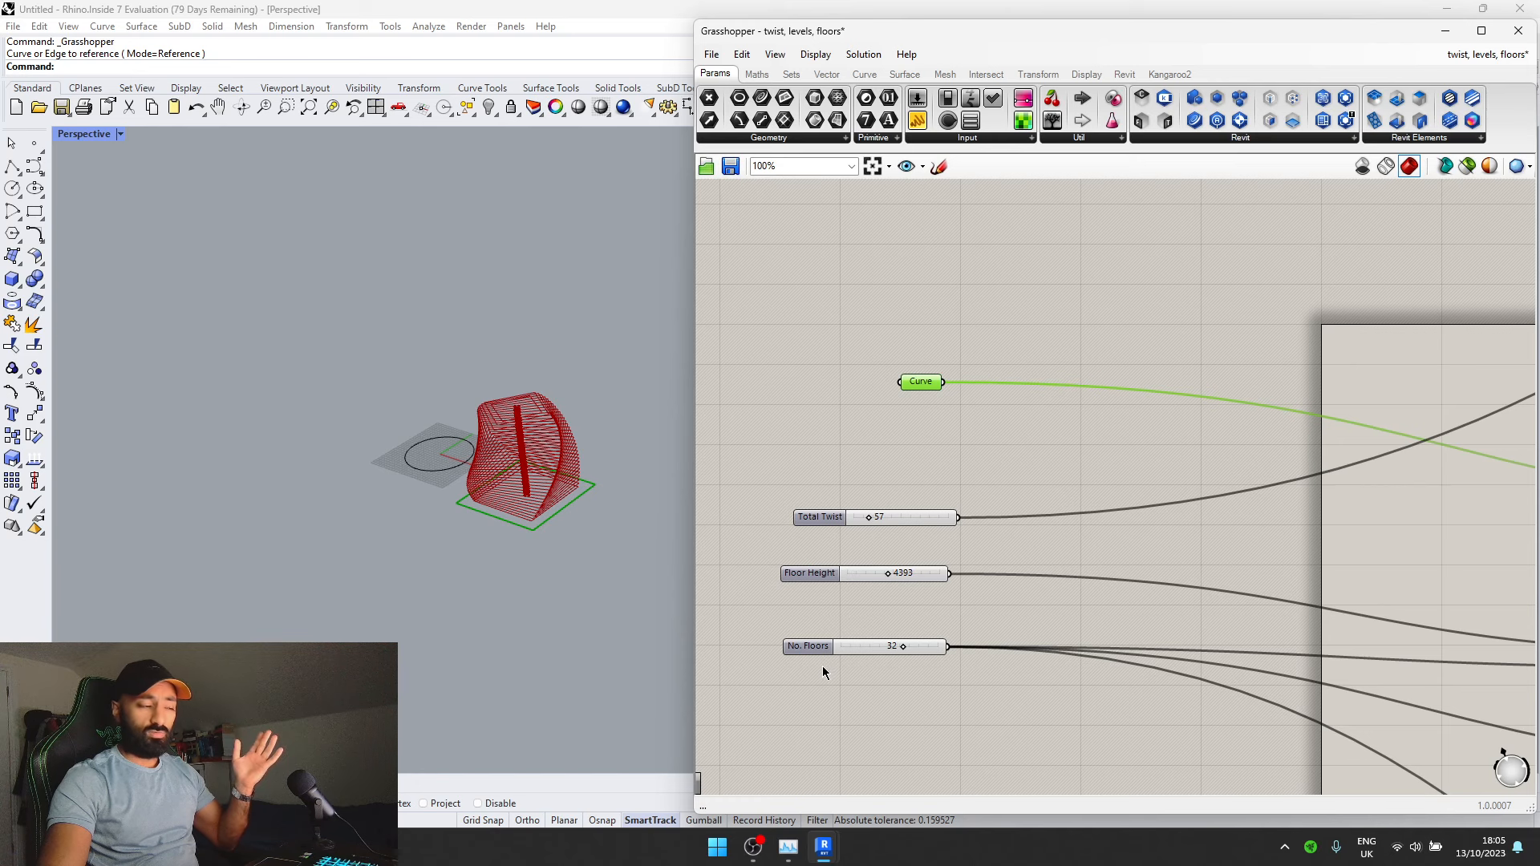
{"action": "scroll", "coordinate": [824, 672], "scroll_direction": "up", "scroll_amount": 3}
{"action": "mouse_move", "coordinate": [971, 639]}
{"action": "left_mouse_down"}
{"action": "mouse_move", "coordinate": [905, 638]}
{"action": "mouse_move", "coordinate": [1010, 639]}
{"action": "mouse_move", "coordinate": [950, 640]}
{"action": "left_mouse_up"}
{"action": "scroll", "coordinate": [1013, 506], "scroll_direction": "up", "scroll_amount": 1}
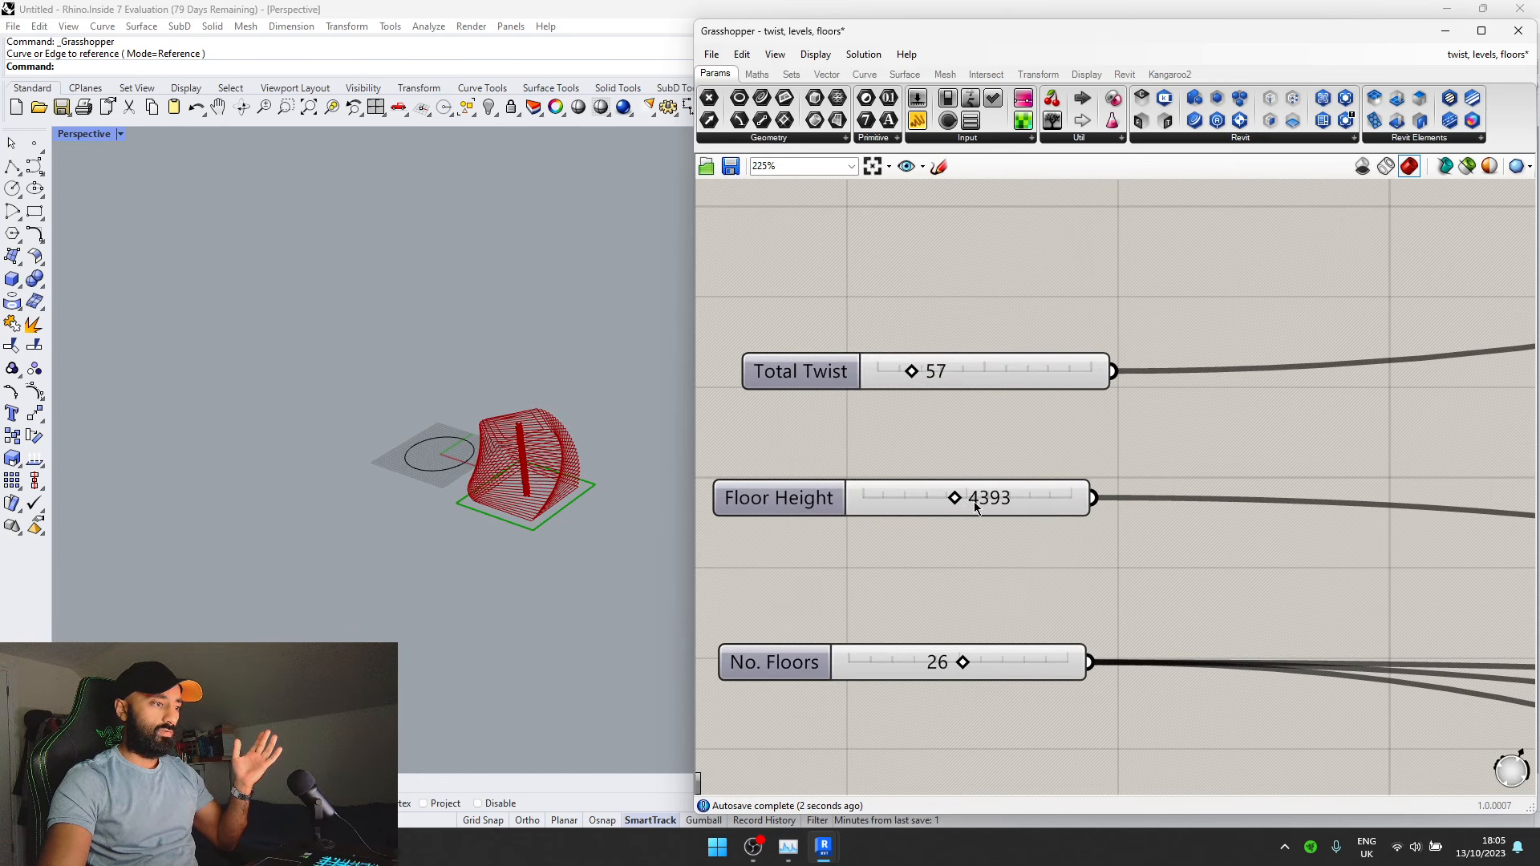
- Set Floor Height to 5975 and Total Twist to 91, and inspect the twisted floor outlines in the Rhino view
{"action": "mouse_move", "coordinate": [969, 496]}
{"action": "left_mouse_down"}
{"action": "mouse_move", "coordinate": [1003, 499]}
{"action": "mouse_move", "coordinate": [945, 498]}
{"action": "mouse_move", "coordinate": [984, 505]}
{"action": "left_mouse_up"}
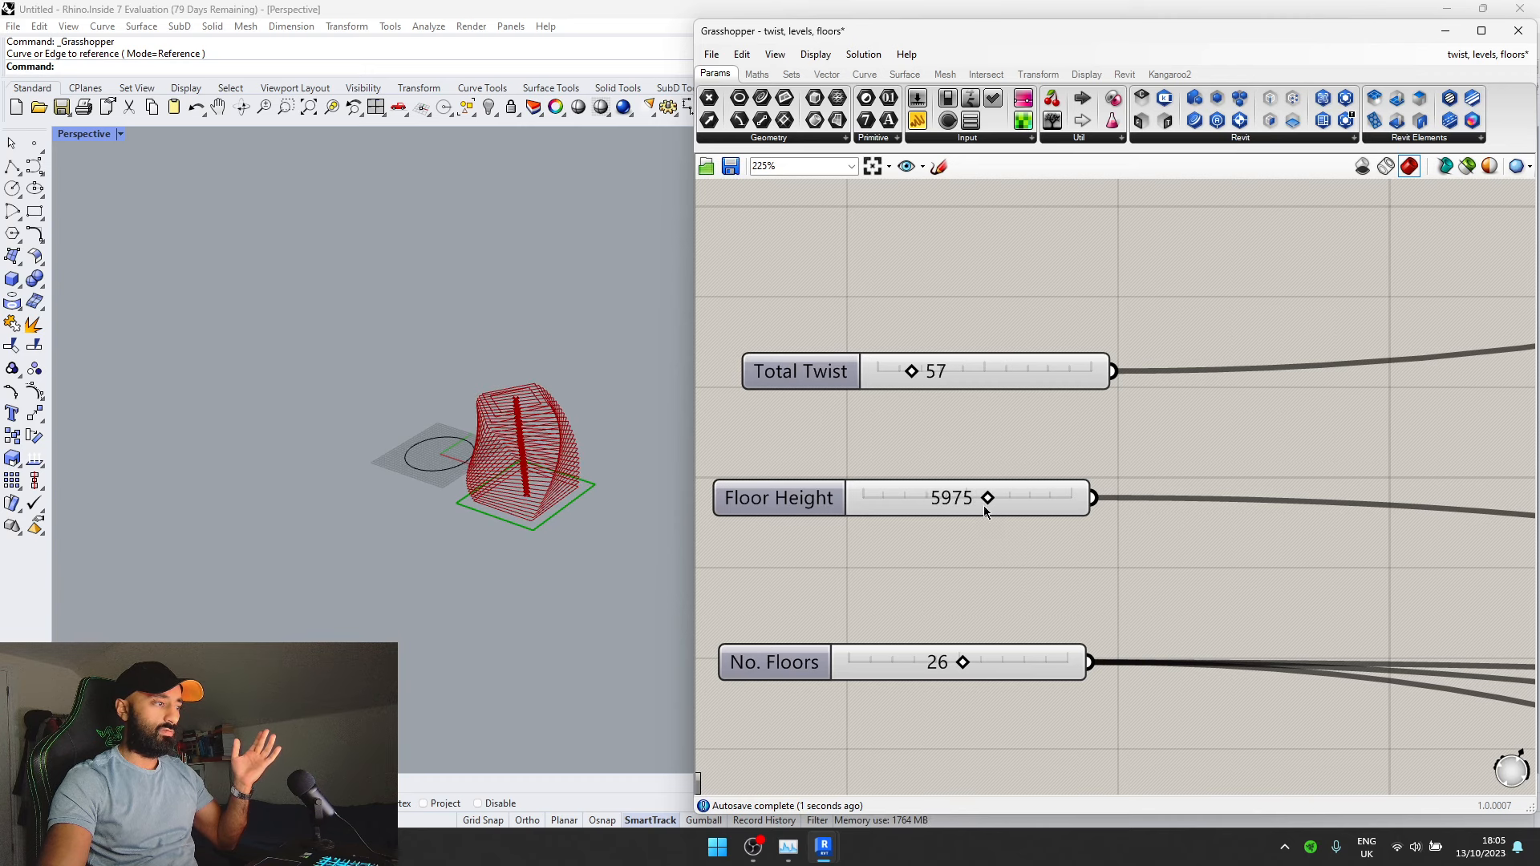
{"action": "mouse_move", "coordinate": [911, 373]}
{"action": "left_mouse_down"}
{"action": "mouse_move", "coordinate": [961, 383]}
{"action": "mouse_move", "coordinate": [882, 375]}
{"action": "mouse_move", "coordinate": [952, 374]}
{"action": "mouse_move", "coordinate": [917, 374]}
{"action": "mouse_move", "coordinate": [931, 374]}
{"action": "left_mouse_up"}
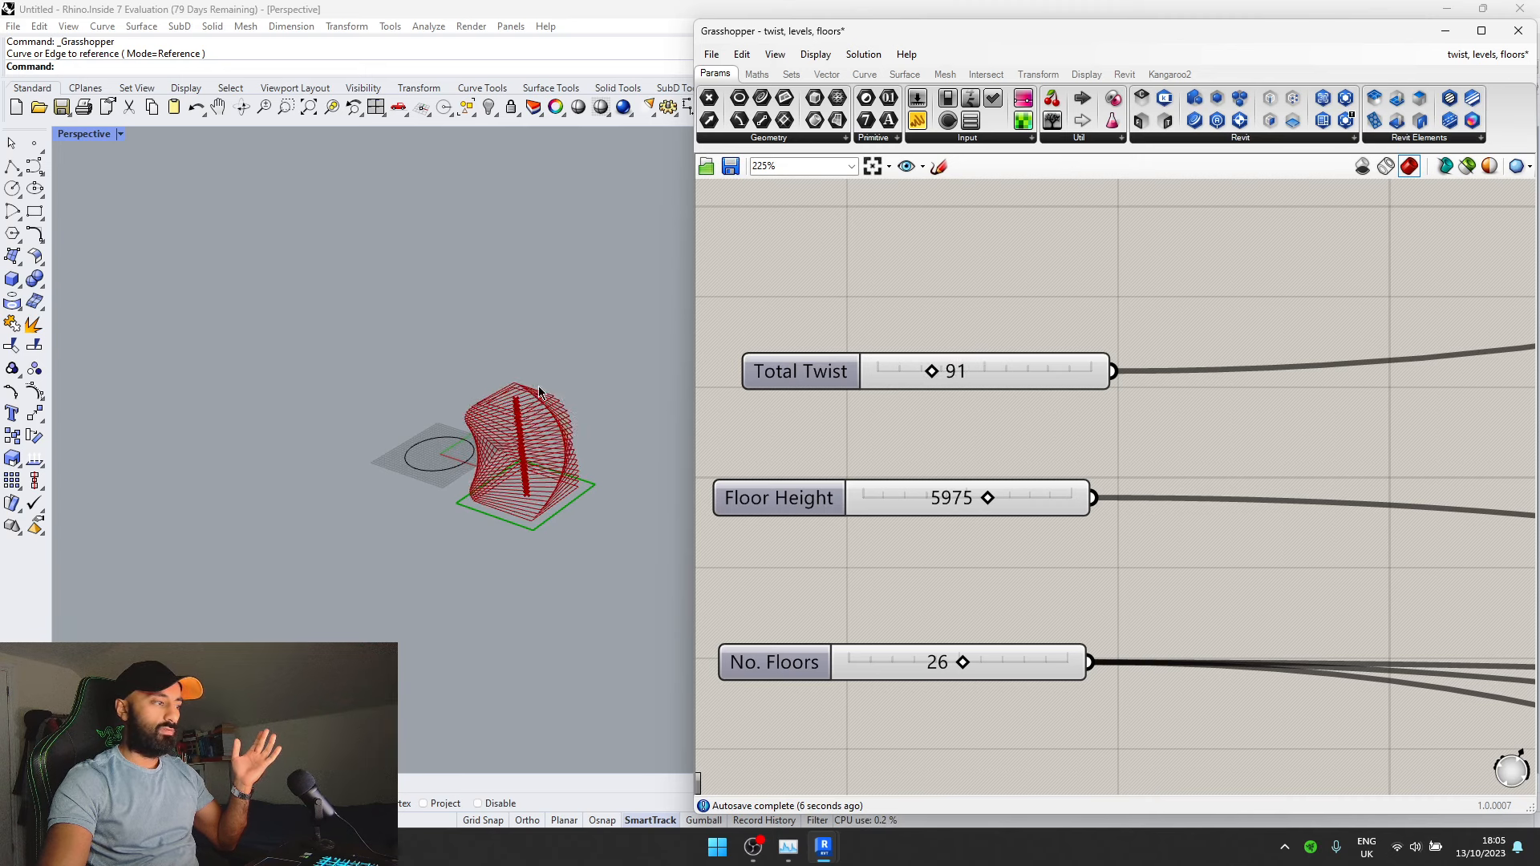
{"action": "scroll", "coordinate": [539, 393], "scroll_direction": "up", "scroll_amount": 4}
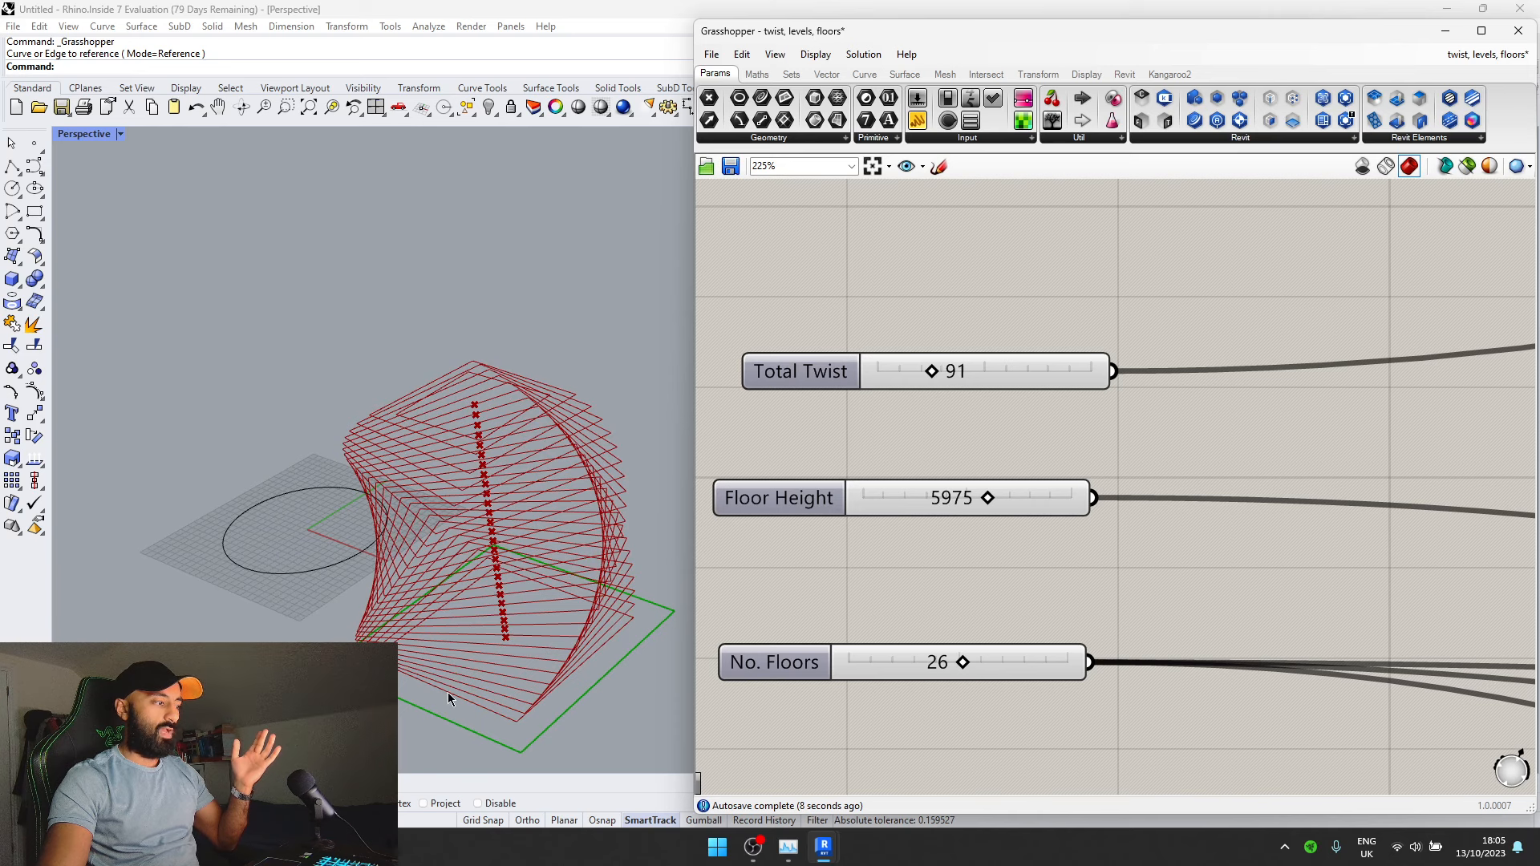
{"action": "scroll", "coordinate": [448, 692], "scroll_direction": "up", "scroll_amount": 5}
{"action": "scroll", "coordinate": [441, 700], "scroll_direction": "down", "scroll_amount": 5}
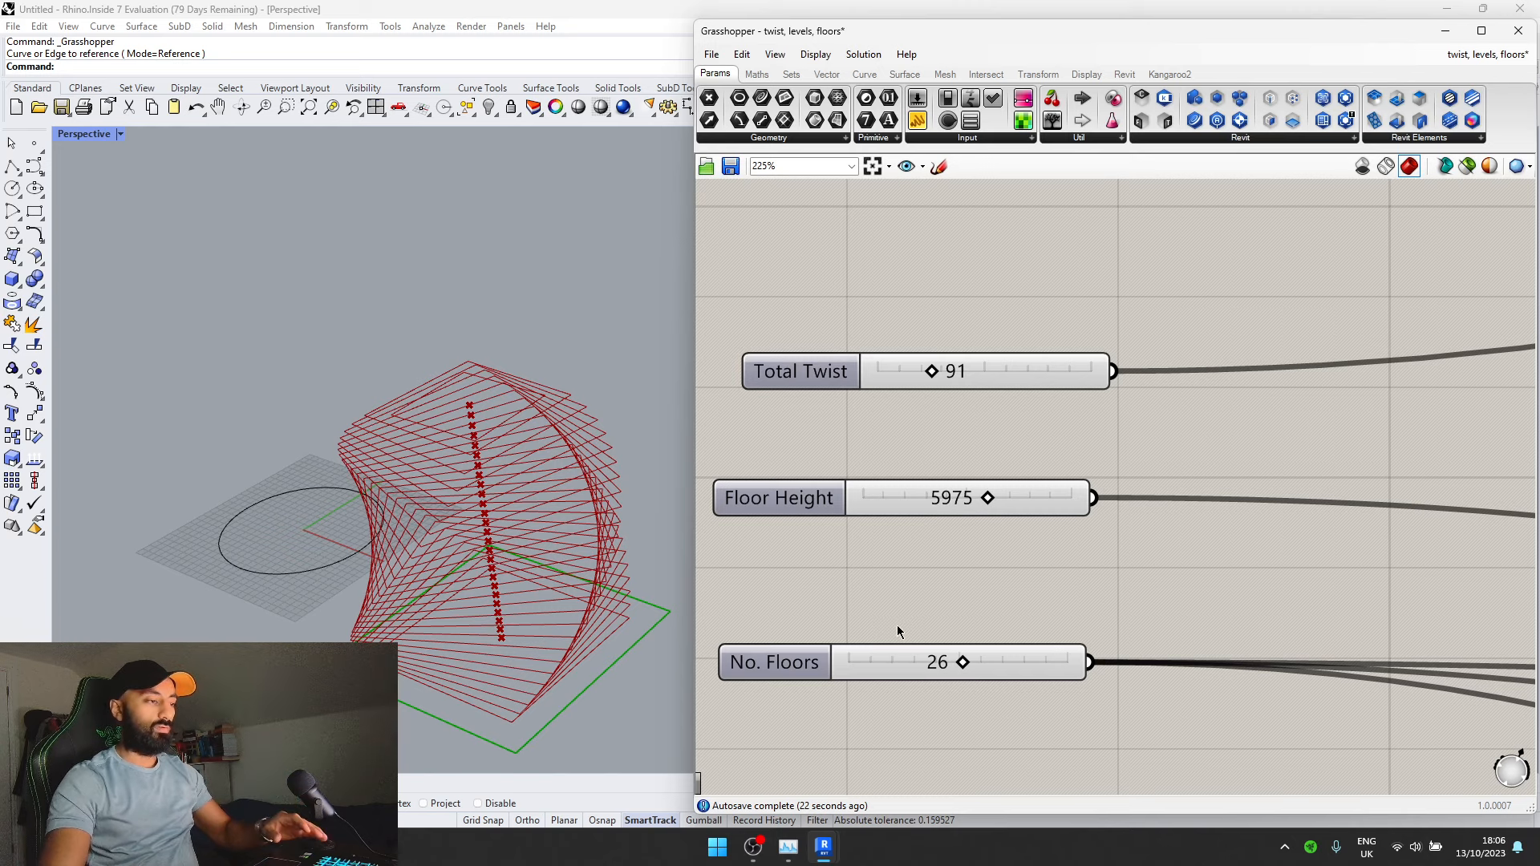
- Pull the first Bezier handle of the Graph Mapper feeding the Scale factor downward to narrow the tower's middle floors
{"action": "scroll", "coordinate": [444, 468], "scroll_direction": "down", "scroll_amount": 13}
{"action": "scroll", "coordinate": [864, 523], "scroll_direction": "down", "scroll_amount": 4}
{"action": "scroll", "coordinate": [868, 528], "scroll_direction": "down", "scroll_amount": 5}
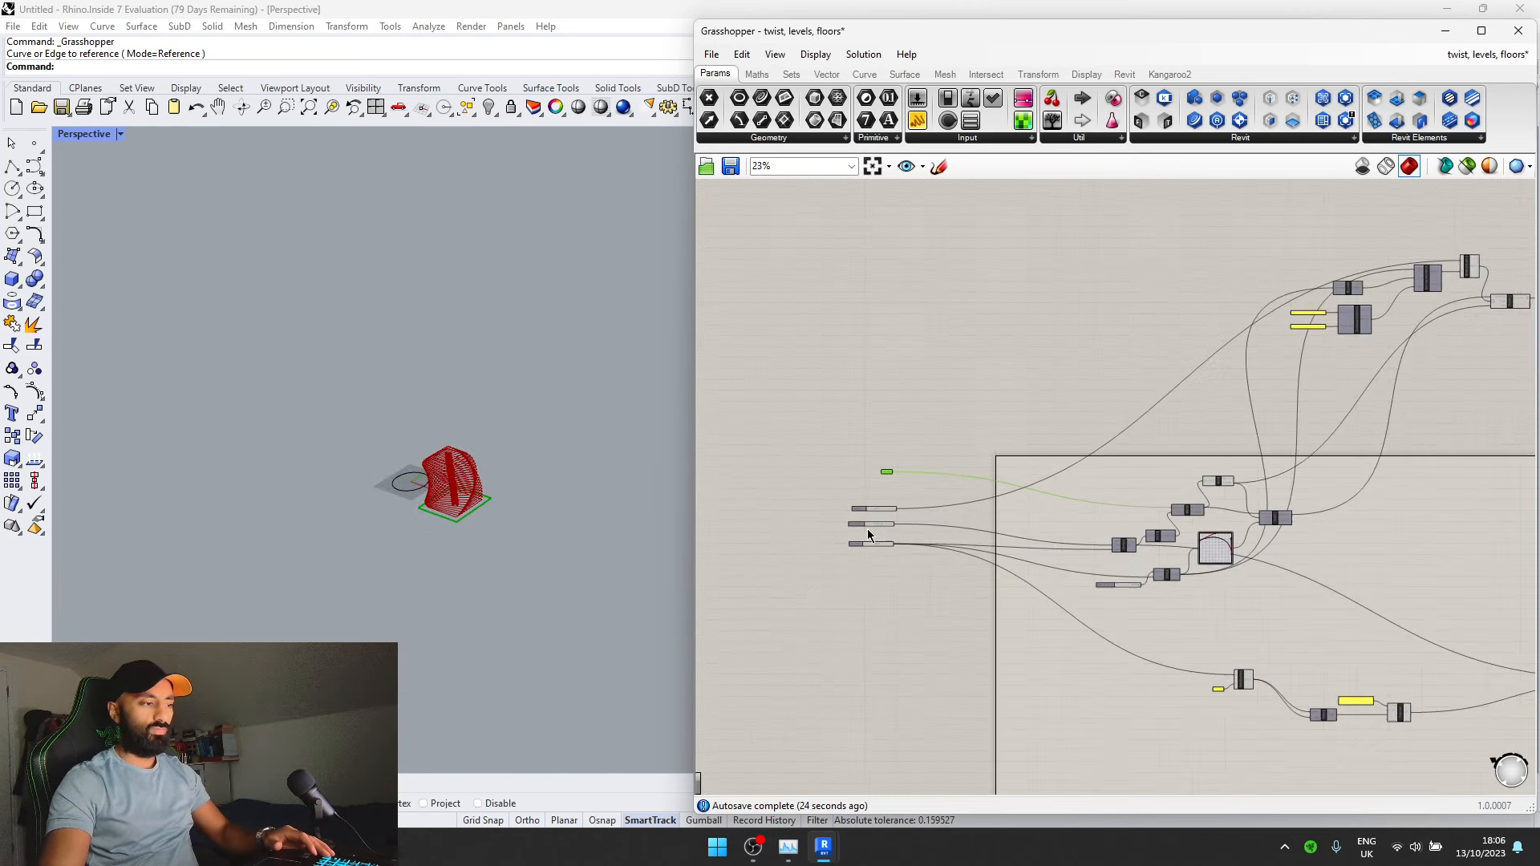
{"action": "scroll", "coordinate": [940, 503], "scroll_direction": "up", "scroll_amount": 4}
{"action": "scroll", "coordinate": [1024, 516], "scroll_direction": "up", "scroll_amount": 6}
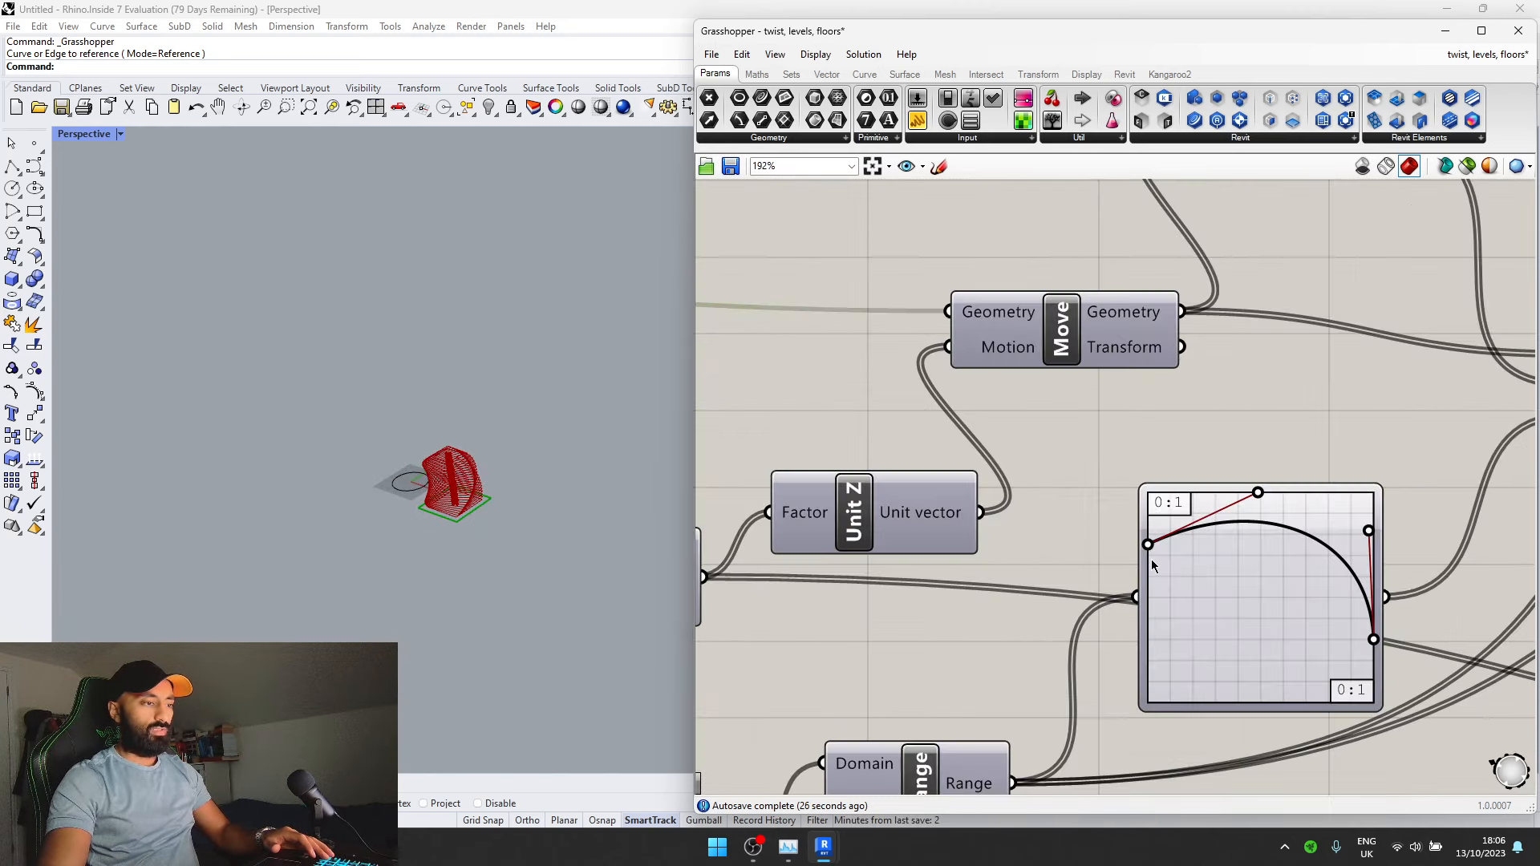
{"action": "scroll", "coordinate": [1123, 594], "scroll_direction": "down", "scroll_amount": 4}
{"action": "scroll", "coordinate": [428, 477], "scroll_direction": "up", "scroll_amount": 5}
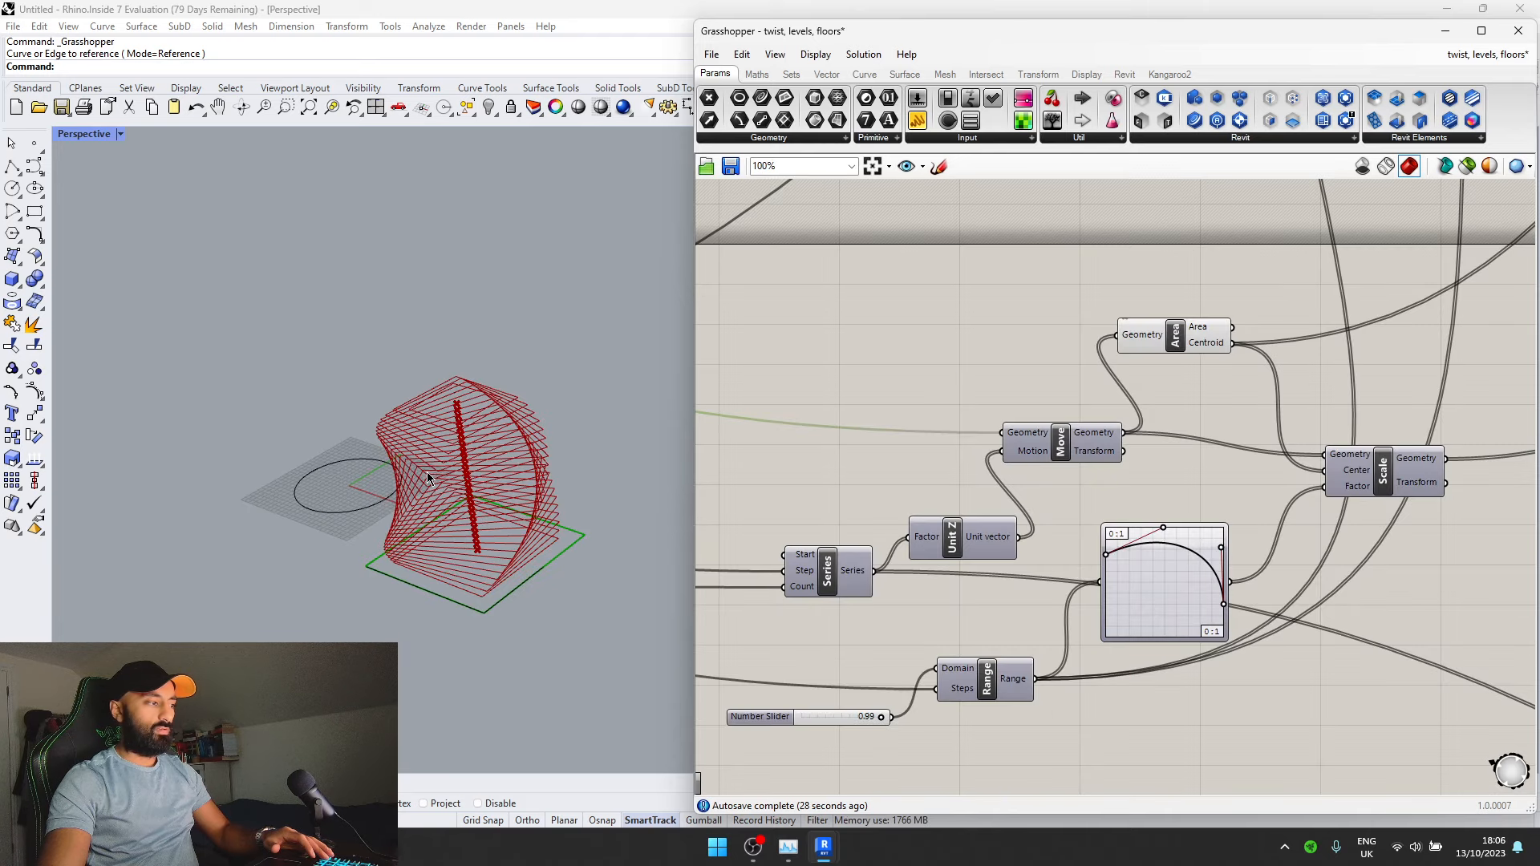
{"action": "scroll", "coordinate": [1145, 590], "scroll_direction": "up", "scroll_amount": 1}
{"action": "scroll", "coordinate": [1143, 604], "scroll_direction": "up", "scroll_amount": 2}
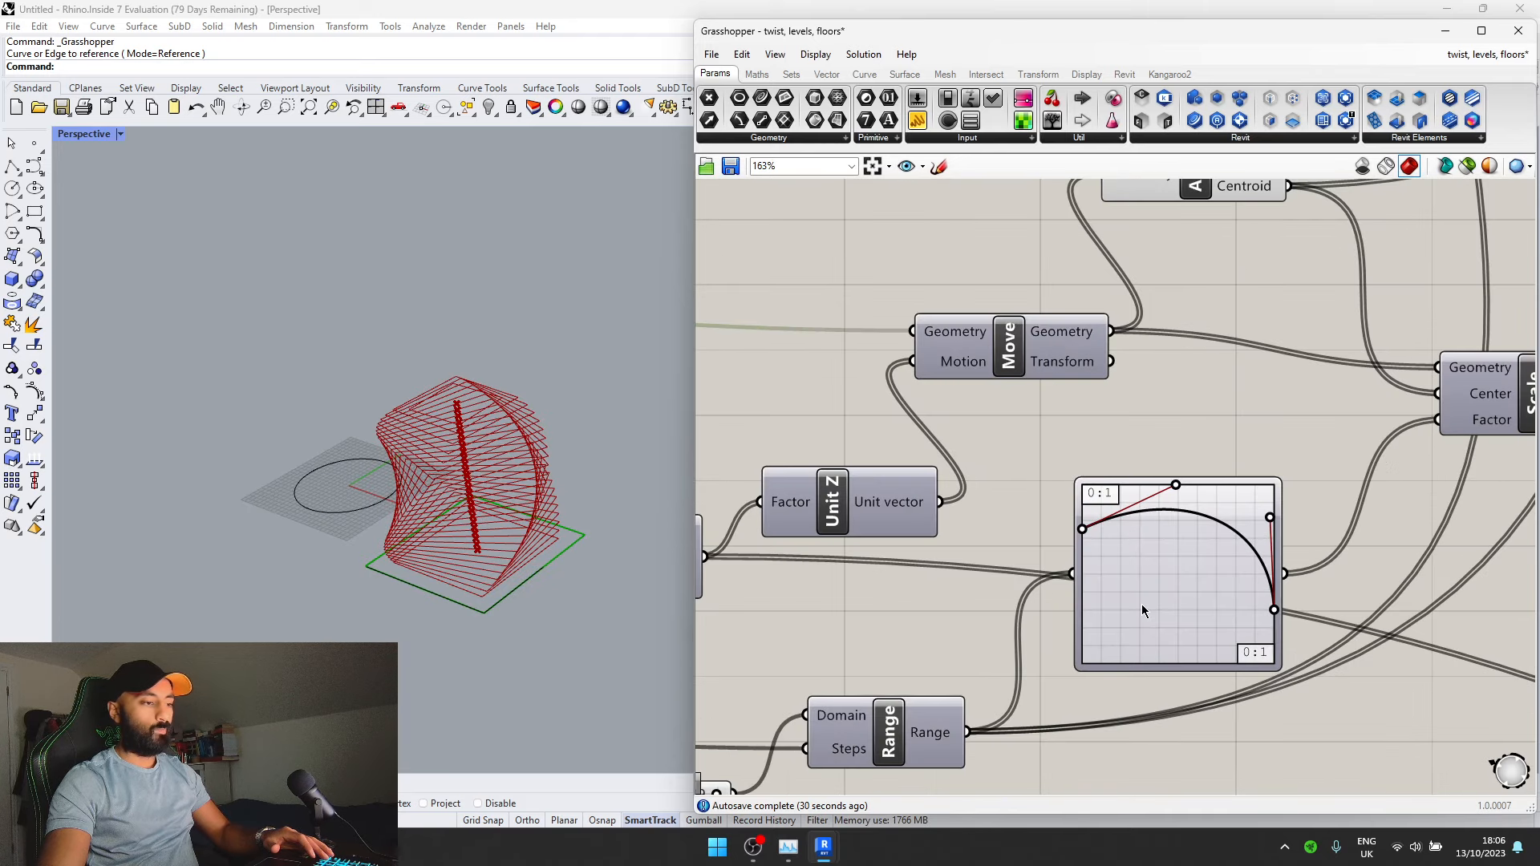
{"action": "scroll", "coordinate": [1130, 590], "scroll_direction": "down", "scroll_amount": 2}
{"action": "left_click", "coordinate": [1142, 584]}
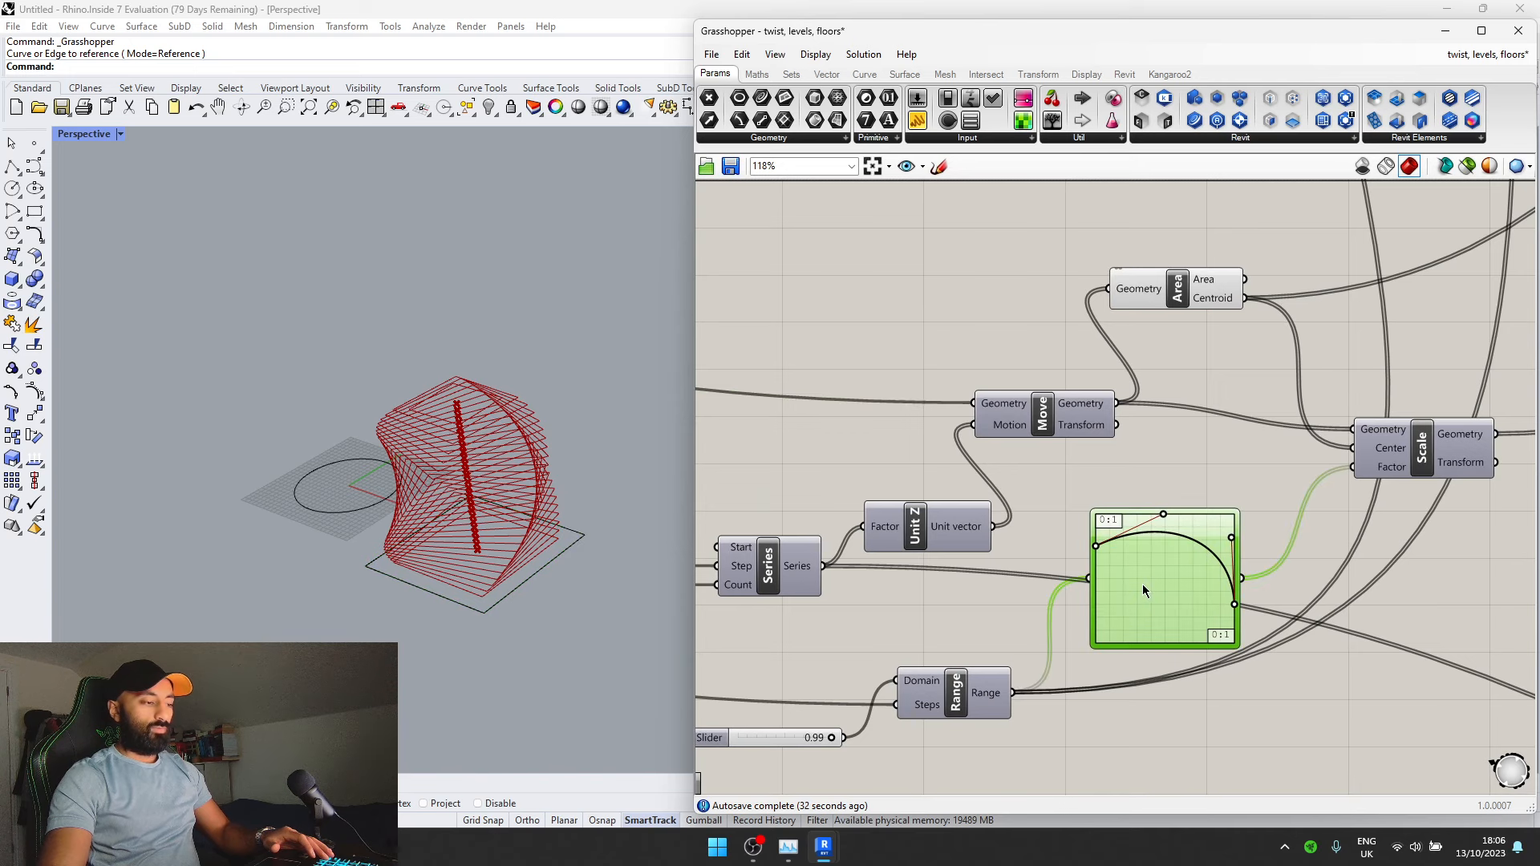
{"action": "scroll", "coordinate": [1142, 581], "scroll_direction": "up", "scroll_amount": 3}
{"action": "left_click_drag", "start_coordinate": [1177, 474], "coordinate": [1161, 595]}
{"action": "scroll", "coordinate": [1161, 596], "scroll_direction": "down", "scroll_amount": 2}
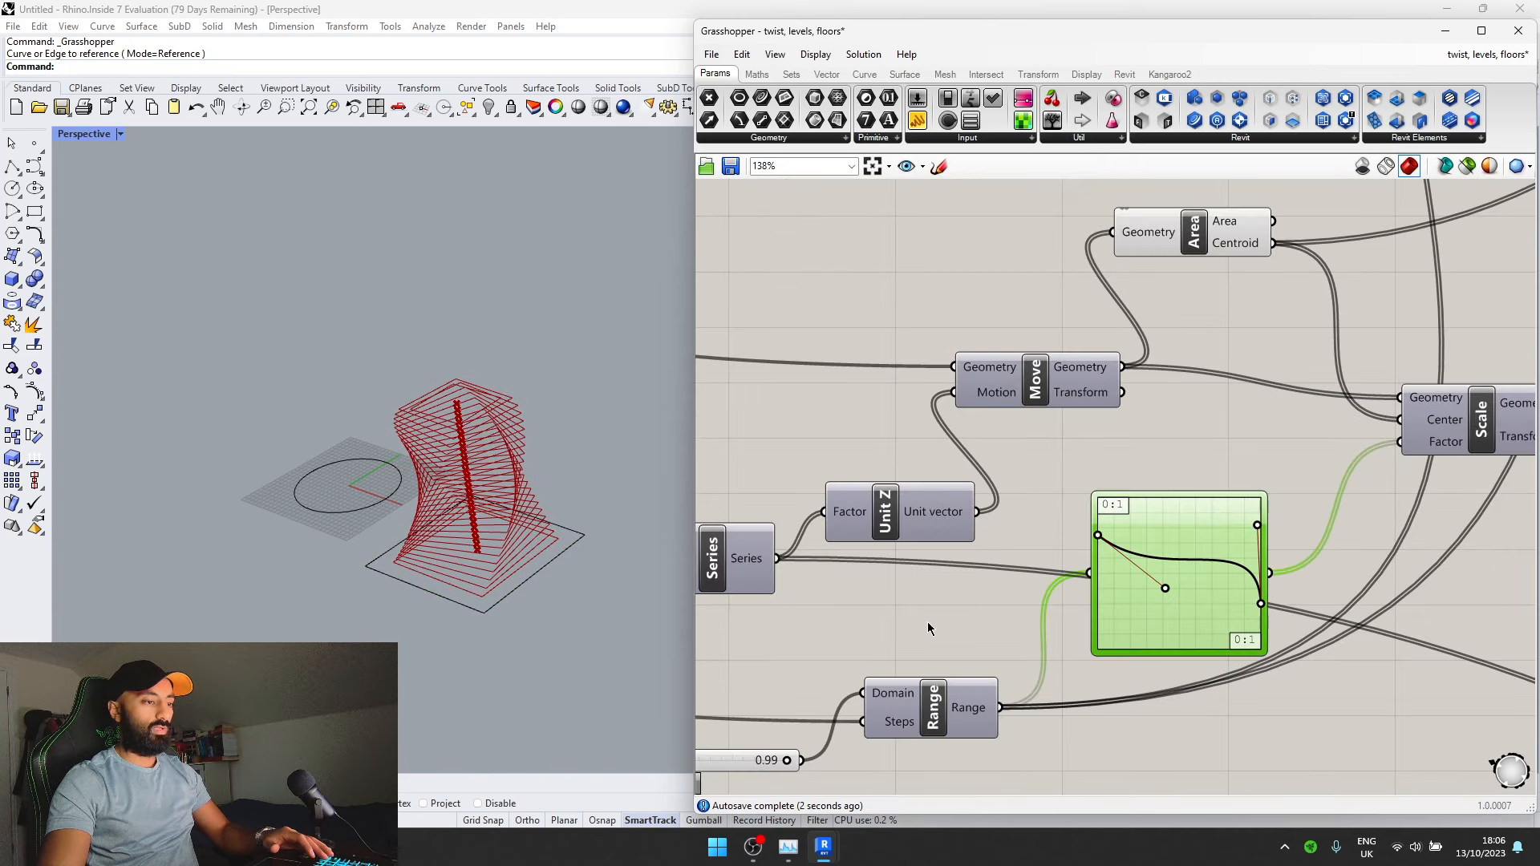
- Reduce the Total Twist slider to its minimum so the floor outlines stack without rotation
{"action": "scroll", "coordinate": [962, 617], "scroll_direction": "down", "scroll_amount": 5}
{"action": "right_click_drag", "start_coordinate": [995, 606], "coordinate": [1500, 568]}
{"action": "scroll", "coordinate": [867, 450], "scroll_direction": "up", "scroll_amount": 5}
{"action": "scroll", "coordinate": [840, 561], "scroll_direction": "up", "scroll_amount": 2}
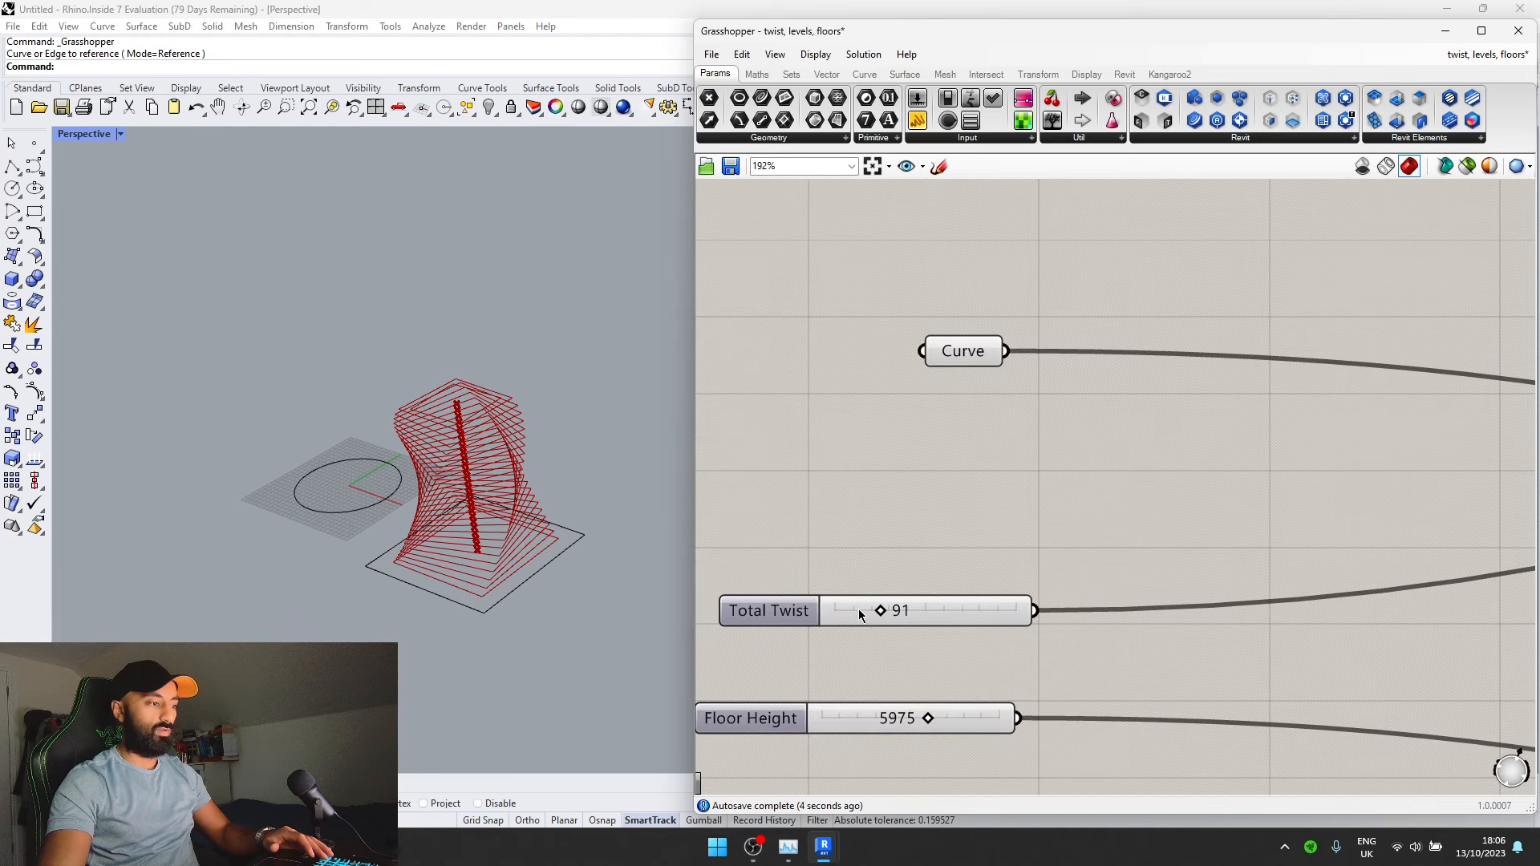
{"action": "left_click_drag", "start_coordinate": [877, 608], "coordinate": [720, 536]}
{"action": "scroll", "coordinate": [1004, 531], "scroll_direction": "down", "scroll_amount": 8}
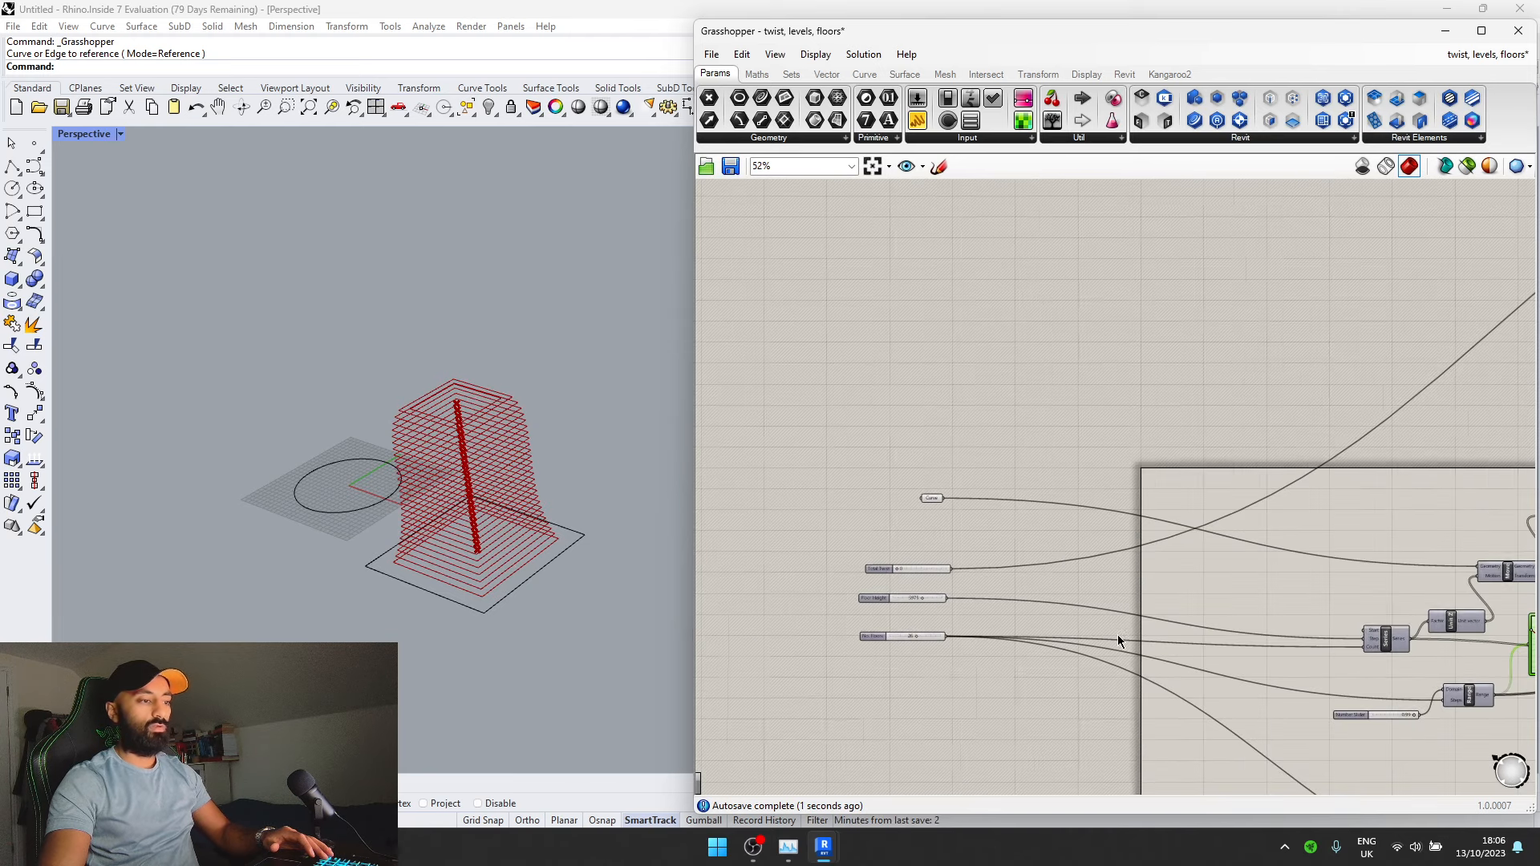
- View the tower from the side and reshape the Graph Mapper's Bezier handles and end point so the floors taper toward the top
{"action": "right_click_drag", "start_coordinate": [522, 578], "coordinate": [528, 522]}
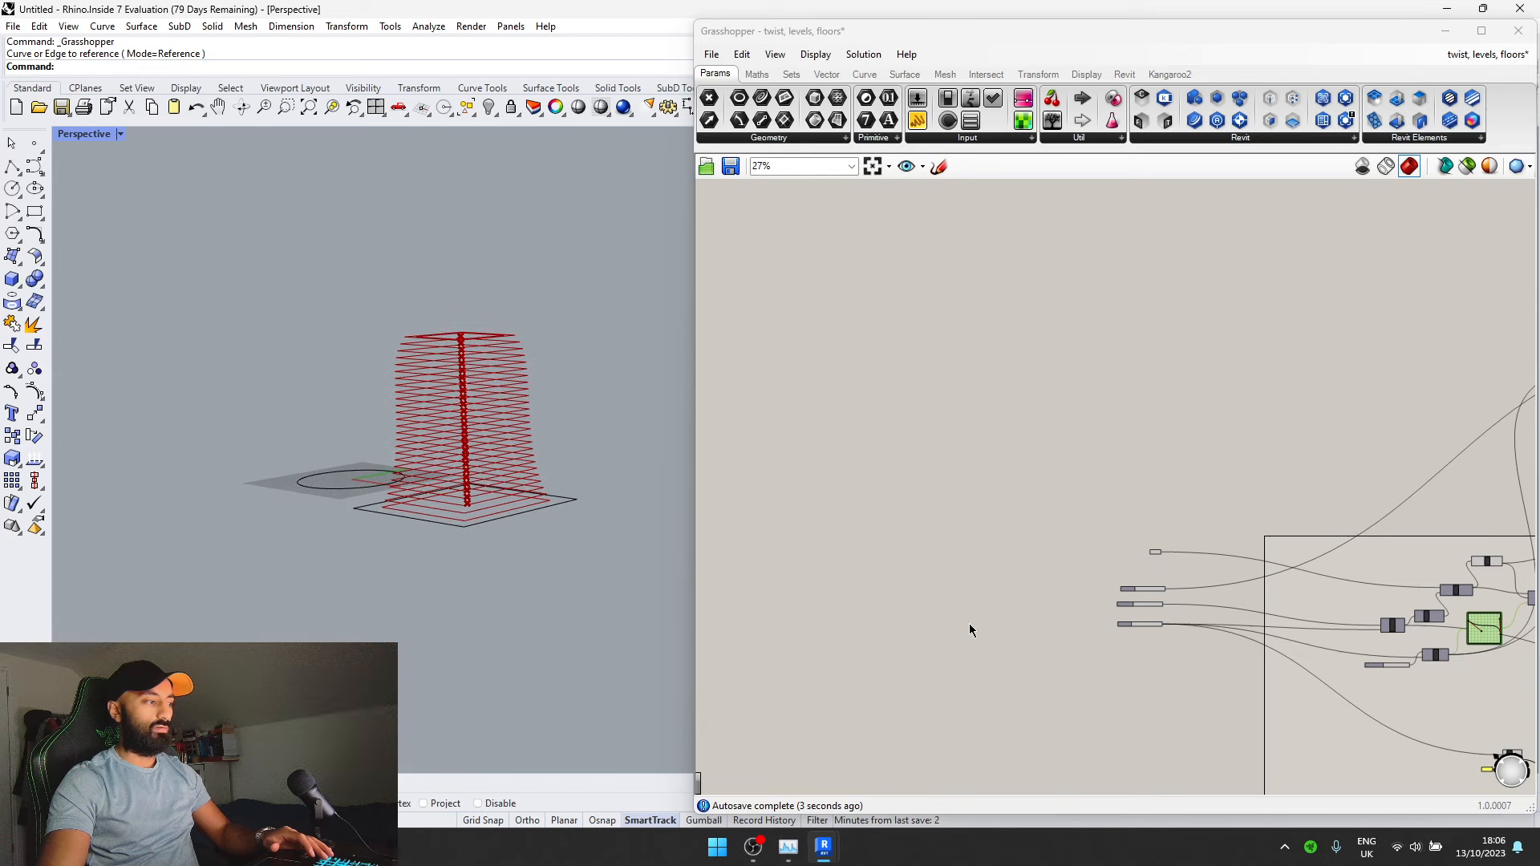
{"action": "right_click_drag", "start_coordinate": [491, 618], "coordinate": [588, 602]}
{"action": "scroll", "coordinate": [1174, 650], "scroll_direction": "up", "scroll_amount": 10}
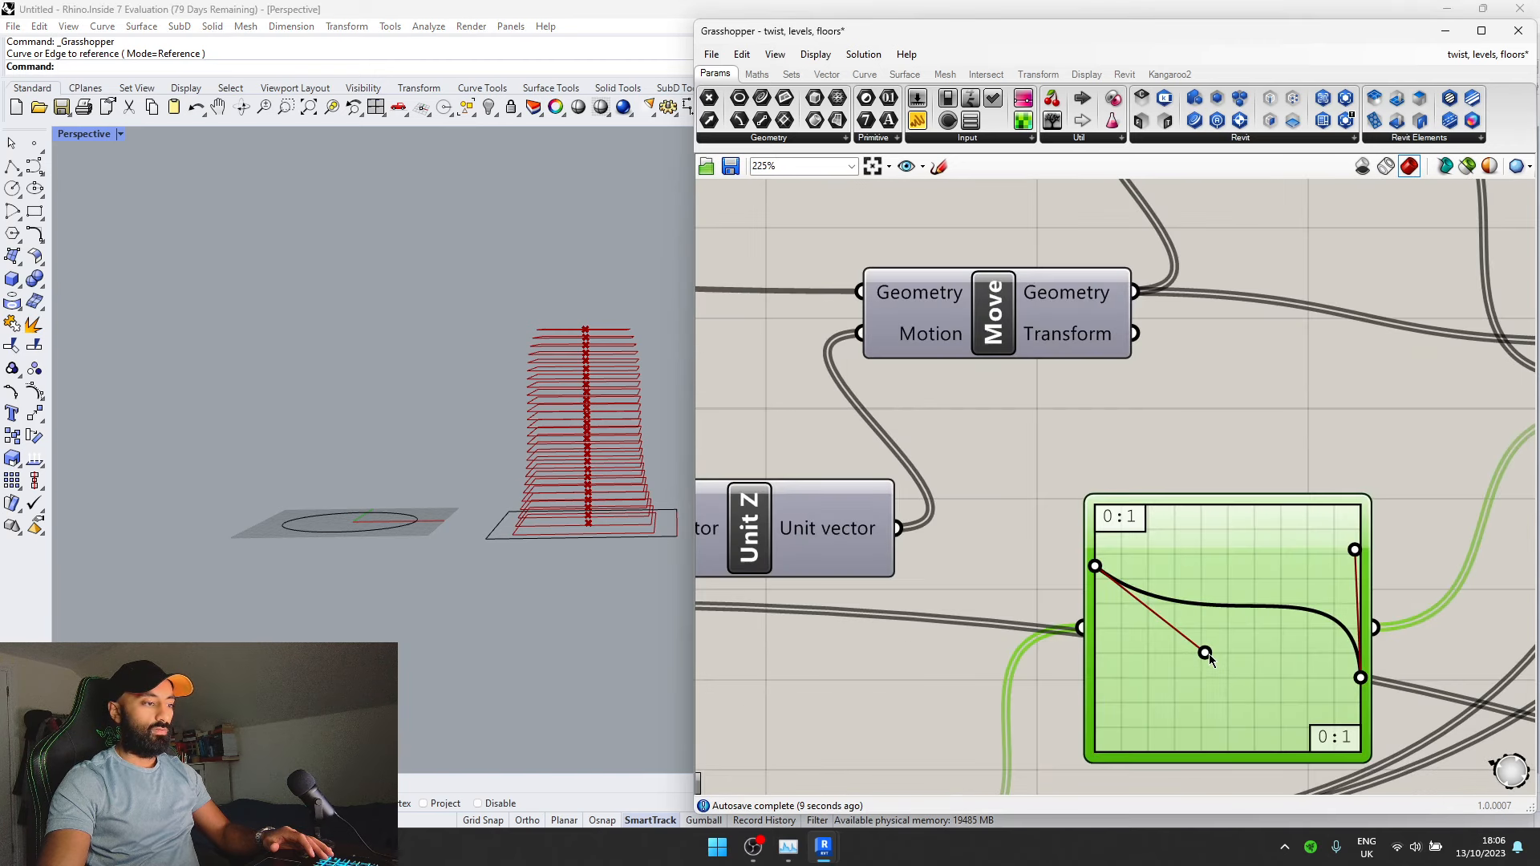
{"action": "left_click_drag", "start_coordinate": [1205, 652], "coordinate": [1238, 557]}
{"action": "left_click_drag", "start_coordinate": [1357, 574], "coordinate": [1243, 635]}
{"action": "left_click_drag", "start_coordinate": [1289, 722], "coordinate": [1324, 680]}
- Try the Gaussian graph type on the Graph Mapper, moving its peak toward the upper floors and widening the bell
{"action": "right_click", "coordinate": [1289, 575]}
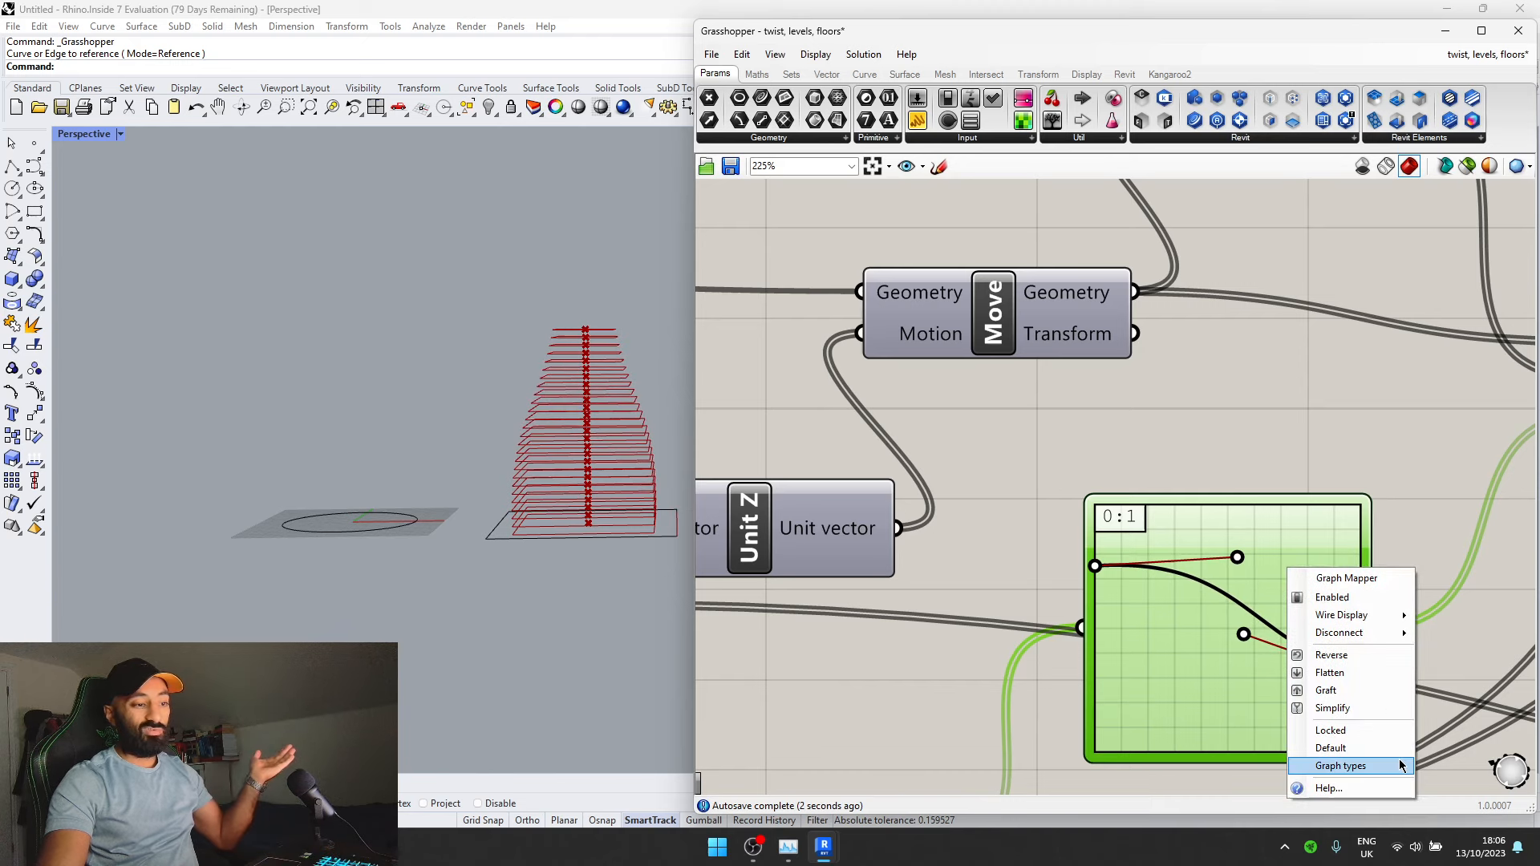
{"action": "mouse_move", "coordinate": [1399, 762]}
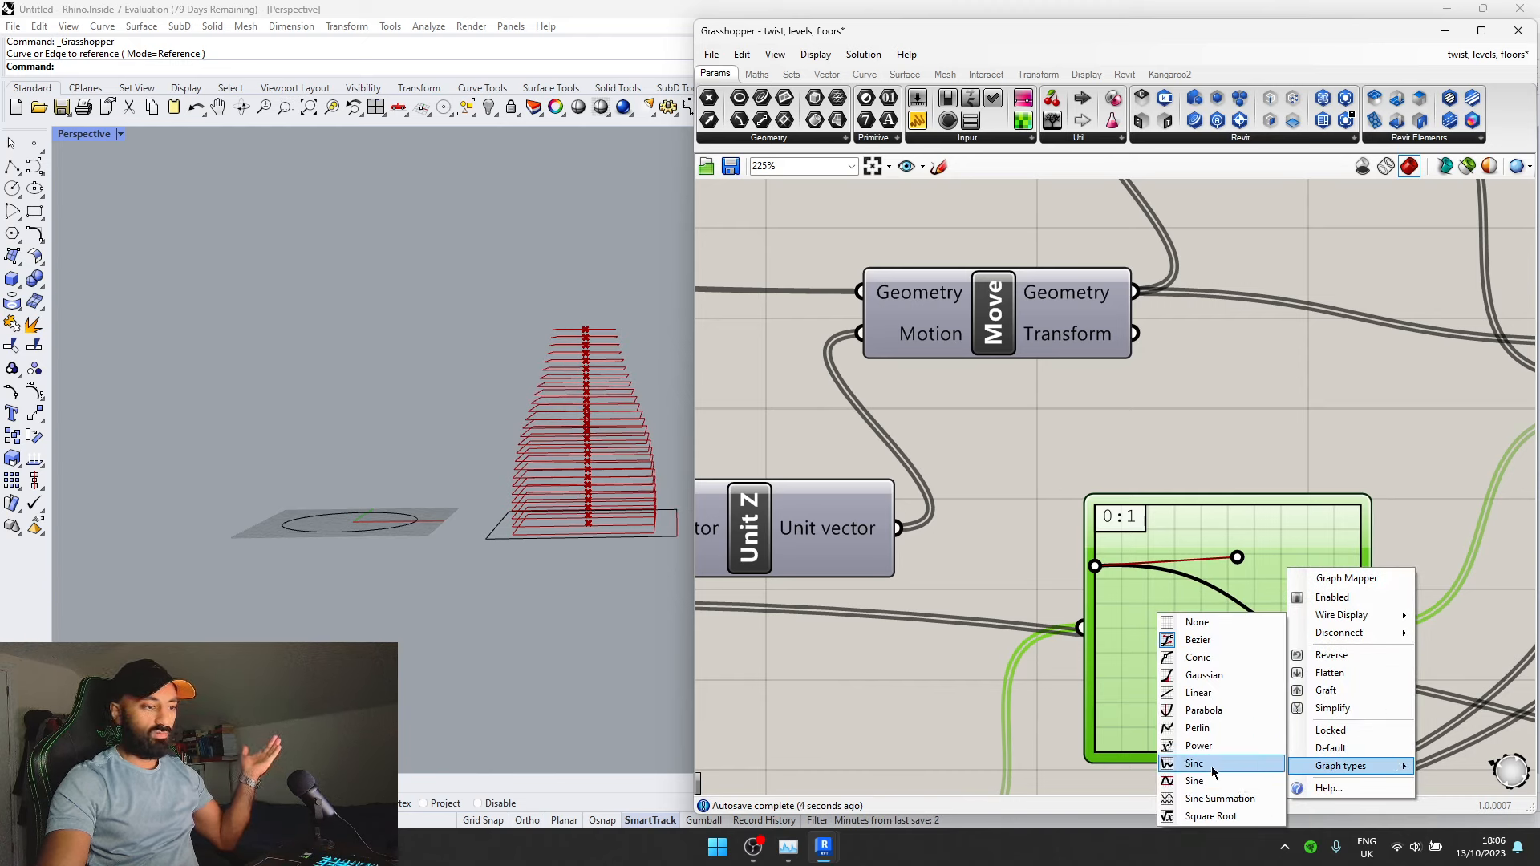
{"action": "left_click", "coordinate": [1211, 676]}
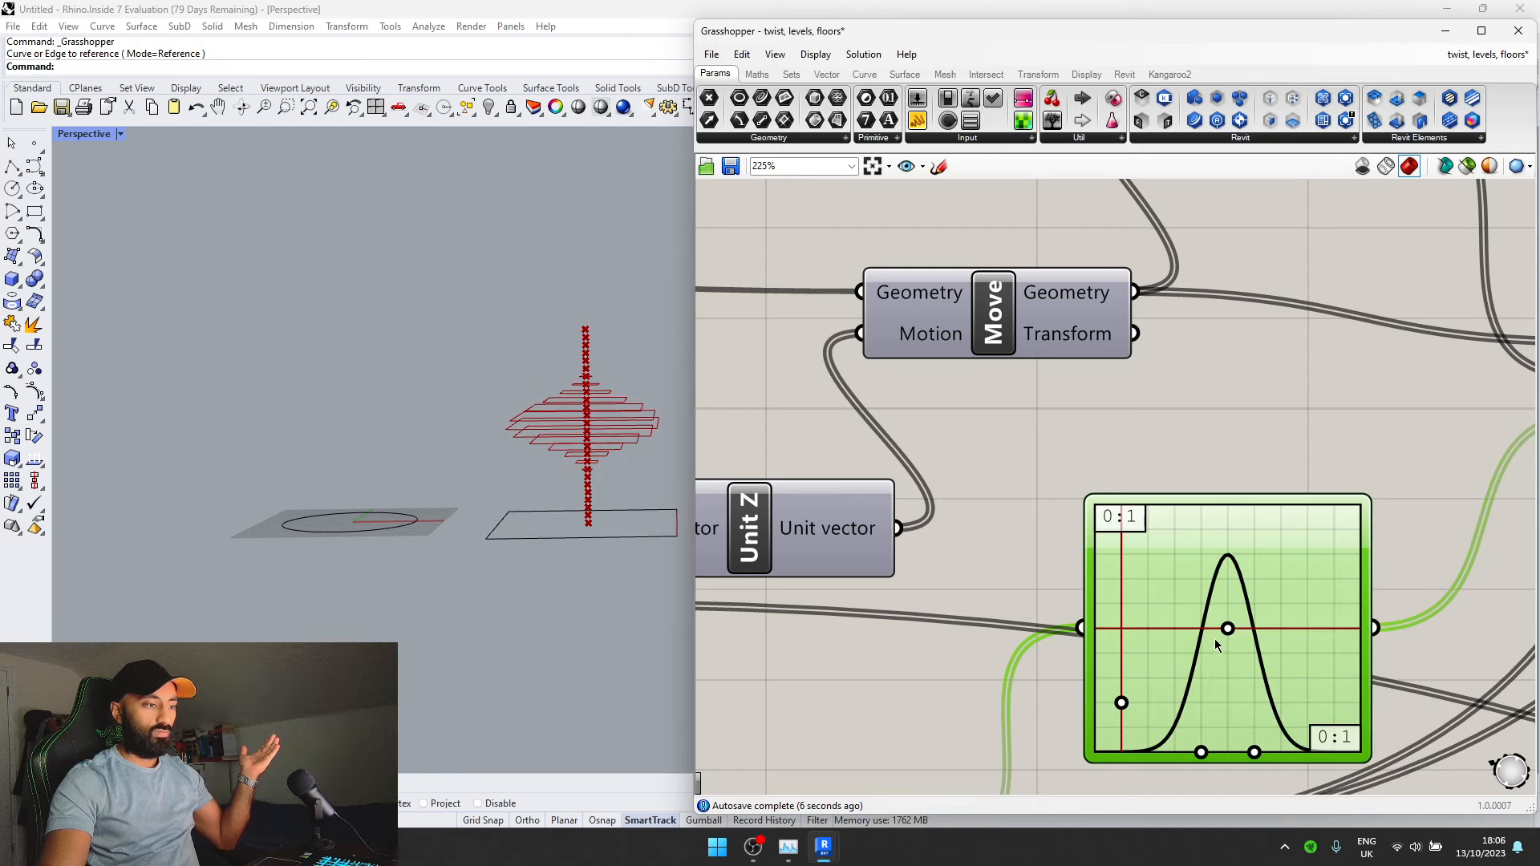
{"action": "left_click_drag", "start_coordinate": [1228, 632], "coordinate": [1242, 674]}
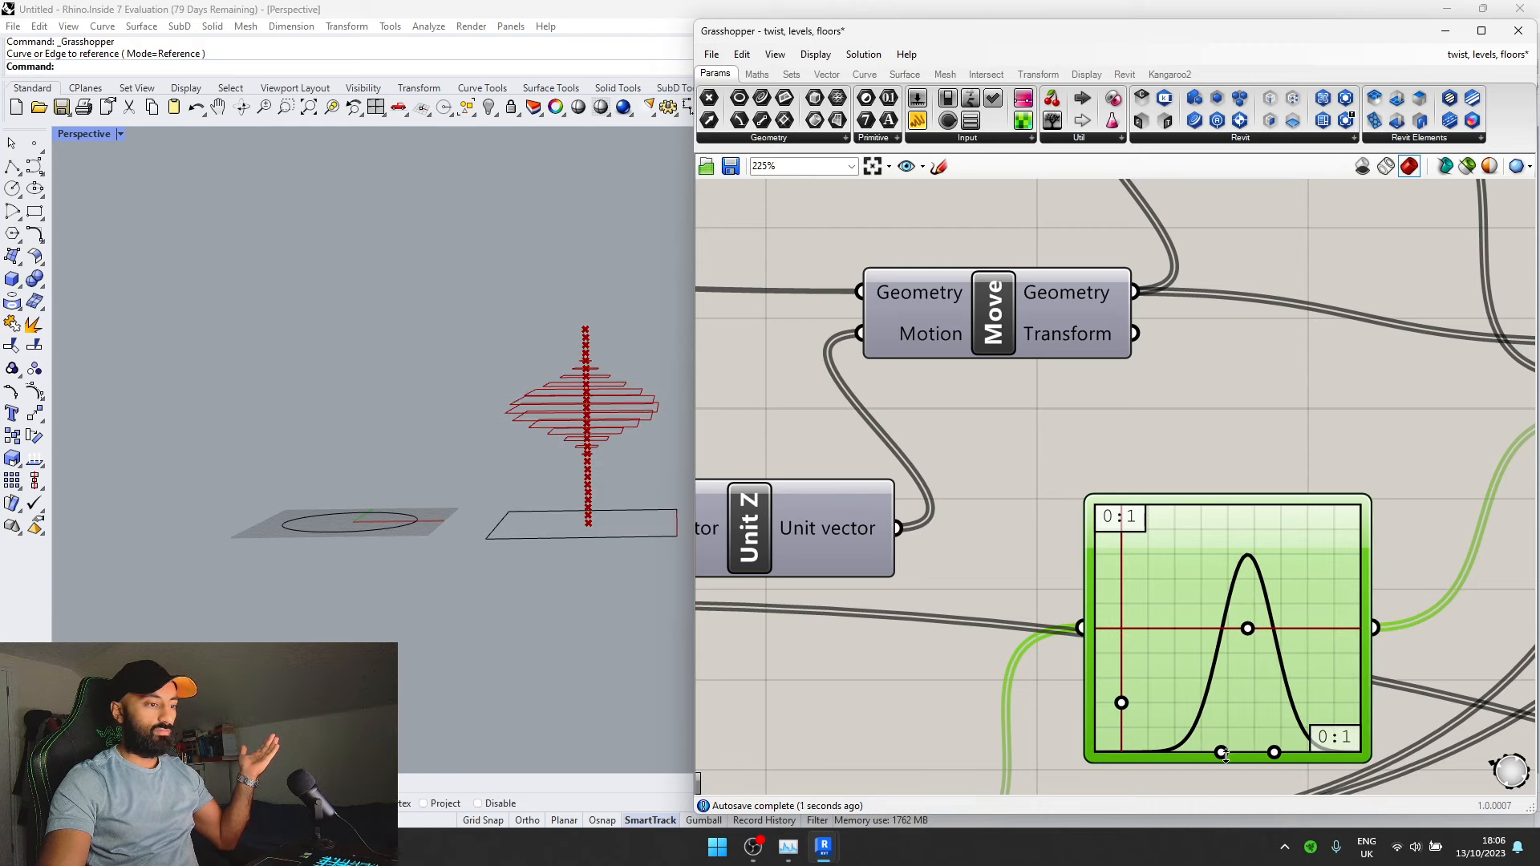
{"action": "left_click_drag", "start_coordinate": [1217, 752], "coordinate": [1152, 684]}
- Try the Conic graph type on the Graph Mapper and bow its curve upward so the floors widen toward the top
{"action": "right_click", "coordinate": [1241, 638]}
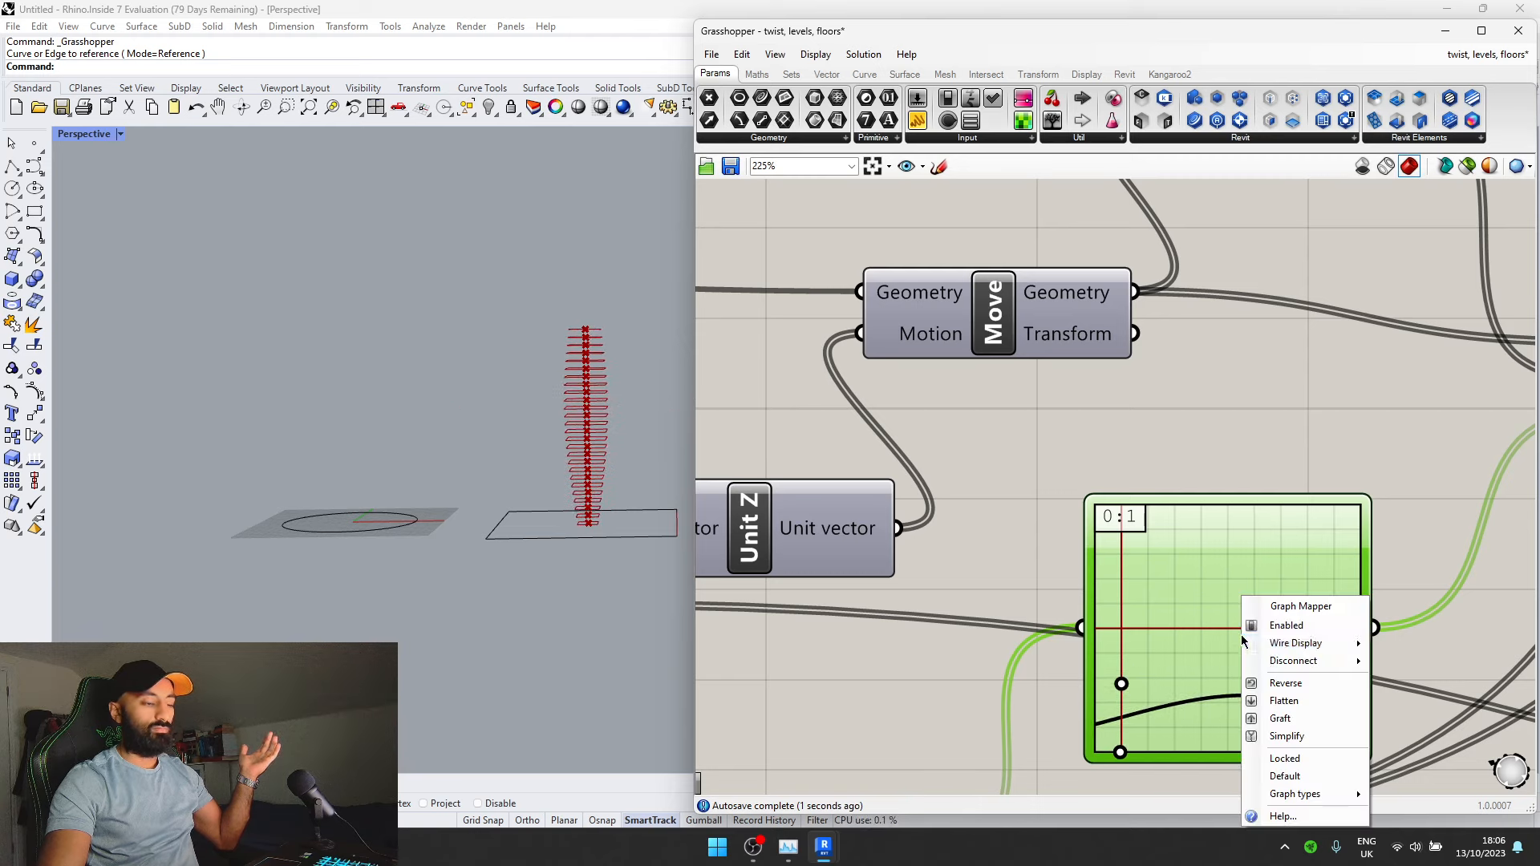
{"action": "mouse_move", "coordinate": [1332, 794]}
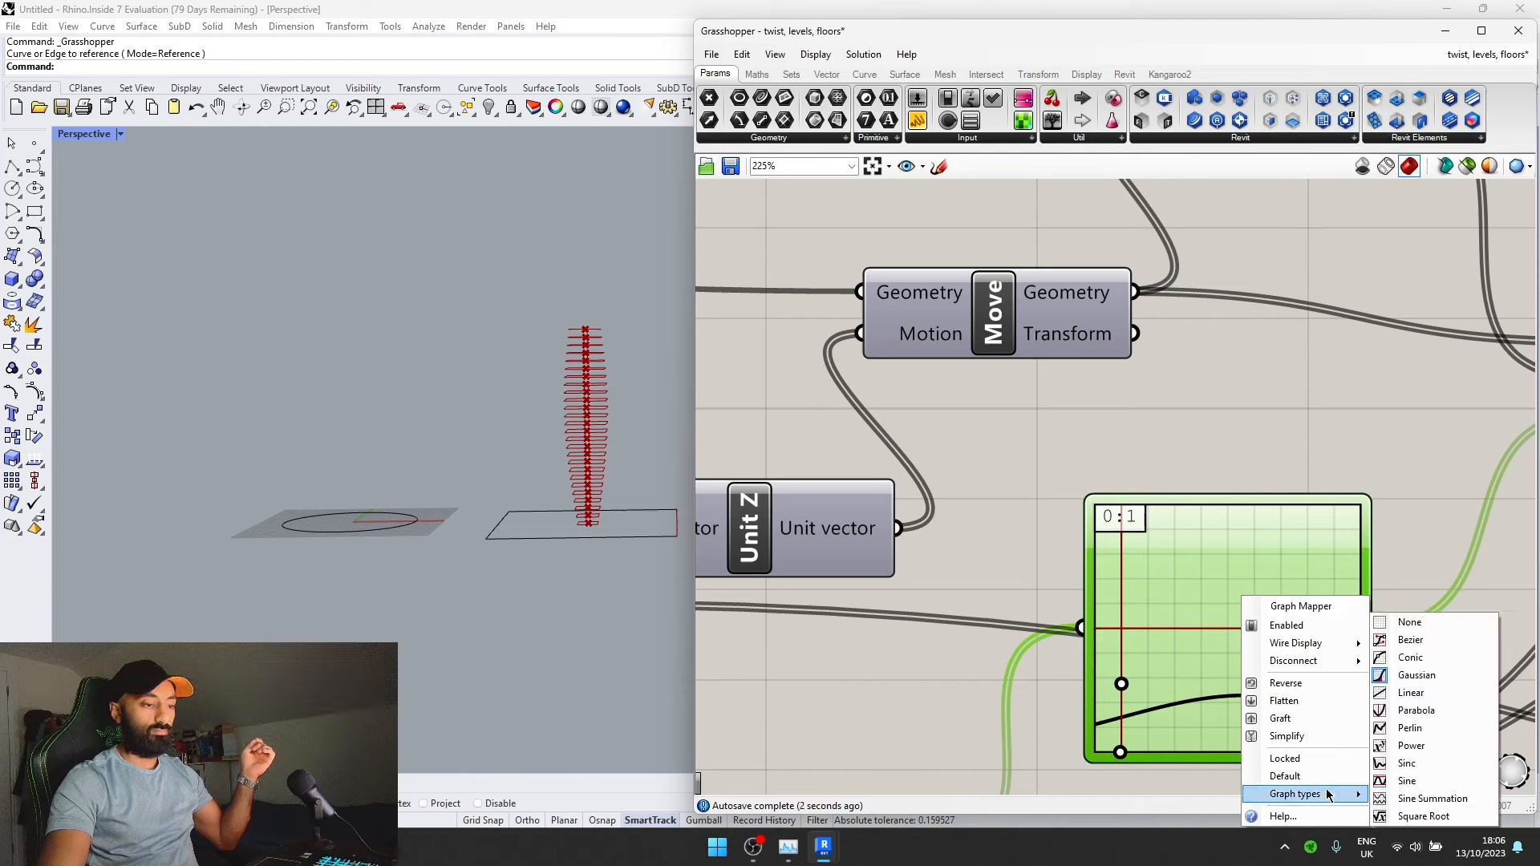
{"action": "left_click", "coordinate": [1413, 692]}
{"action": "left_click_drag", "start_coordinate": [1231, 629], "coordinate": [1157, 556]}
- Return the Graph Mapper to the Bezier type, lower its end point to zero and raise both handles for a domed tower profile
{"action": "right_click", "coordinate": [1262, 603]}
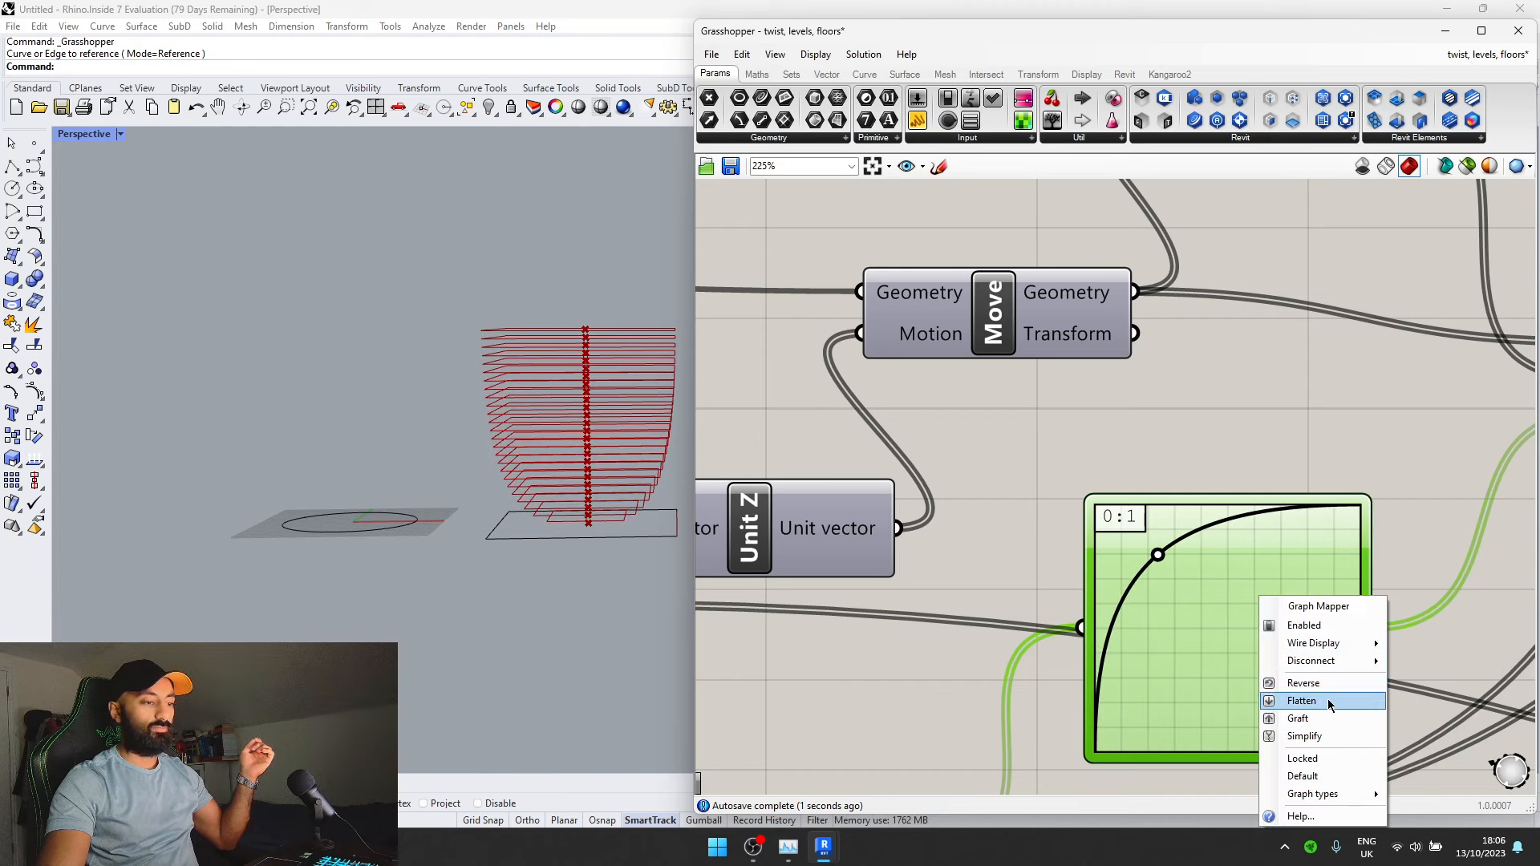
{"action": "mouse_move", "coordinate": [1332, 794]}
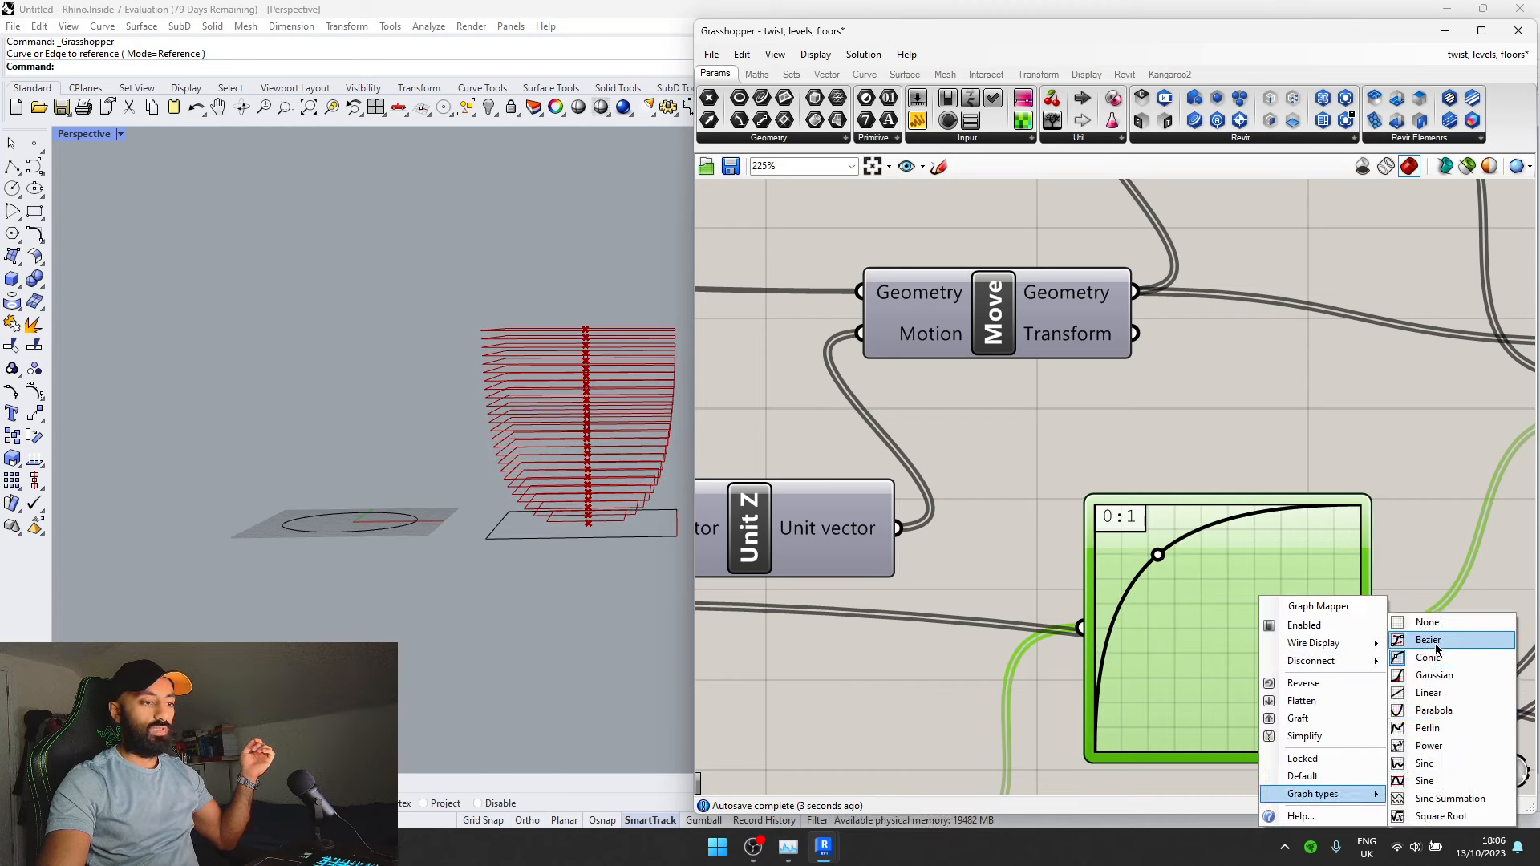
{"action": "left_click", "coordinate": [1428, 639]}
{"action": "left_click_drag", "start_coordinate": [1361, 676], "coordinate": [1361, 751]}
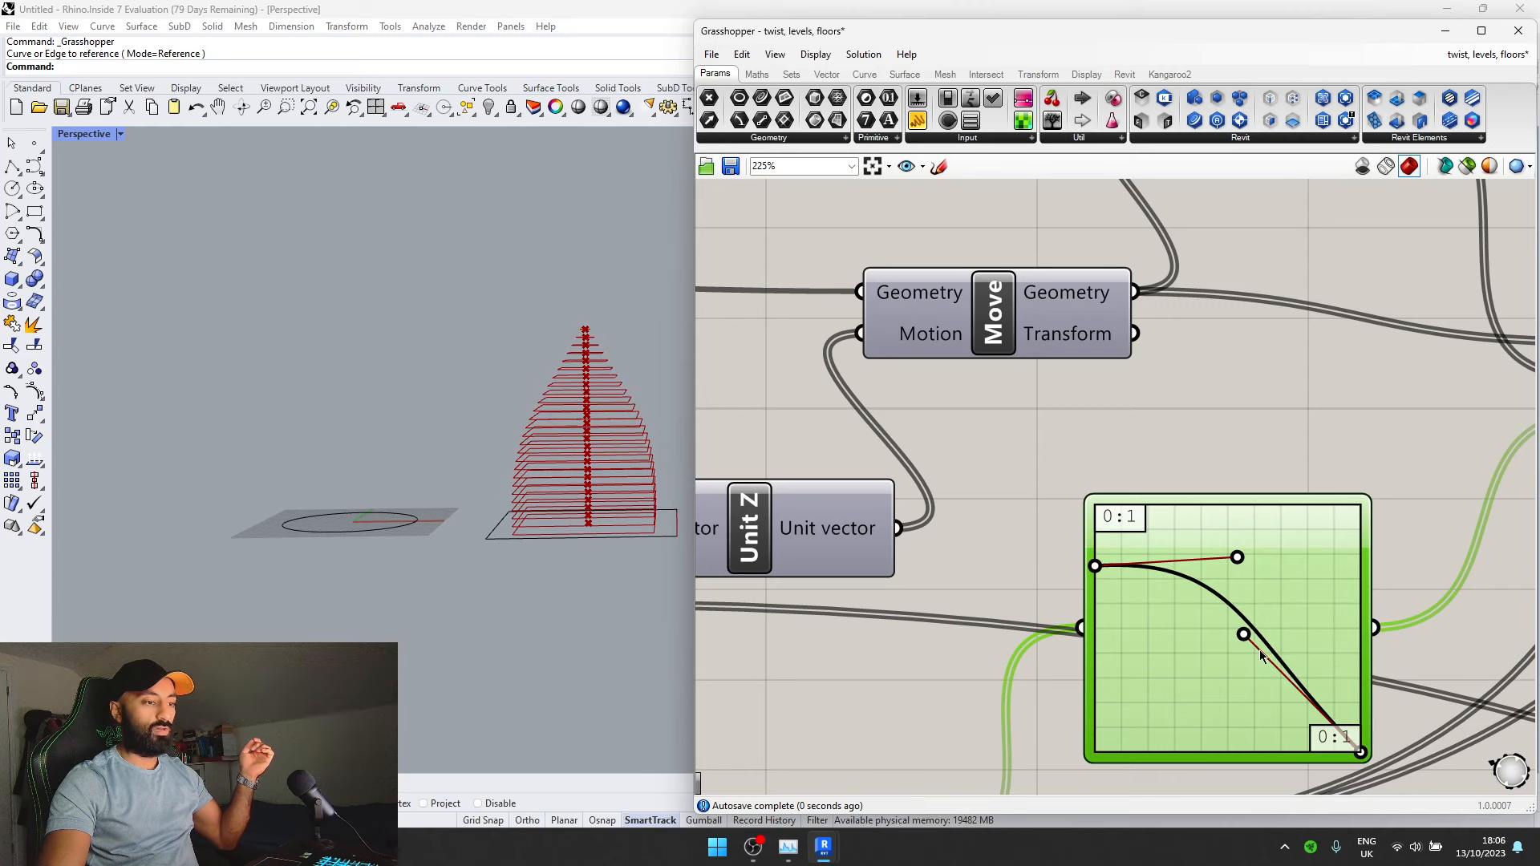
{"action": "left_click_drag", "start_coordinate": [1245, 635], "coordinate": [1375, 618]}
{"action": "left_click_drag", "start_coordinate": [1238, 557], "coordinate": [1223, 471]}
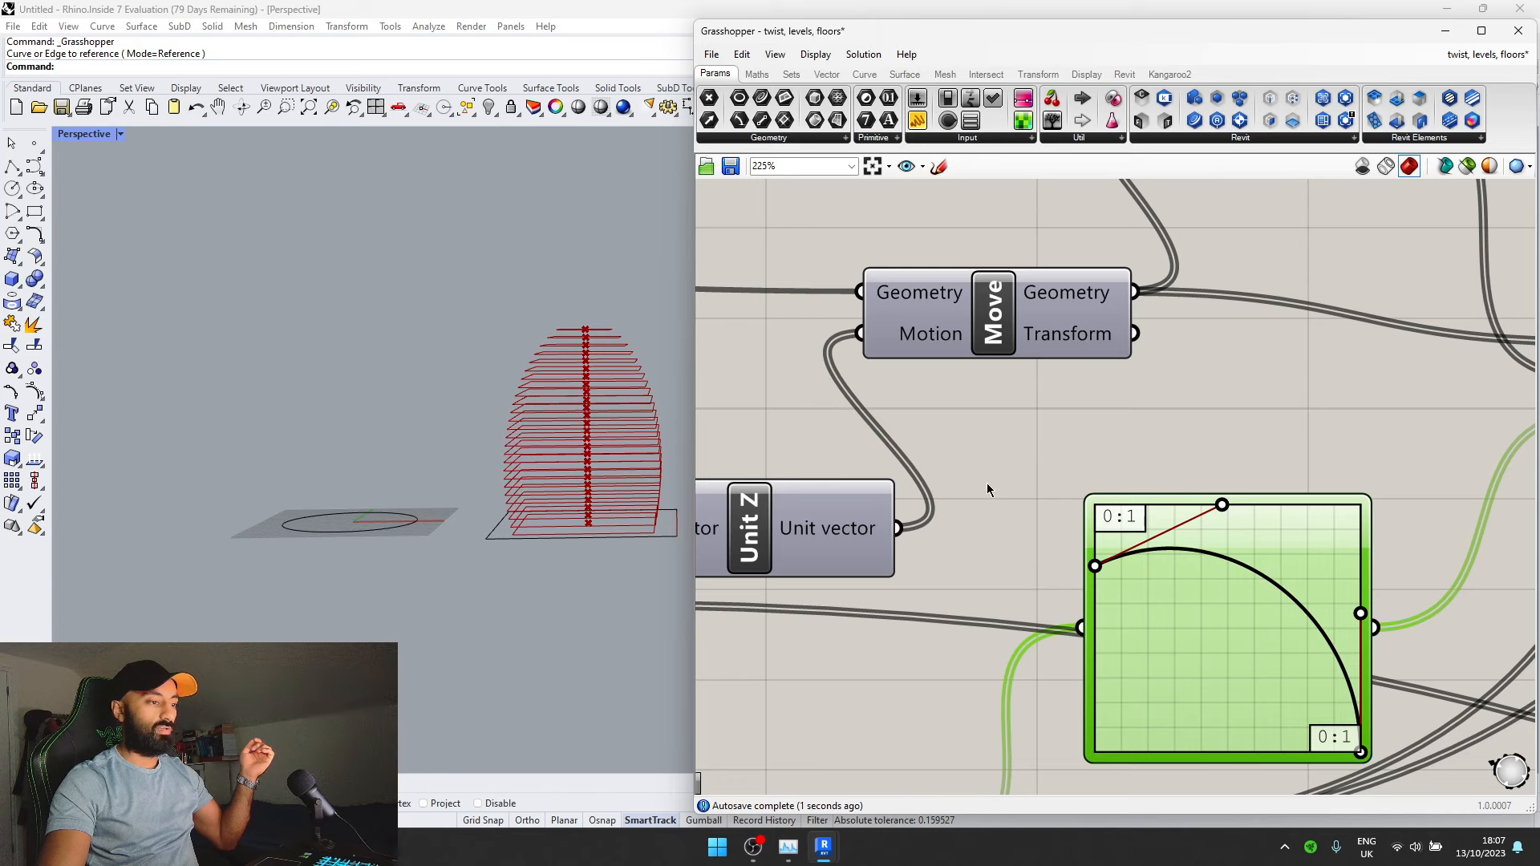
- Replace the Curve parameter's reference with the circle in Rhino so the tower is built from circular floor outlines
{"action": "scroll", "coordinate": [988, 489], "scroll_direction": "down", "scroll_amount": 7}
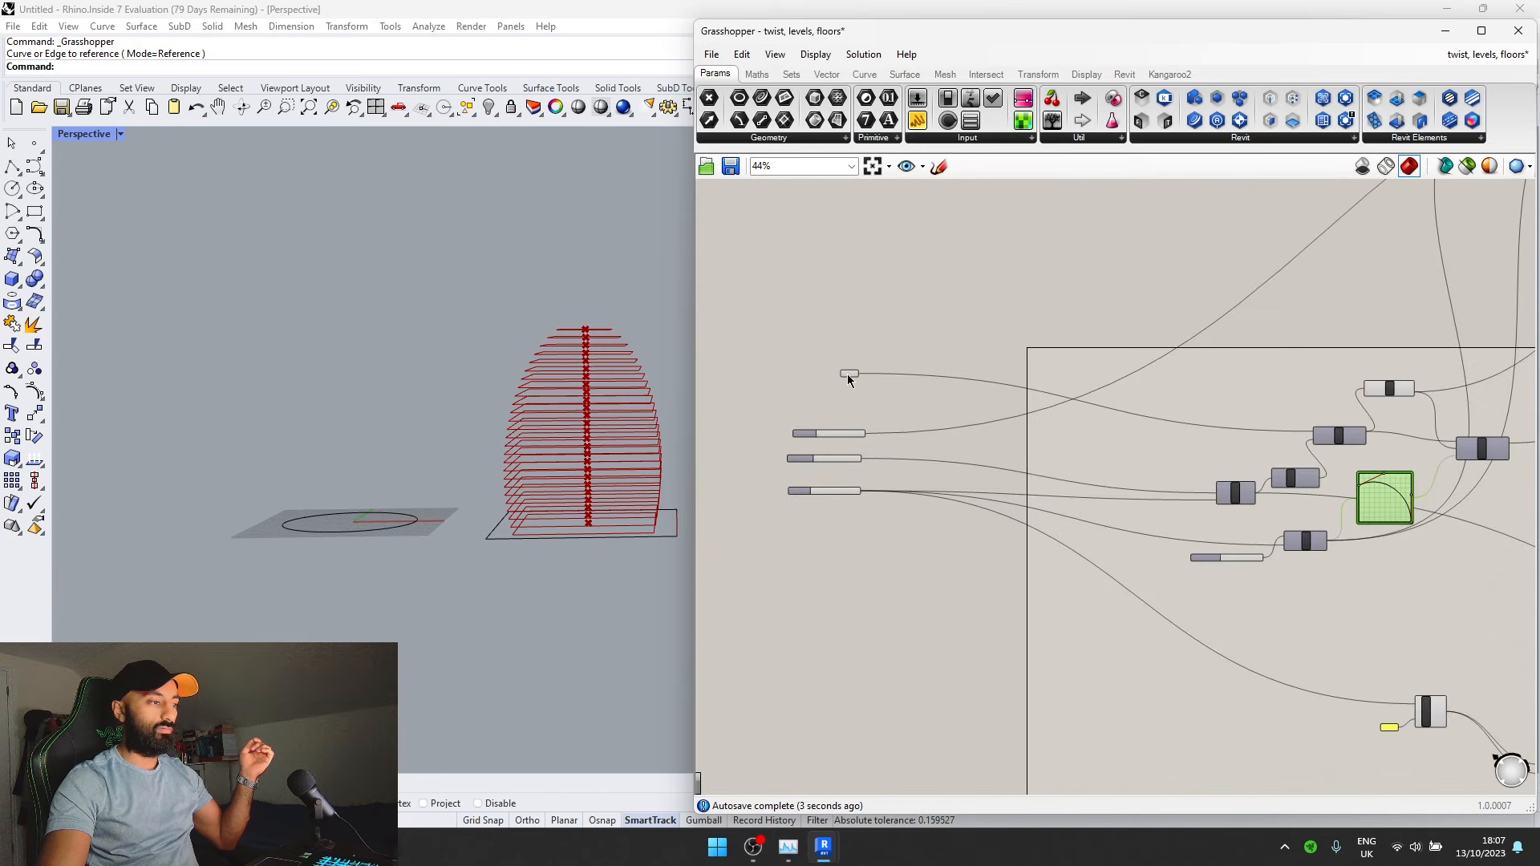
{"action": "left_click", "coordinate": [849, 375]}
{"action": "right_click", "coordinate": [849, 374]}
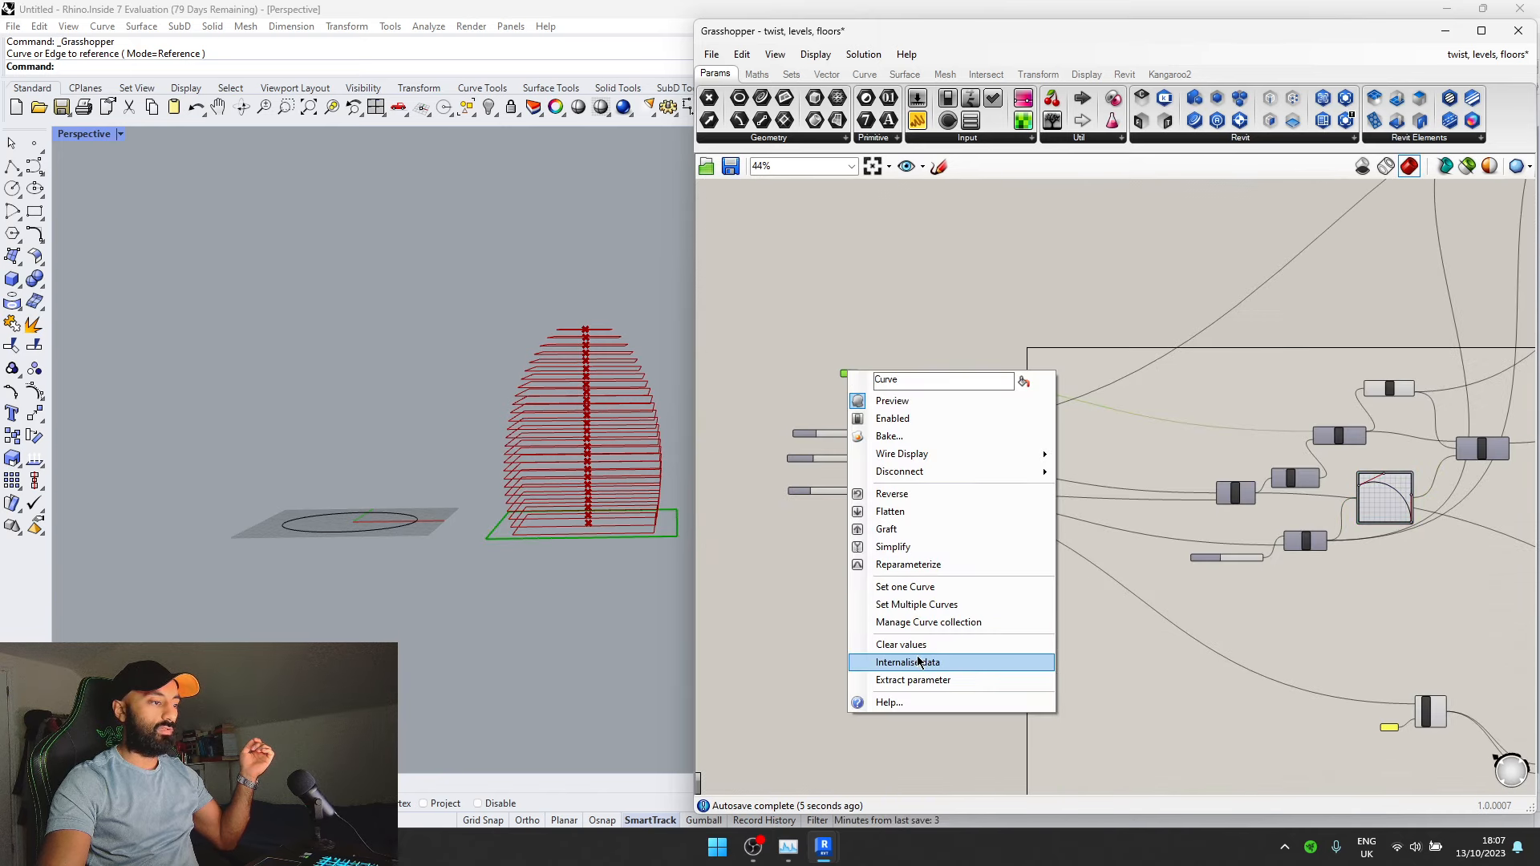
{"action": "left_click", "coordinate": [905, 586]}
{"action": "left_click", "coordinate": [396, 529]}
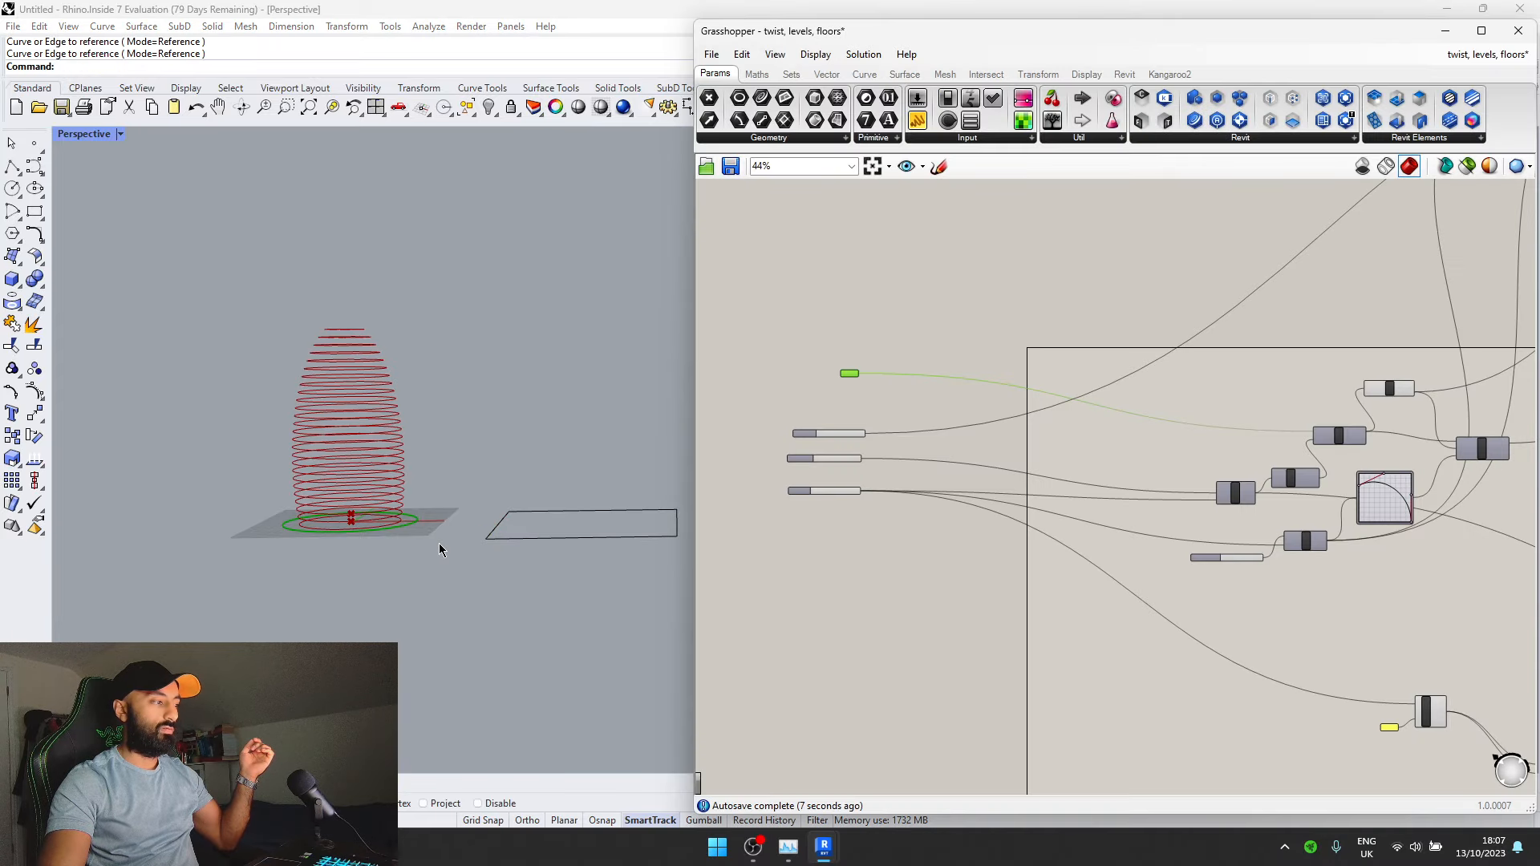
{"action": "scroll", "coordinate": [1286, 526], "scroll_direction": "up", "scroll_amount": 4}
{"action": "scroll", "coordinate": [1383, 448], "scroll_direction": "down", "scroll_amount": 2}
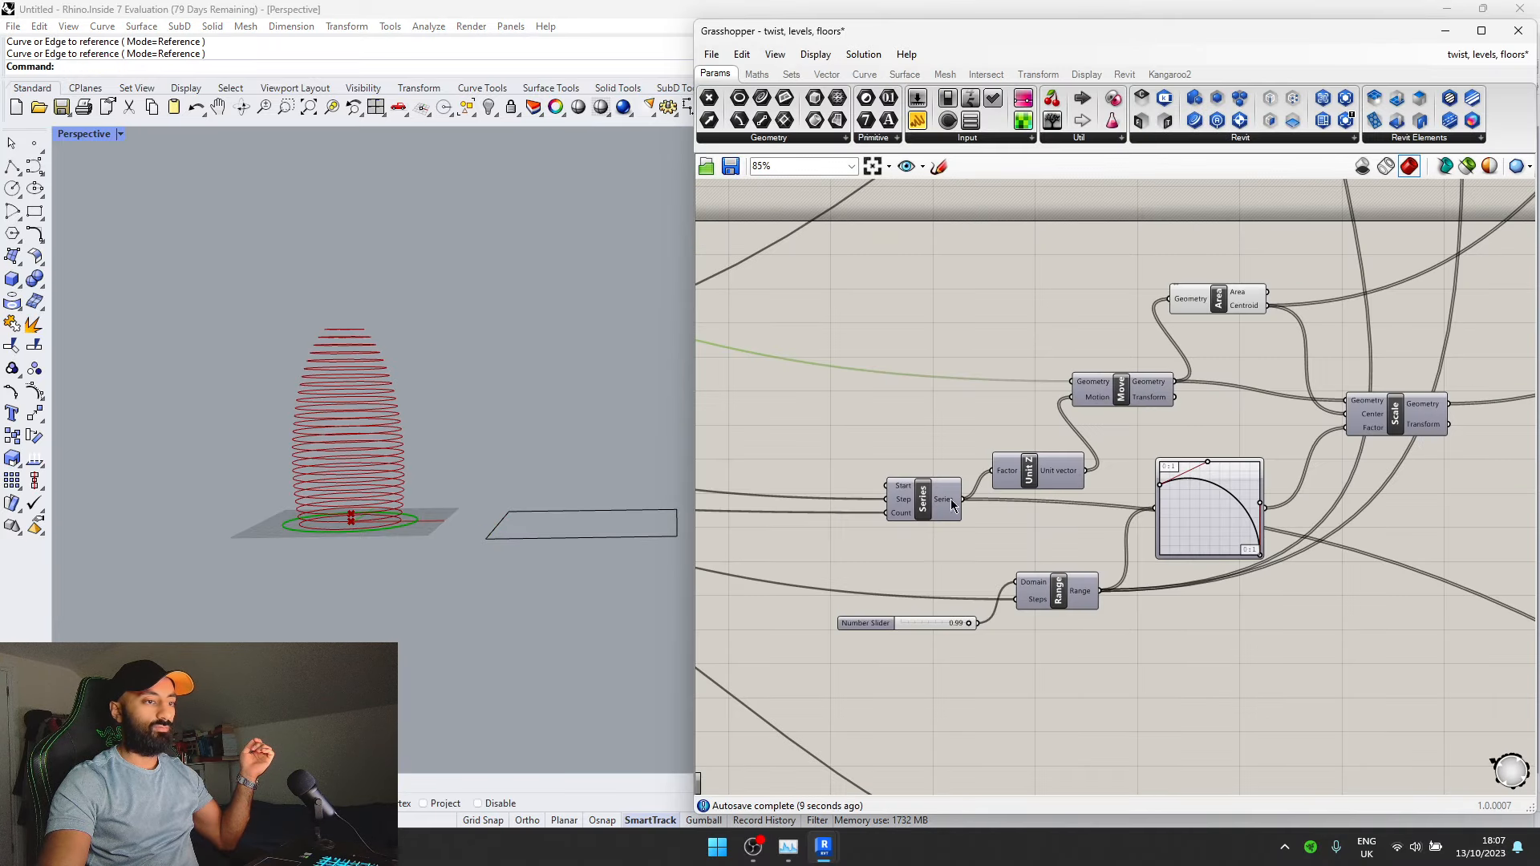
- Lower the start point of the Graph Mapper's Bezier curve slightly
{"action": "scroll", "coordinate": [1128, 521], "scroll_direction": "up", "scroll_amount": 5}
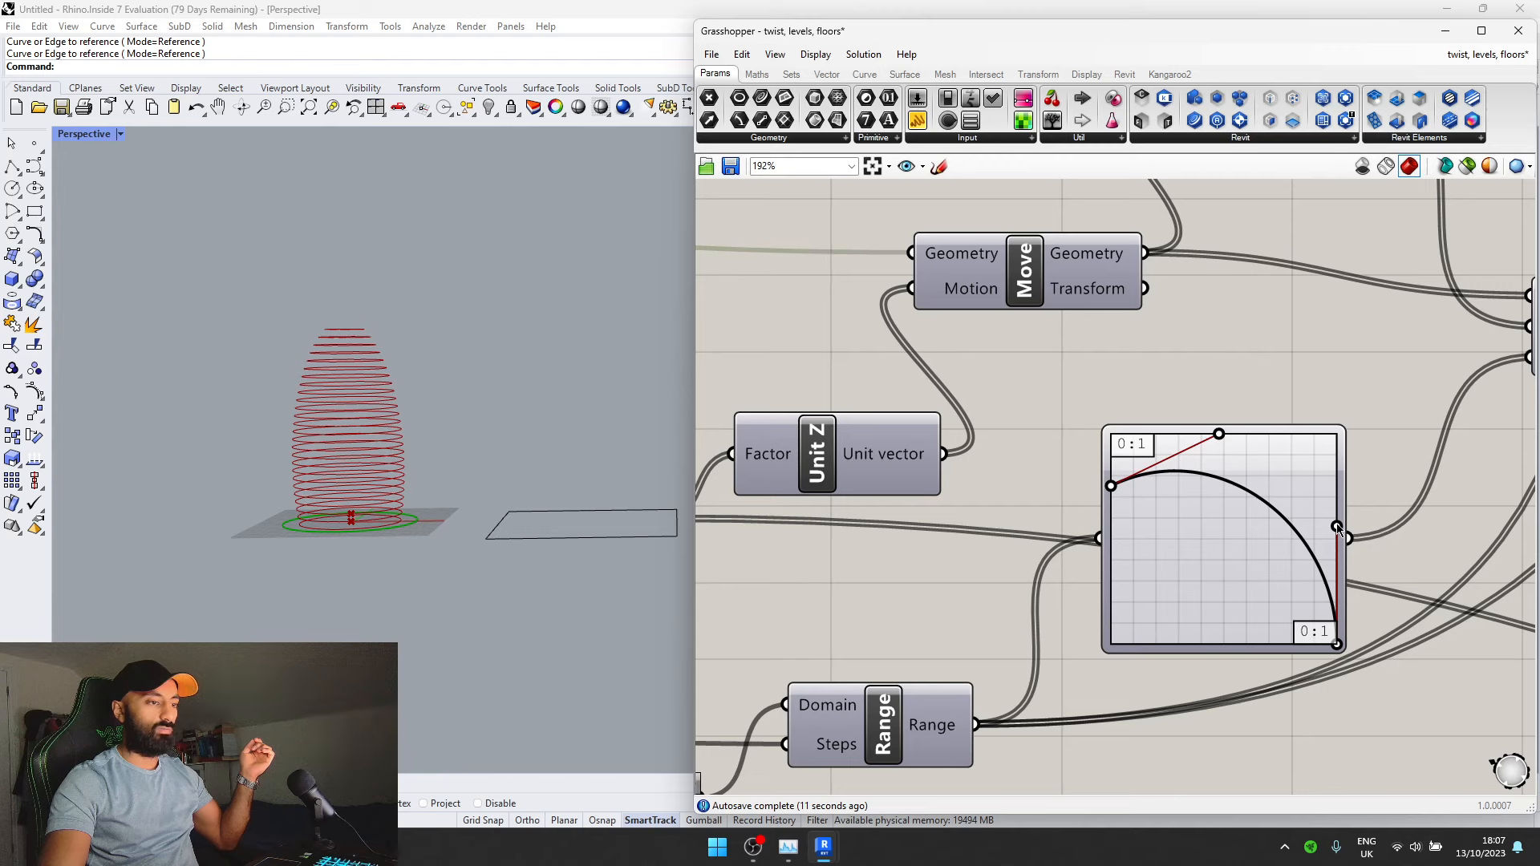
{"action": "left_click_drag", "start_coordinate": [1113, 488], "coordinate": [1111, 507]}
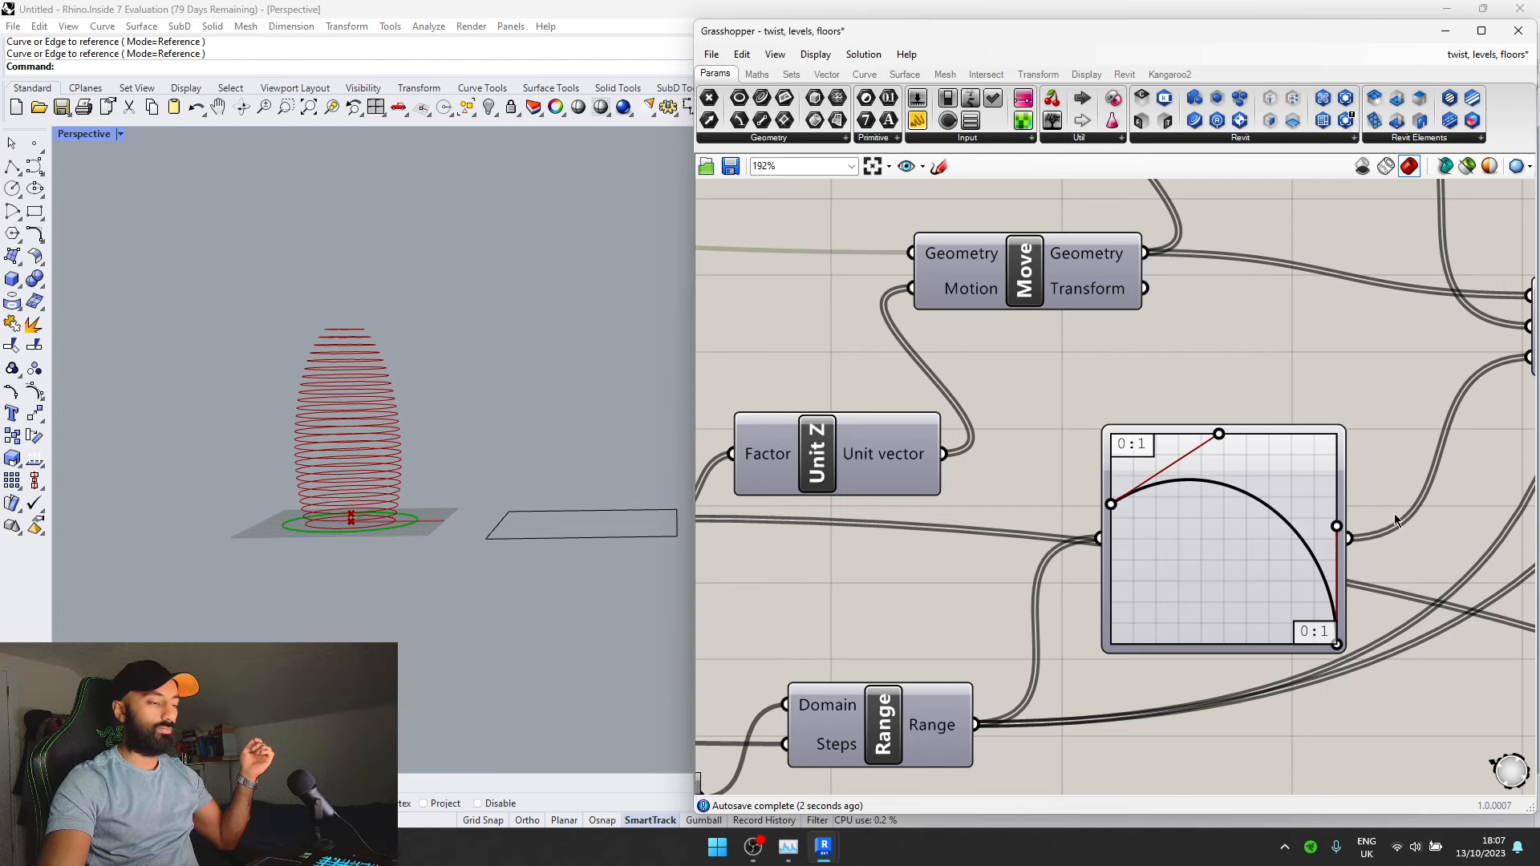
- Increase the No. Floors slider to 41 to make the circular tower taller
{"action": "scroll", "coordinate": [1396, 520], "scroll_direction": "down", "scroll_amount": 10}
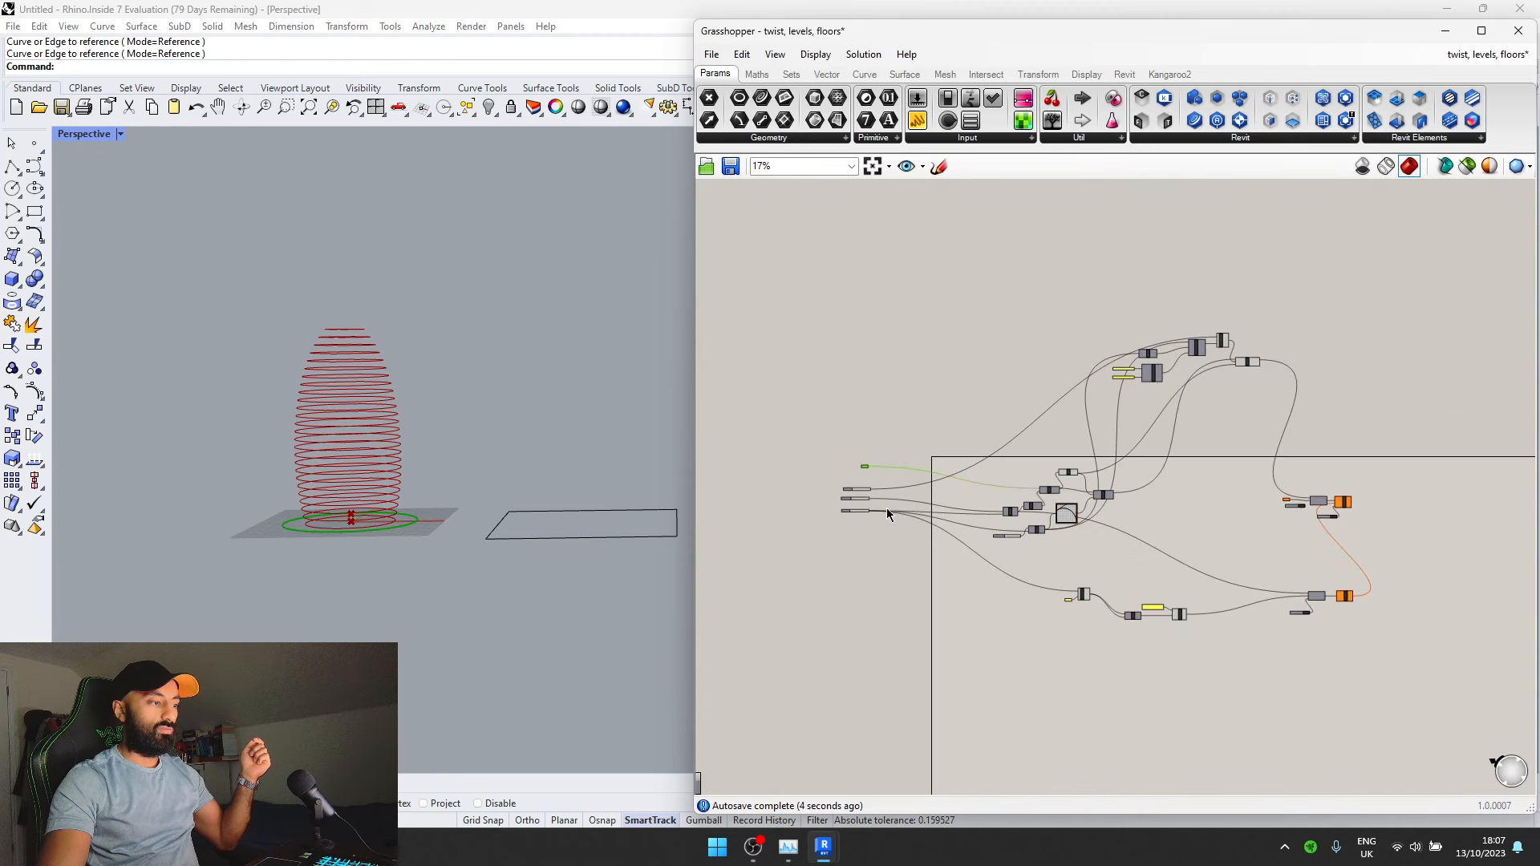
{"action": "scroll", "coordinate": [888, 515], "scroll_direction": "up", "scroll_amount": 11}
{"action": "left_click_drag", "start_coordinate": [908, 540], "coordinate": [945, 554]}
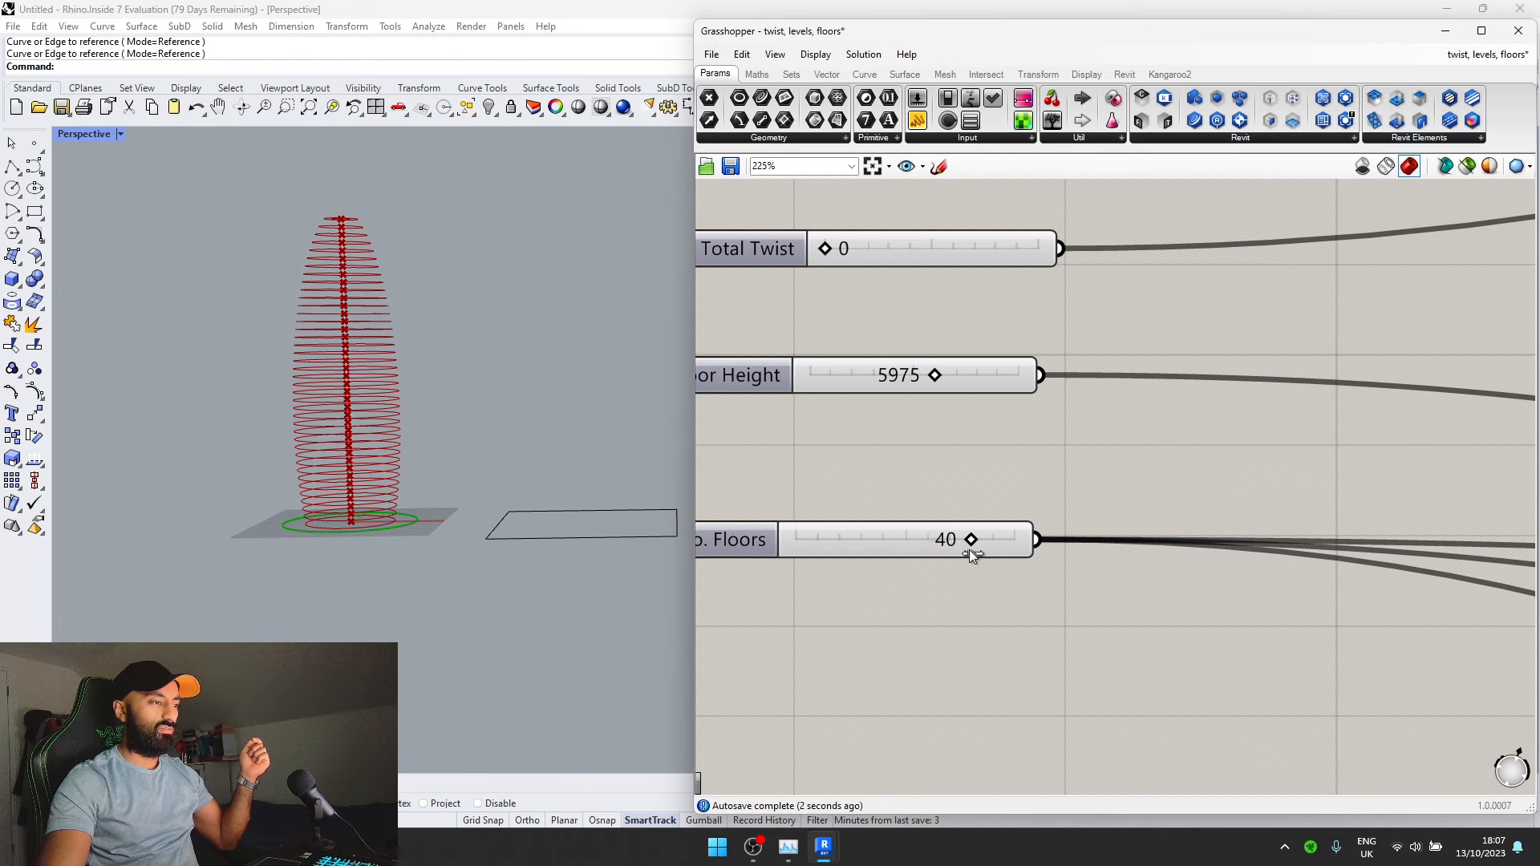
{"action": "scroll", "coordinate": [942, 566], "scroll_direction": "down", "scroll_amount": 7}
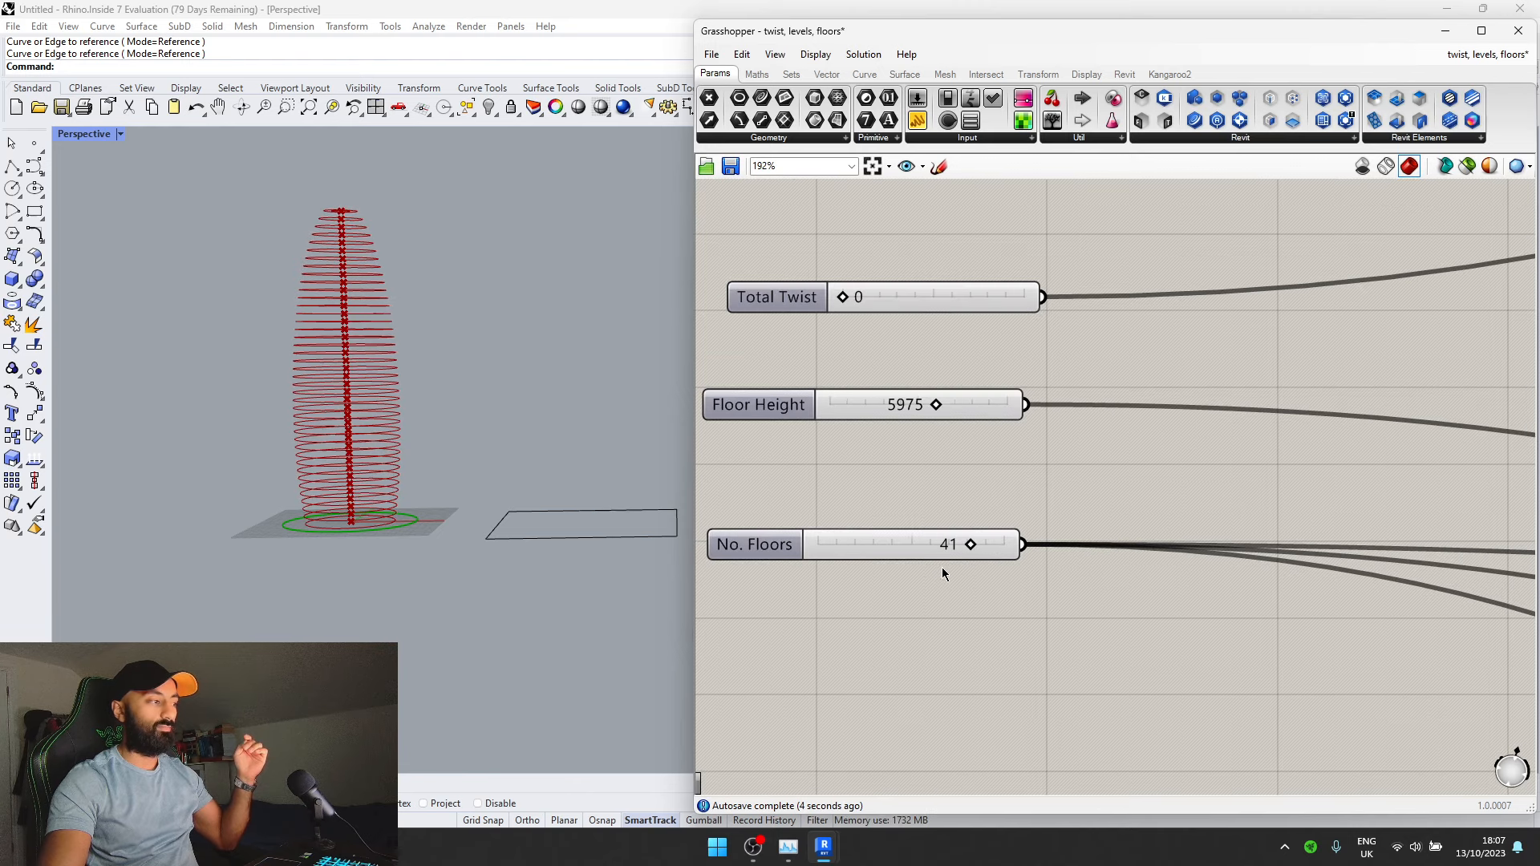
- Replace the Curve parameter's reference with the rectangle in Rhino so the tower is built from rectangular floor outlines
{"action": "scroll", "coordinate": [964, 532], "scroll_direction": "up", "scroll_amount": 6}
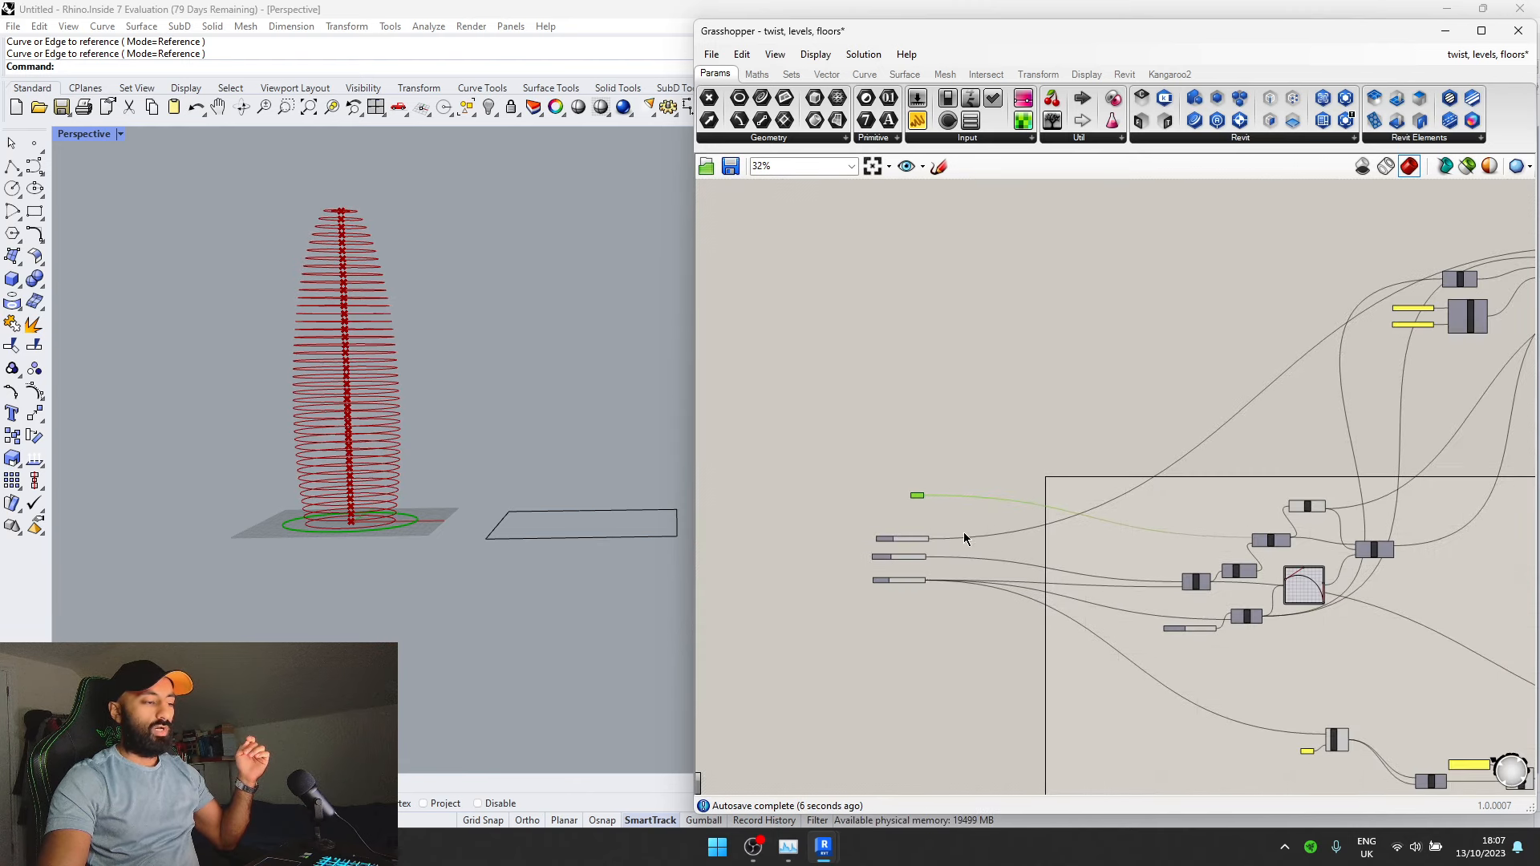
{"action": "right_click", "coordinate": [993, 488]}
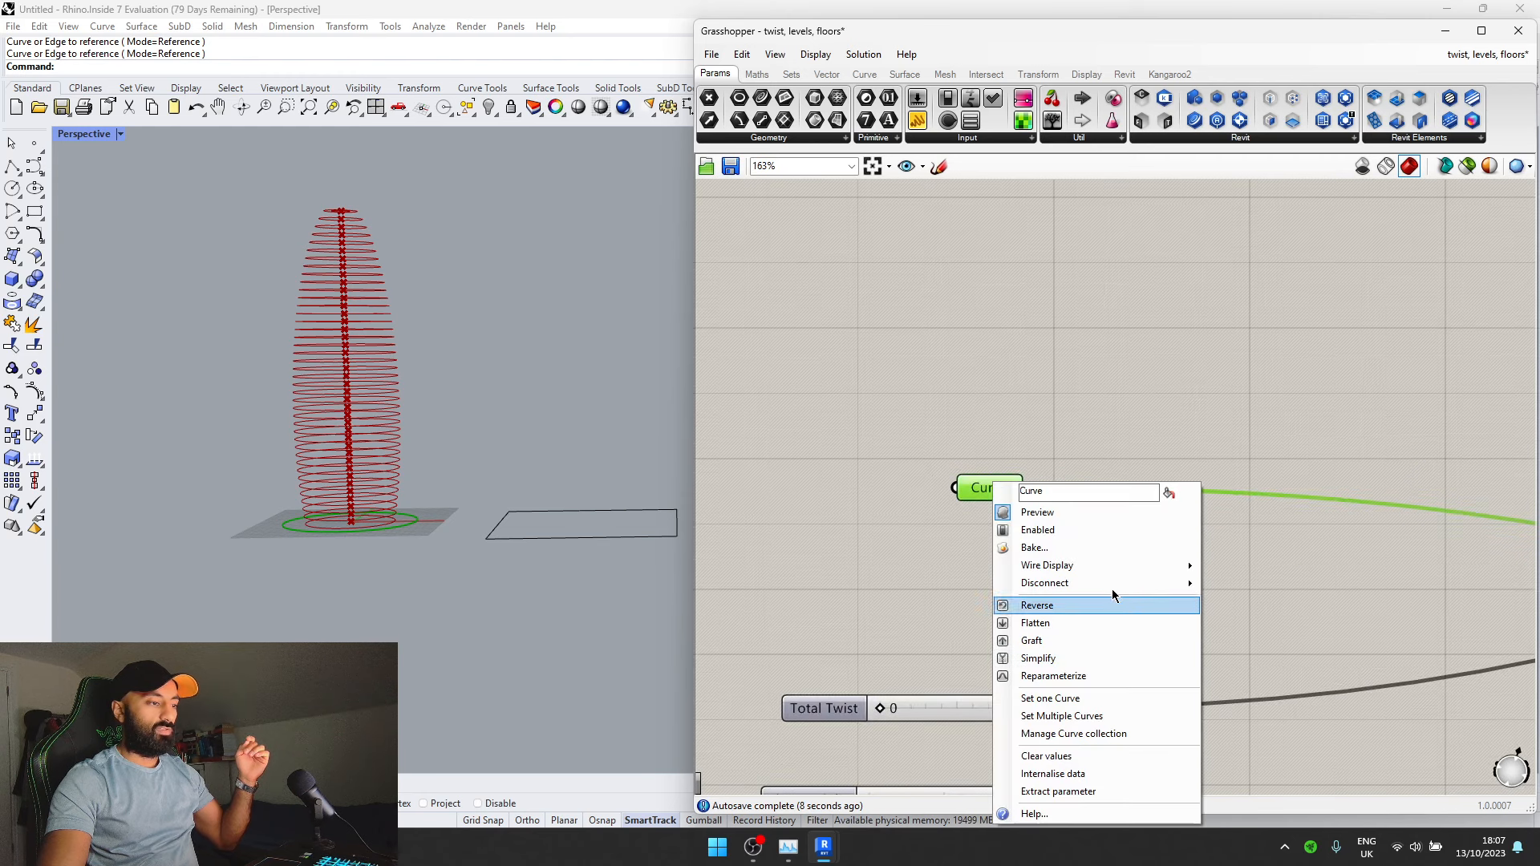
{"action": "left_click", "coordinate": [1051, 698]}
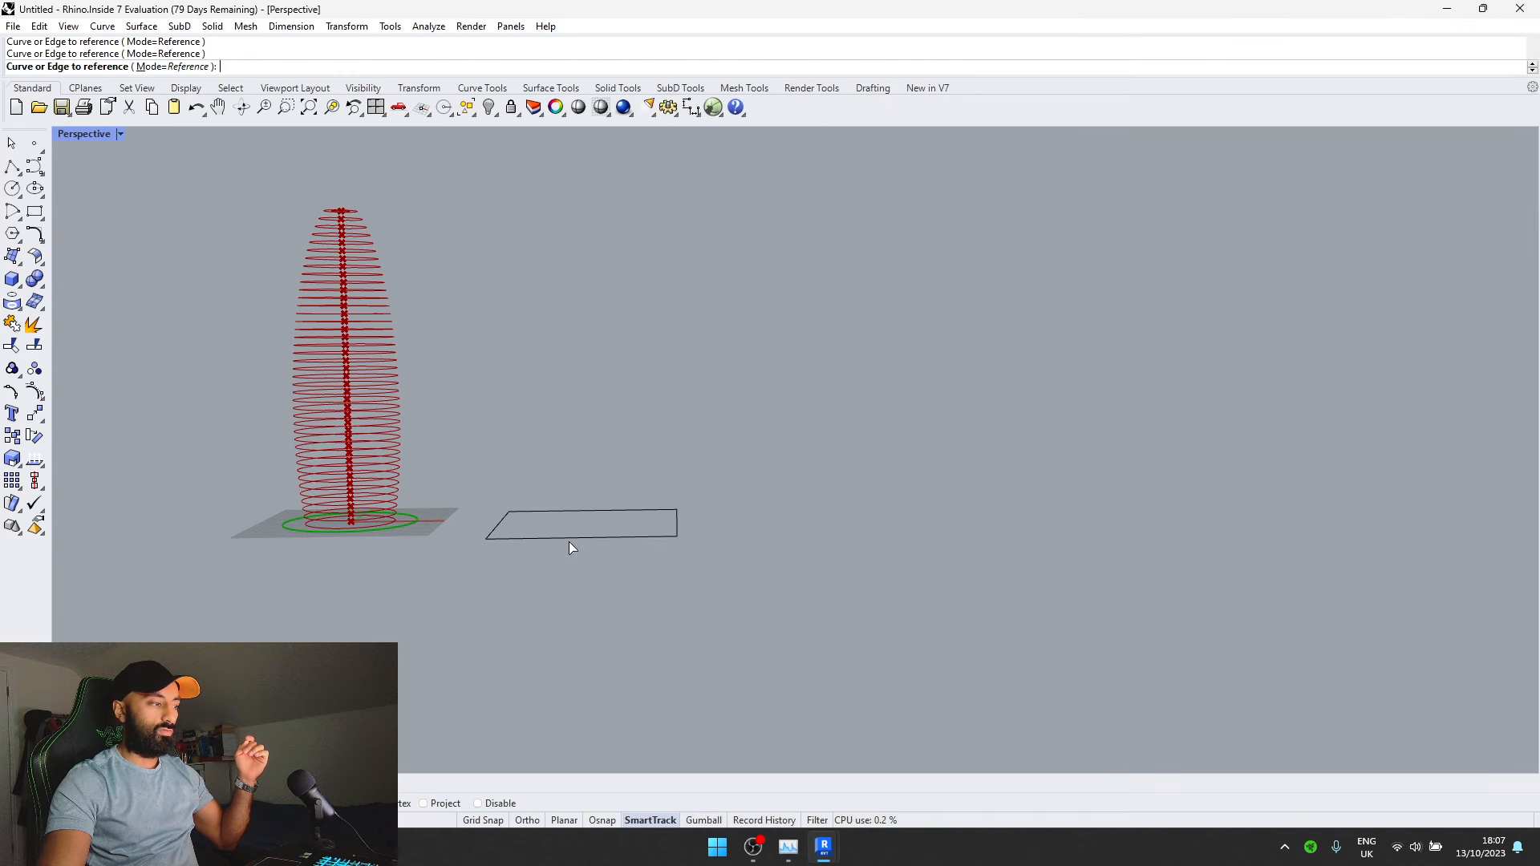
{"action": "left_click", "coordinate": [570, 541]}
- Try Total Twist values of 116 and 55 on the rectangular tower, orbiting the Rhino view to judge the twist
{"action": "scroll", "coordinate": [983, 491], "scroll_direction": "down", "scroll_amount": 4}
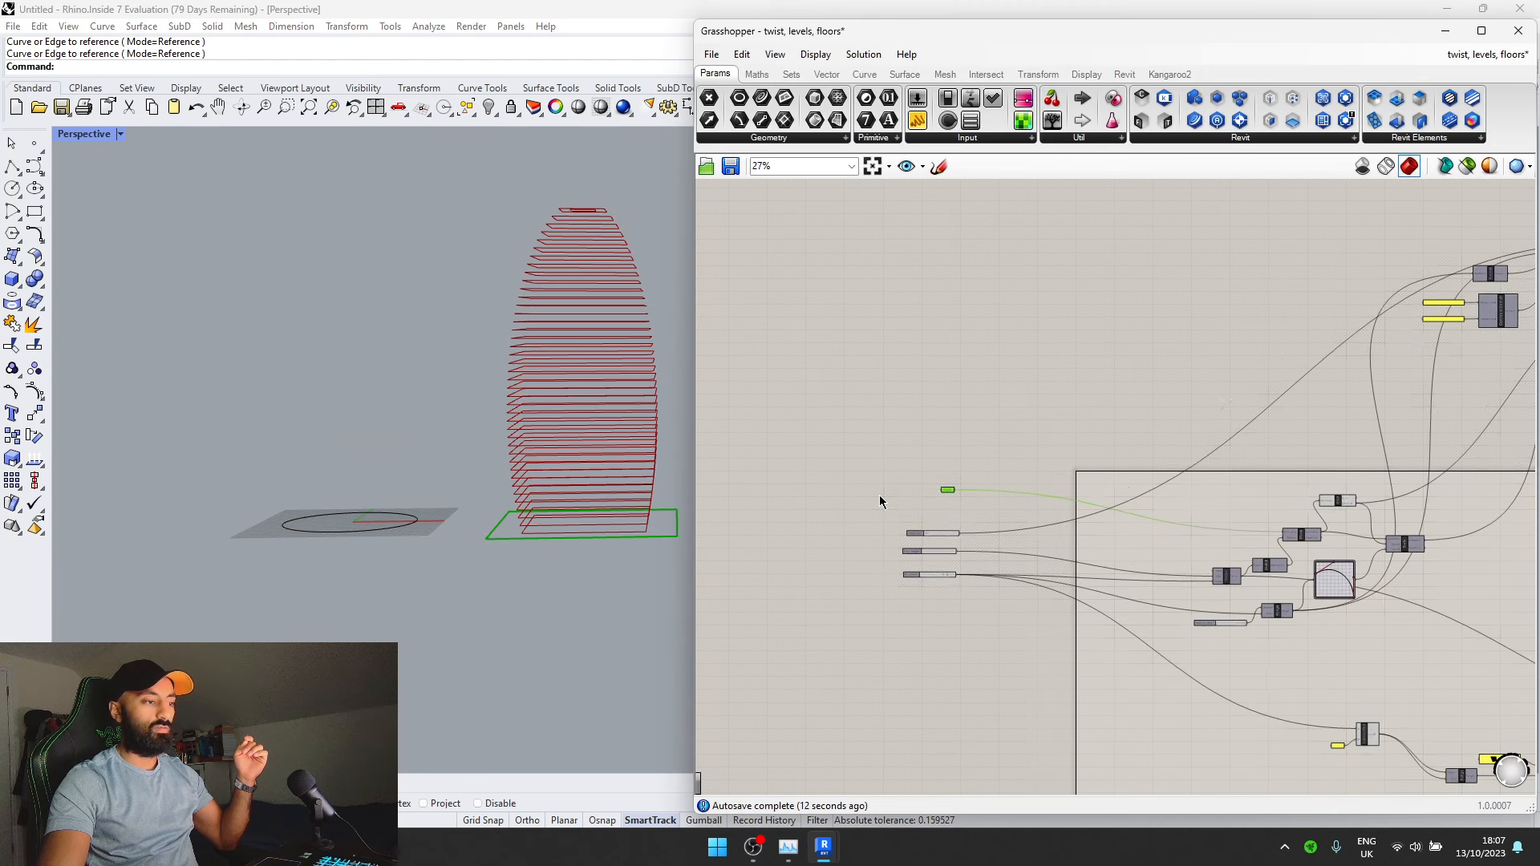
{"action": "scroll", "coordinate": [943, 462], "scroll_direction": "up", "scroll_amount": 3}
{"action": "scroll", "coordinate": [942, 461], "scroll_direction": "up", "scroll_amount": 3}
{"action": "left_click_drag", "start_coordinate": [900, 462], "coordinate": [969, 465]}
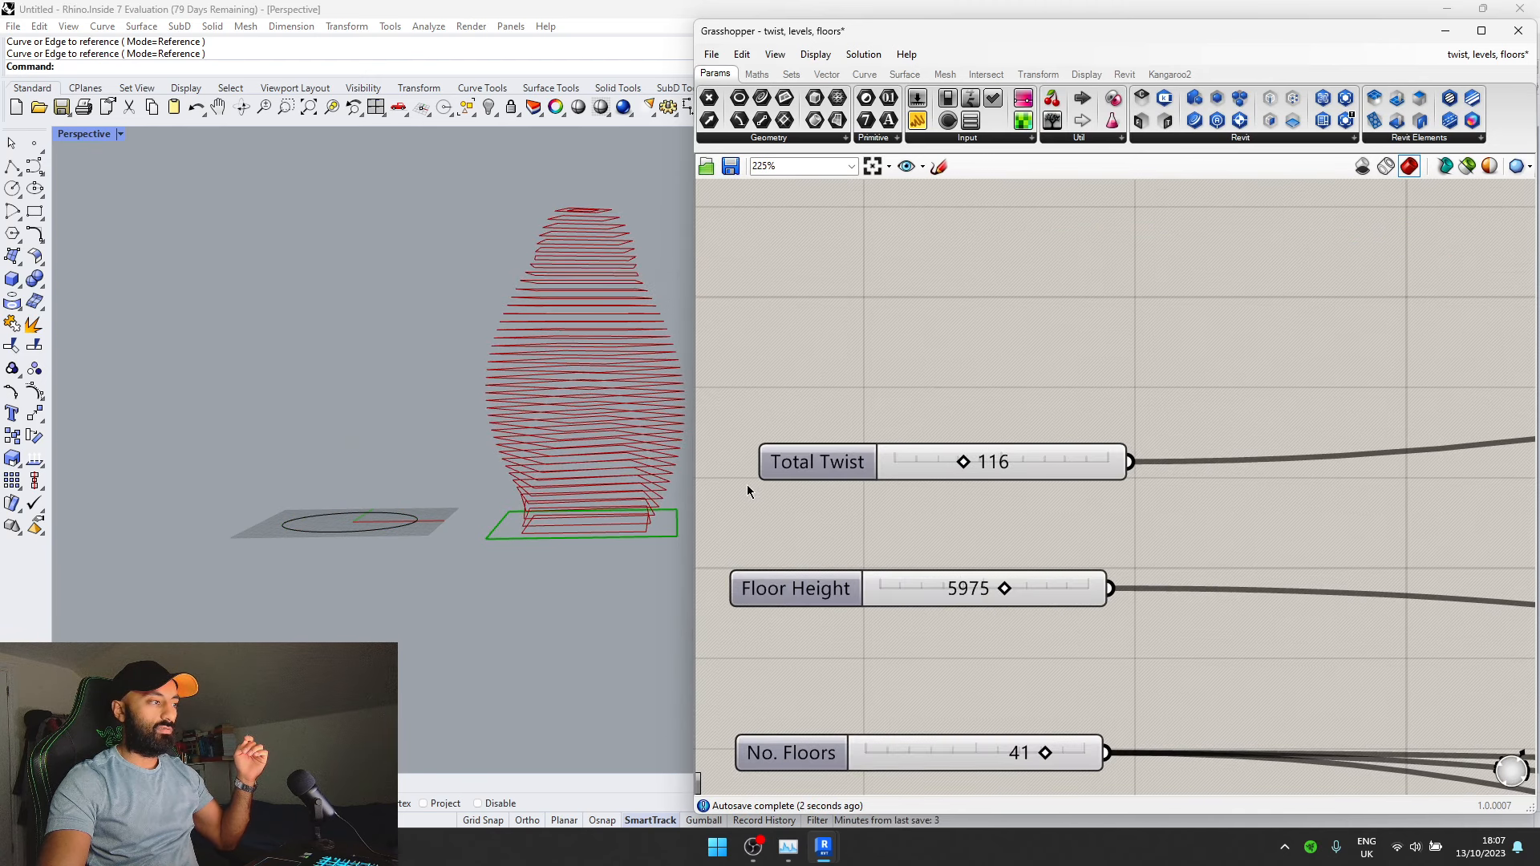
{"action": "right_click_drag", "start_coordinate": [573, 504], "coordinate": [423, 547]}
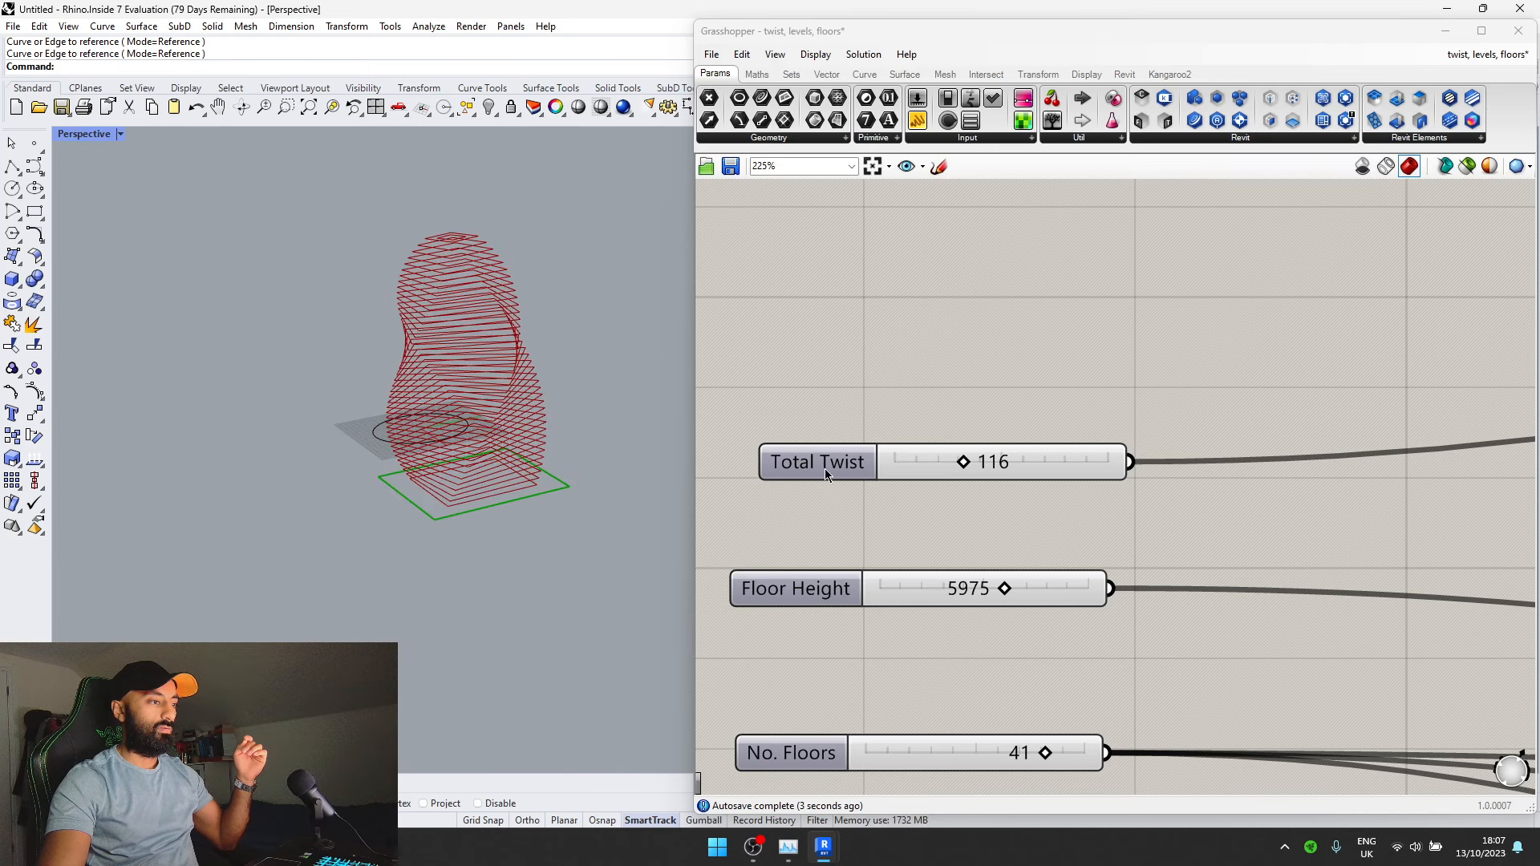
{"action": "left_click_drag", "start_coordinate": [966, 463], "coordinate": [929, 470]}
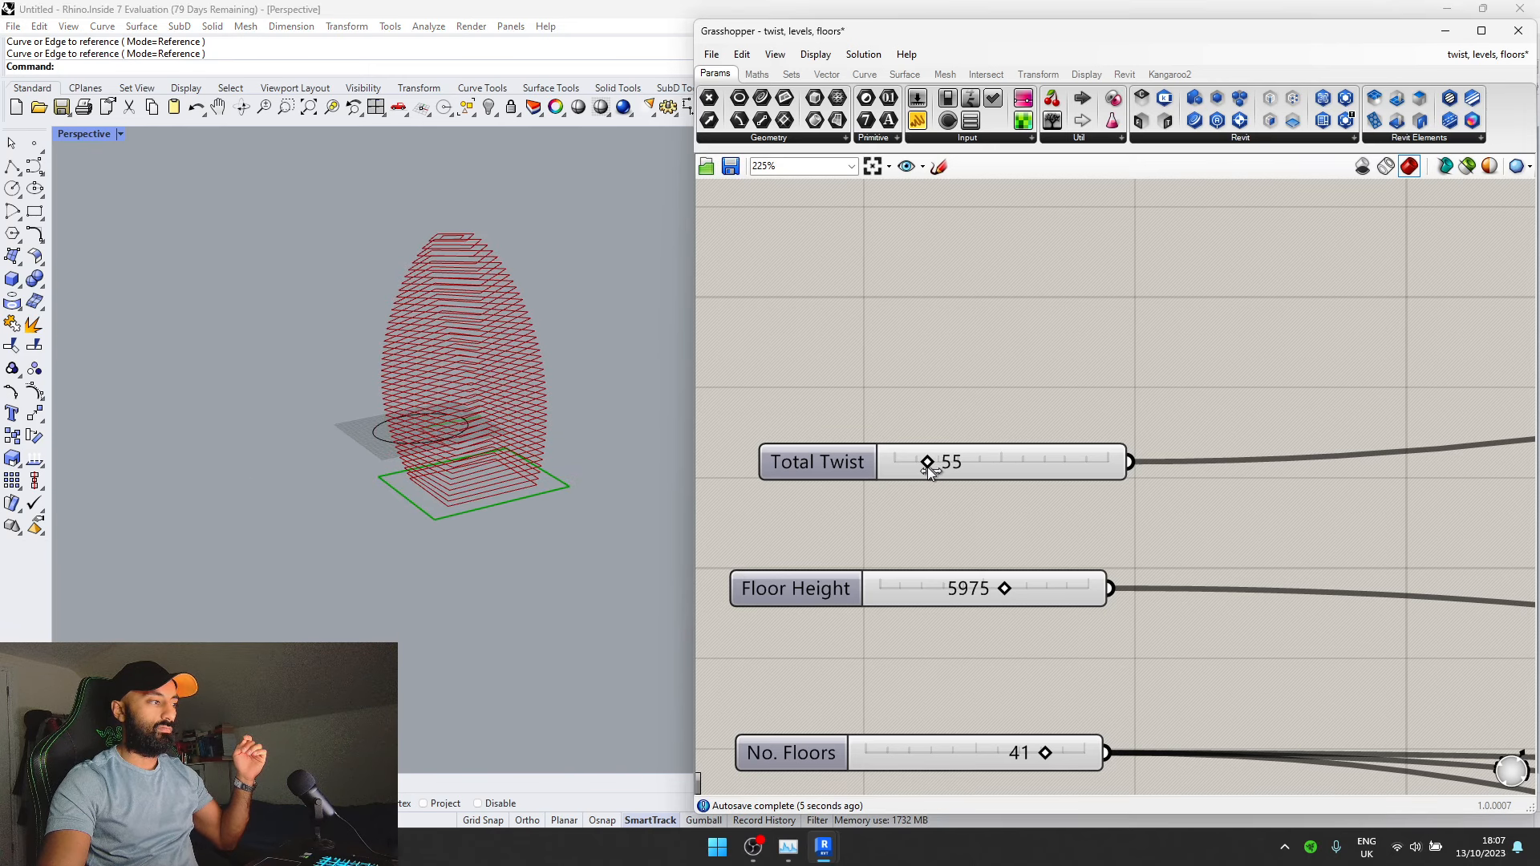
- Reduce the Floor Height slider to 5494
{"action": "scroll", "coordinate": [803, 529], "scroll_direction": "down", "scroll_amount": 4}
{"action": "scroll", "coordinate": [877, 566], "scroll_direction": "up", "scroll_amount": 3}
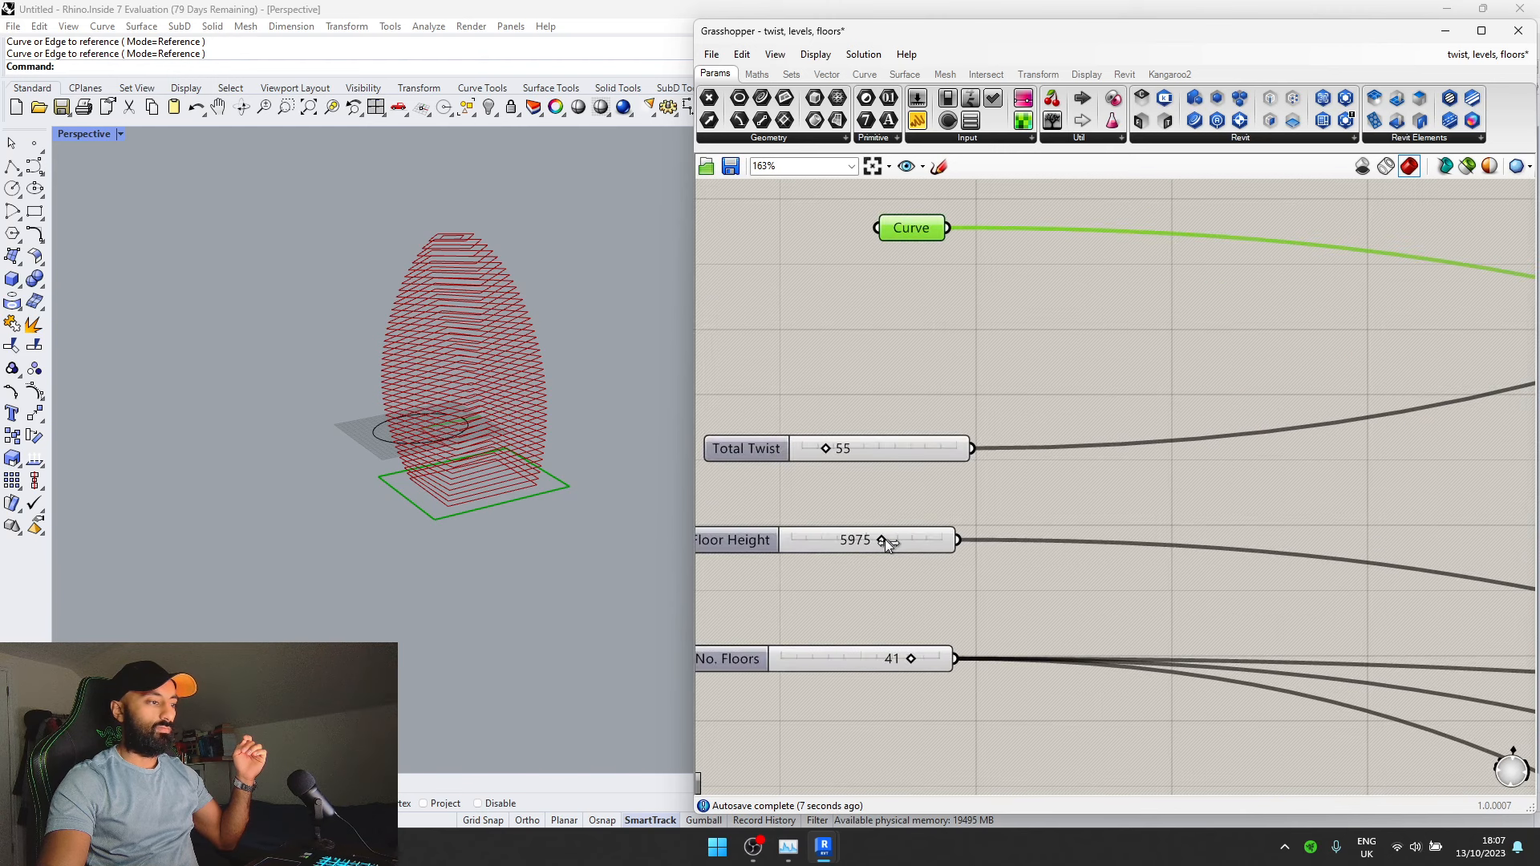
{"action": "left_click_drag", "start_coordinate": [884, 539], "coordinate": [852, 544]}
{"action": "scroll", "coordinate": [779, 546], "scroll_direction": "up", "scroll_amount": 1}
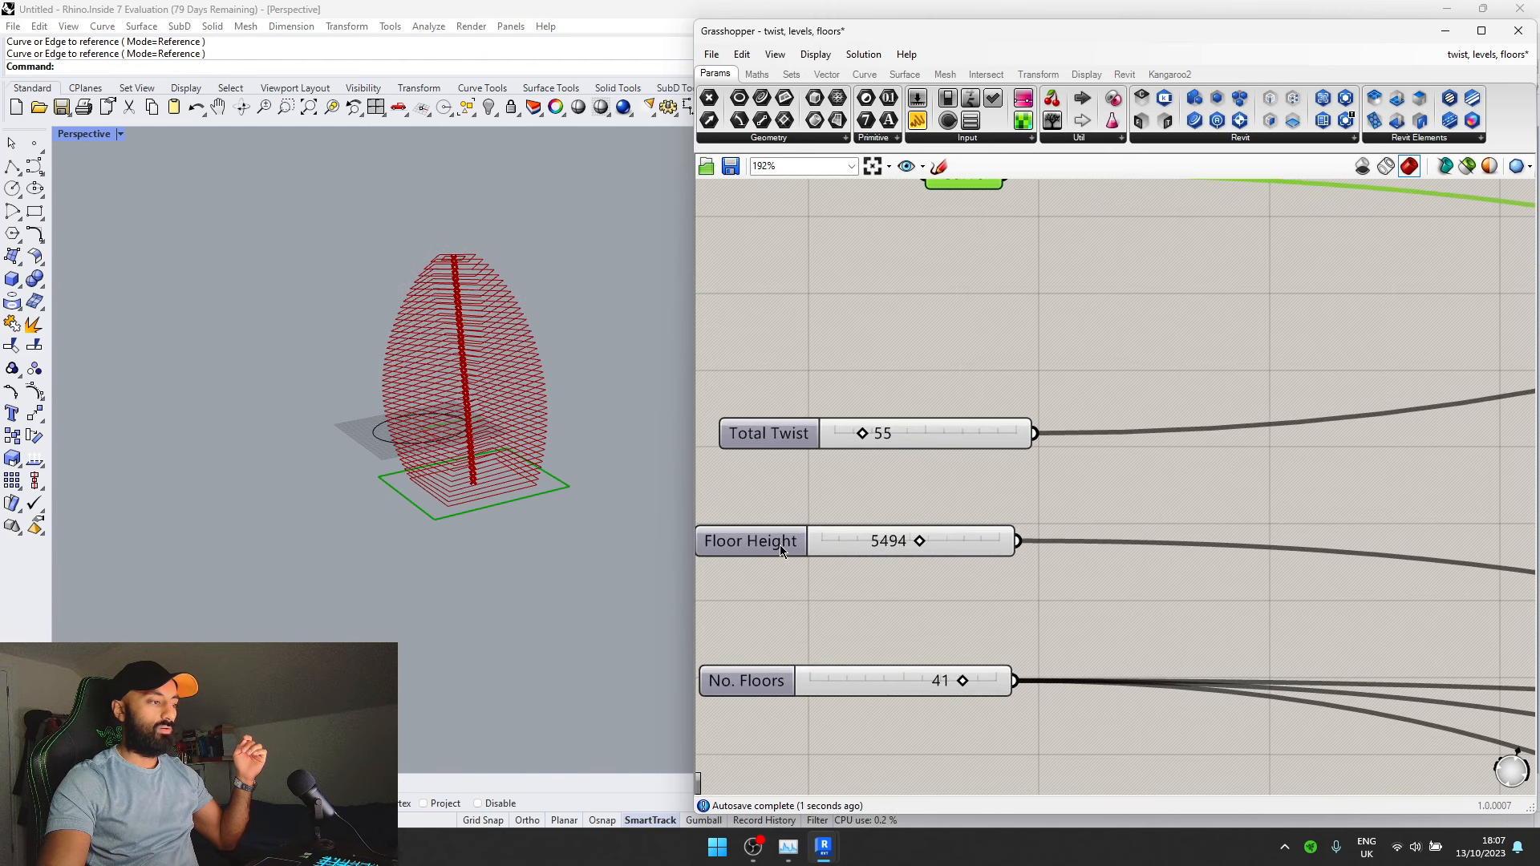
{"action": "left_click", "coordinate": [779, 545]}
{"action": "double_click", "coordinate": [778, 546]}
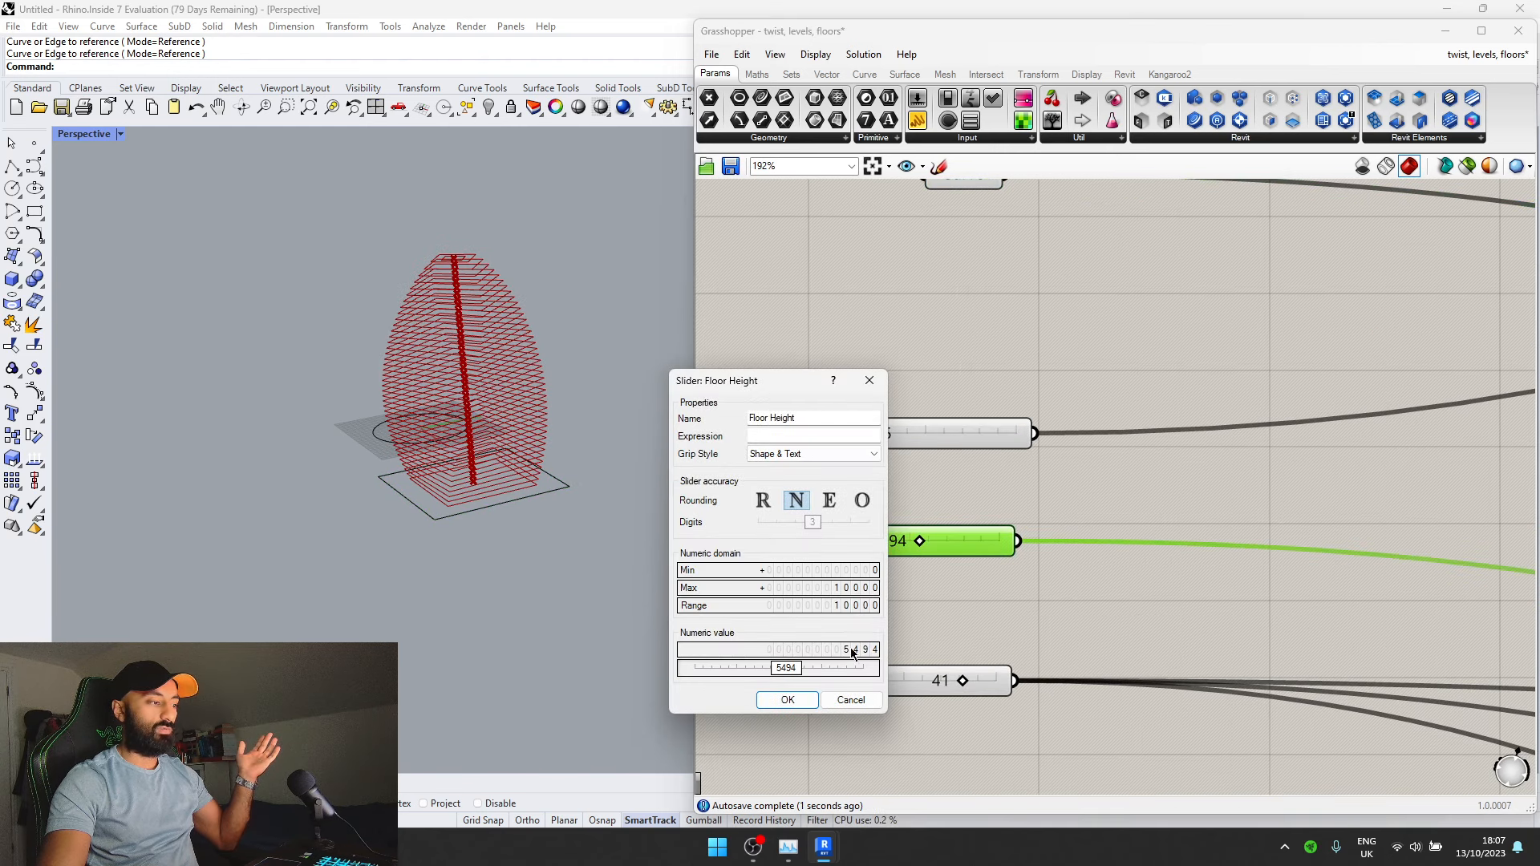
{"action": "left_click", "coordinate": [868, 380]}
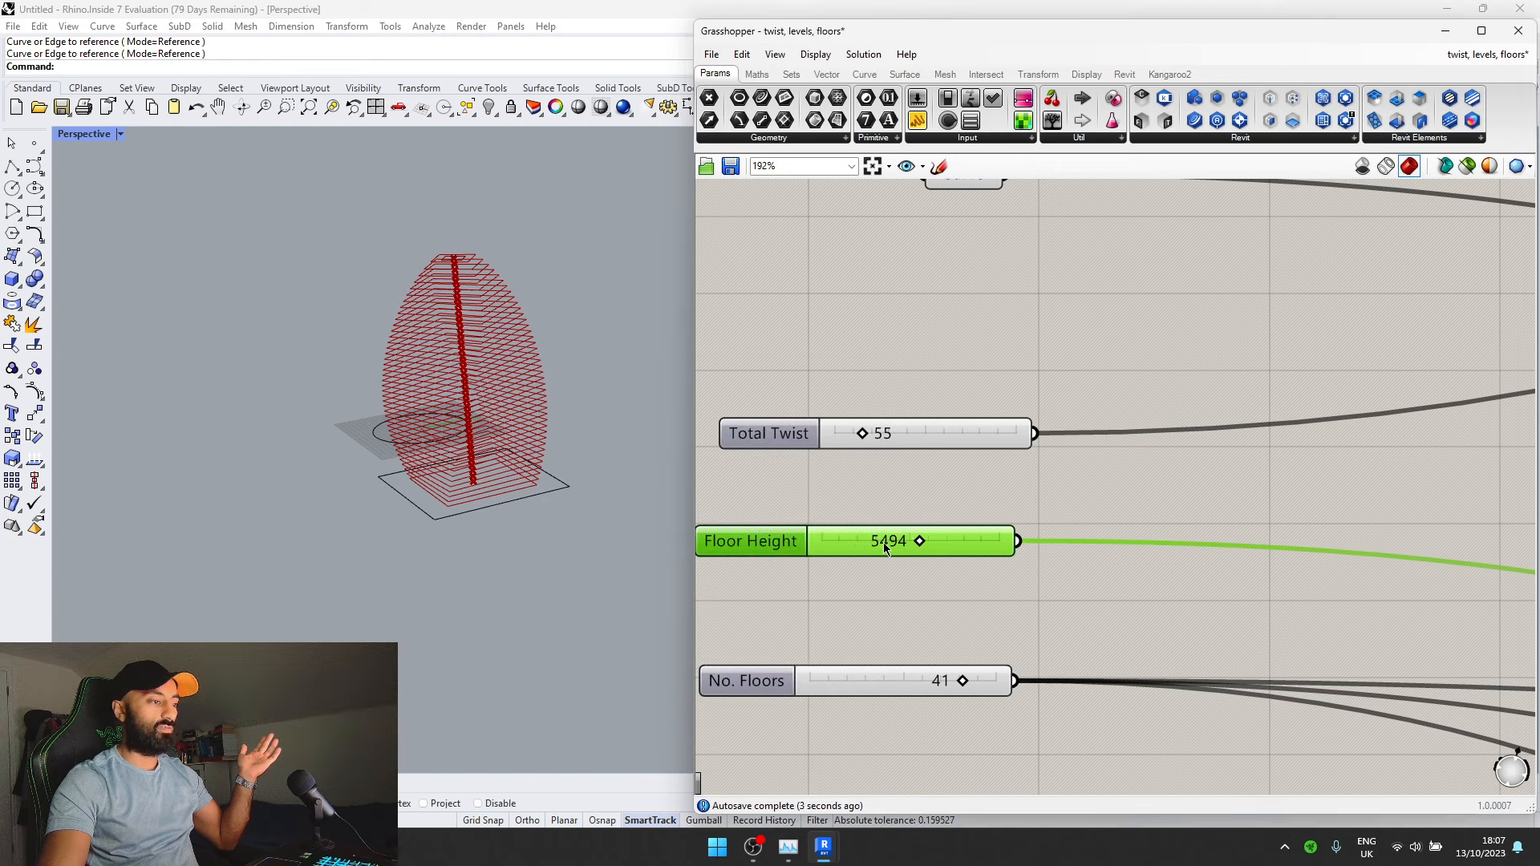
- Lower the Floor Height slider to 4041
{"action": "left_click_drag", "start_coordinate": [915, 544], "coordinate": [887, 542]}
{"action": "left_click", "coordinate": [848, 526]}
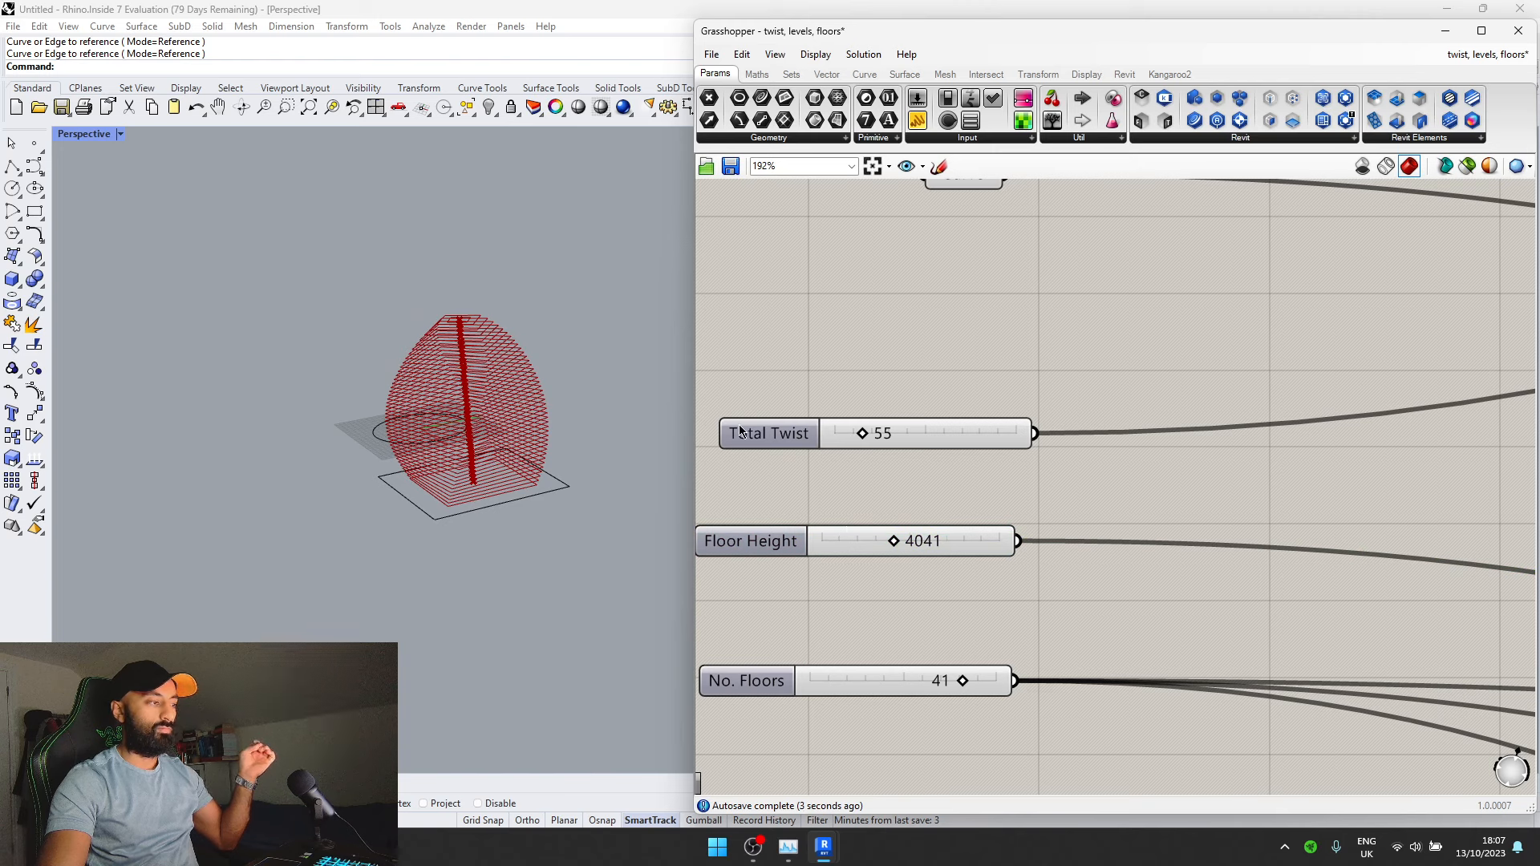
- Reduce the No. Floors slider to 22 and the Total Twist slider to 26
{"action": "left_click_drag", "start_coordinate": [963, 683], "coordinate": [892, 682]}
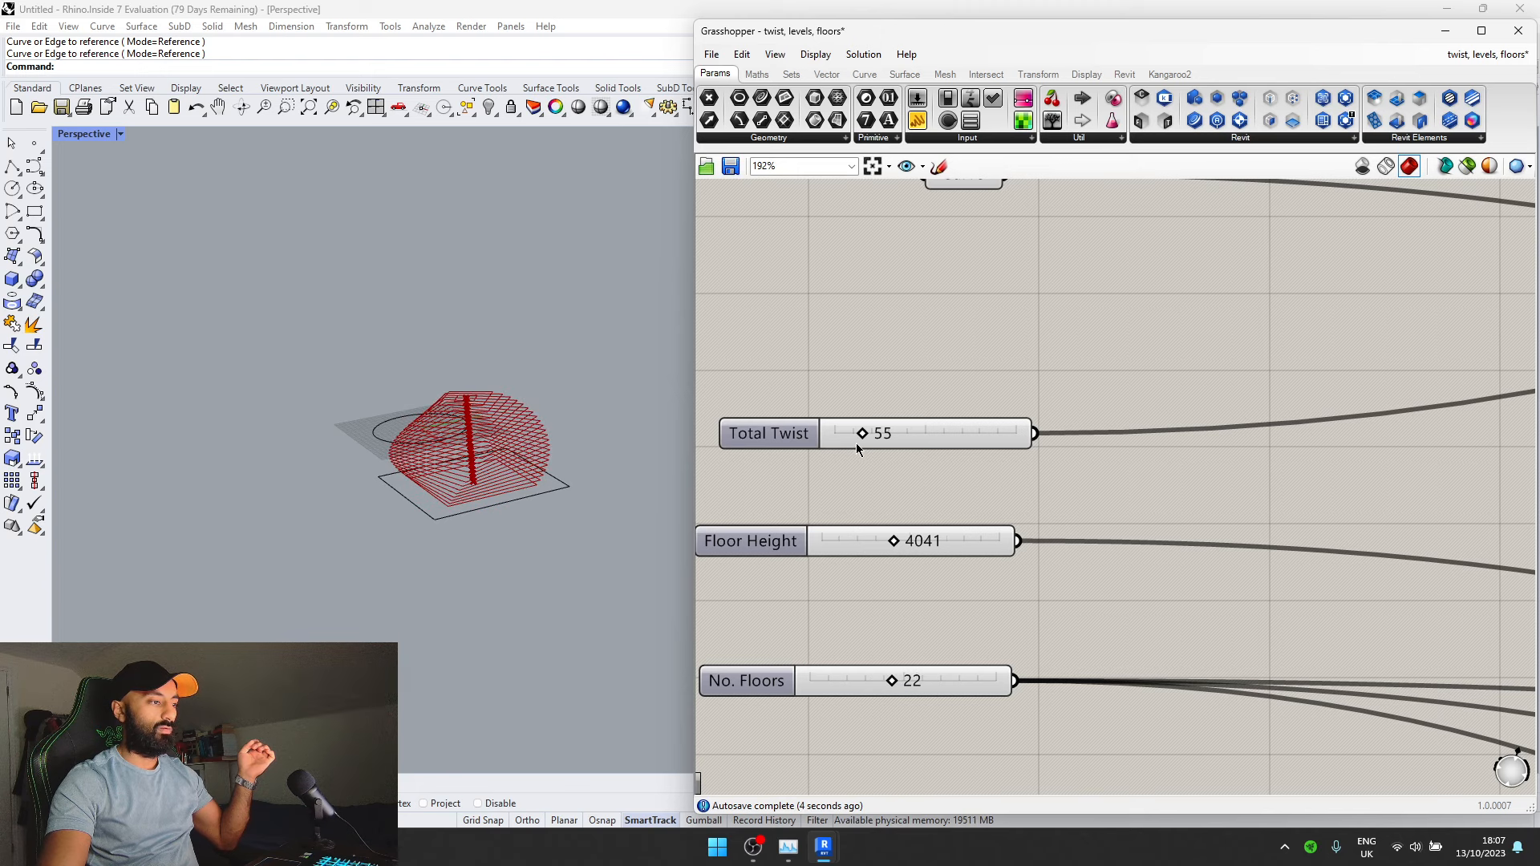
{"action": "left_click_drag", "start_coordinate": [857, 446], "coordinate": [849, 443]}
- Reshape the Graph Mapper's Bezier curve by raising its start point and pulling the start handle well down, so the tower flares at its base
{"action": "scroll", "coordinate": [922, 582], "scroll_direction": "down", "scroll_amount": 6}
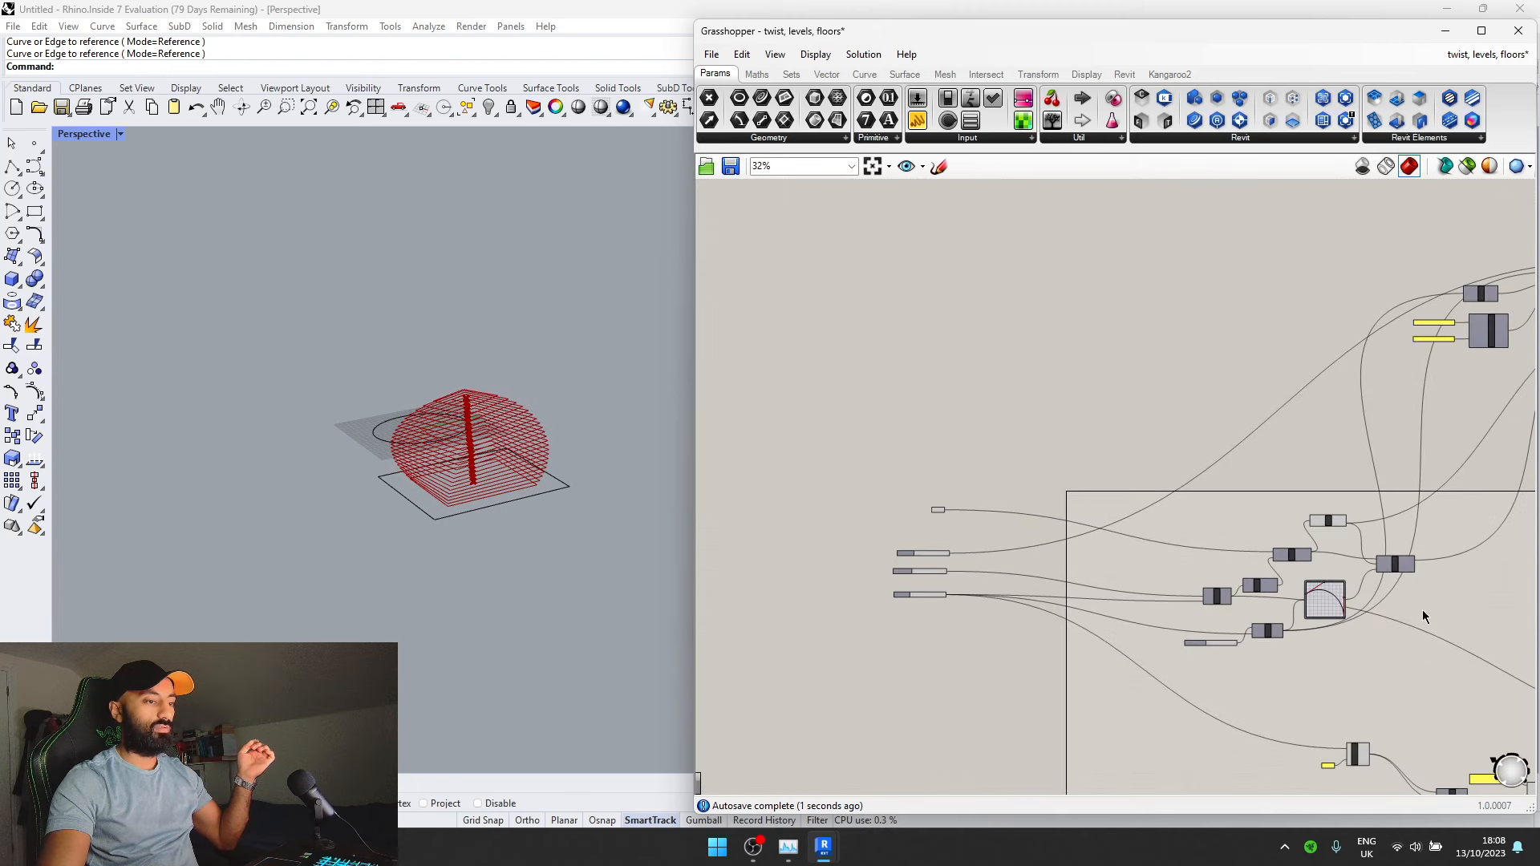
{"action": "scroll", "coordinate": [1412, 602], "scroll_direction": "up", "scroll_amount": 5}
{"action": "left_click_drag", "start_coordinate": [1082, 571], "coordinate": [1076, 660]}
{"action": "mouse_move", "coordinate": [993, 624]}
{"action": "left_mouse_down"}
{"action": "mouse_move", "coordinate": [992, 580]}
{"action": "mouse_move", "coordinate": [993, 603]}
{"action": "left_mouse_up"}
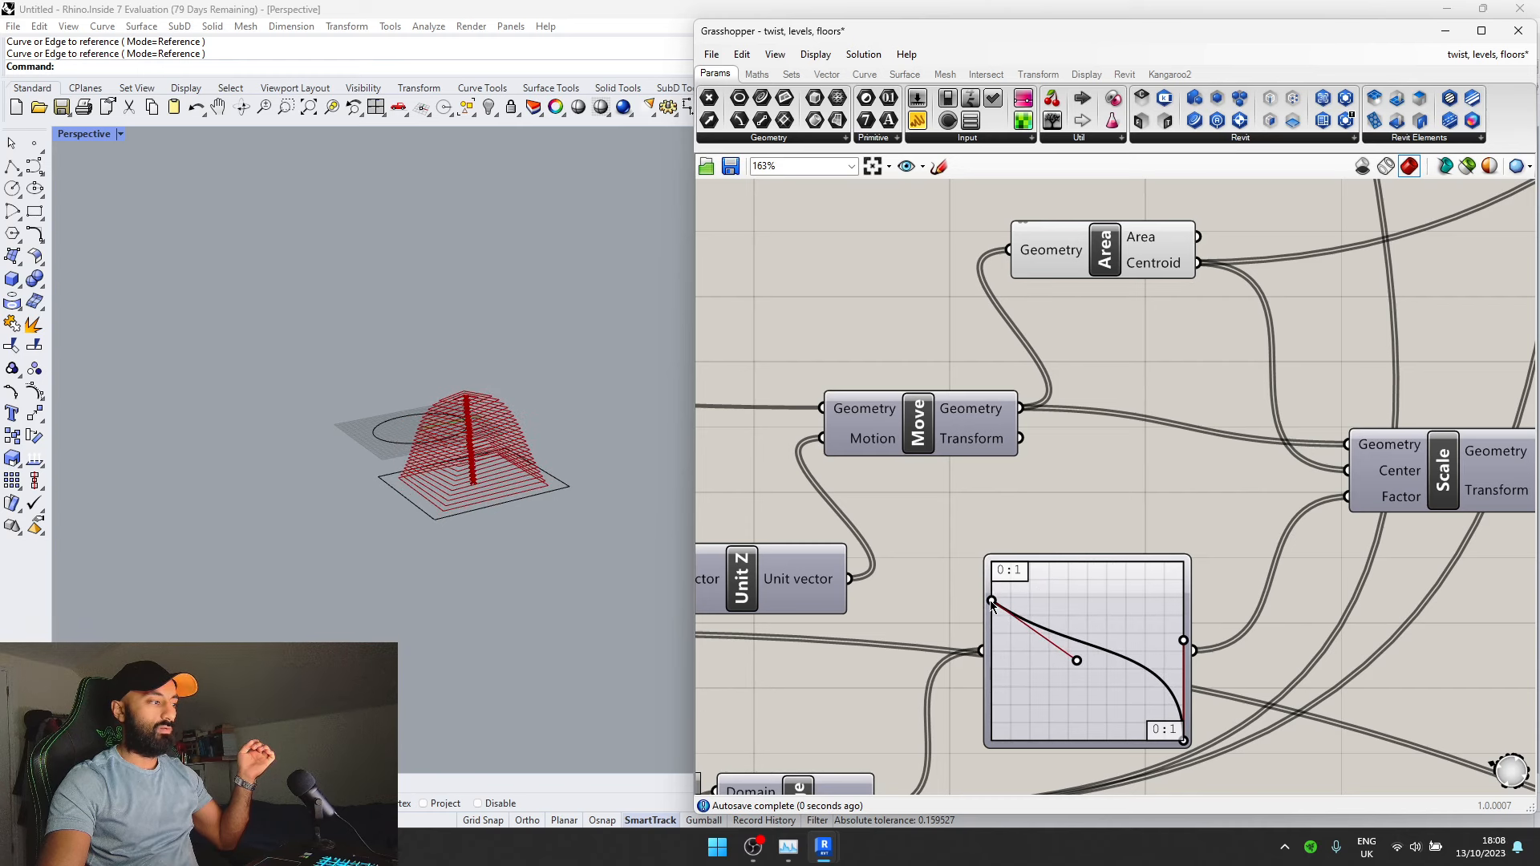
{"action": "mouse_move", "coordinate": [1078, 666]}
{"action": "left_mouse_down"}
{"action": "mouse_move", "coordinate": [1056, 684]}
{"action": "mouse_move", "coordinate": [1081, 691]}
{"action": "left_mouse_up"}
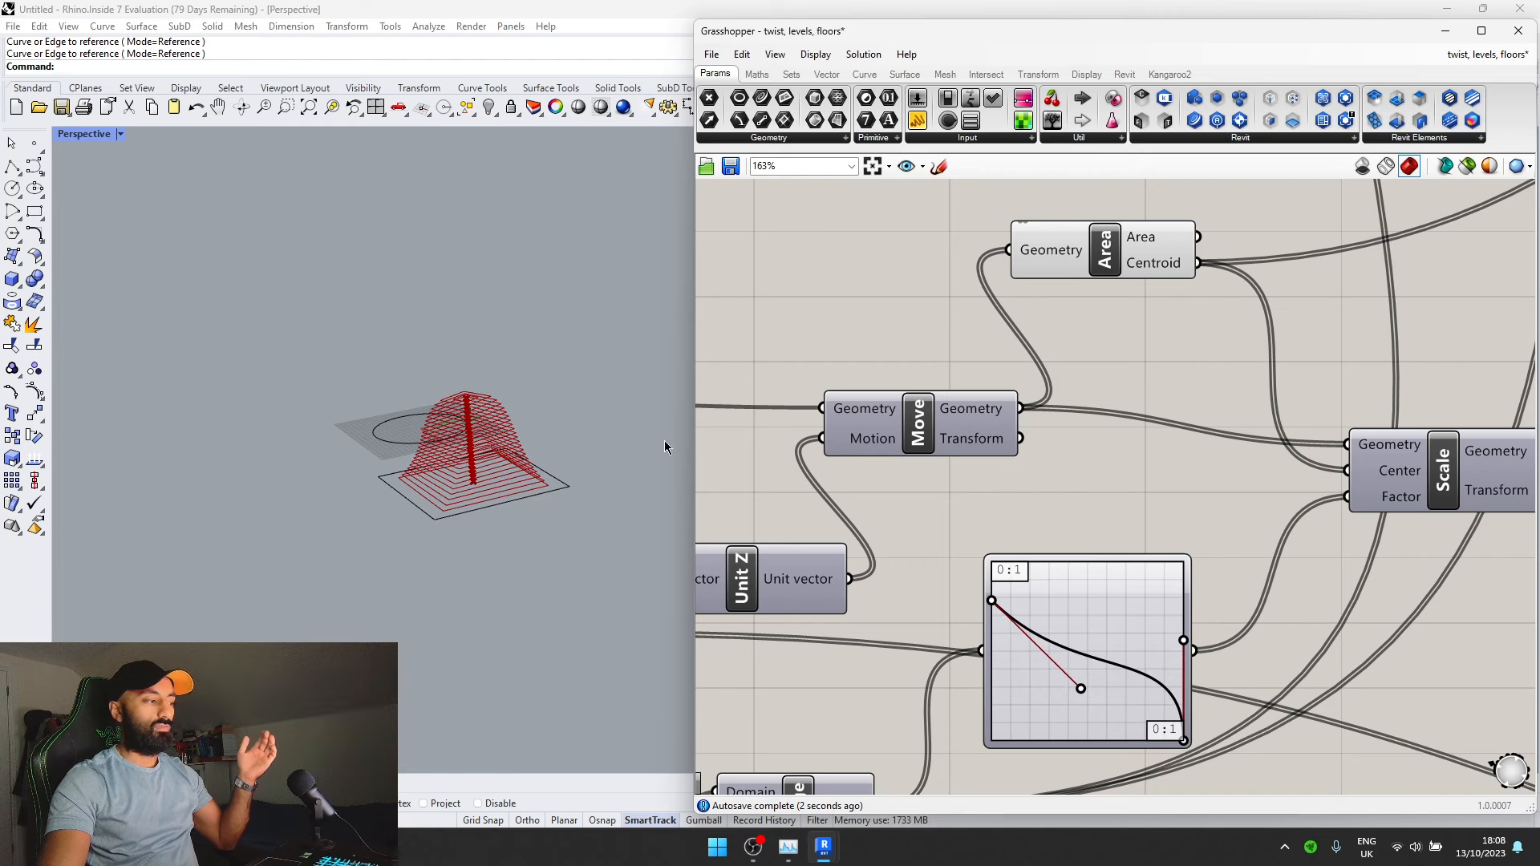
- Review the Curve parameter and the Total Twist, Floor Height and No. Floors sliders that drive the tower
{"action": "scroll", "coordinate": [728, 466], "scroll_direction": "down", "scroll_amount": 4}
{"action": "scroll", "coordinate": [1349, 531], "scroll_direction": "down", "scroll_amount": 7}
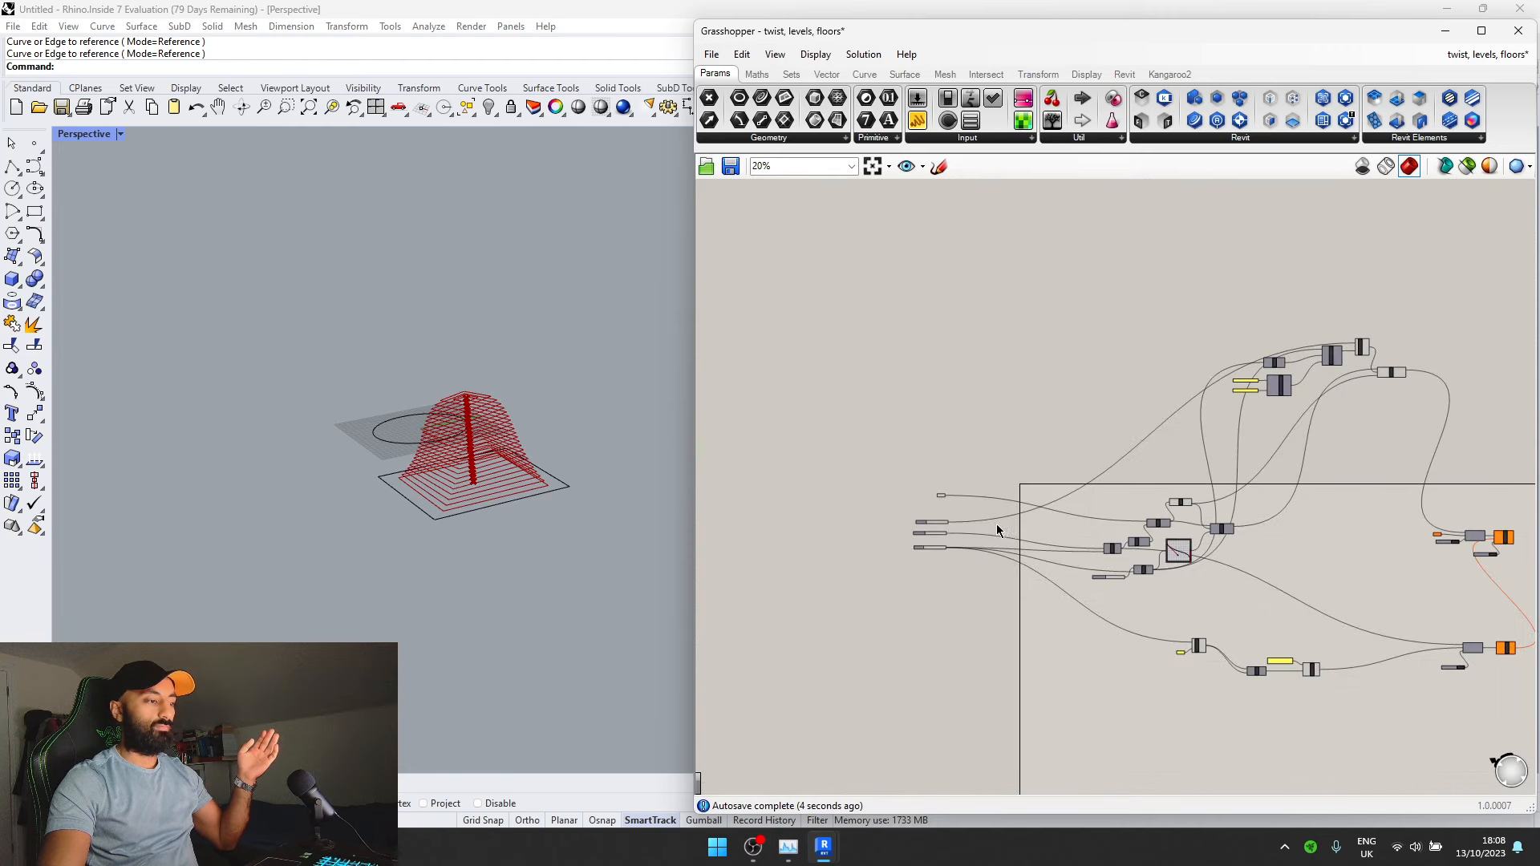
{"action": "scroll", "coordinate": [915, 525], "scroll_direction": "up", "scroll_amount": 8}
{"action": "scroll", "coordinate": [995, 506], "scroll_direction": "up", "scroll_amount": 4}
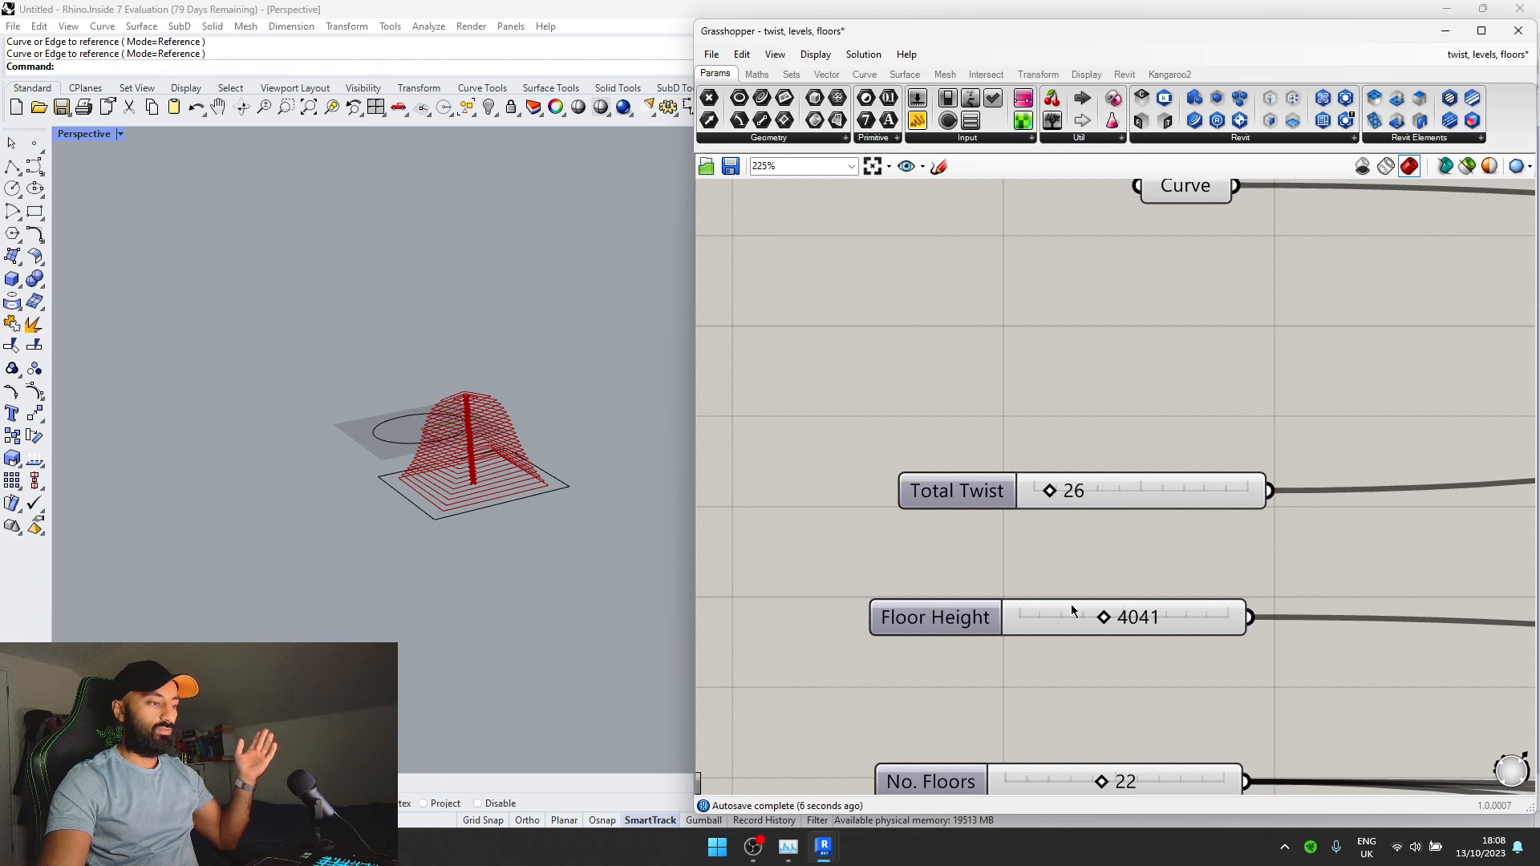
{"action": "scroll", "coordinate": [1129, 625], "scroll_direction": "down", "scroll_amount": 3}
{"action": "scroll", "coordinate": [1130, 638], "scroll_direction": "up", "scroll_amount": 4}
{"action": "scroll", "coordinate": [969, 608], "scroll_direction": "down", "scroll_amount": 5}
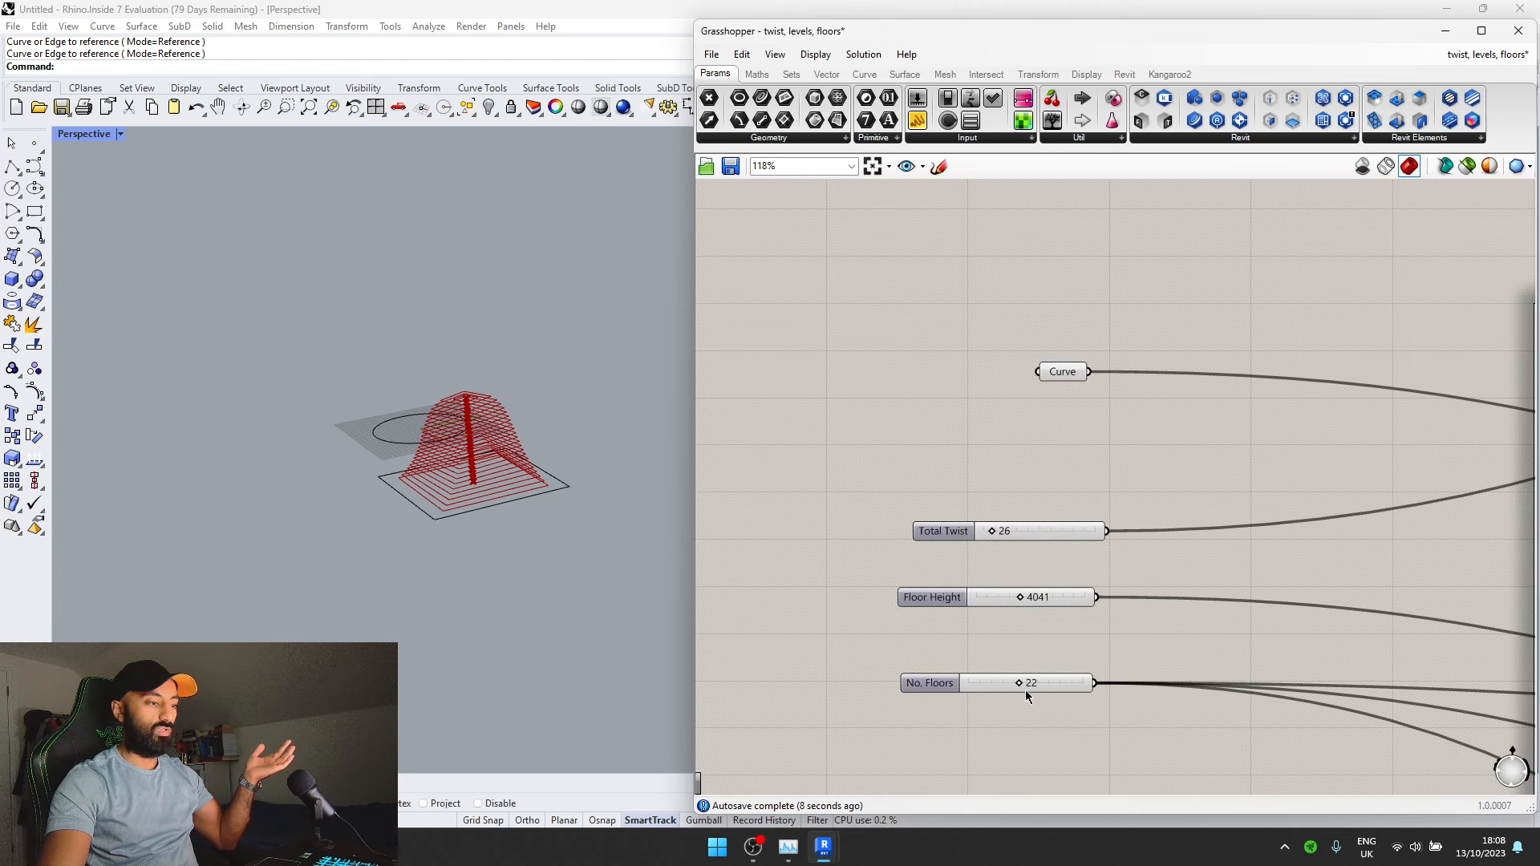
{"action": "scroll", "coordinate": [1022, 690], "scroll_direction": "up", "scroll_amount": 2}
{"action": "scroll", "coordinate": [987, 666], "scroll_direction": "up", "scroll_amount": 2}
{"action": "scroll", "coordinate": [1035, 369], "scroll_direction": "down", "scroll_amount": 4}
{"action": "scroll", "coordinate": [955, 468], "scroll_direction": "up", "scroll_amount": 1}
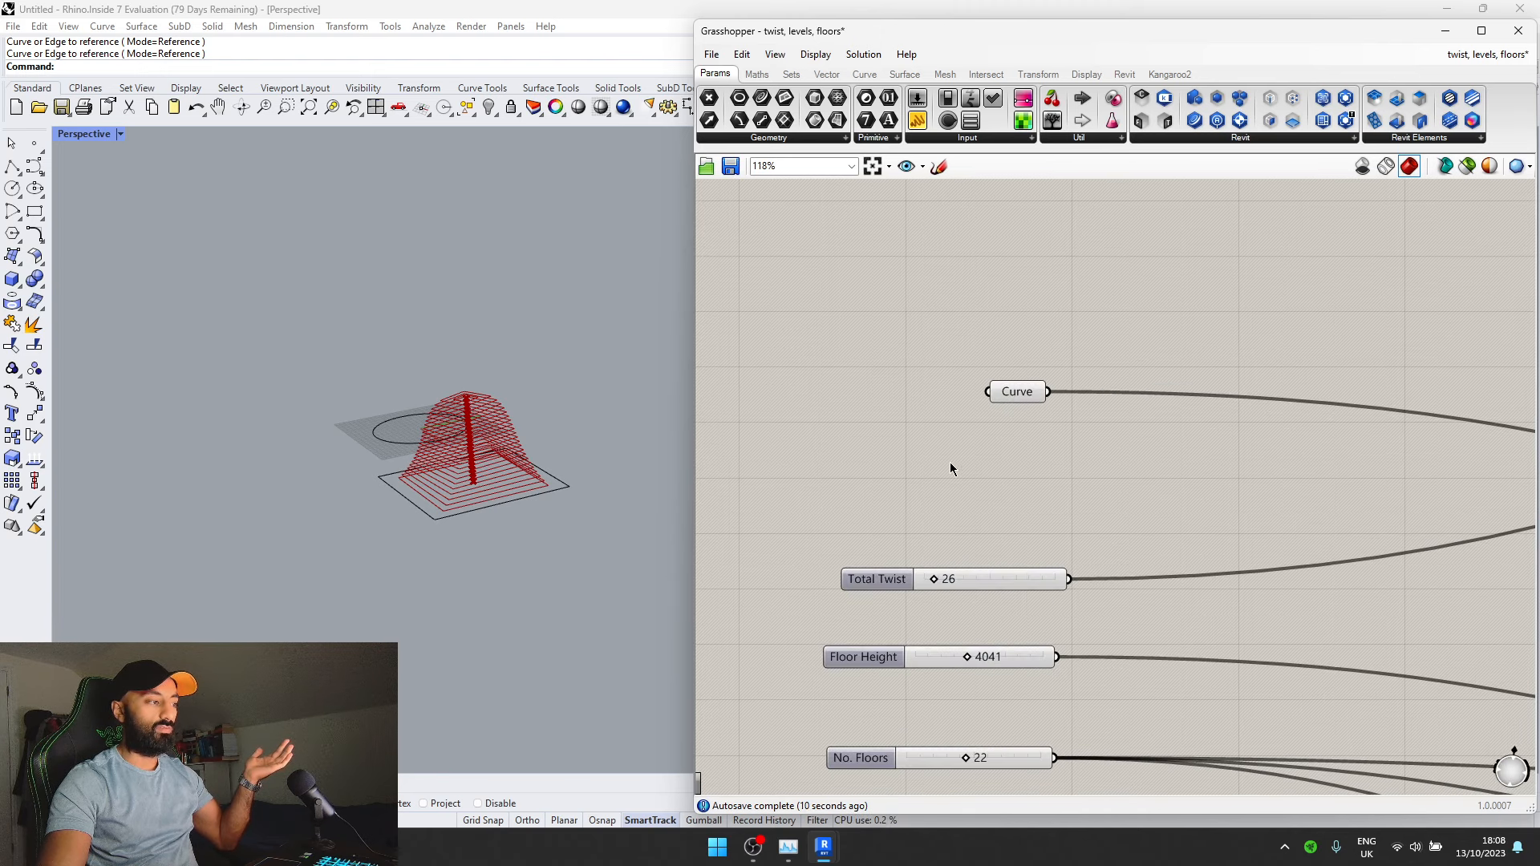
- Examine the overall layout of the definition, from the input parameters through the scaling and twisting components to the Revit components
{"action": "scroll", "coordinate": [931, 530], "scroll_direction": "down", "scroll_amount": 8}
{"action": "scroll", "coordinate": [1096, 594], "scroll_direction": "up", "scroll_amount": 2}
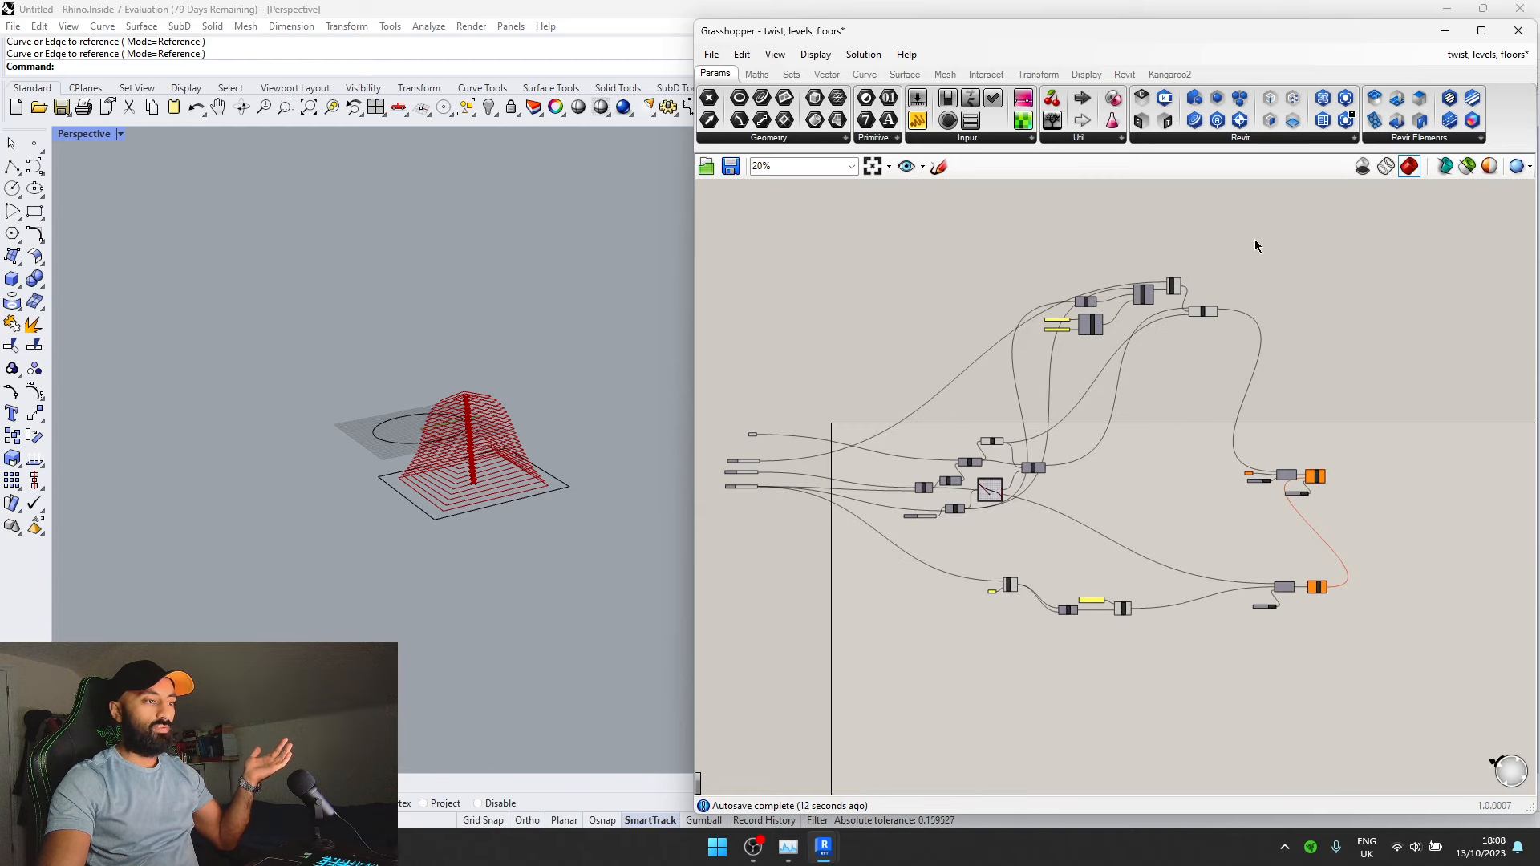
{"action": "scroll", "coordinate": [1105, 376], "scroll_direction": "up", "scroll_amount": 4}
{"action": "scroll", "coordinate": [1012, 388], "scroll_direction": "down", "scroll_amount": 6}
{"action": "scroll", "coordinate": [948, 485], "scroll_direction": "up", "scroll_amount": 1}
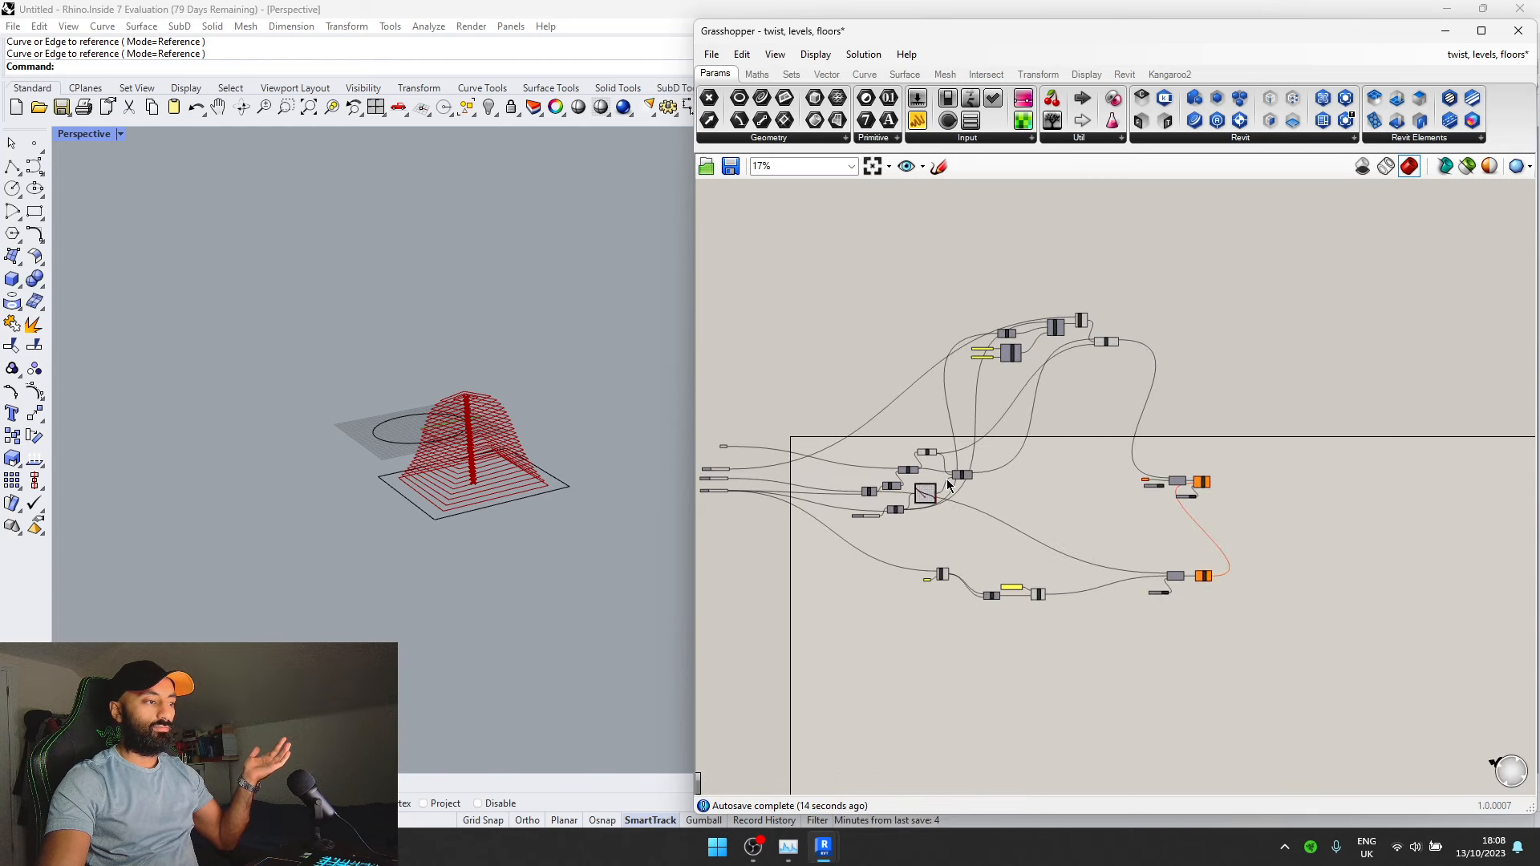
{"action": "scroll", "coordinate": [948, 485], "scroll_direction": "up", "scroll_amount": 3}
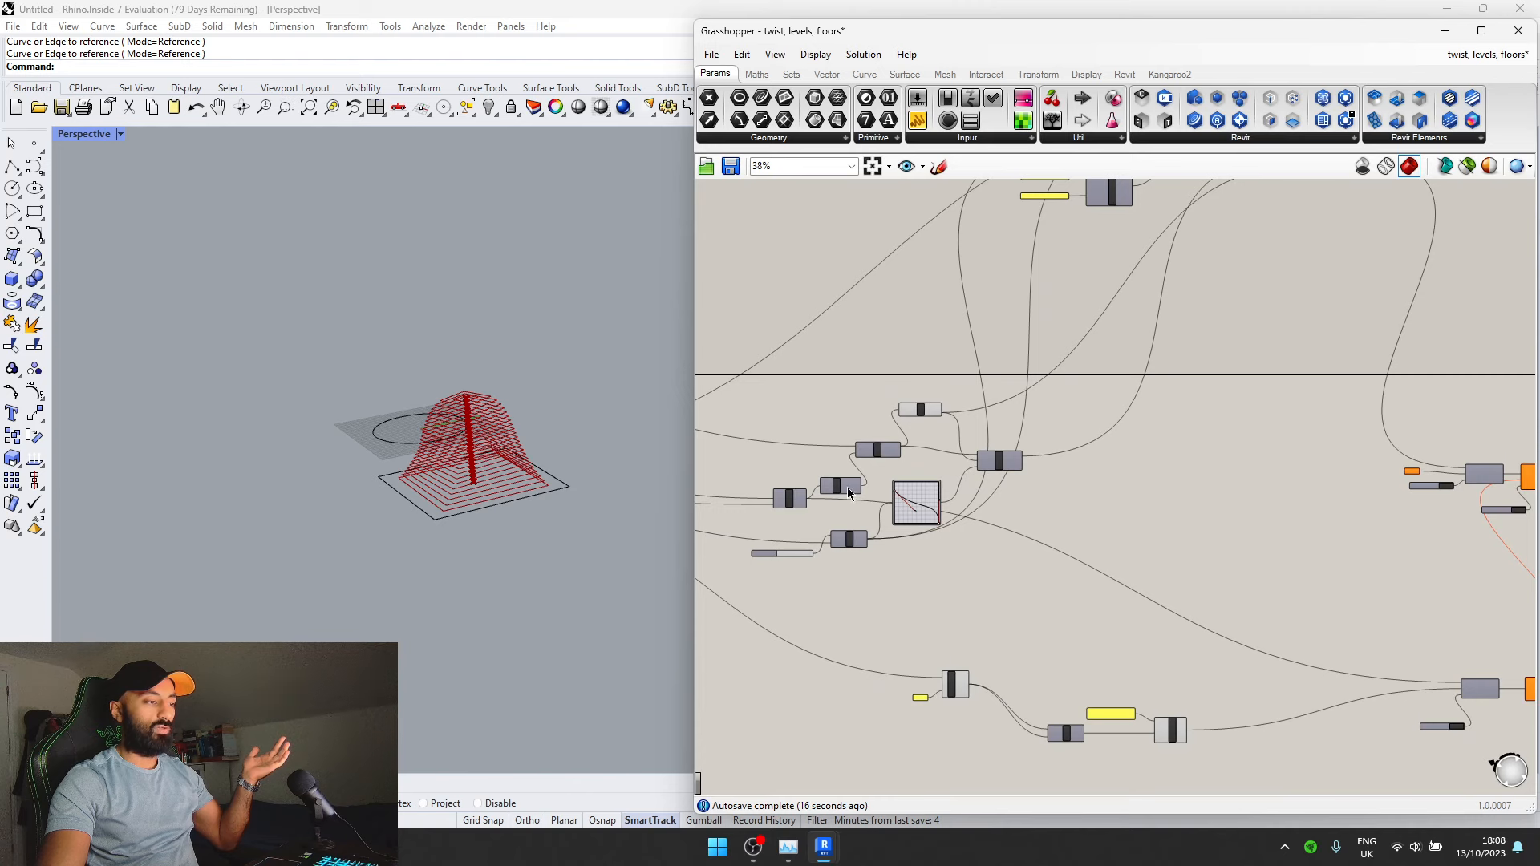
{"action": "scroll", "coordinate": [642, 521], "scroll_direction": "down", "scroll_amount": 2}
{"action": "scroll", "coordinate": [1156, 251], "scroll_direction": "up", "scroll_amount": 5}
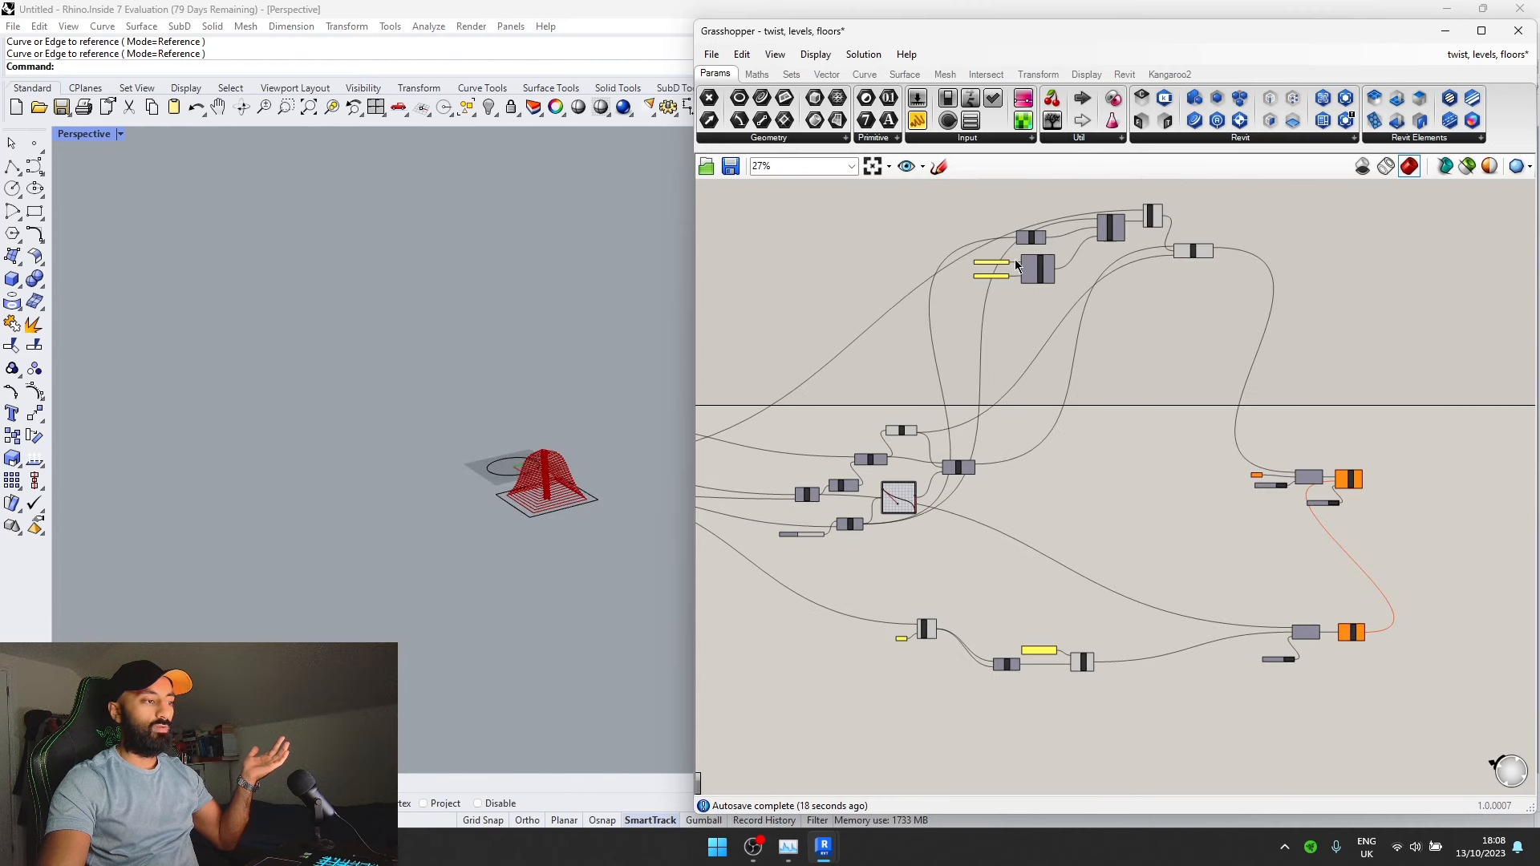
{"action": "scroll", "coordinate": [858, 262], "scroll_direction": "down", "scroll_amount": 8}
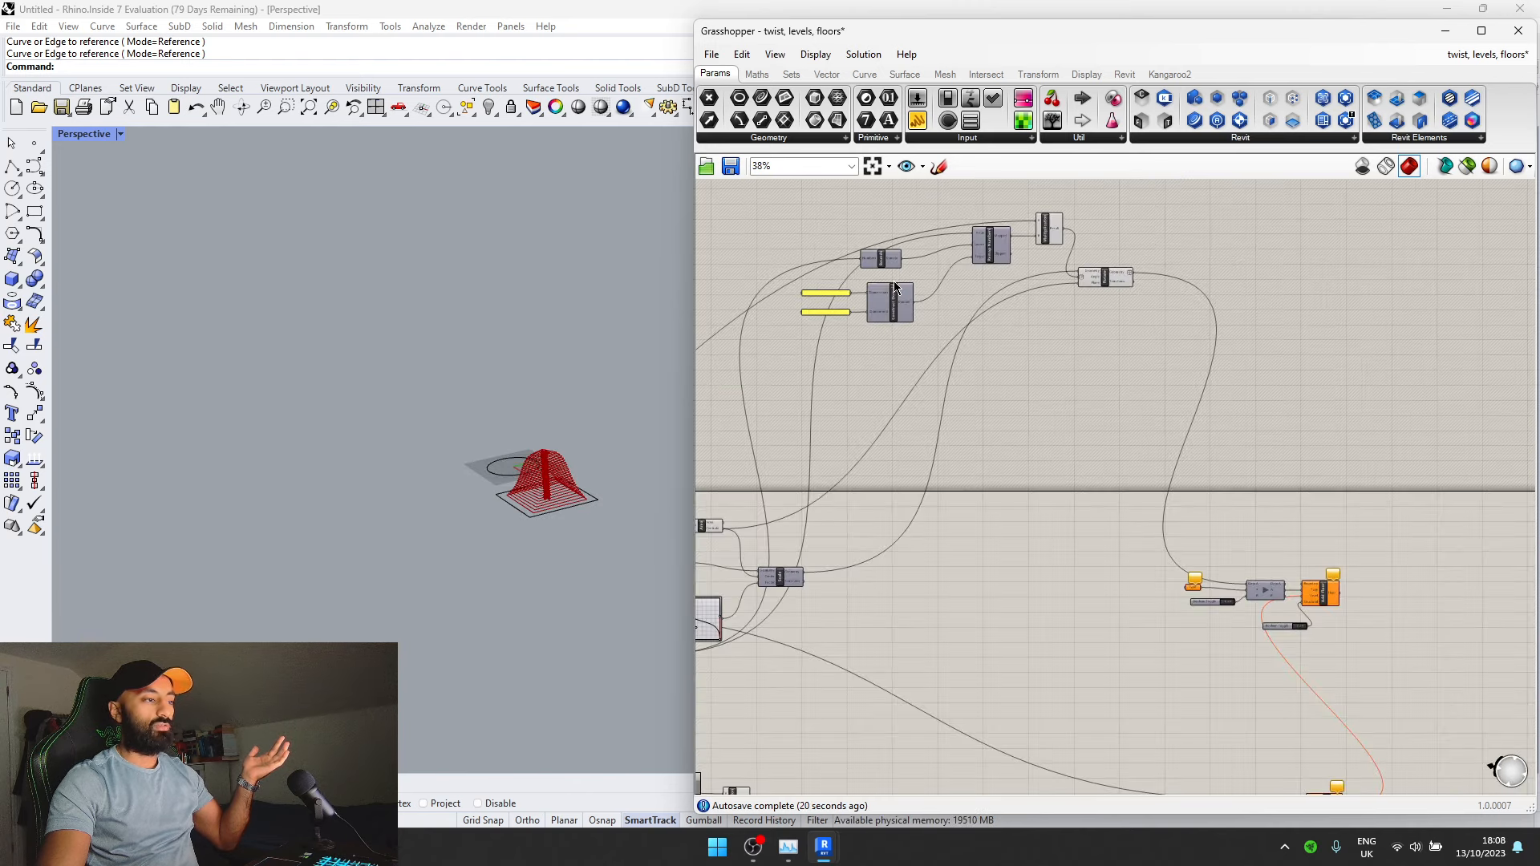
- Inspect the level-naming Range and Format components and the gate with its Boolean Toggle feeding Add Level, and check the tower in Rhino
{"action": "scroll", "coordinate": [1177, 519], "scroll_direction": "up", "scroll_amount": 5}
{"action": "scroll", "coordinate": [1177, 518], "scroll_direction": "up", "scroll_amount": 4}
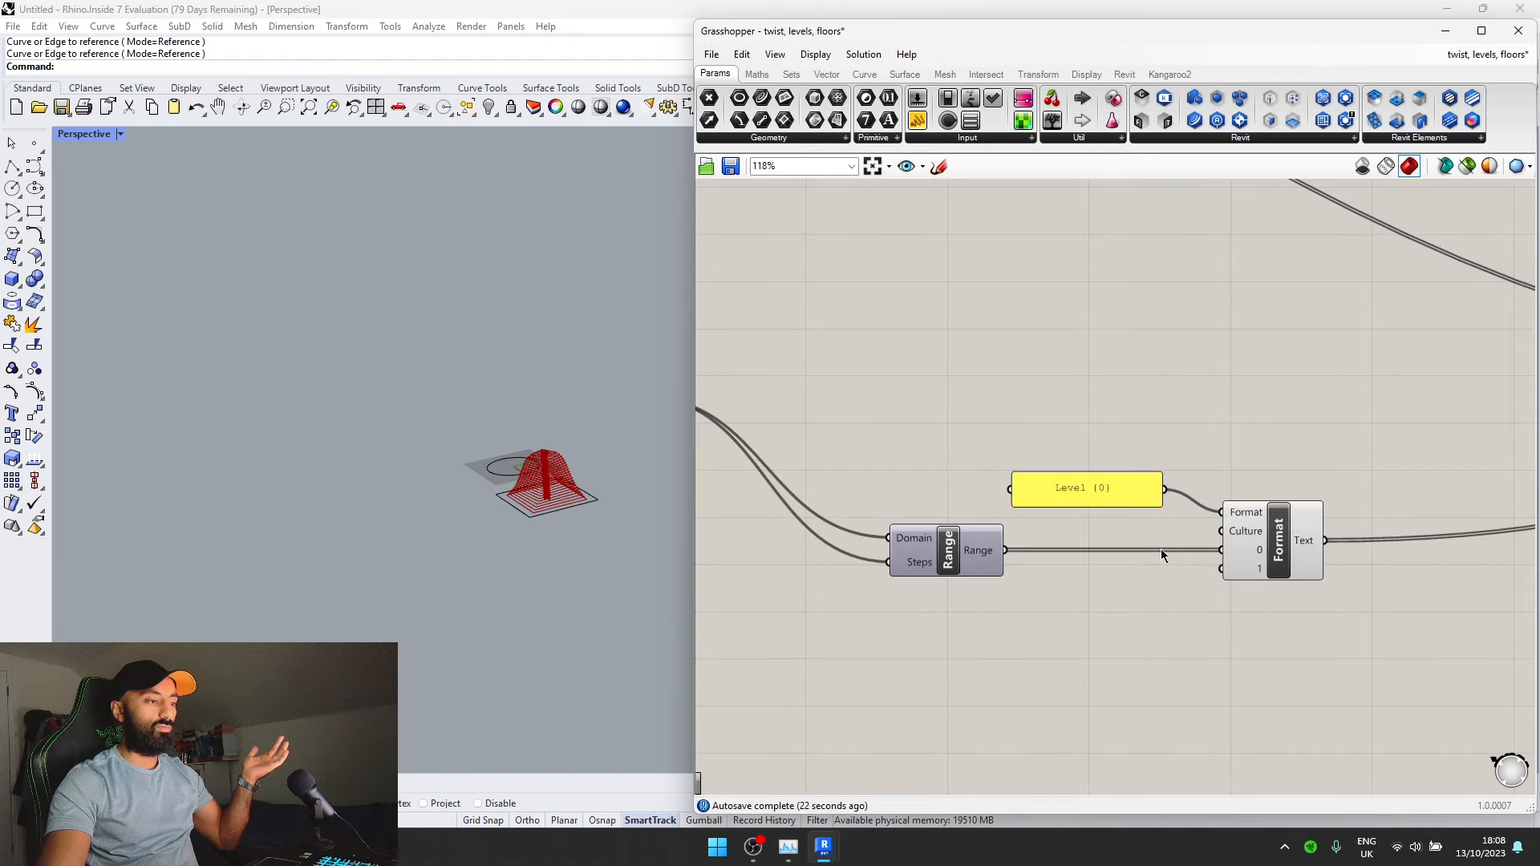
{"action": "scroll", "coordinate": [1055, 462], "scroll_direction": "down", "scroll_amount": 4}
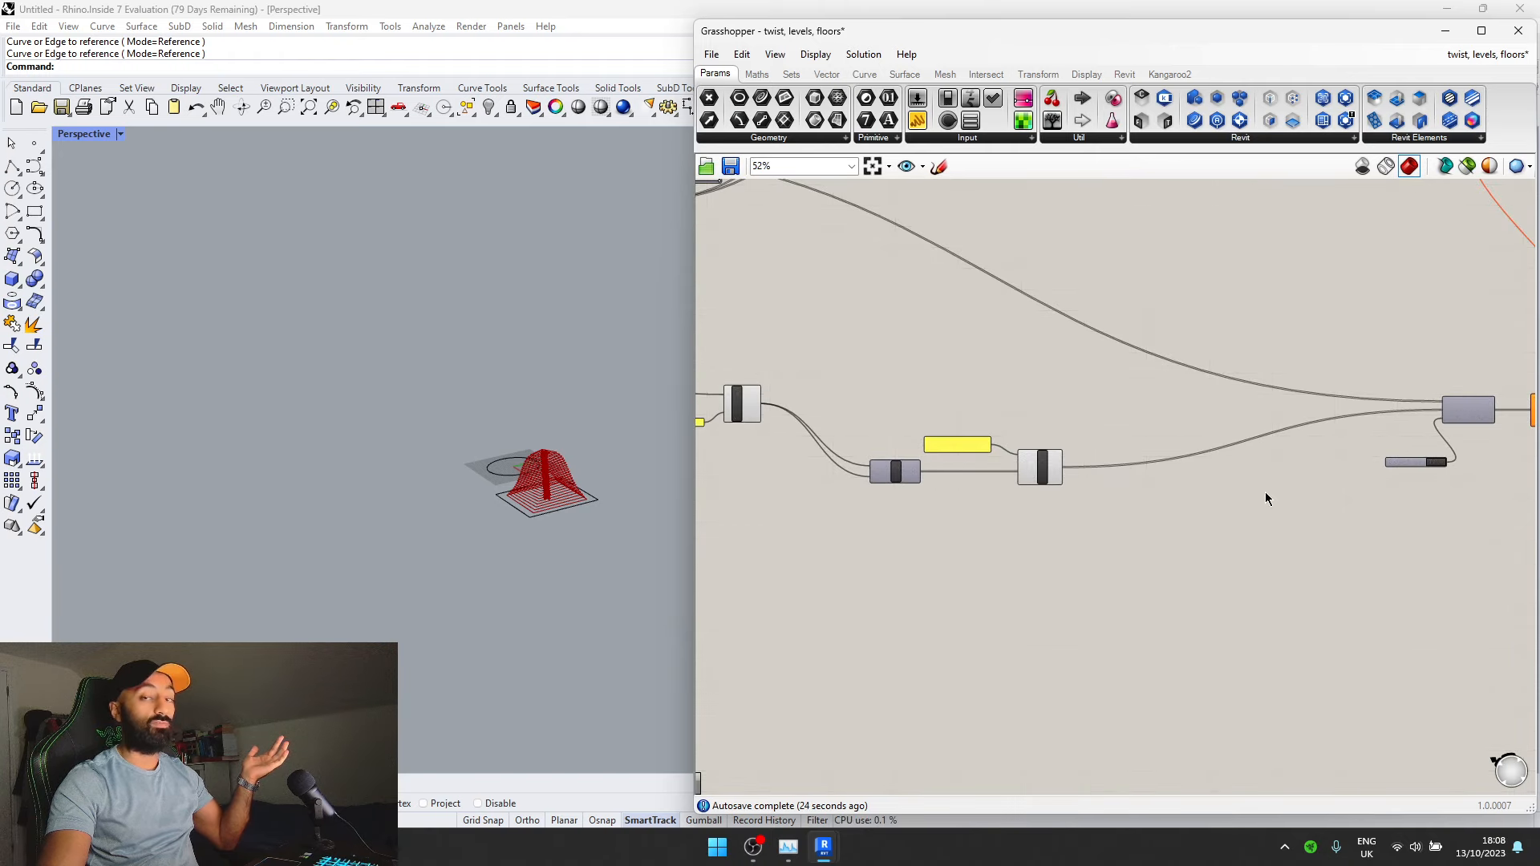
{"action": "scroll", "coordinate": [1169, 472], "scroll_direction": "down", "scroll_amount": 4}
{"action": "scroll", "coordinate": [1318, 493], "scroll_direction": "up", "scroll_amount": 6}
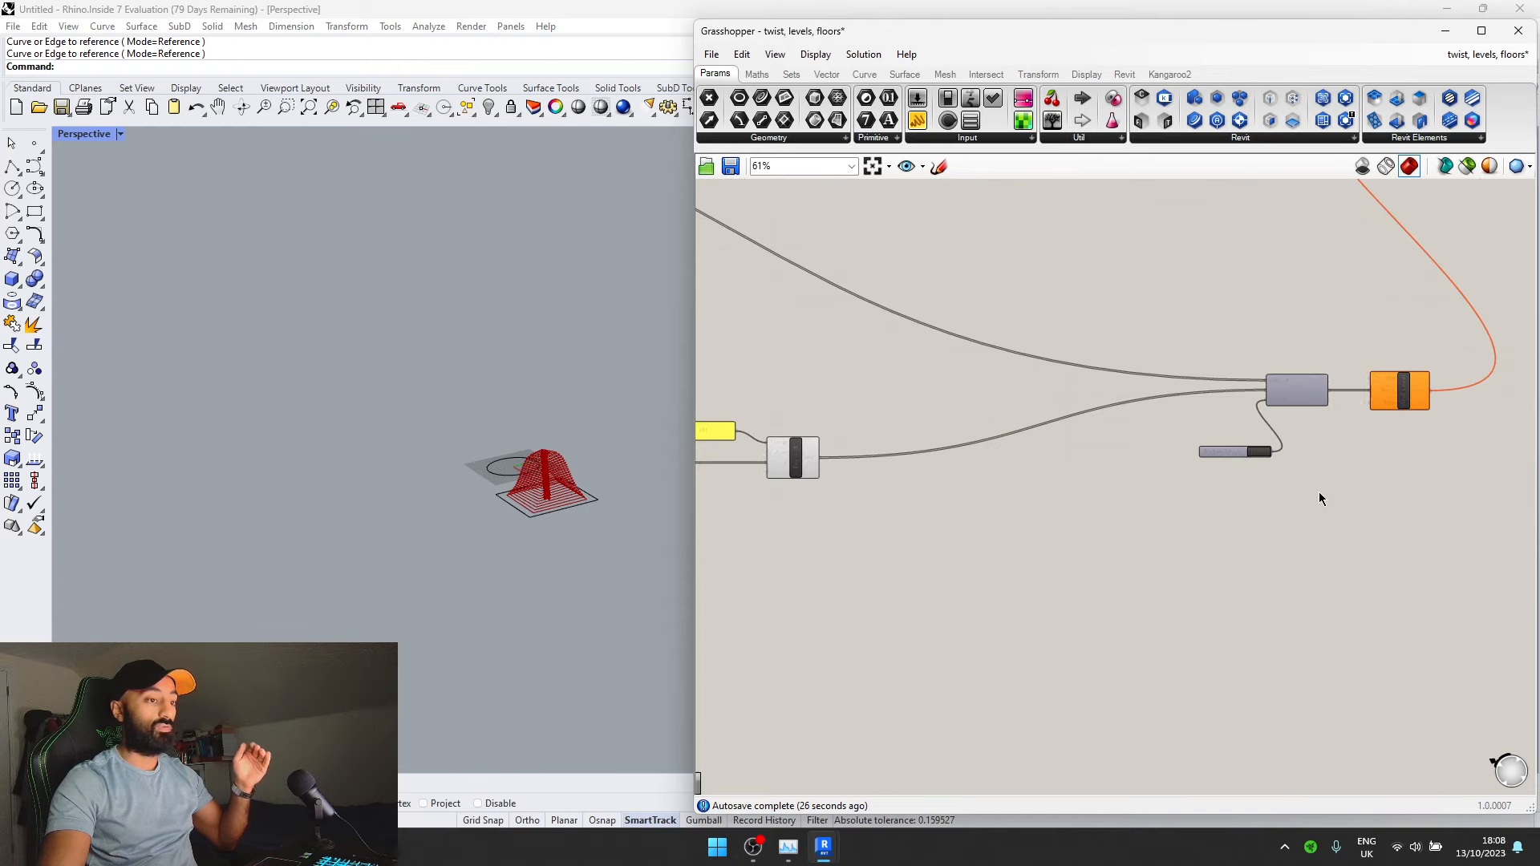
{"action": "scroll", "coordinate": [907, 482], "scroll_direction": "down", "scroll_amount": 3}
{"action": "scroll", "coordinate": [1255, 450], "scroll_direction": "up", "scroll_amount": 3}
{"action": "scroll", "coordinate": [1079, 421], "scroll_direction": "up", "scroll_amount": 4}
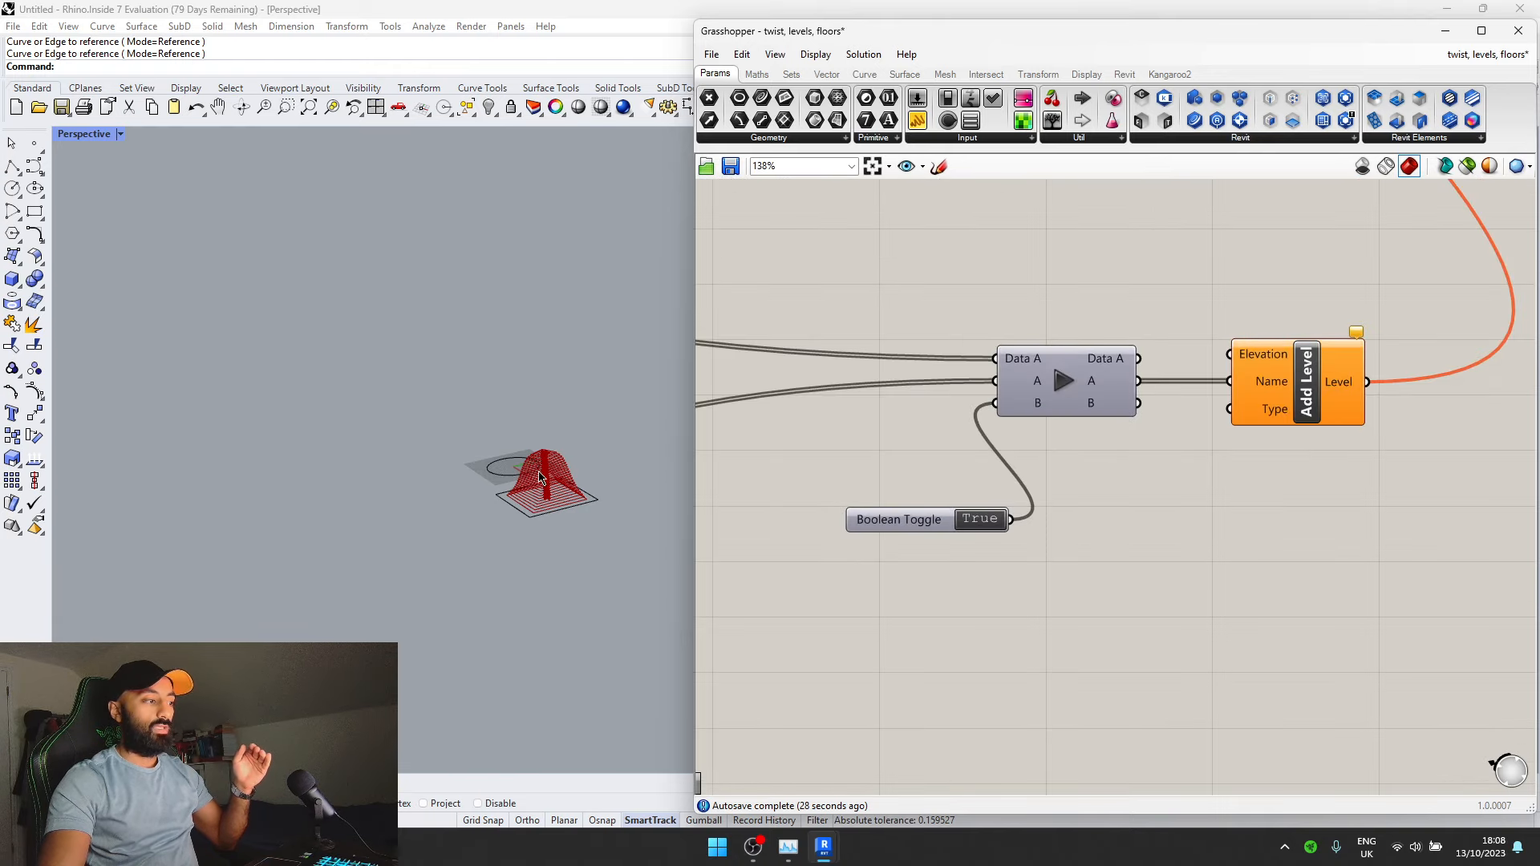
{"action": "scroll", "coordinate": [536, 471], "scroll_direction": "up", "scroll_amount": 6}
{"action": "scroll", "coordinate": [469, 480], "scroll_direction": "down", "scroll_amount": 6}
{"action": "scroll", "coordinate": [590, 478], "scroll_direction": "up", "scroll_amount": 4}
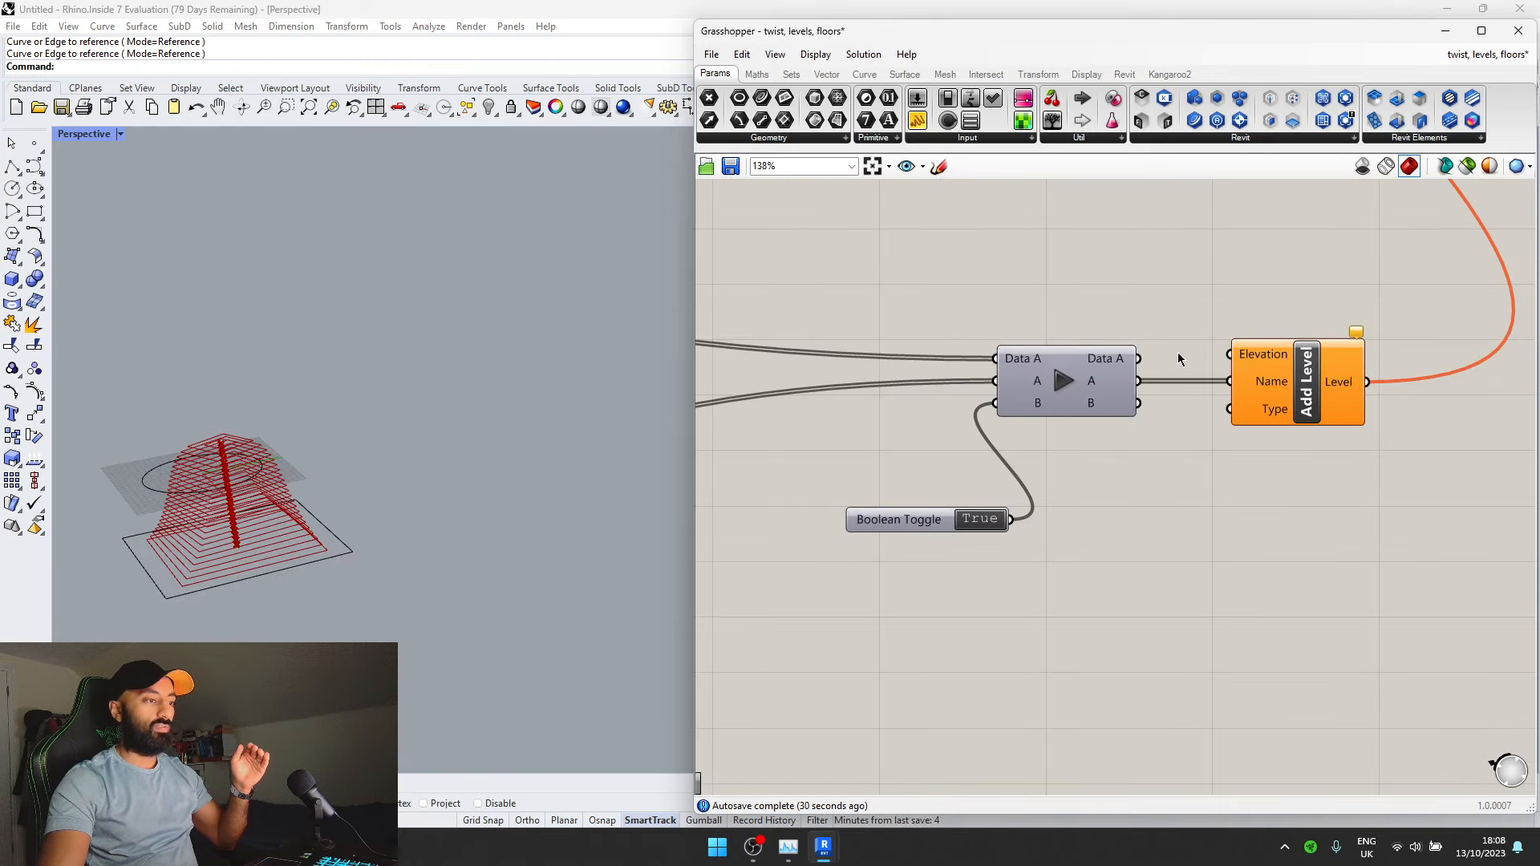
- Connect the gate's Data A output to Add Level's Elevation input and run the gate to generate the Revit levels
{"action": "scroll", "coordinate": [1178, 357], "scroll_direction": "up", "scroll_amount": 5}
{"action": "scroll", "coordinate": [1091, 383], "scroll_direction": "down", "scroll_amount": 3}
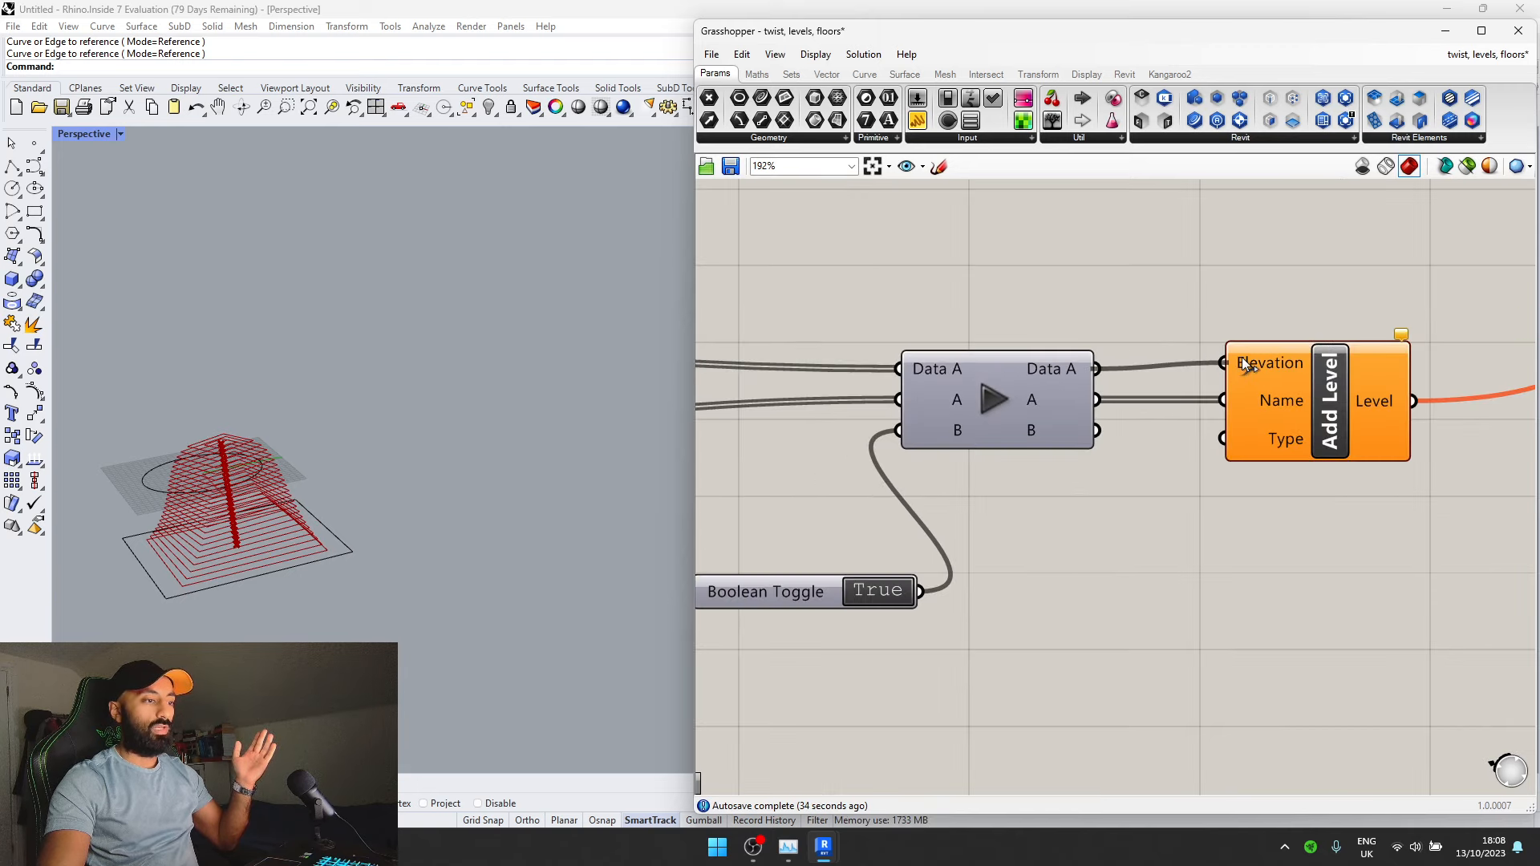
{"action": "left_click", "coordinate": [1005, 414]}
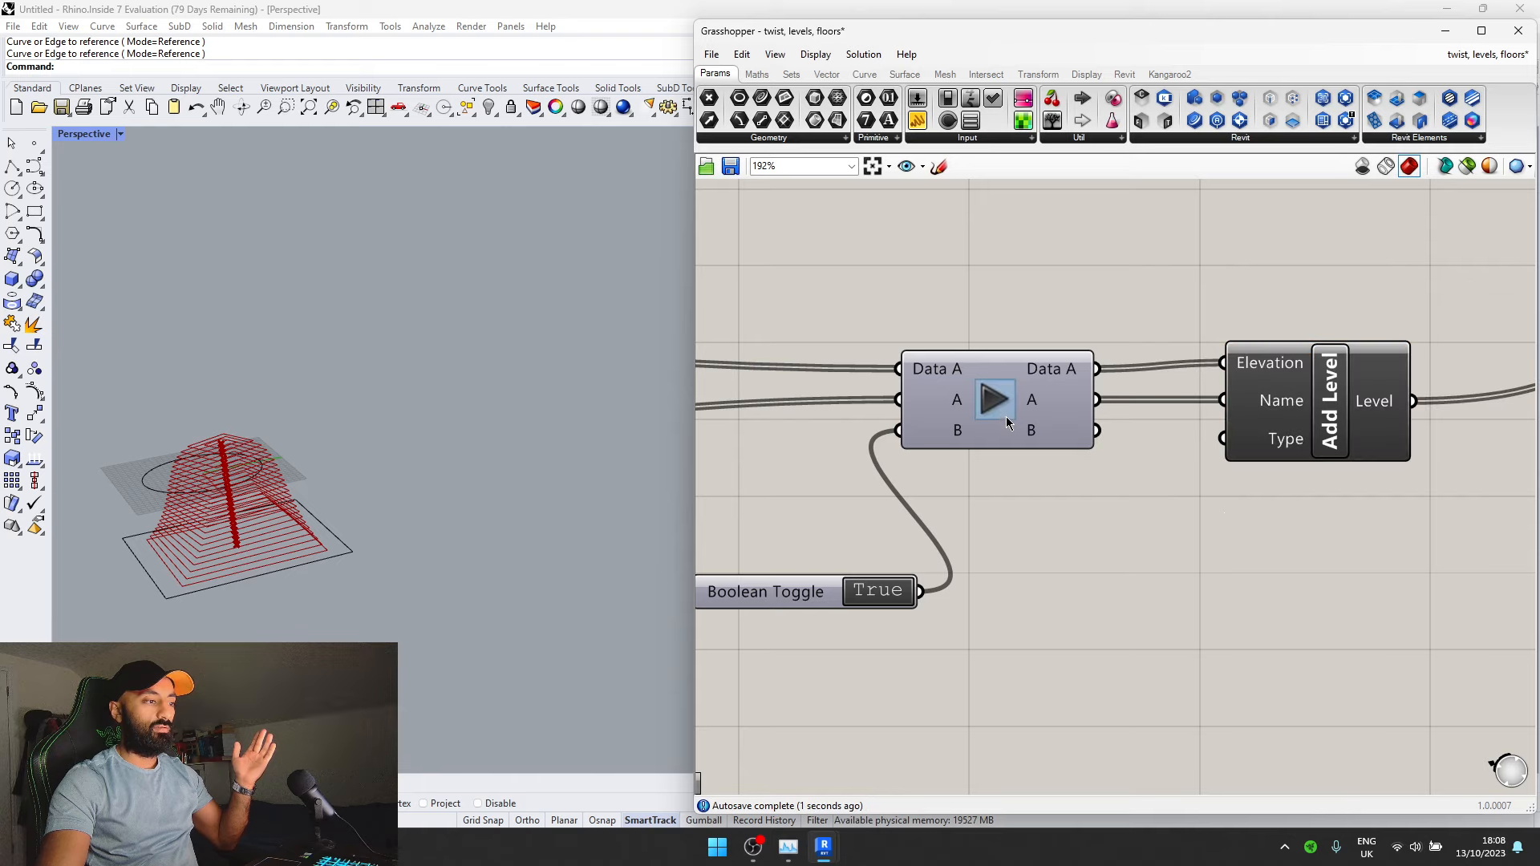
{"action": "scroll", "coordinate": [529, 485], "scroll_direction": "down", "scroll_amount": 4}
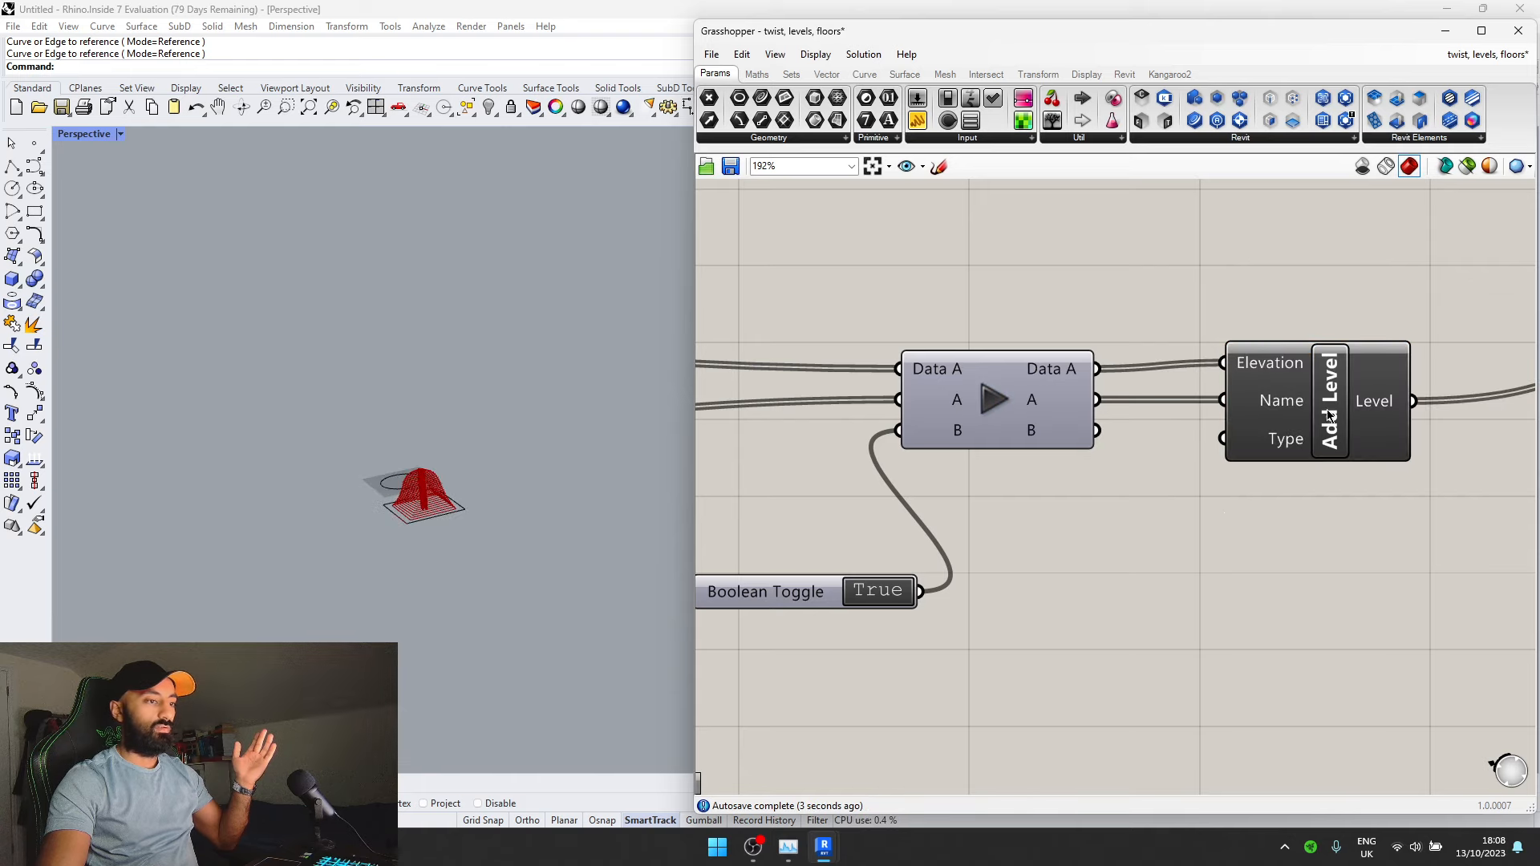
- Switch to Revit and inspect the names and elevations of the generated levels in the 3D view
{"action": "left_click", "coordinate": [1460, 10]}
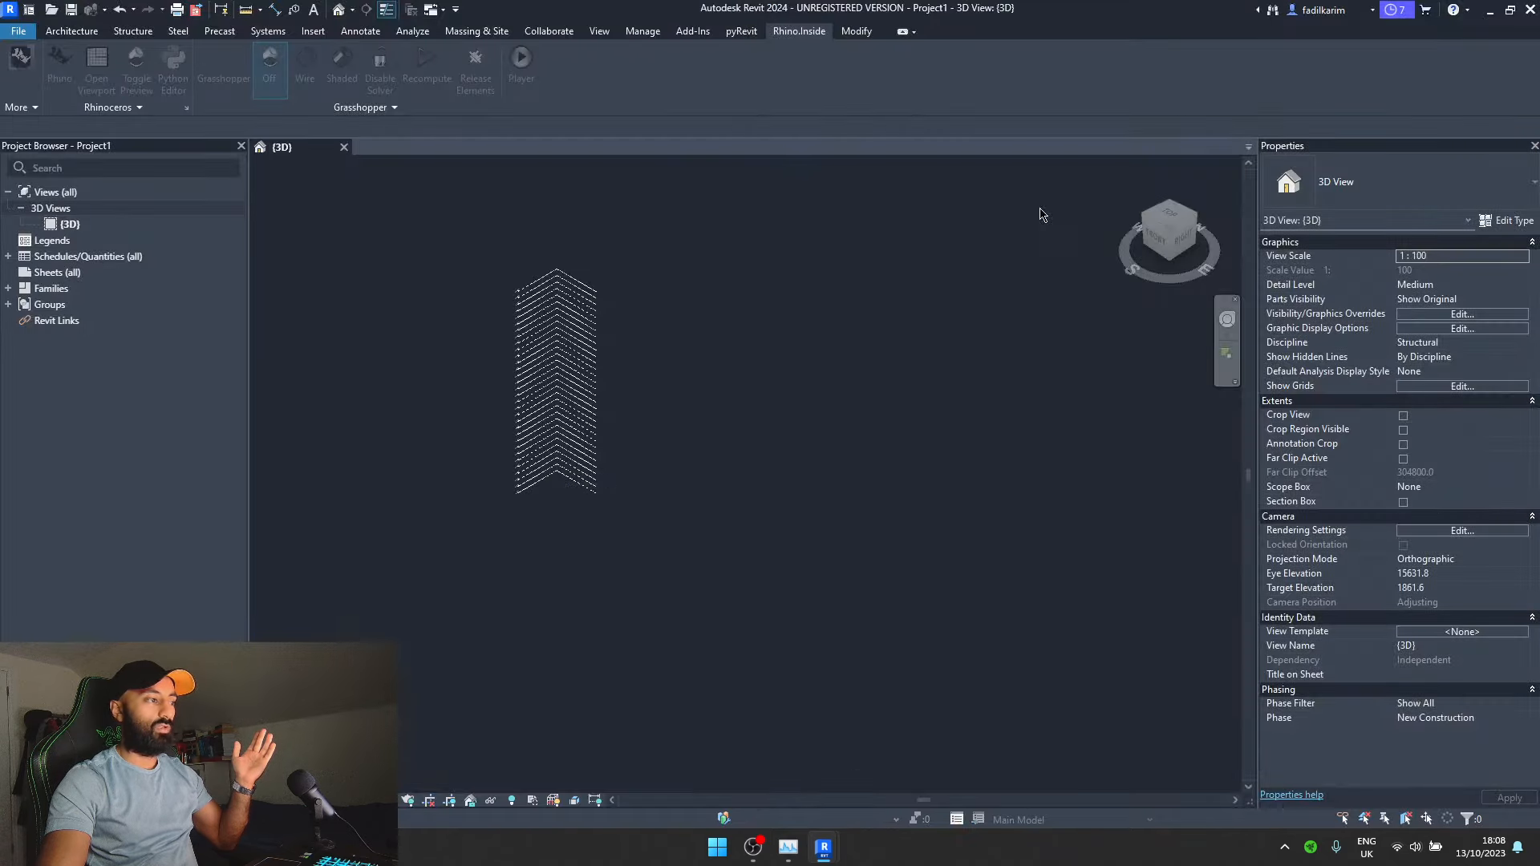
{"action": "scroll", "coordinate": [540, 268], "scroll_direction": "up", "scroll_amount": 5}
{"action": "scroll", "coordinate": [714, 304], "scroll_direction": "up", "scroll_amount": 5}
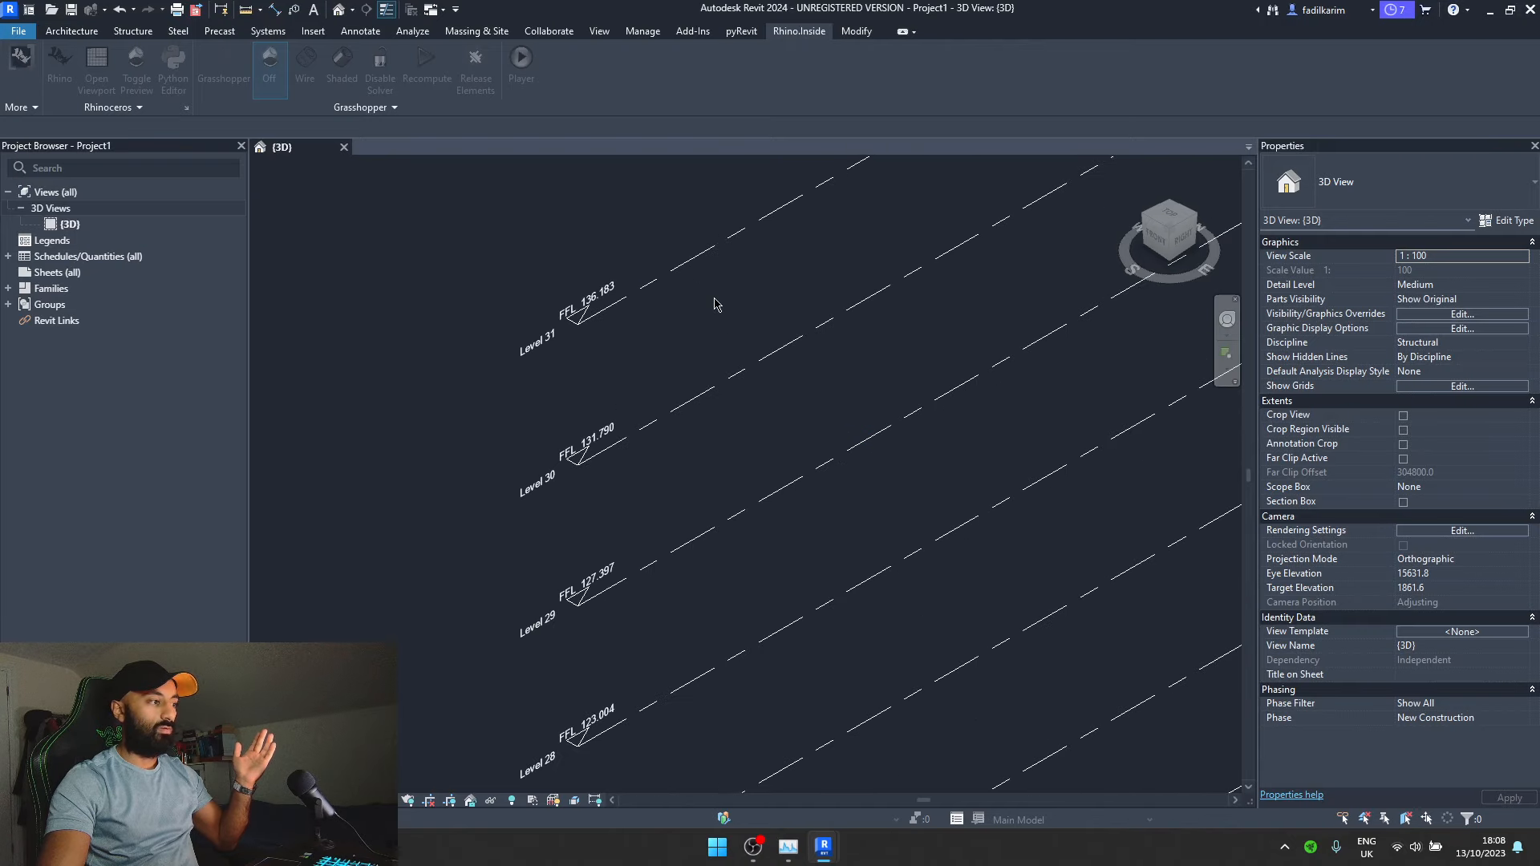
{"action": "scroll", "coordinate": [713, 304], "scroll_direction": "down", "scroll_amount": 6}
{"action": "scroll", "coordinate": [657, 325], "scroll_direction": "up", "scroll_amount": 5}
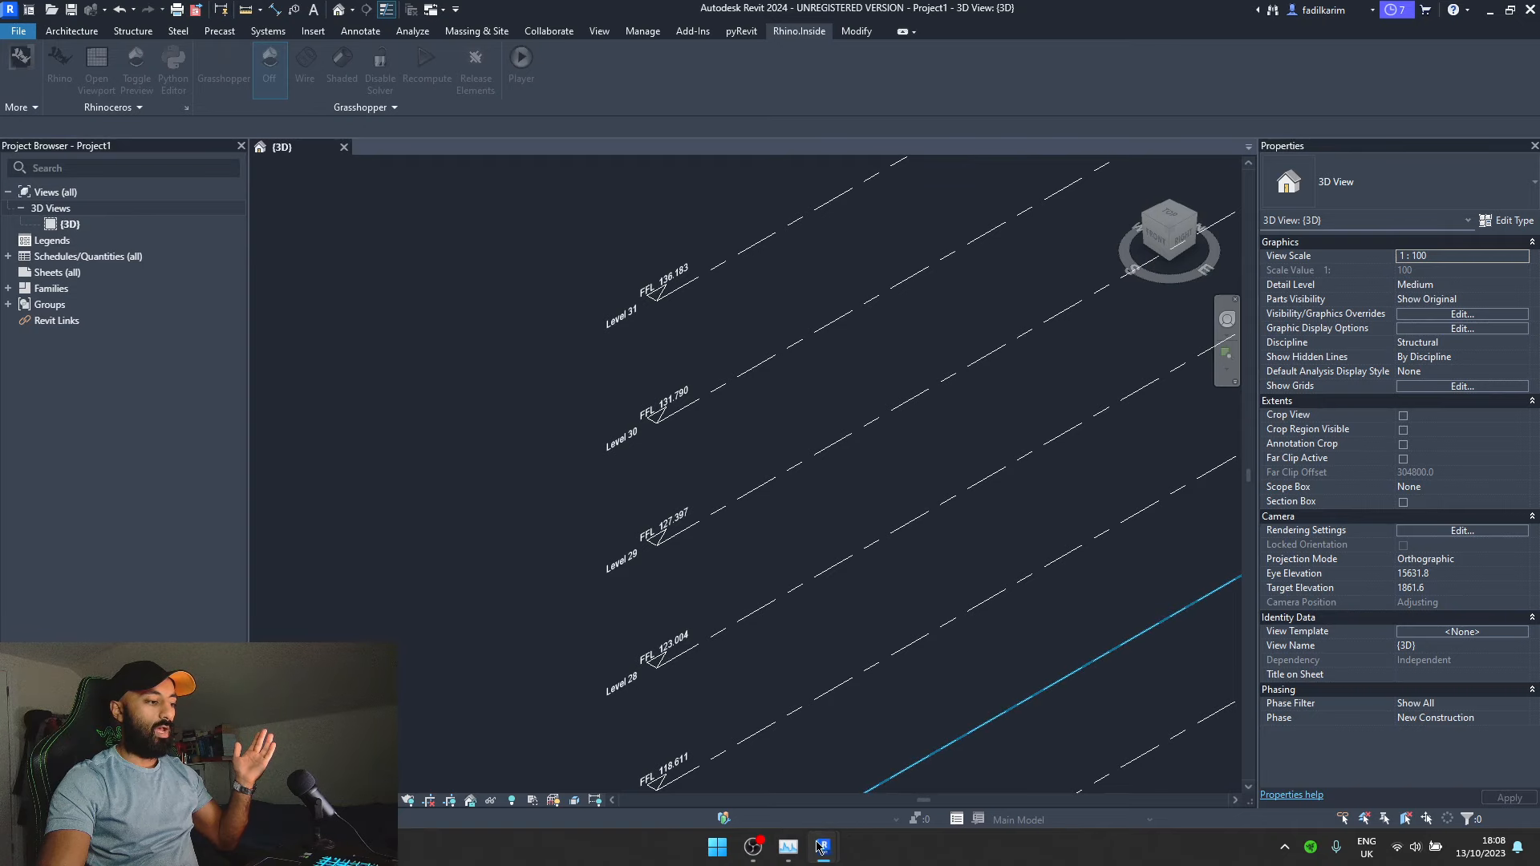
- Return to Grasshopper and set the No. Floors slider to 26
{"action": "left_click", "coordinate": [822, 847]}
{"action": "scroll", "coordinate": [1028, 416], "scroll_direction": "down", "scroll_amount": 8}
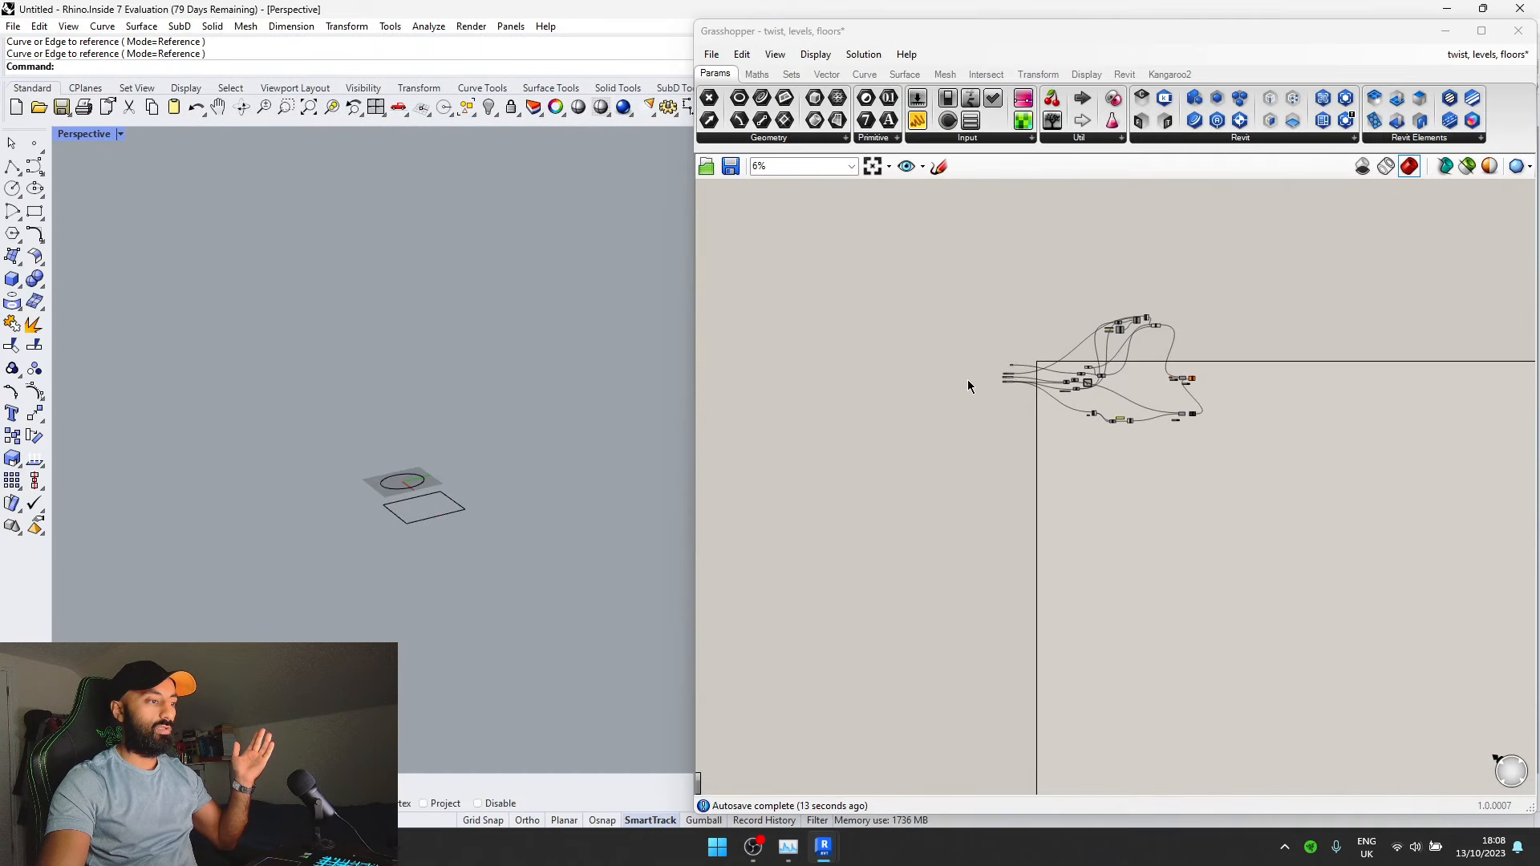
{"action": "scroll", "coordinate": [1043, 393], "scroll_direction": "up", "scroll_amount": 15}
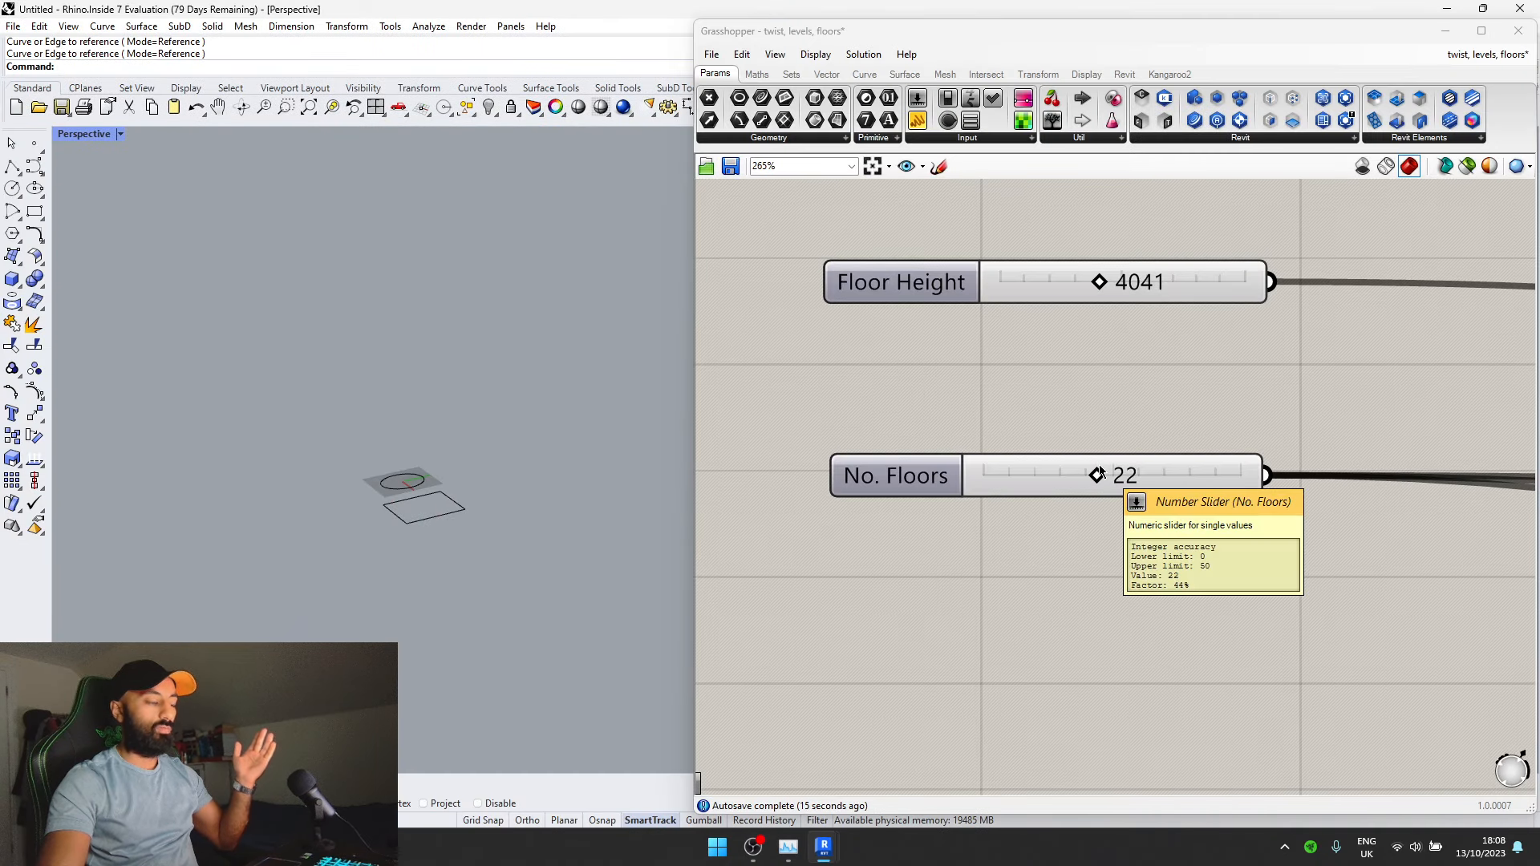
{"action": "left_click", "coordinate": [1099, 474]}
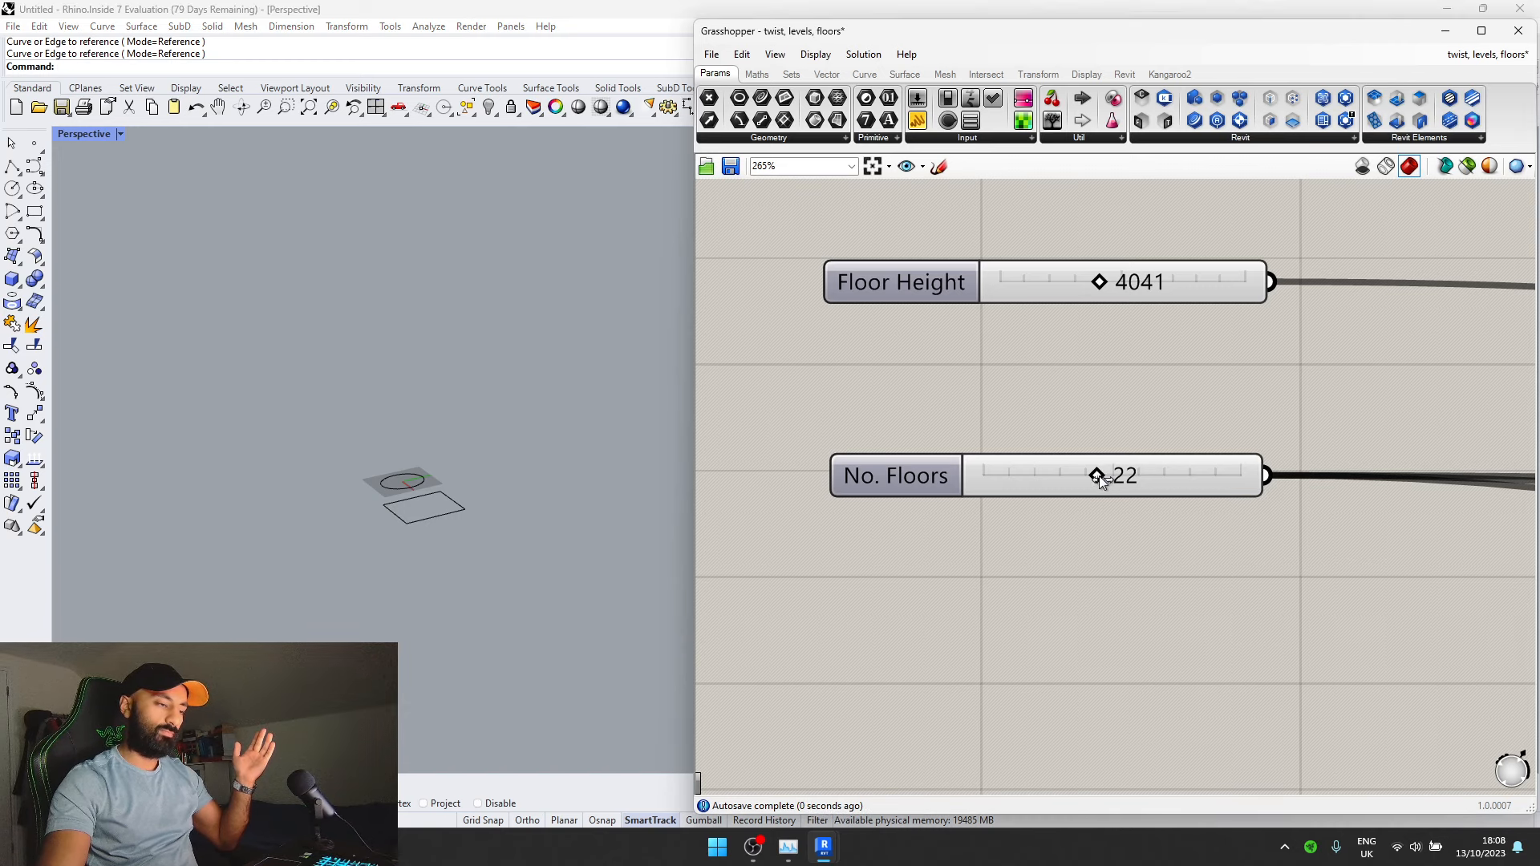
{"action": "mouse_move", "coordinate": [1099, 475]}
{"action": "left_mouse_down"}
{"action": "mouse_move", "coordinate": [1157, 482]}
{"action": "mouse_move", "coordinate": [1121, 490]}
{"action": "left_mouse_up"}
- Run the gate feeding Add Level to push the new floor count to Revit, leaving its Boolean Toggle at True
{"action": "scroll", "coordinate": [969, 507], "scroll_direction": "down", "scroll_amount": 5}
{"action": "scroll", "coordinate": [908, 571], "scroll_direction": "up", "scroll_amount": 5}
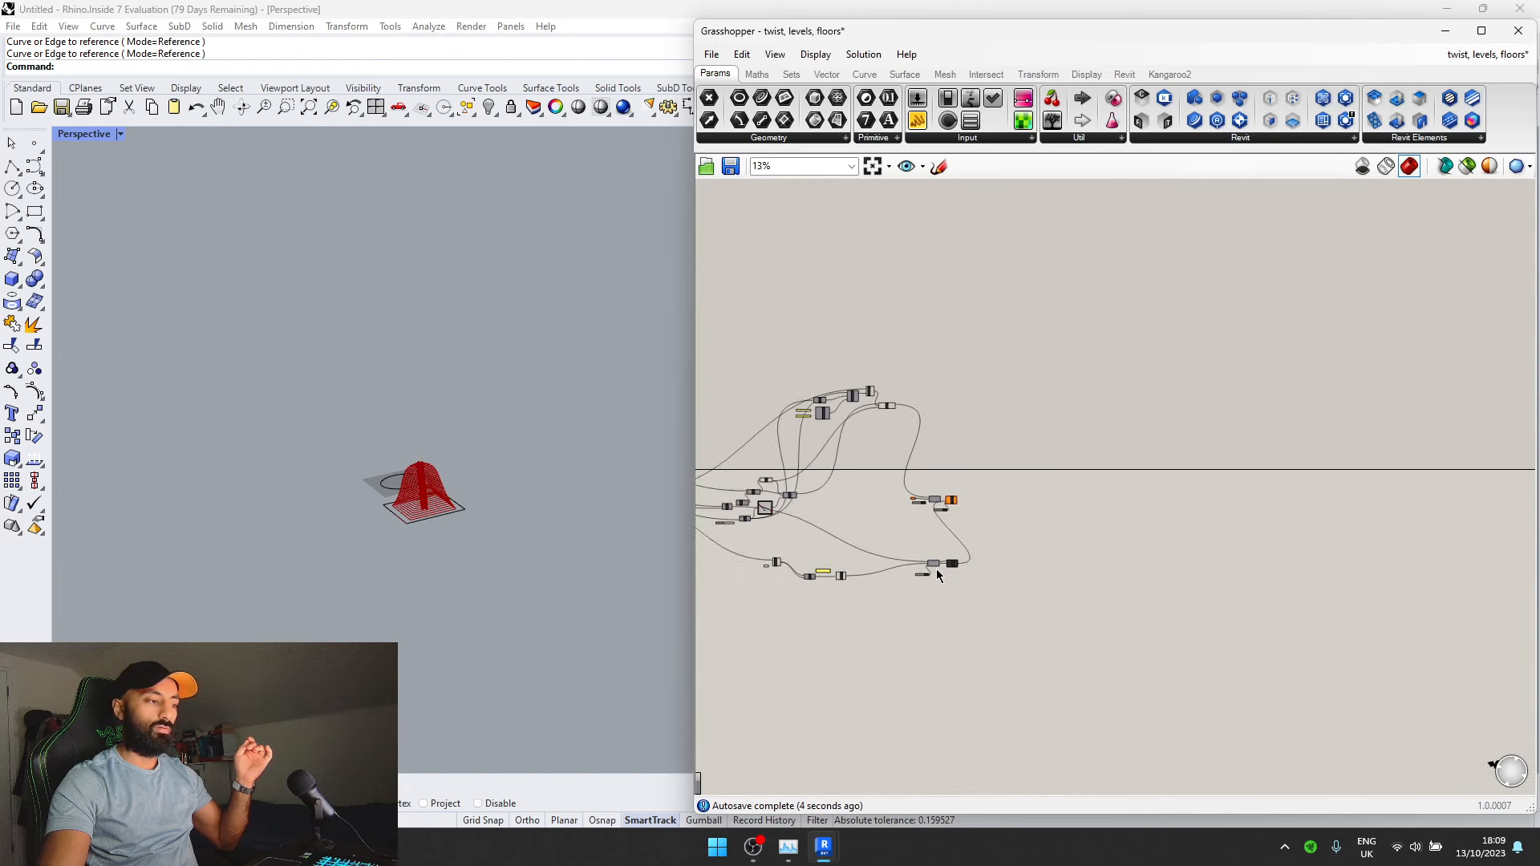
{"action": "left_click", "coordinate": [831, 571]}
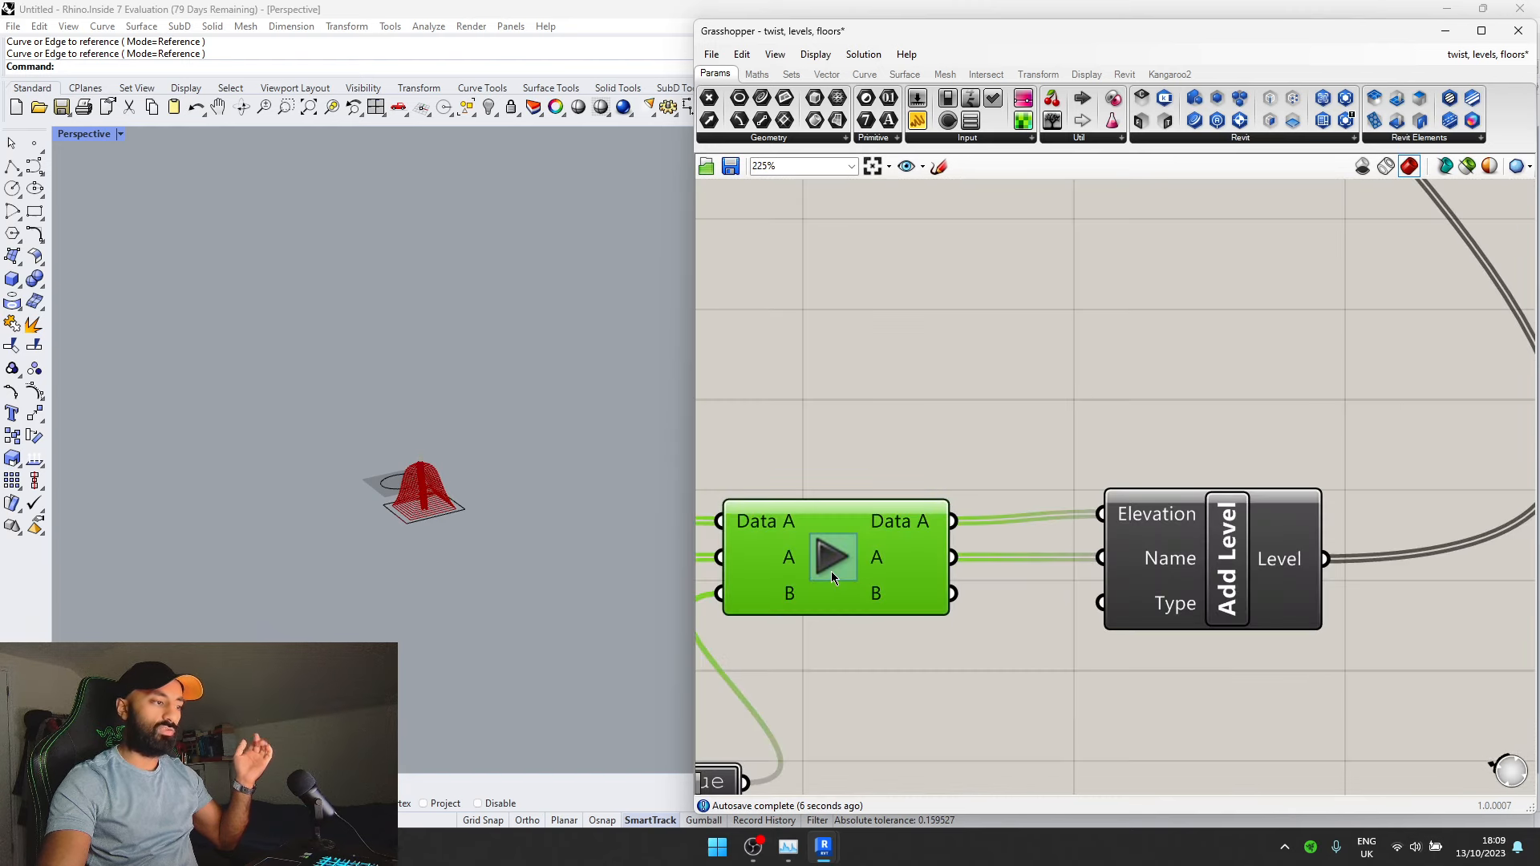
{"action": "scroll", "coordinate": [986, 586], "scroll_direction": "down", "scroll_amount": 4}
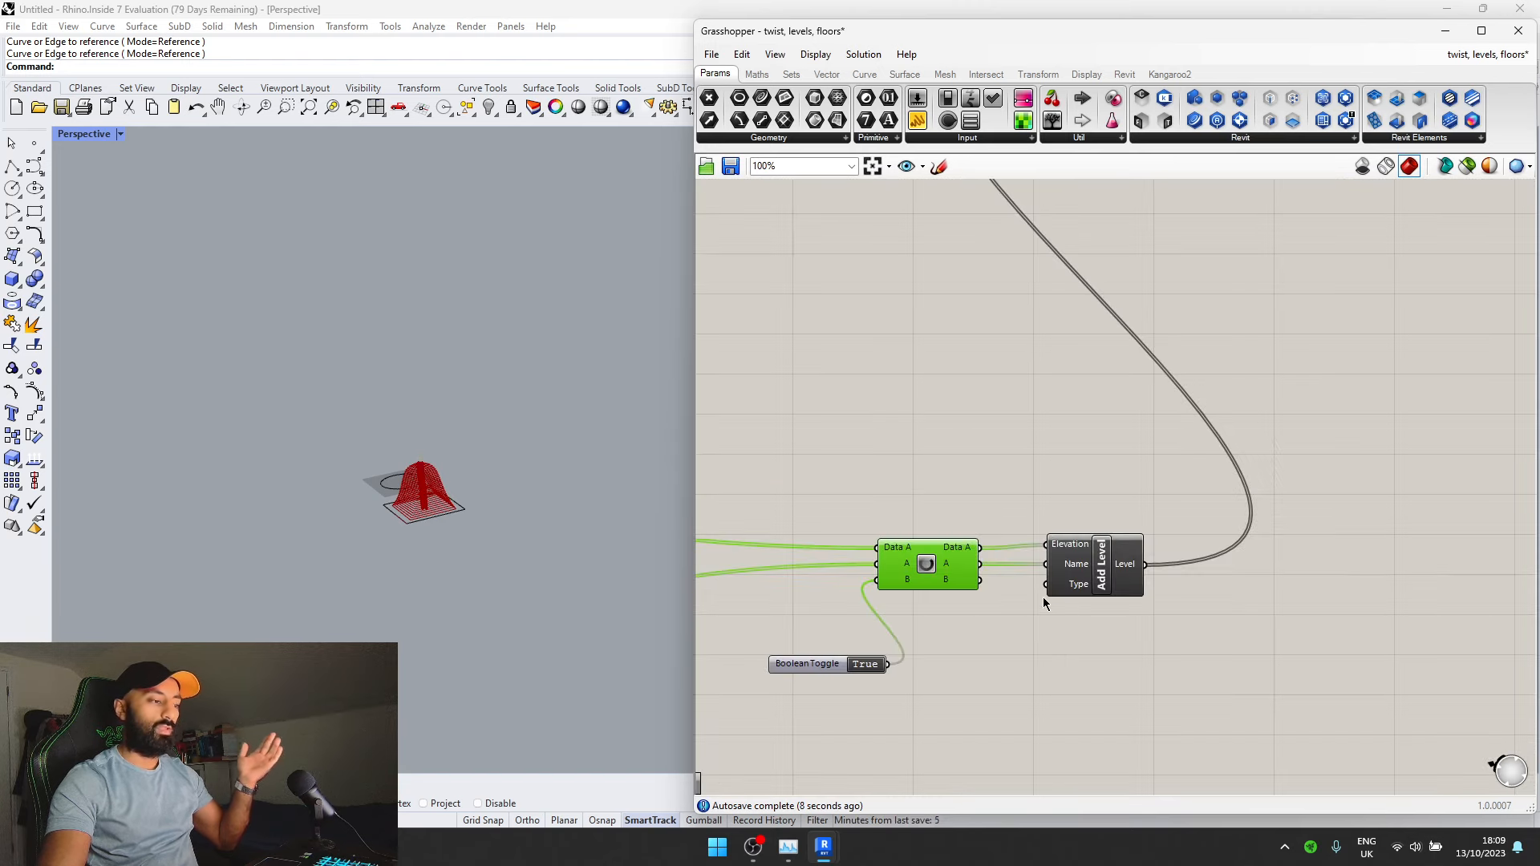
{"action": "scroll", "coordinate": [877, 658], "scroll_direction": "up", "scroll_amount": 6}
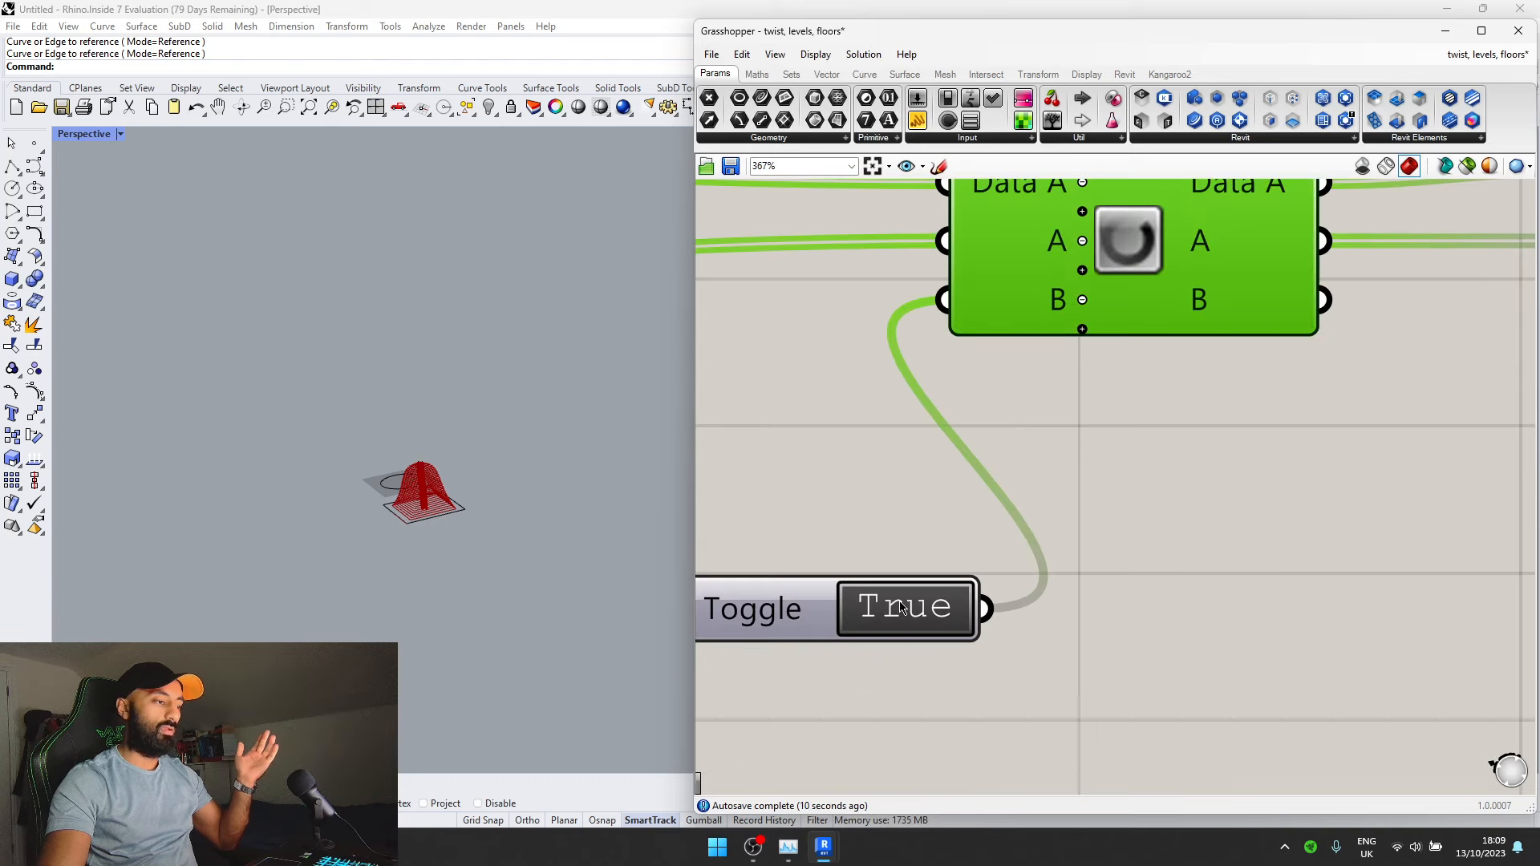
{"action": "double_click", "coordinate": [897, 617]}
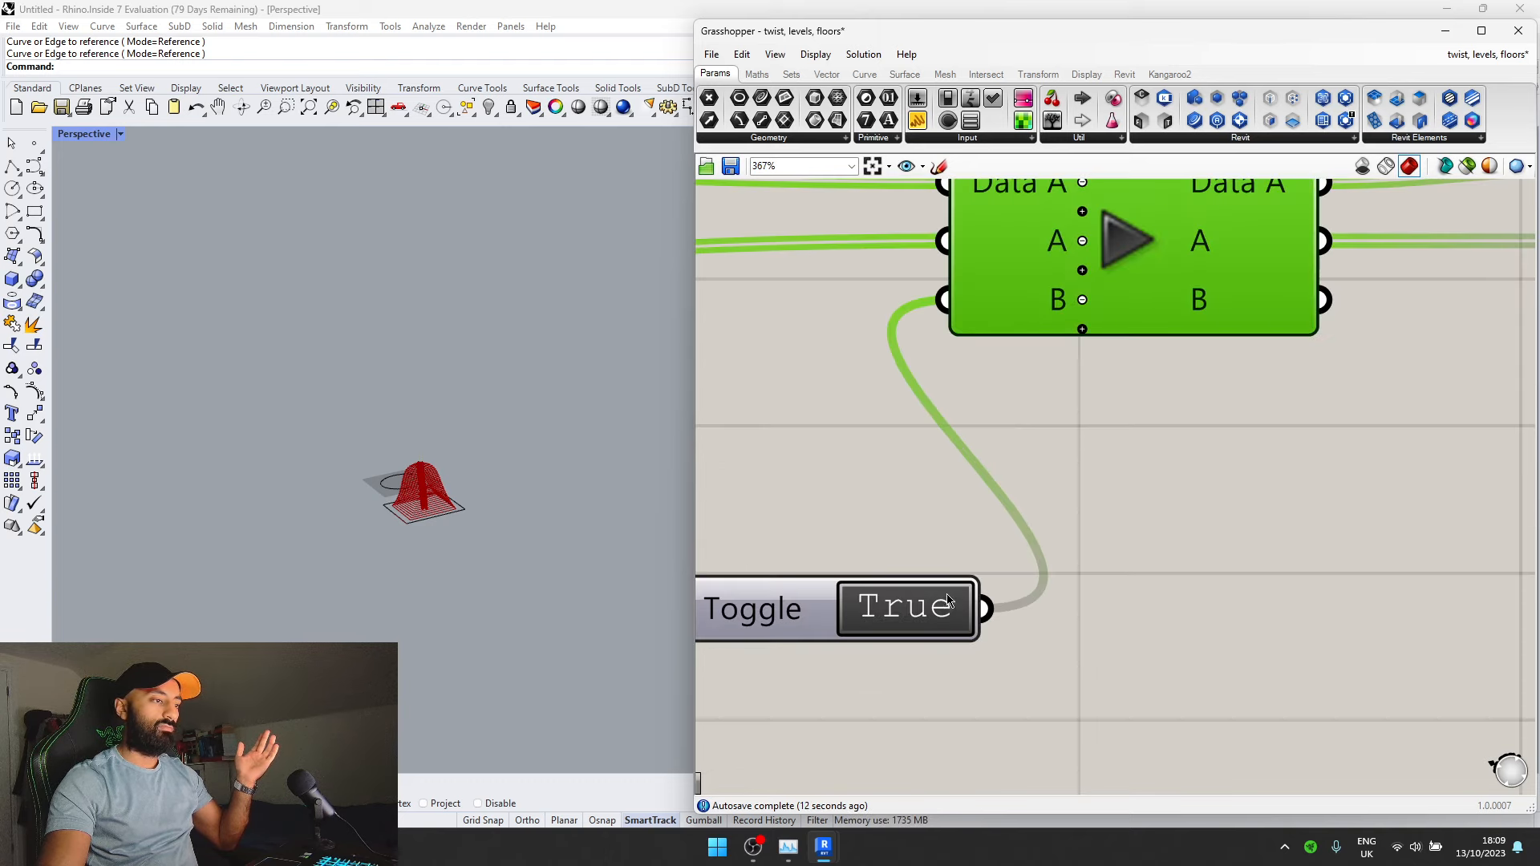
{"action": "scroll", "coordinate": [949, 603], "scroll_direction": "down", "scroll_amount": 5}
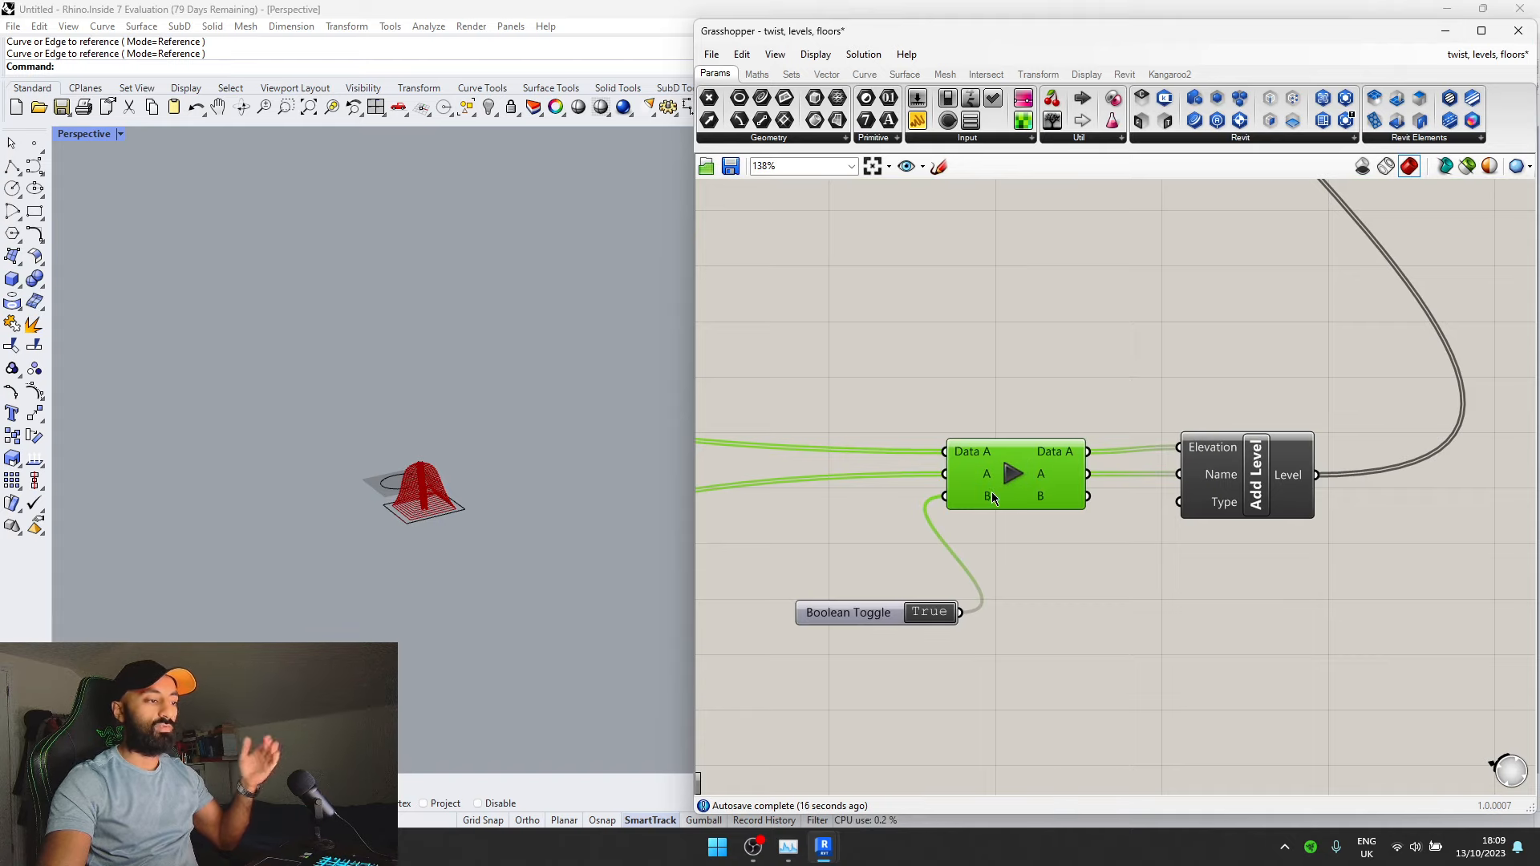
- Switch to Revit and check the updated level stack and its level labels in the 3D view
{"action": "left_click", "coordinate": [1447, 9]}
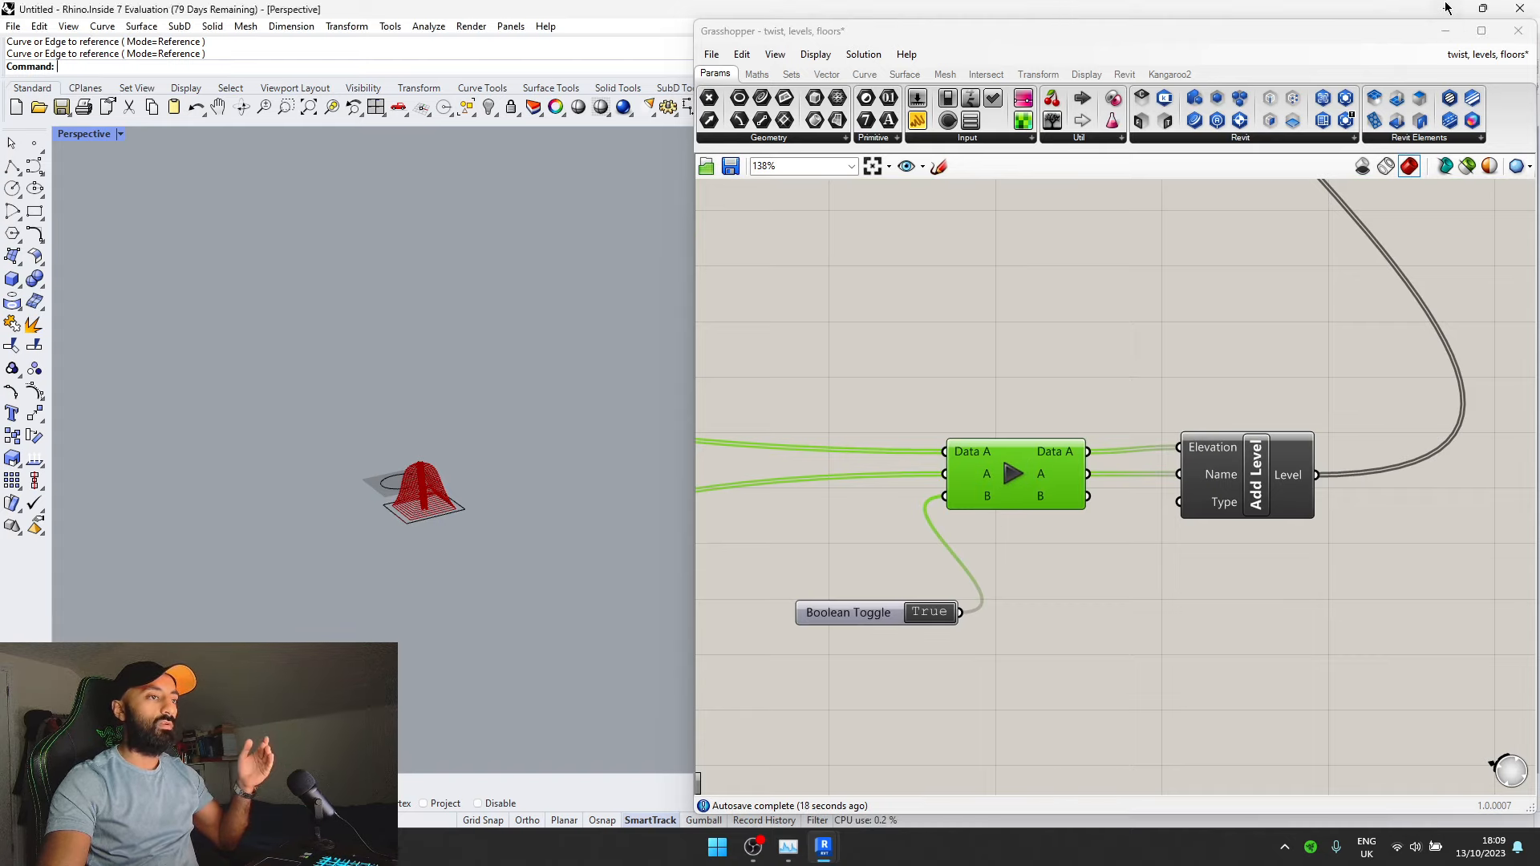
{"action": "scroll", "coordinate": [760, 383], "scroll_direction": "down", "scroll_amount": 3}
{"action": "scroll", "coordinate": [816, 404], "scroll_direction": "up", "scroll_amount": 6}
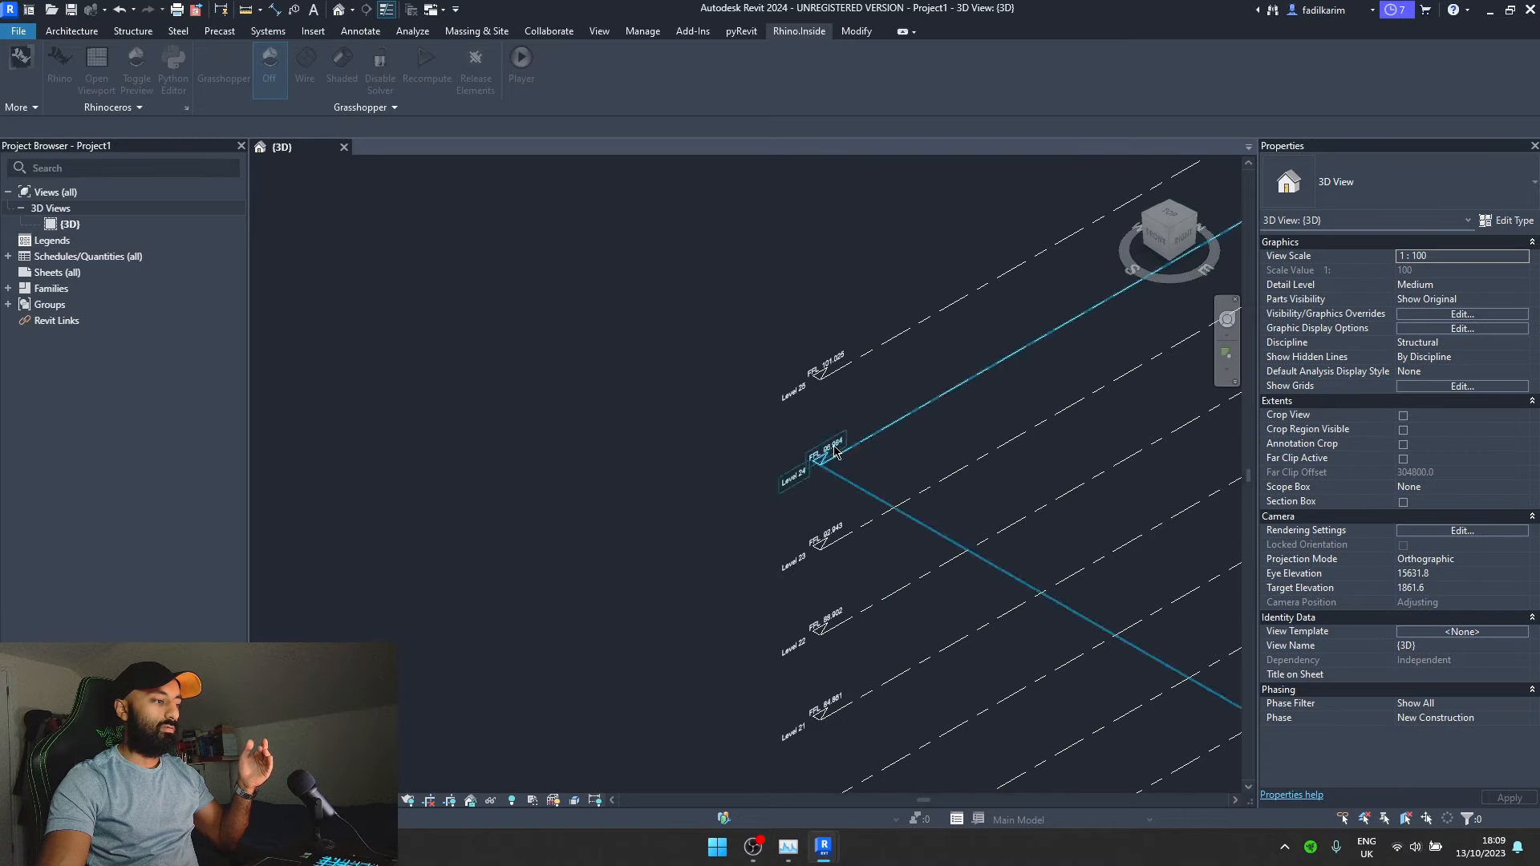
{"action": "scroll", "coordinate": [811, 397], "scroll_direction": "up", "scroll_amount": 2}
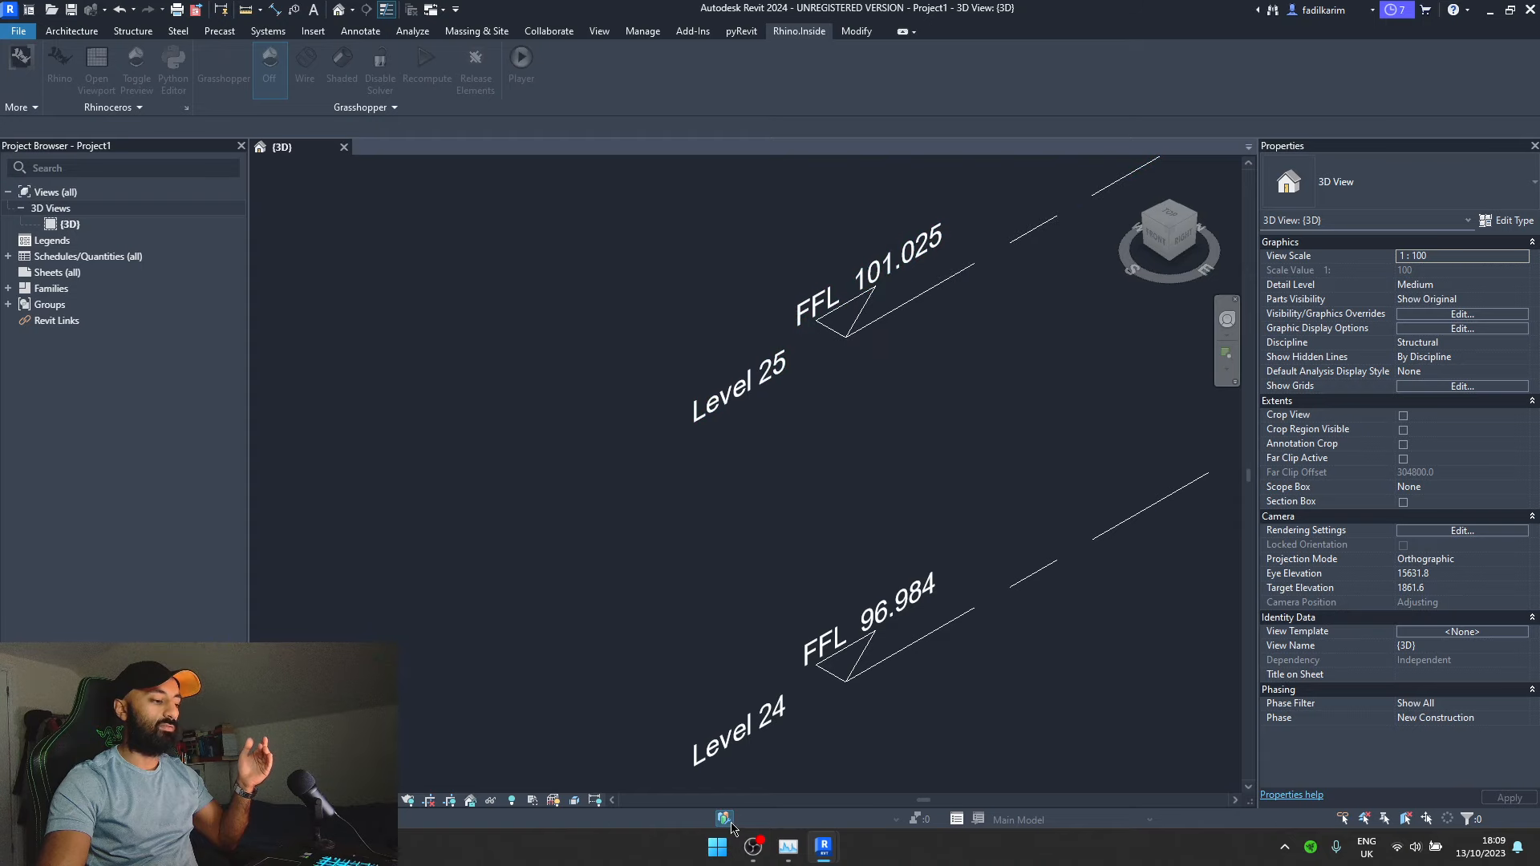
- Return to Grasshopper, decline the error report raised on the Type parameter ahead of Add Floor, and delete that parameter
{"action": "mouse_move", "coordinate": [824, 846]}
{"action": "left_click", "coordinate": [874, 794]}
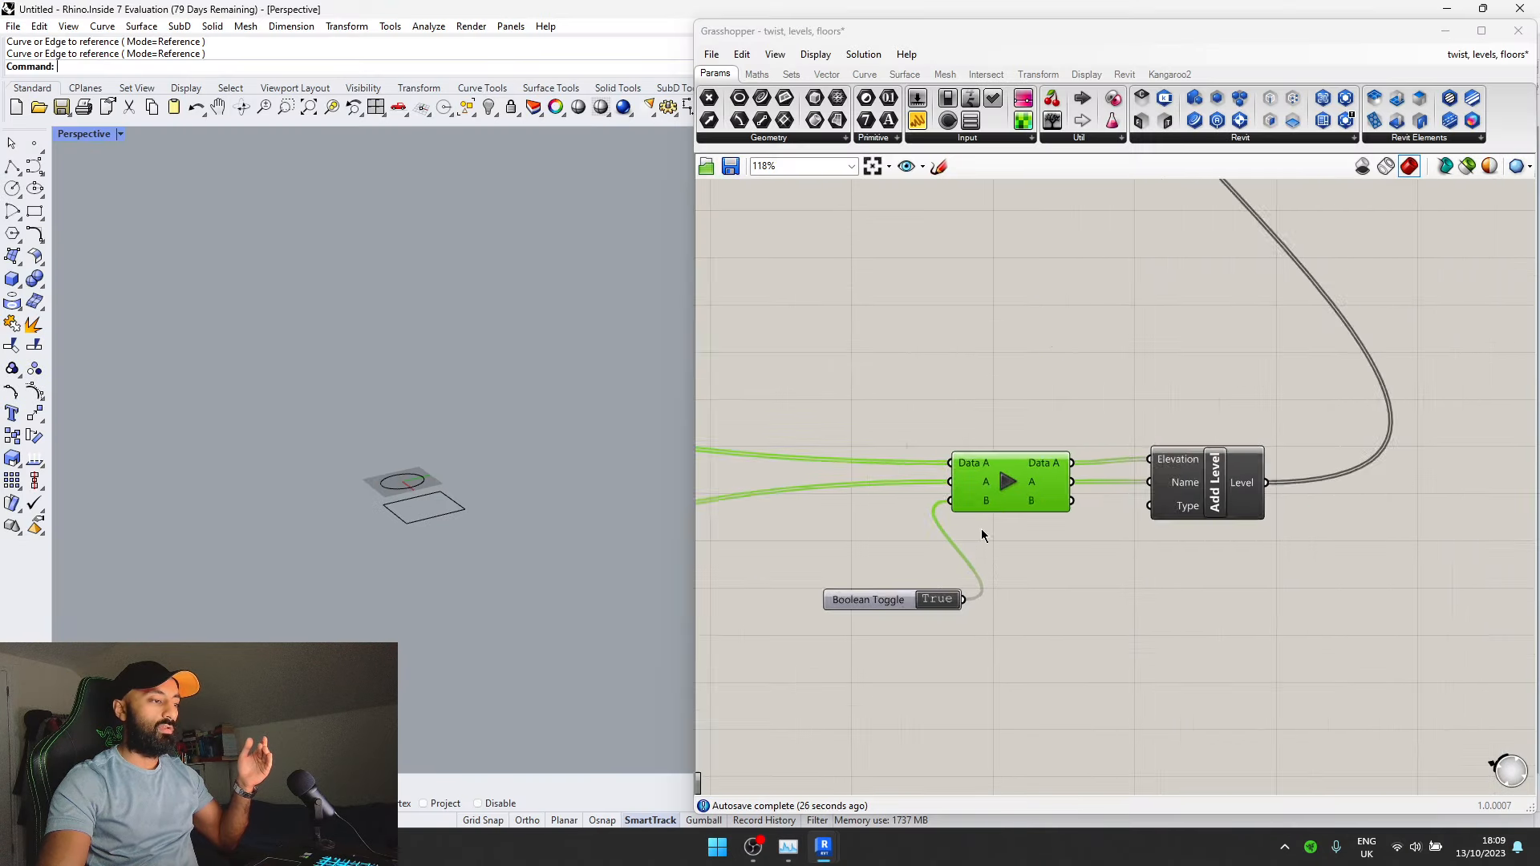
{"action": "scroll", "coordinate": [1003, 518], "scroll_direction": "down", "scroll_amount": 6}
{"action": "scroll", "coordinate": [802, 481], "scroll_direction": "up", "scroll_amount": 5}
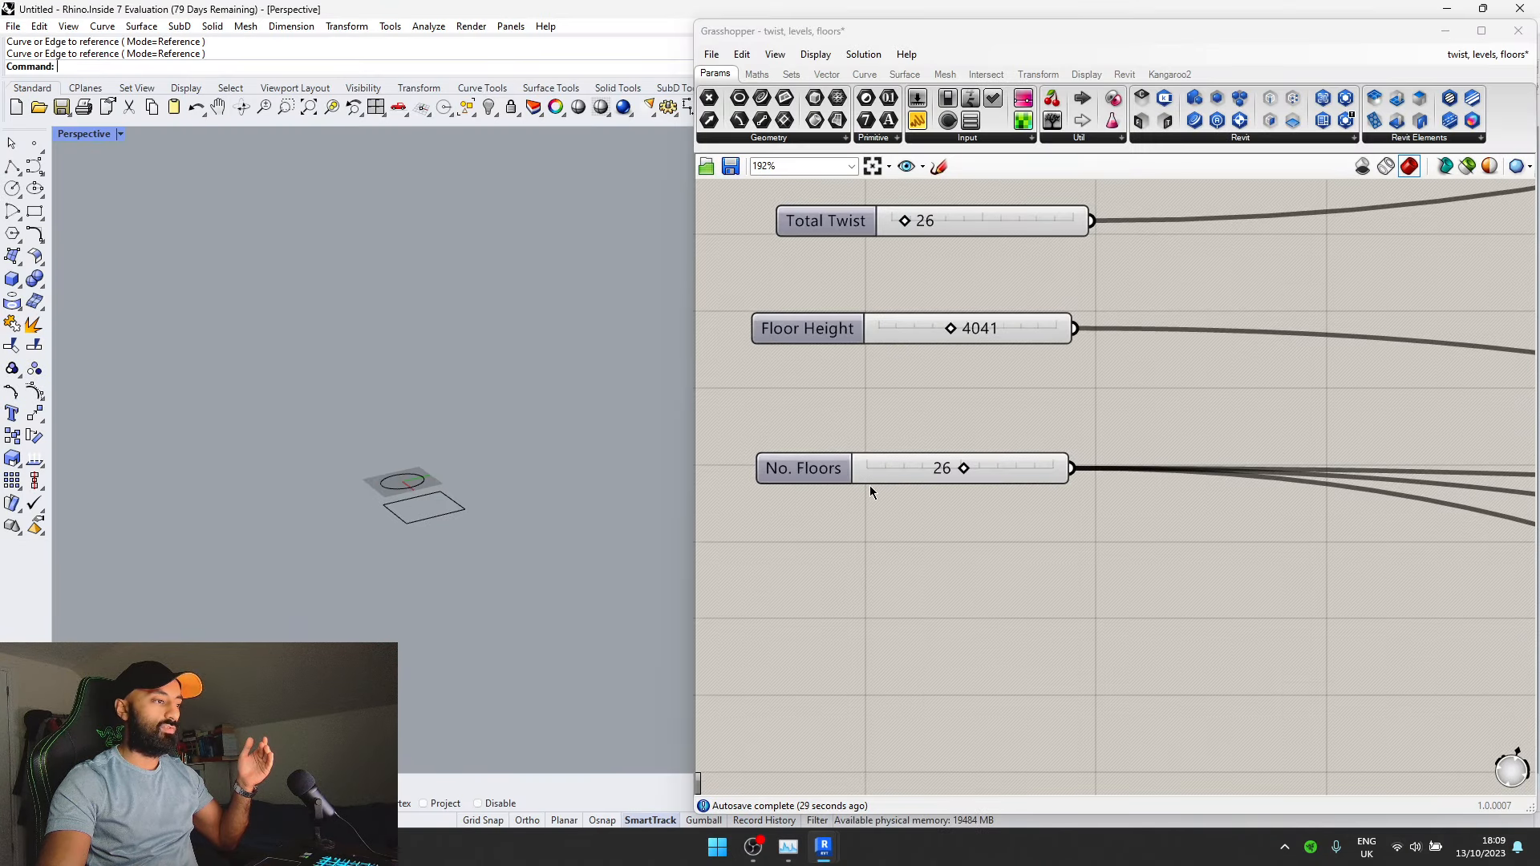
{"action": "scroll", "coordinate": [947, 475], "scroll_direction": "down", "scroll_amount": 3}
{"action": "scroll", "coordinate": [1323, 521], "scroll_direction": "up", "scroll_amount": 5}
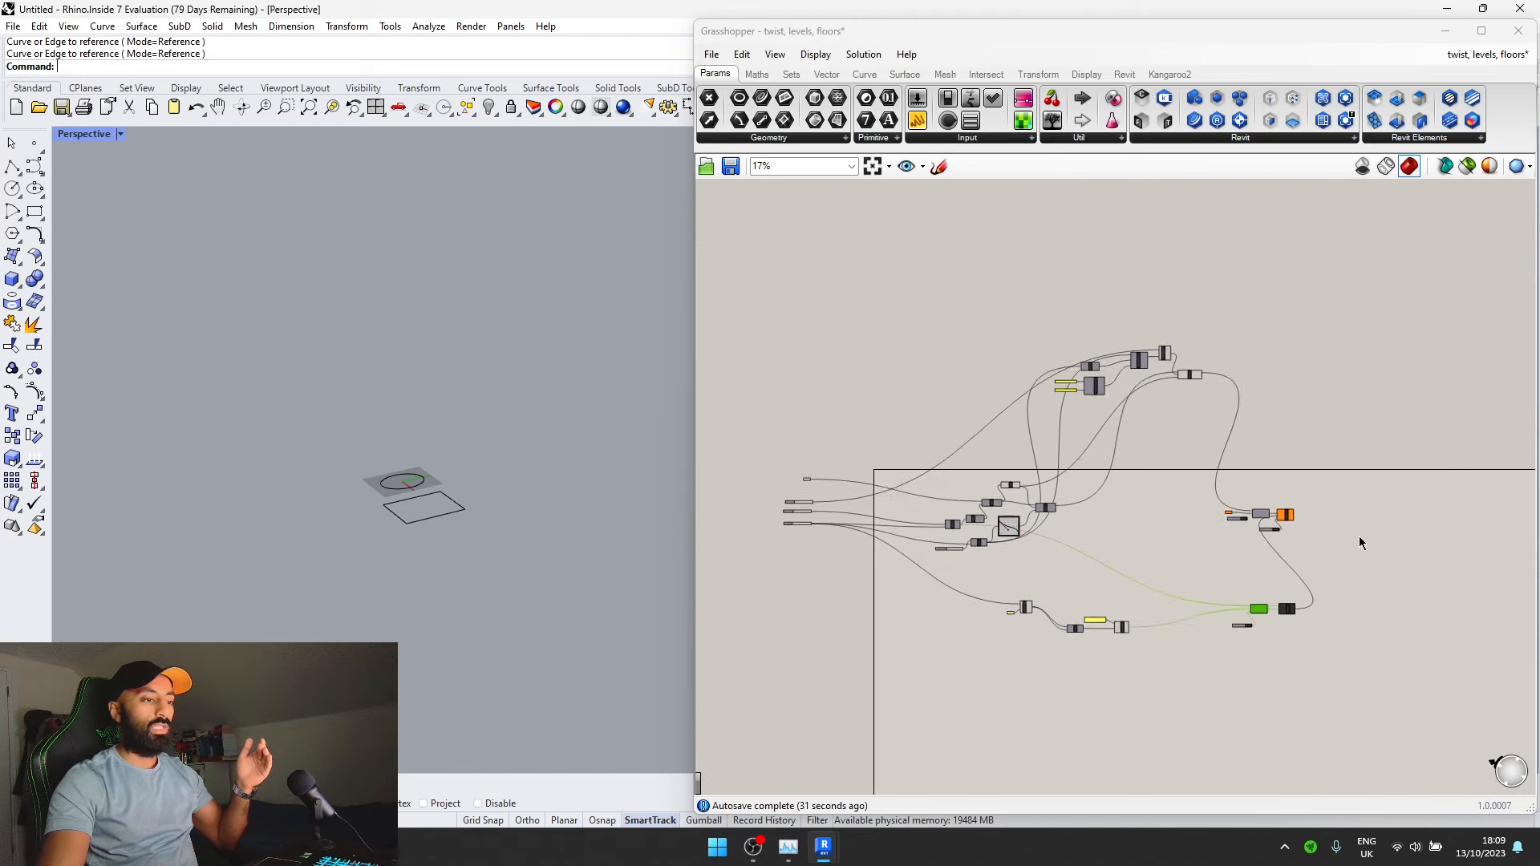
{"action": "scroll", "coordinate": [1203, 505], "scroll_direction": "up", "scroll_amount": 2}
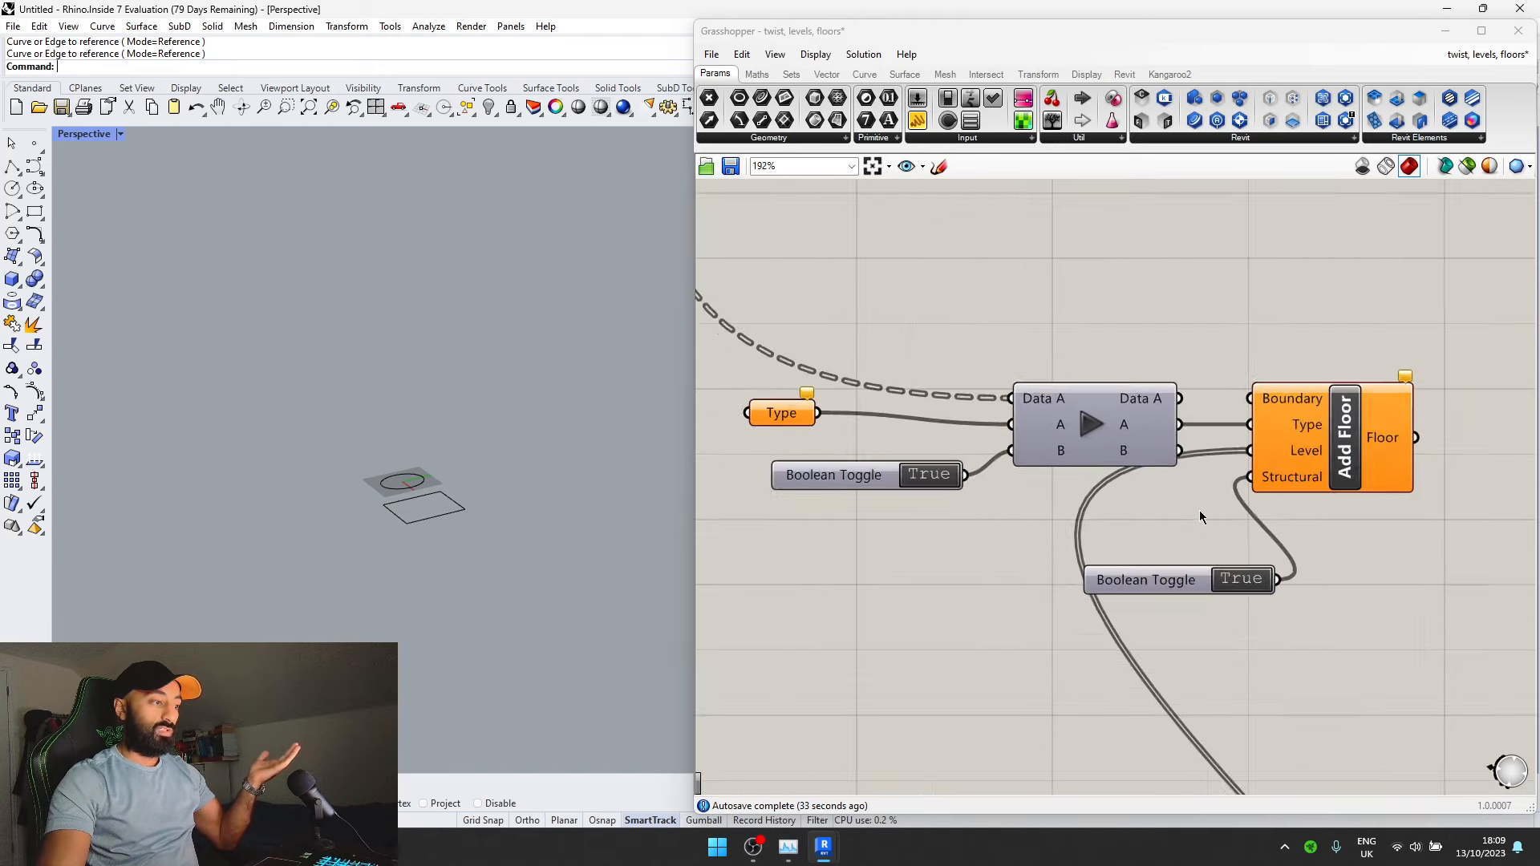
{"action": "right_click_drag", "start_coordinate": [863, 418], "coordinate": [1074, 435]}
{"action": "right_click", "coordinate": [919, 413]}
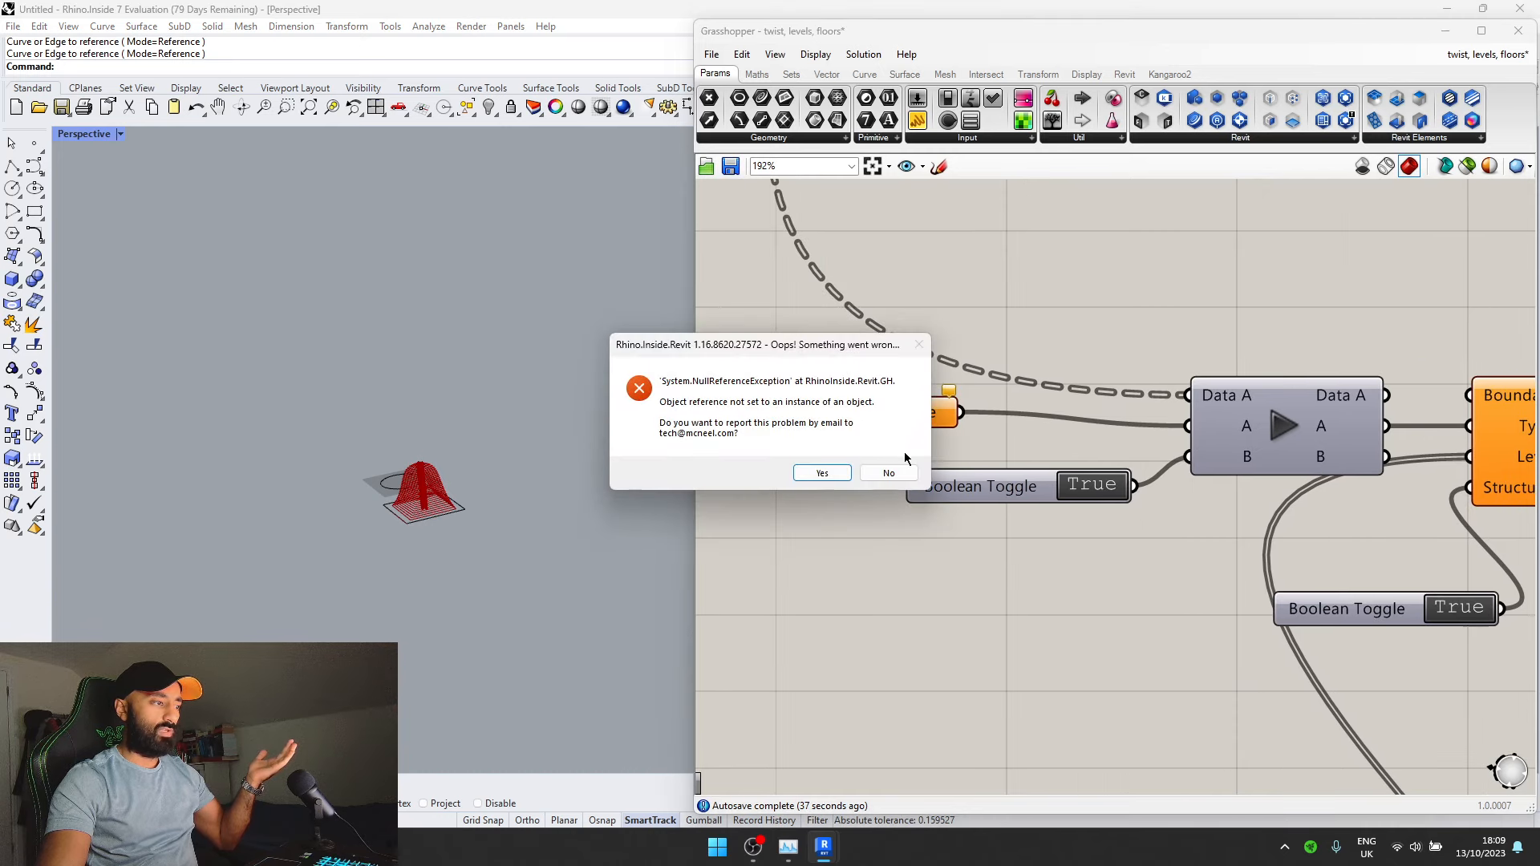
{"action": "left_click", "coordinate": [903, 472]}
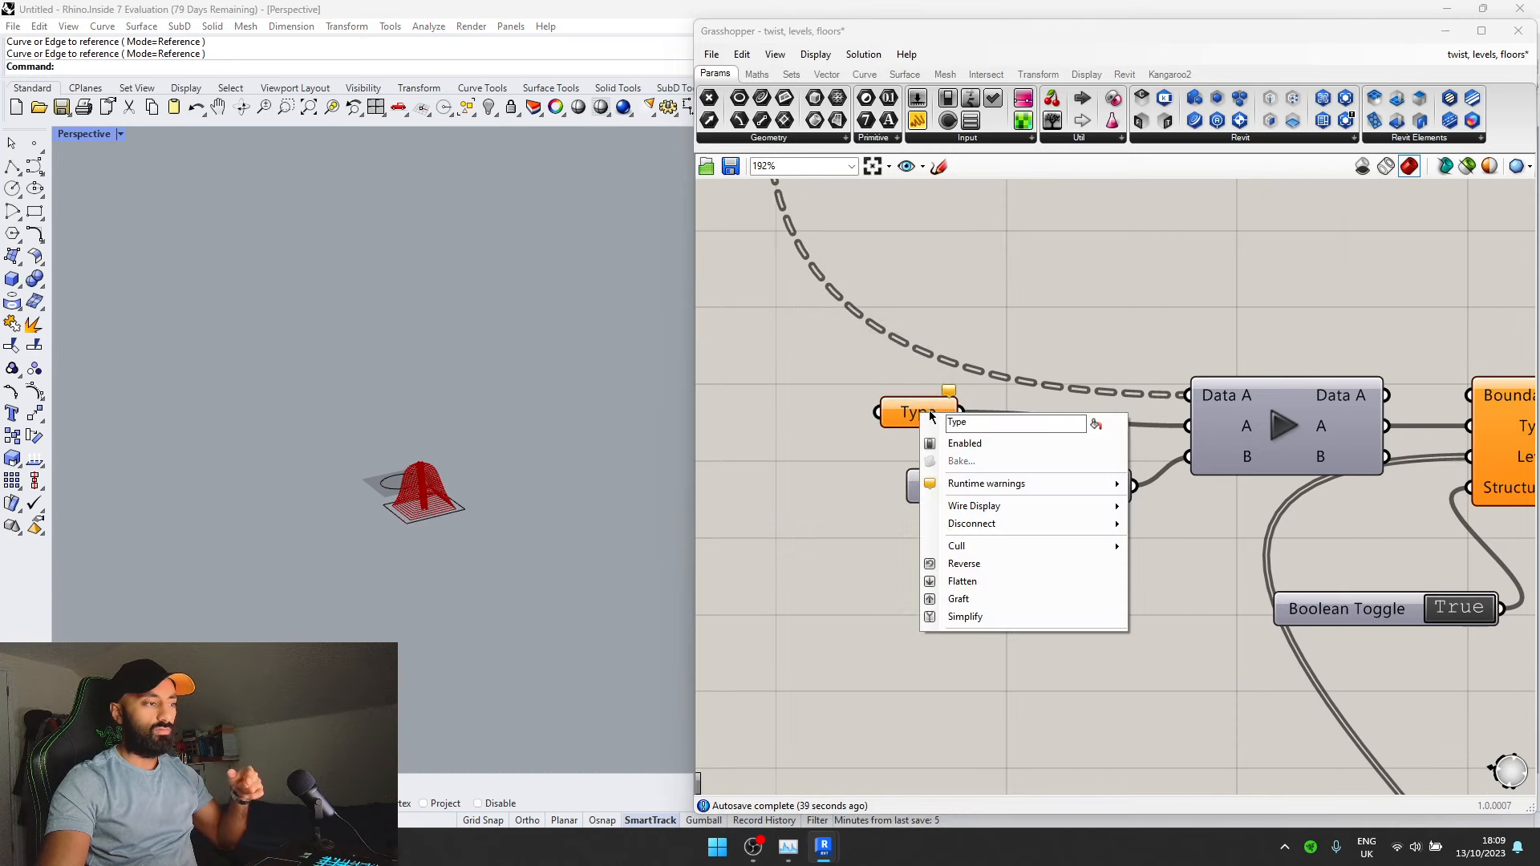
{"action": "left_click", "coordinate": [857, 438]}
{"action": "left_click", "coordinate": [929, 413]}
{"action": "key", "text": "Delete"}
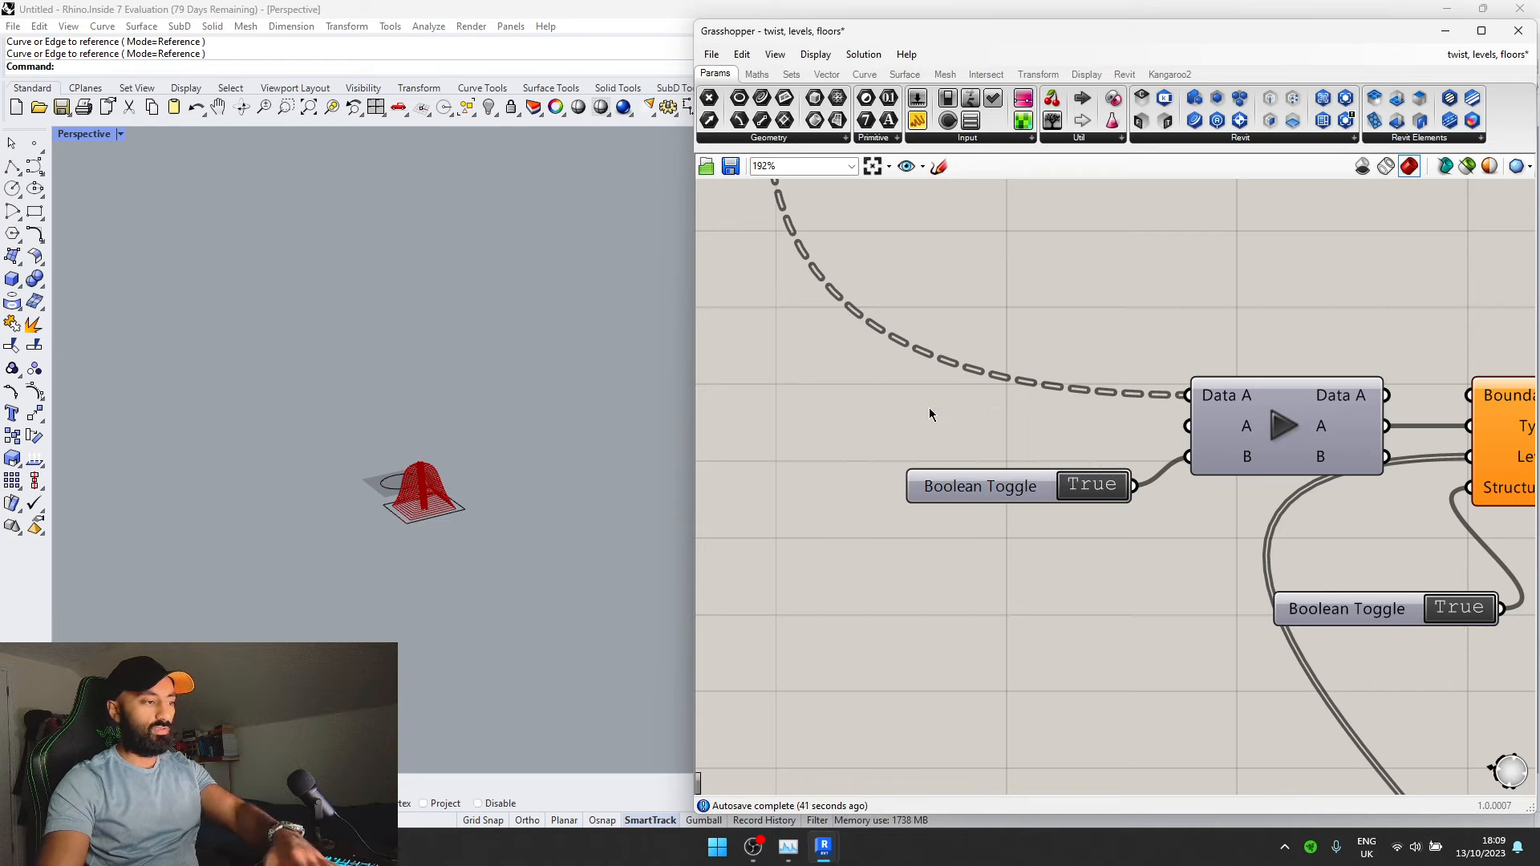
- Place a new Revit element Type parameter beside the gate that feeds Add Floor
{"action": "double_click", "coordinate": [901, 421]}
{"action": "type", "text": "Type"}
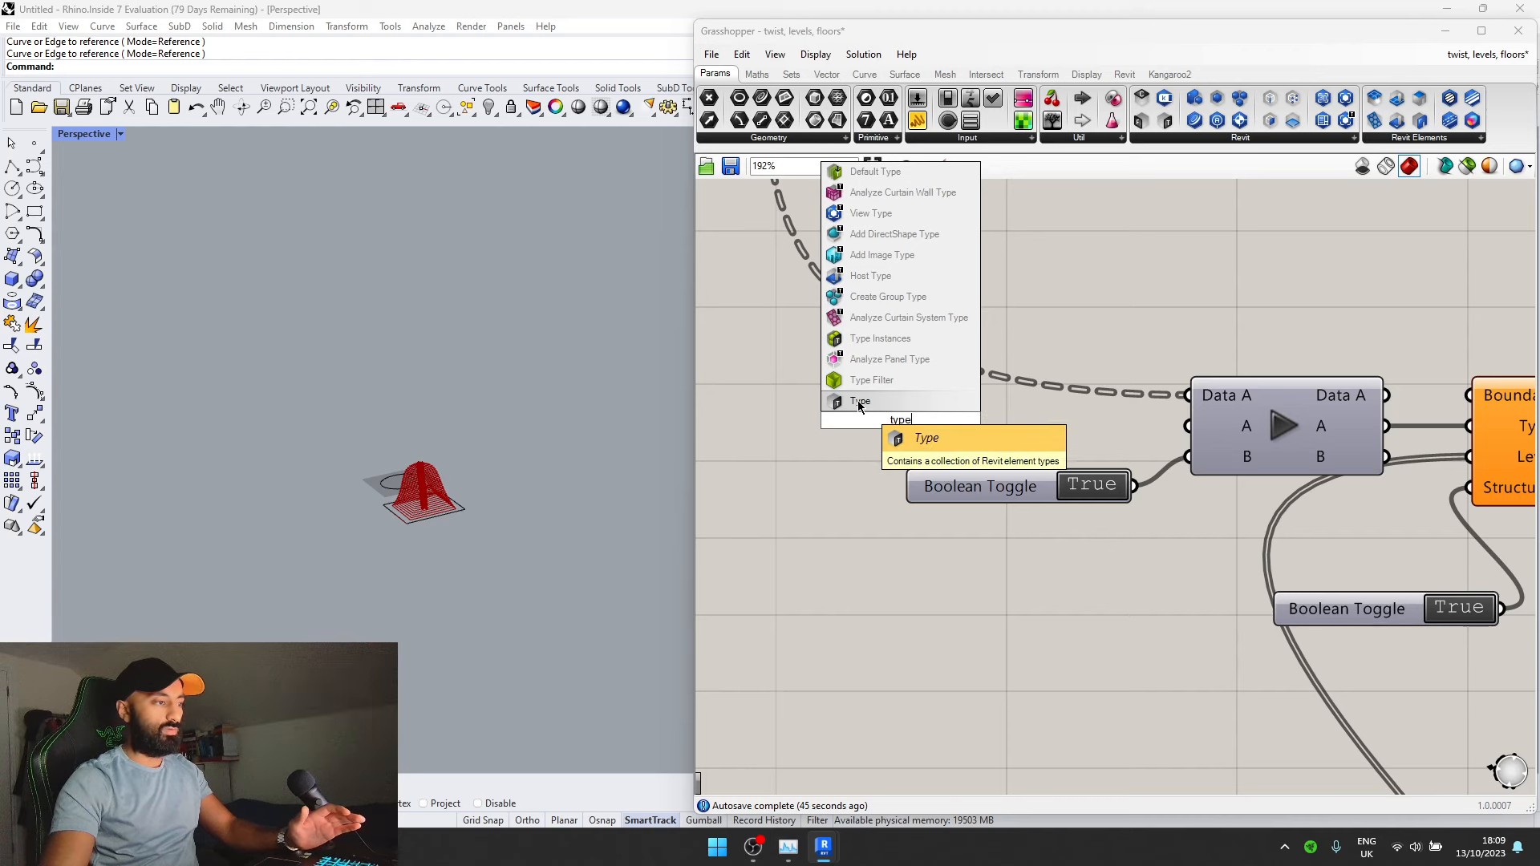
{"action": "left_click", "coordinate": [862, 401]}
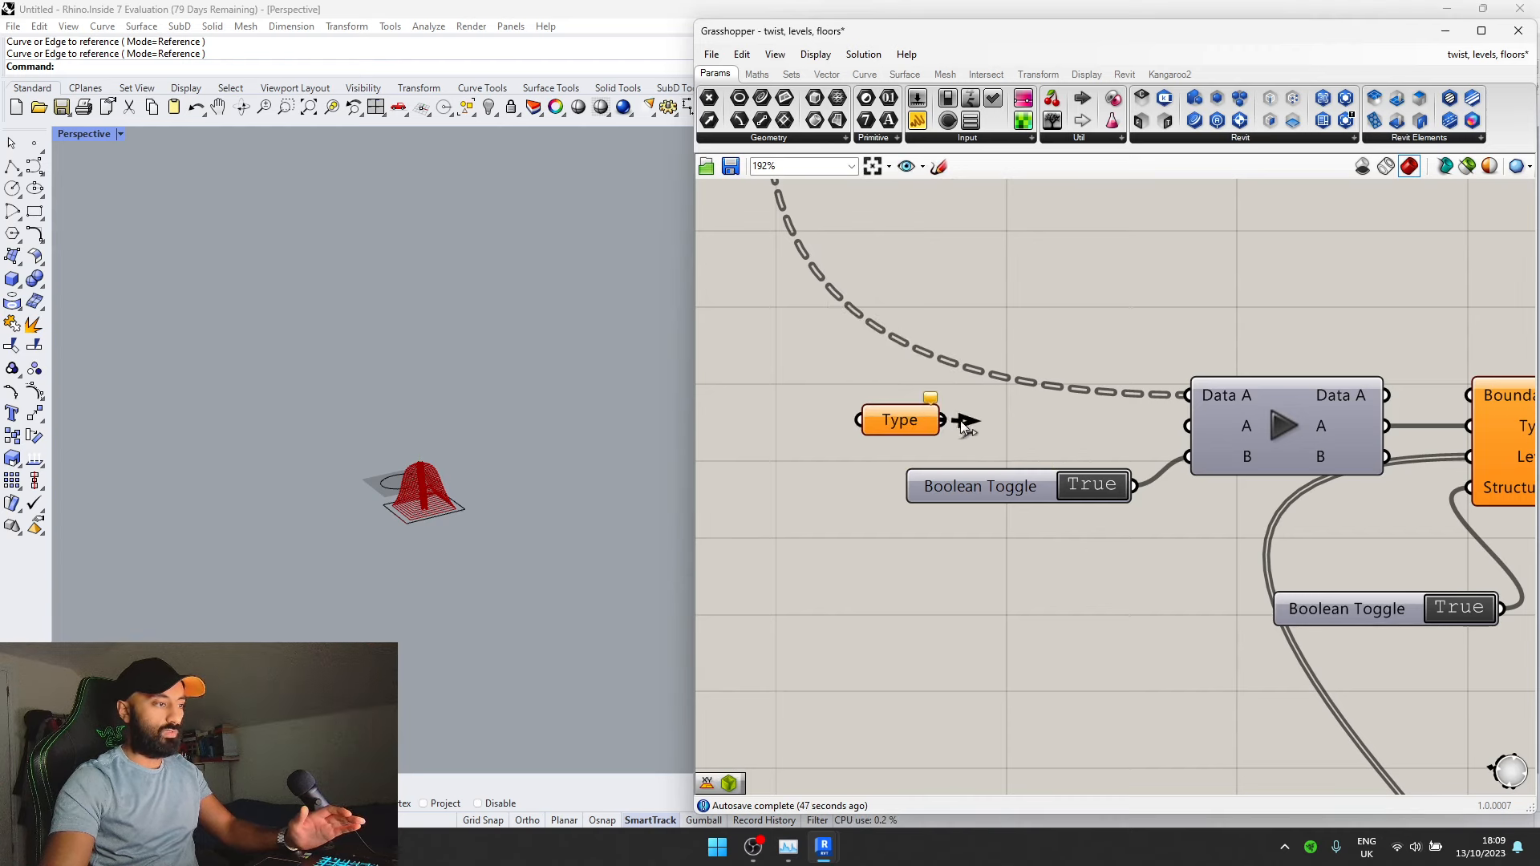
- Set the Type parameter's category filter to Floors and choose the floor type Concrete-Commercial 362mm
{"action": "right_click", "coordinate": [907, 424]}
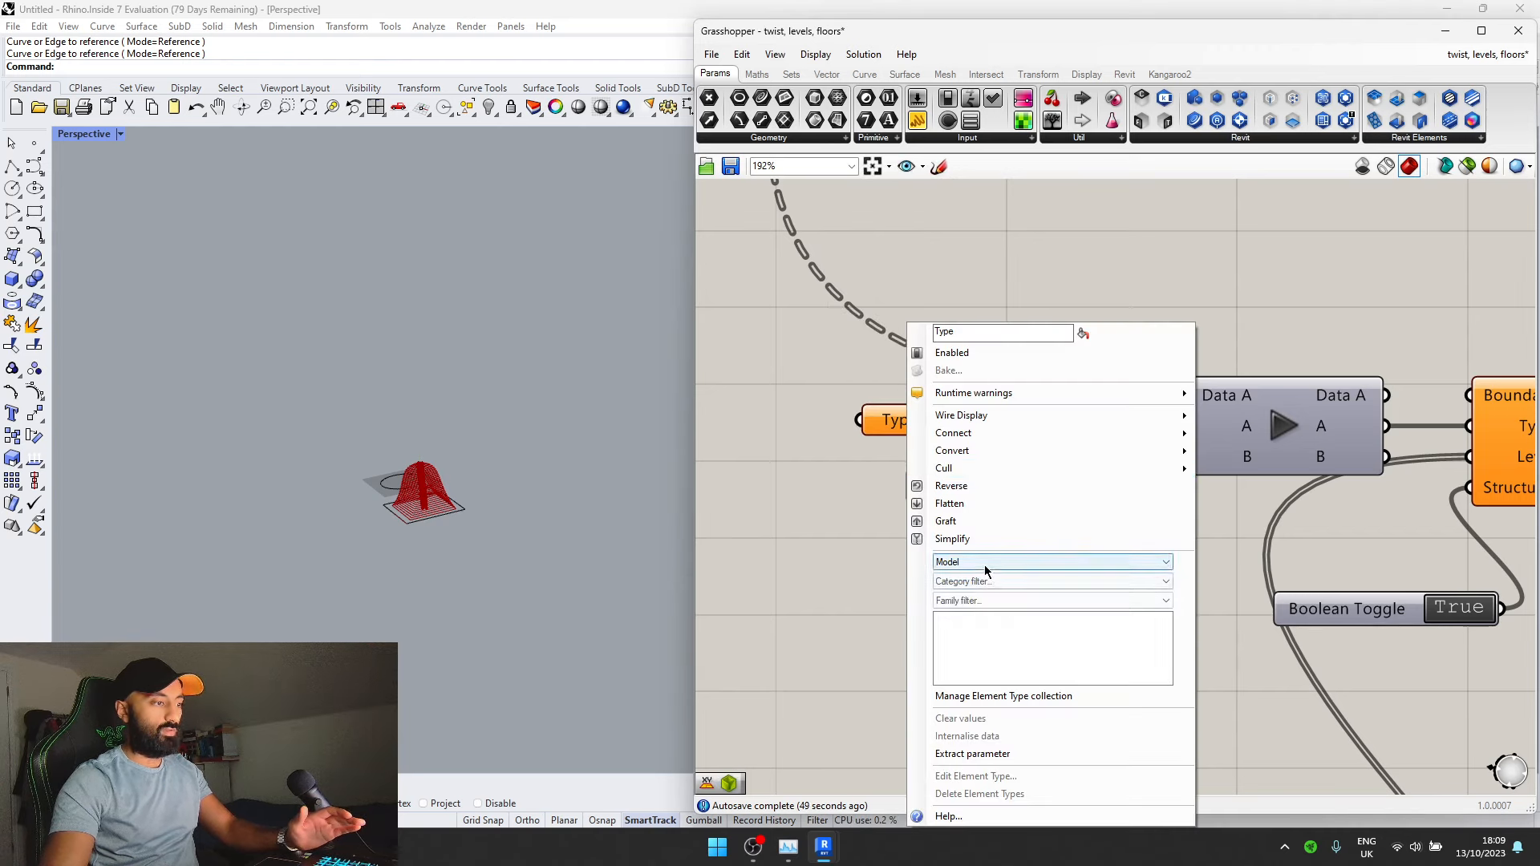
{"action": "left_click", "coordinate": [988, 581]}
{"action": "scroll", "coordinate": [965, 744], "scroll_direction": "down", "scroll_amount": 2}
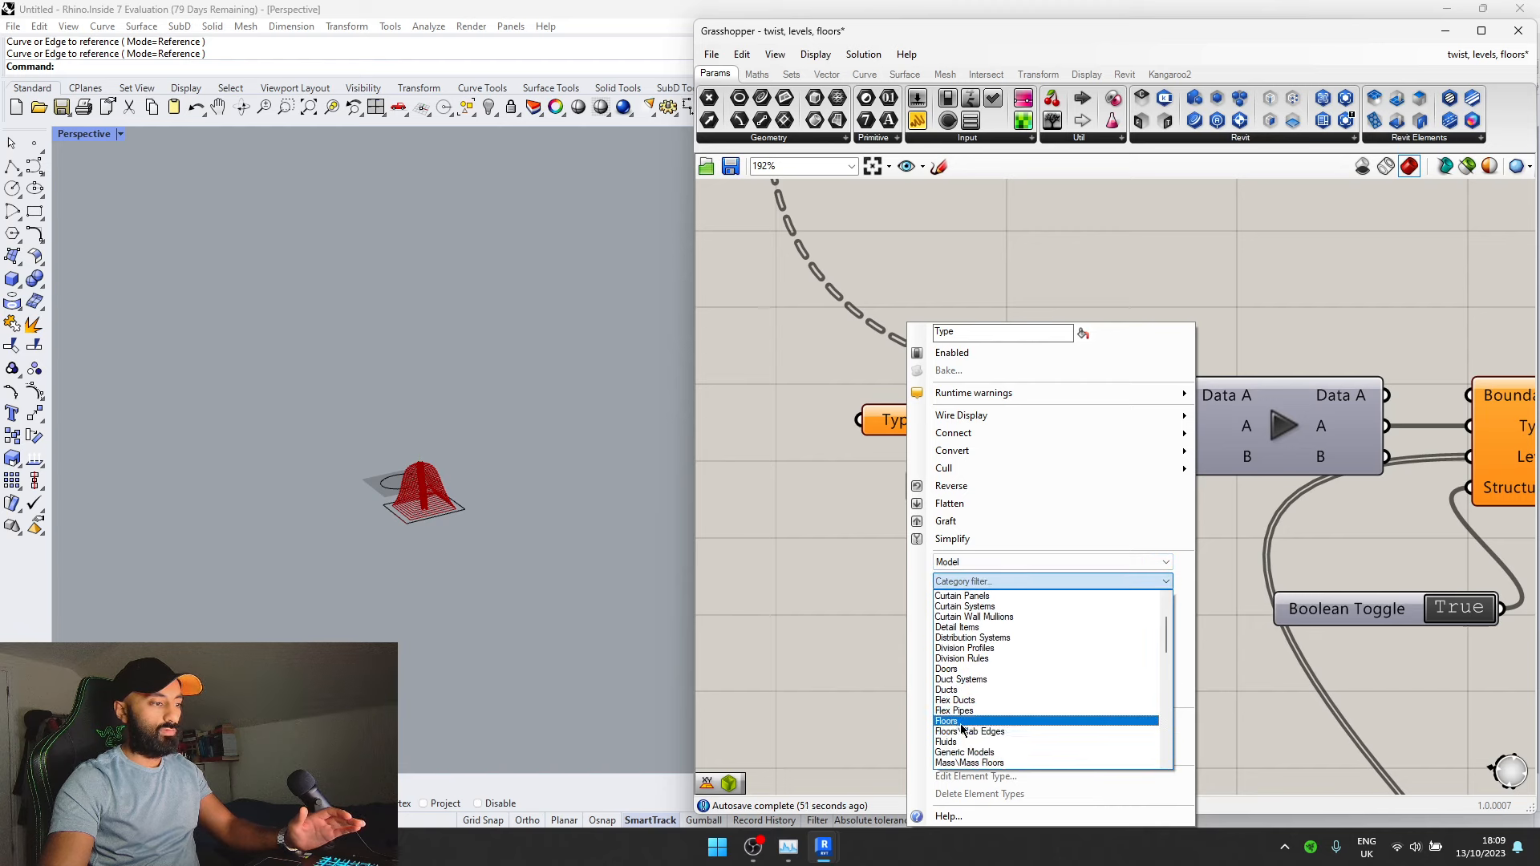
{"action": "left_click", "coordinate": [955, 736]}
{"action": "scroll", "coordinate": [995, 666], "scroll_direction": "down", "scroll_amount": 1}
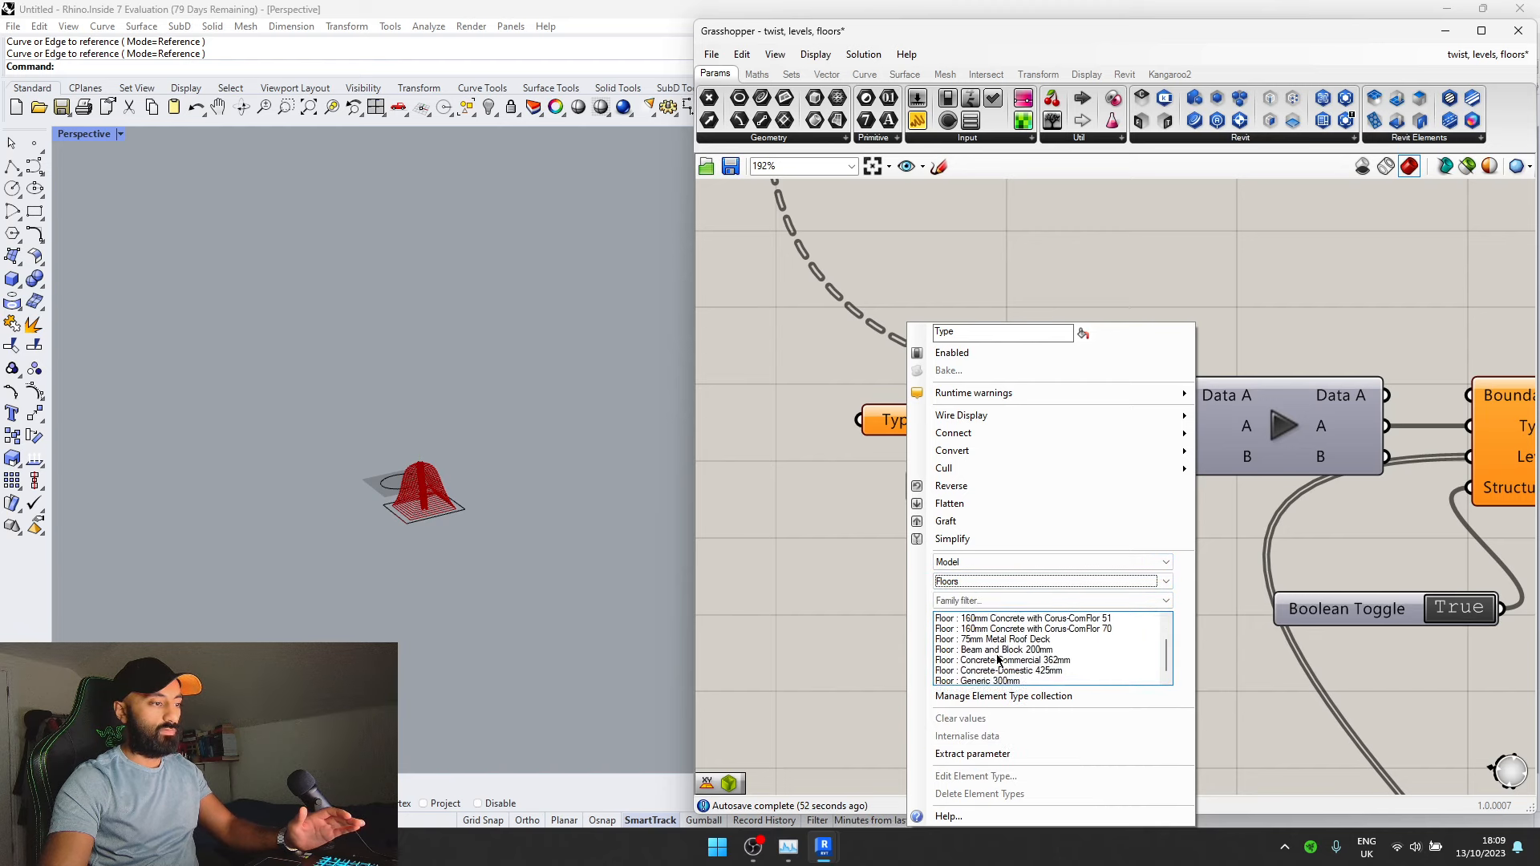
{"action": "left_click", "coordinate": [1014, 660]}
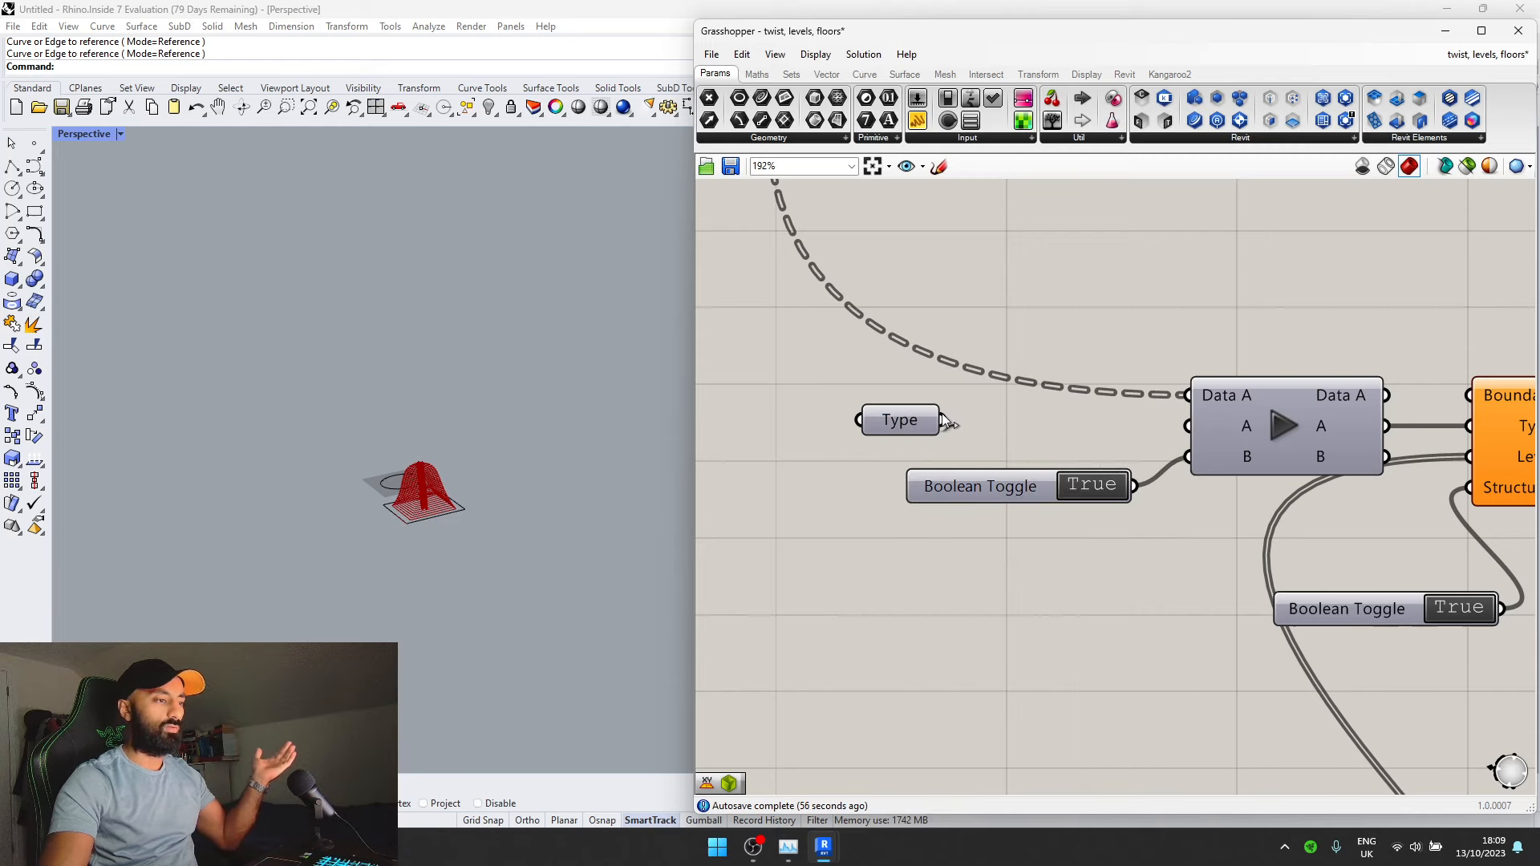
- Connect the Type parameter to the gate's A input and the gate's Data A output to Add Floor's Boundary input
{"action": "left_click_drag", "start_coordinate": [943, 420], "coordinate": [1189, 426]}
{"action": "scroll", "coordinate": [1035, 514], "scroll_direction": "down", "scroll_amount": 3}
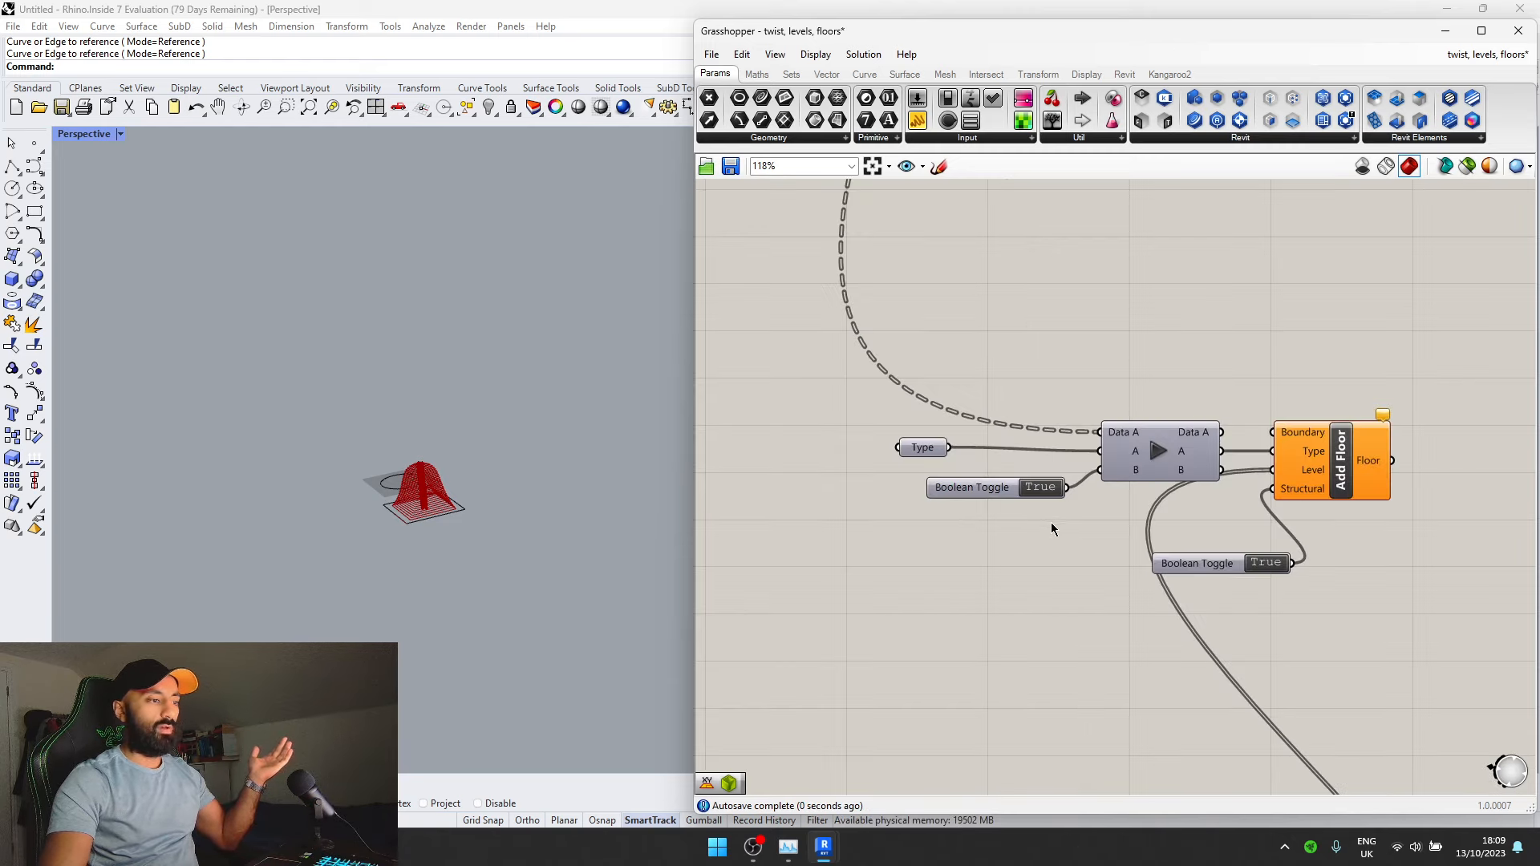
{"action": "scroll", "coordinate": [1159, 536], "scroll_direction": "up", "scroll_amount": 3}
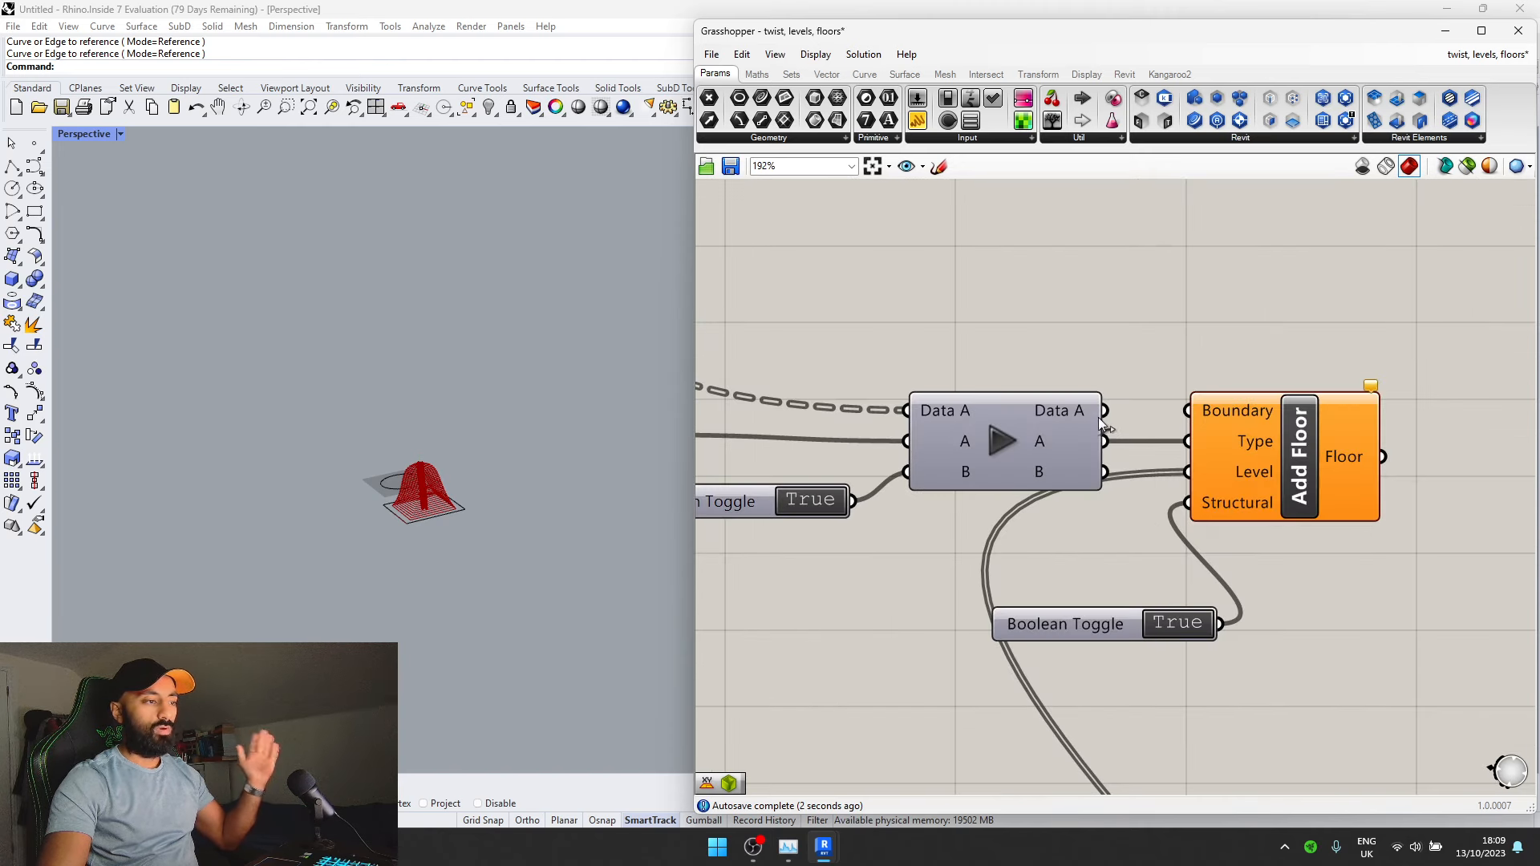
{"action": "left_click_drag", "start_coordinate": [1105, 410], "coordinate": [1191, 411]}
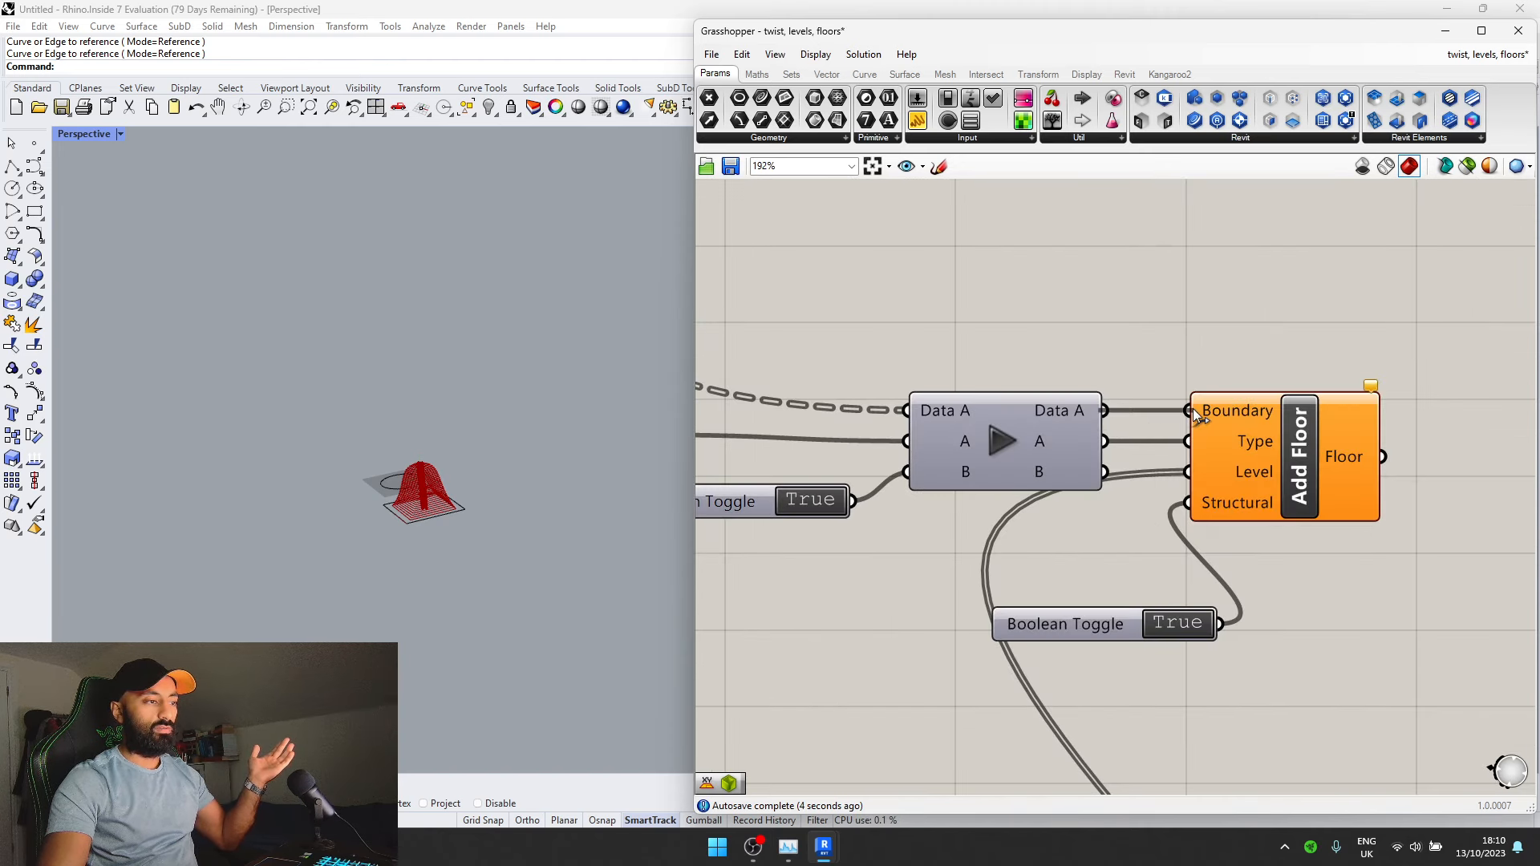
{"action": "scroll", "coordinate": [1158, 478], "scroll_direction": "down", "scroll_amount": 3}
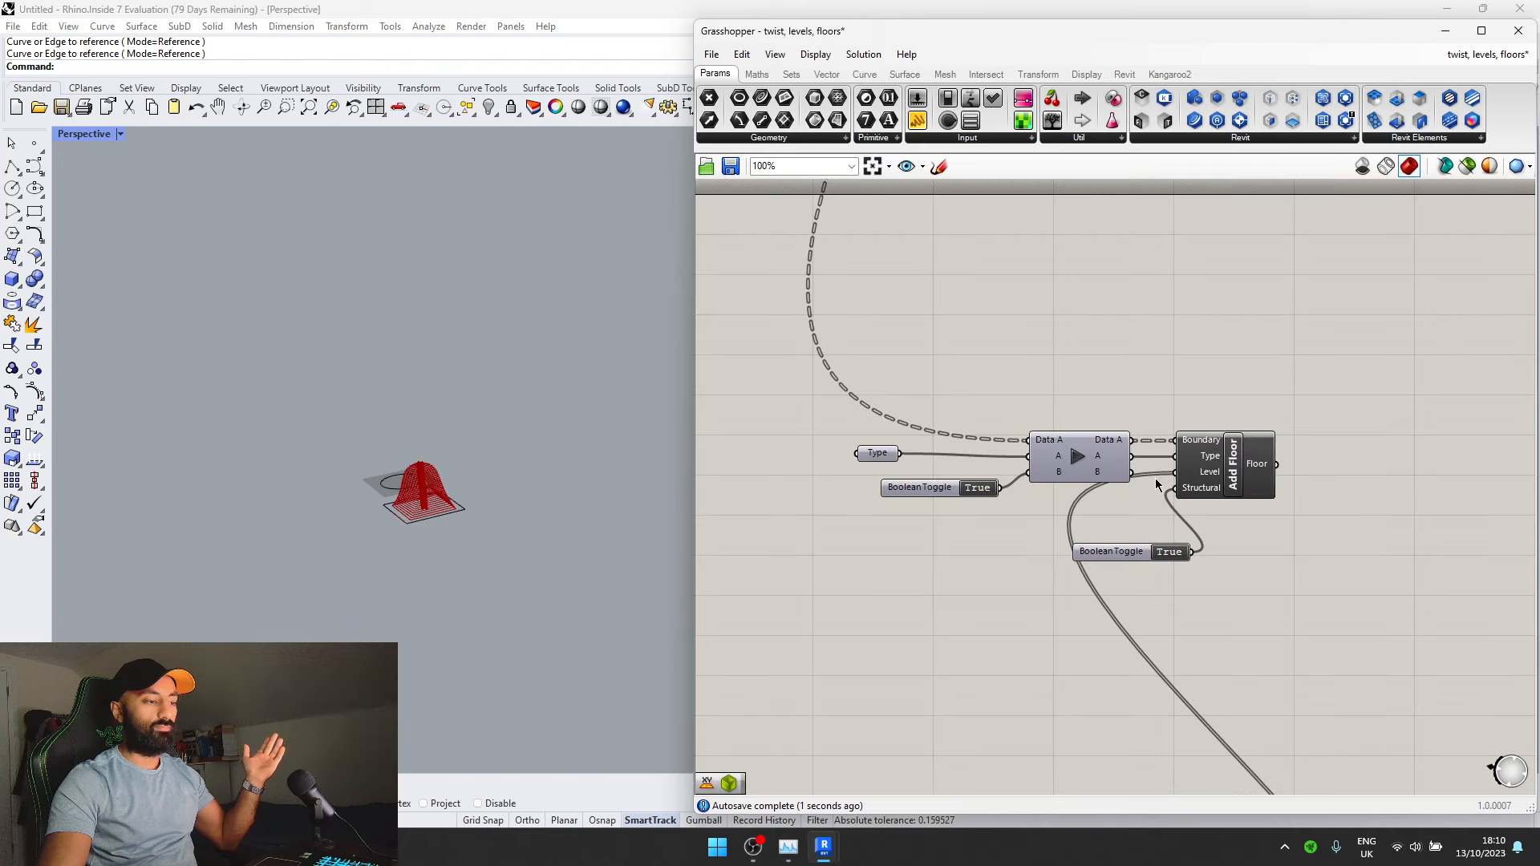
- Release the gate's held data into Add Floor to generate the floors, and move the Rhino window aside to uncover Revit
{"action": "scroll", "coordinate": [1152, 522], "scroll_direction": "up", "scroll_amount": 2}
{"action": "left_click", "coordinate": [1032, 454]}
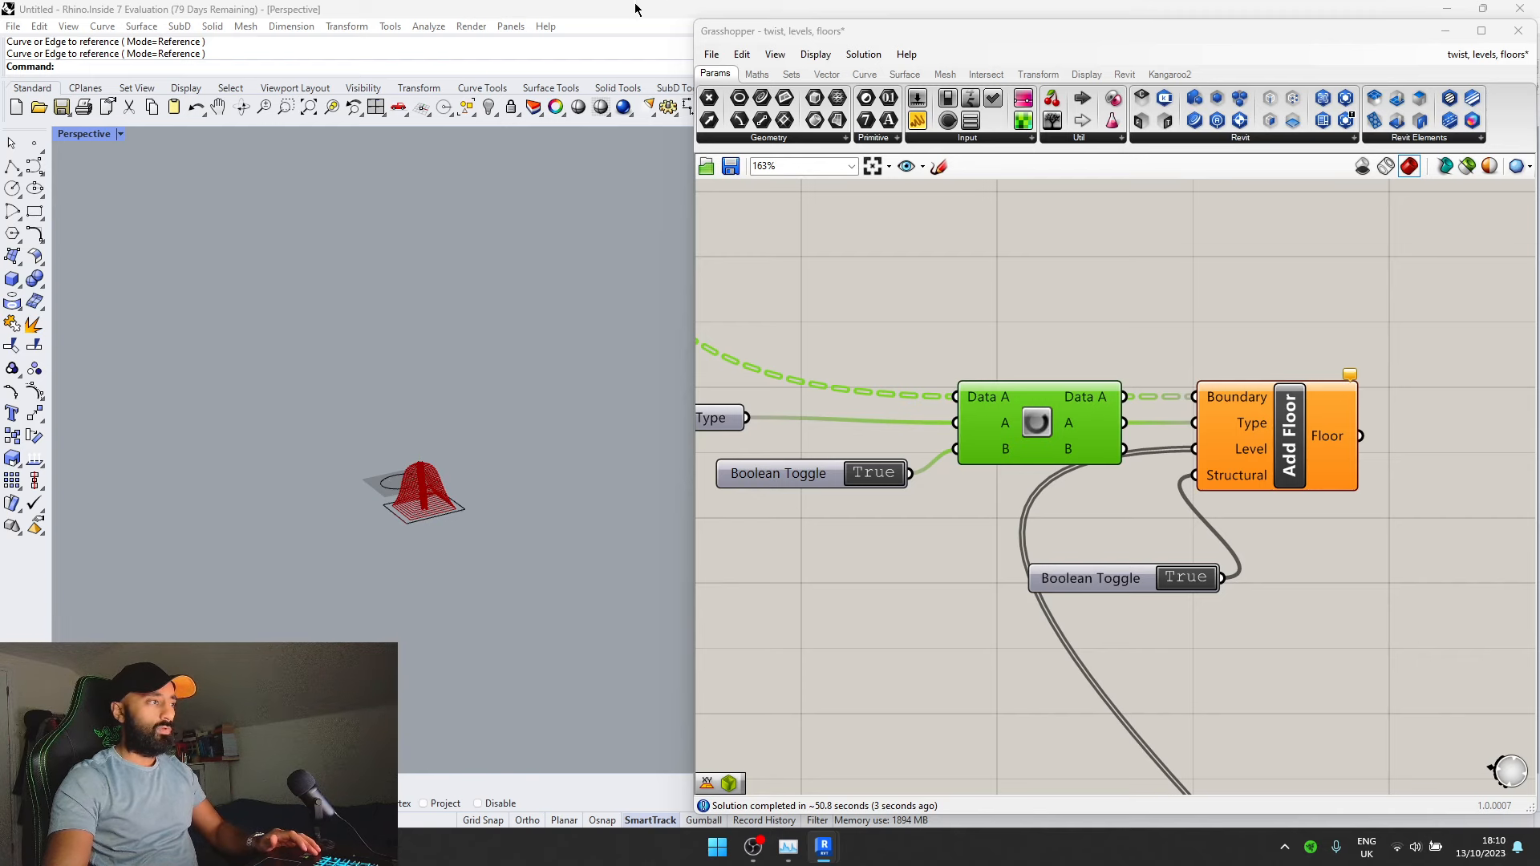
{"action": "left_click_drag", "start_coordinate": [637, 7], "coordinate": [1292, 3]}
{"action": "left_click_drag", "start_coordinate": [1534, 3], "coordinate": [1539, 3]}
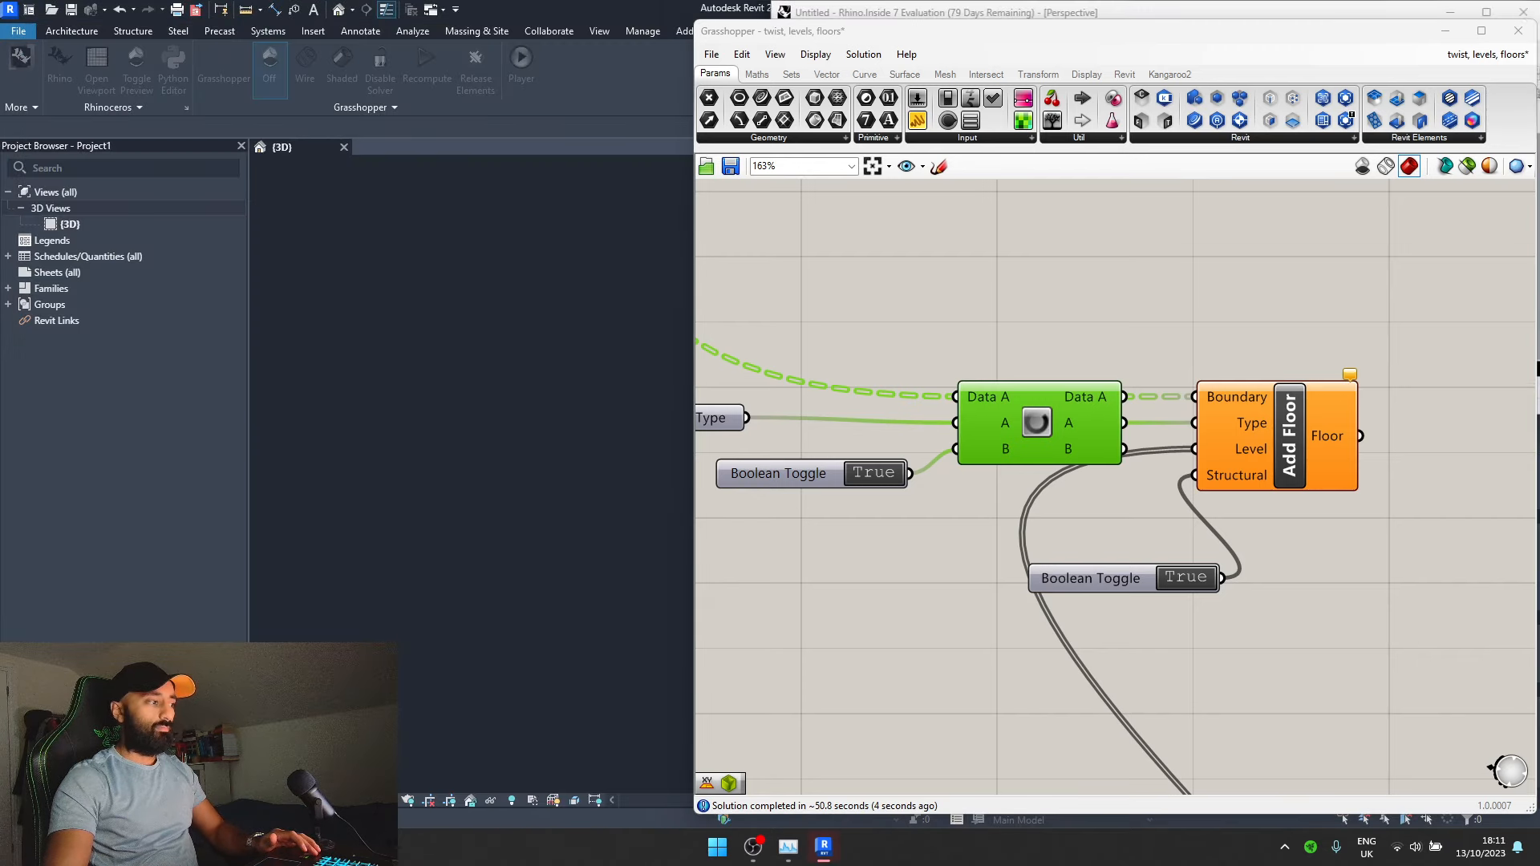
- Bring the generated floors into view in Revit's 3D view and minimise the Grasshopper and Rhino windows
{"action": "middle_click_drag", "start_coordinate": [593, 435], "coordinate": [374, 454]}
{"action": "scroll", "coordinate": [374, 461], "scroll_direction": "down", "scroll_amount": 11}
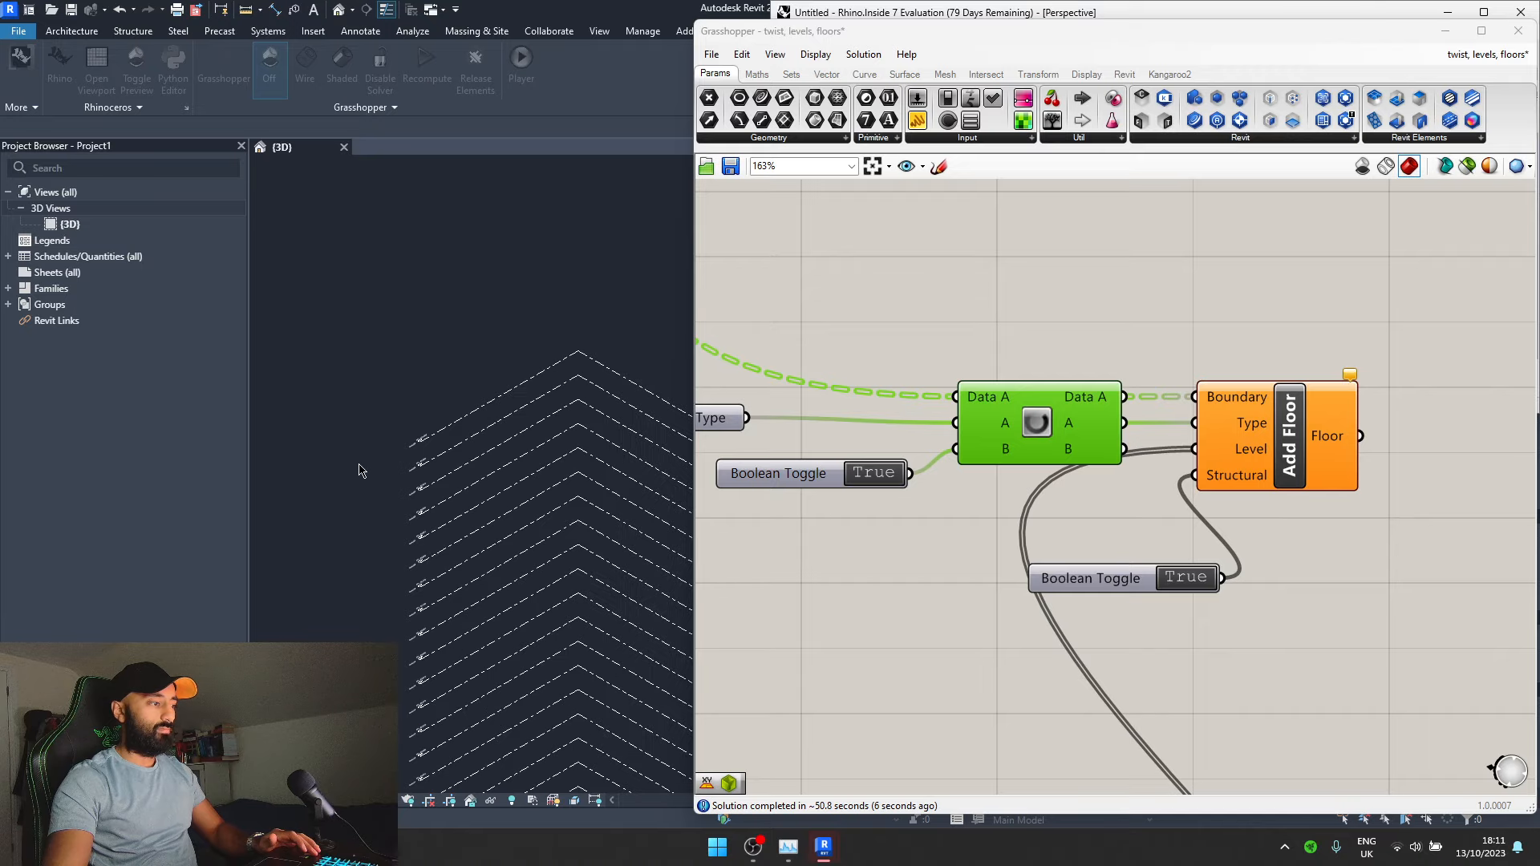
{"action": "scroll", "coordinate": [539, 654], "scroll_direction": "up", "scroll_amount": 2}
{"action": "scroll", "coordinate": [543, 657], "scroll_direction": "up", "scroll_amount": 3}
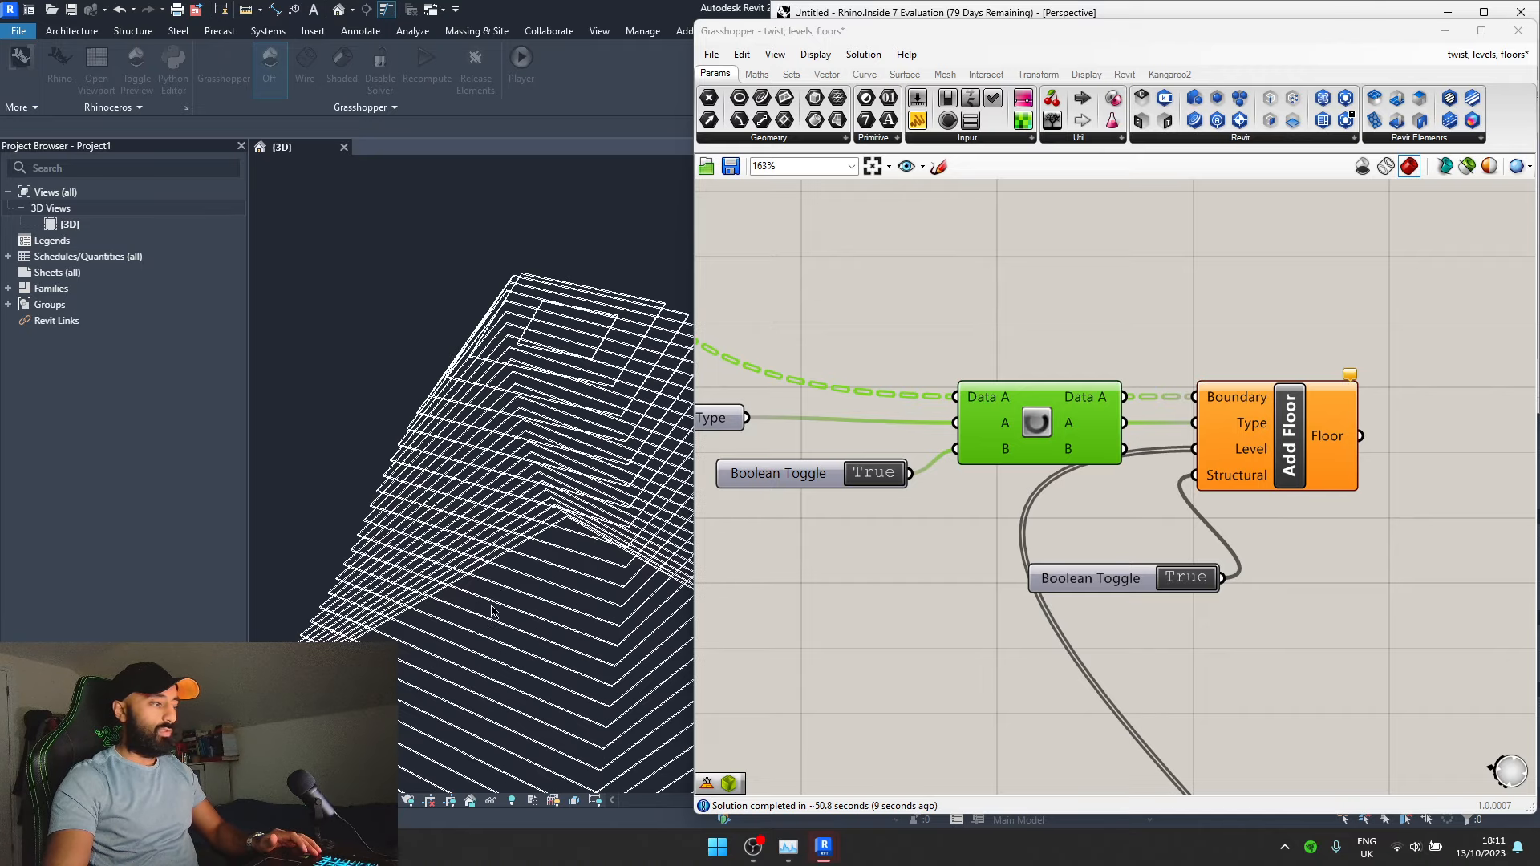
{"action": "scroll", "coordinate": [493, 593], "scroll_direction": "down", "scroll_amount": 3}
{"action": "scroll", "coordinate": [518, 618], "scroll_direction": "up", "scroll_amount": 1}
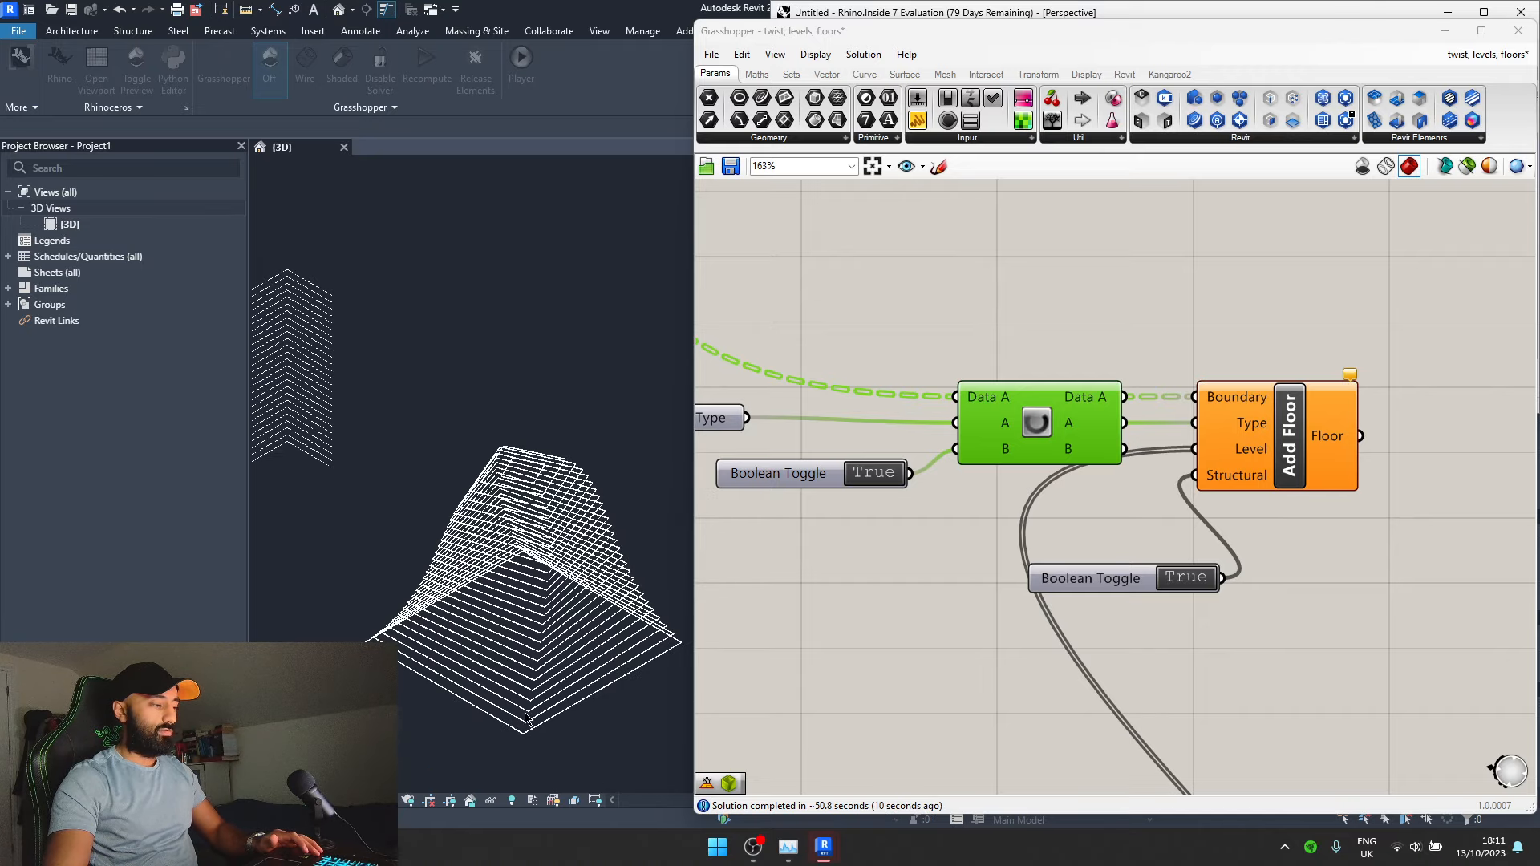
{"action": "left_click", "coordinate": [1445, 31]}
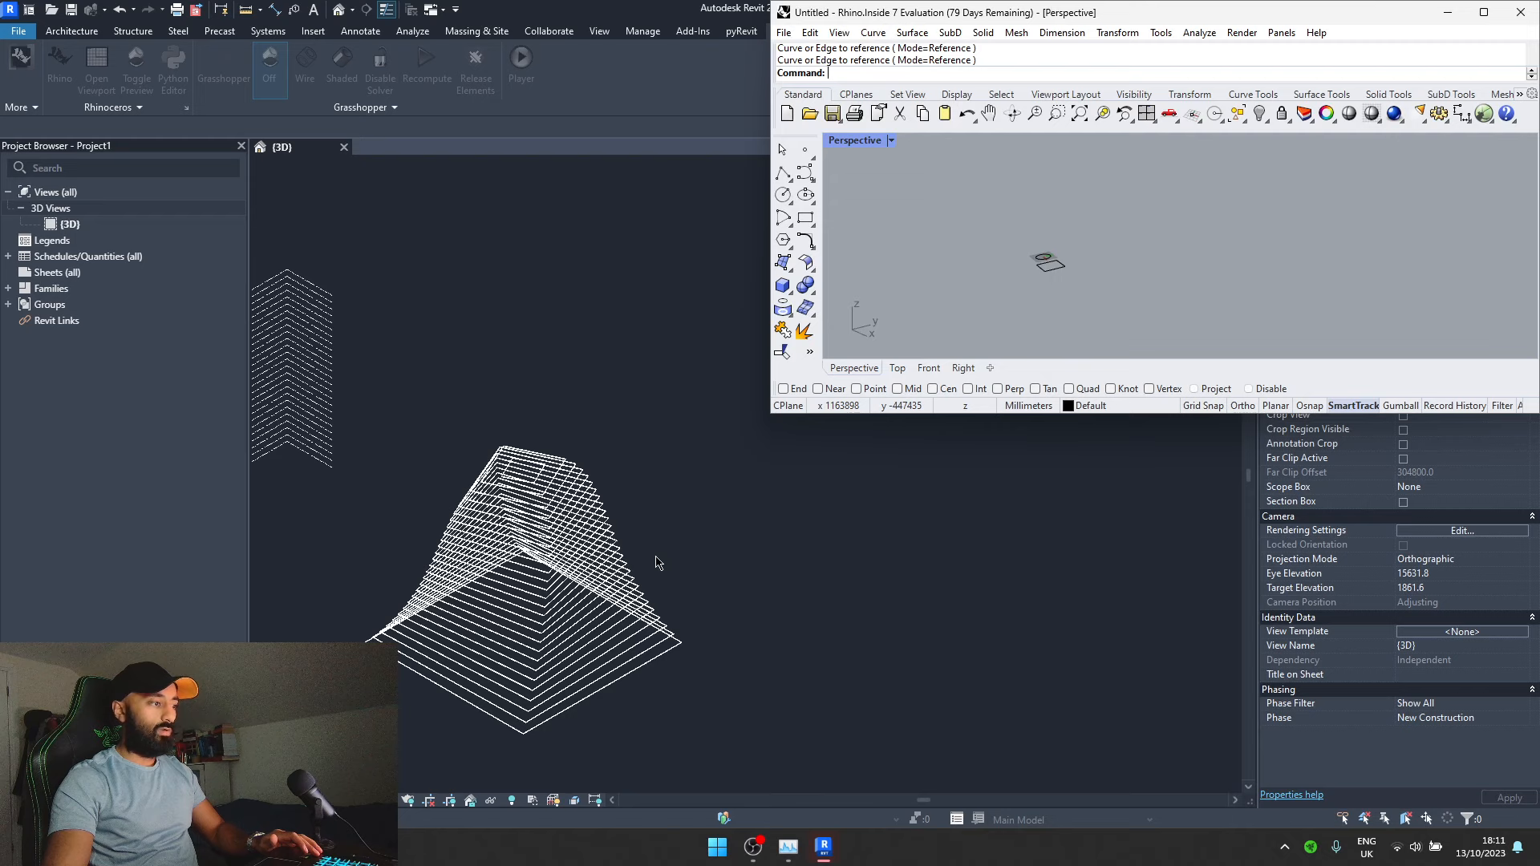
{"action": "left_click", "coordinate": [1448, 12]}
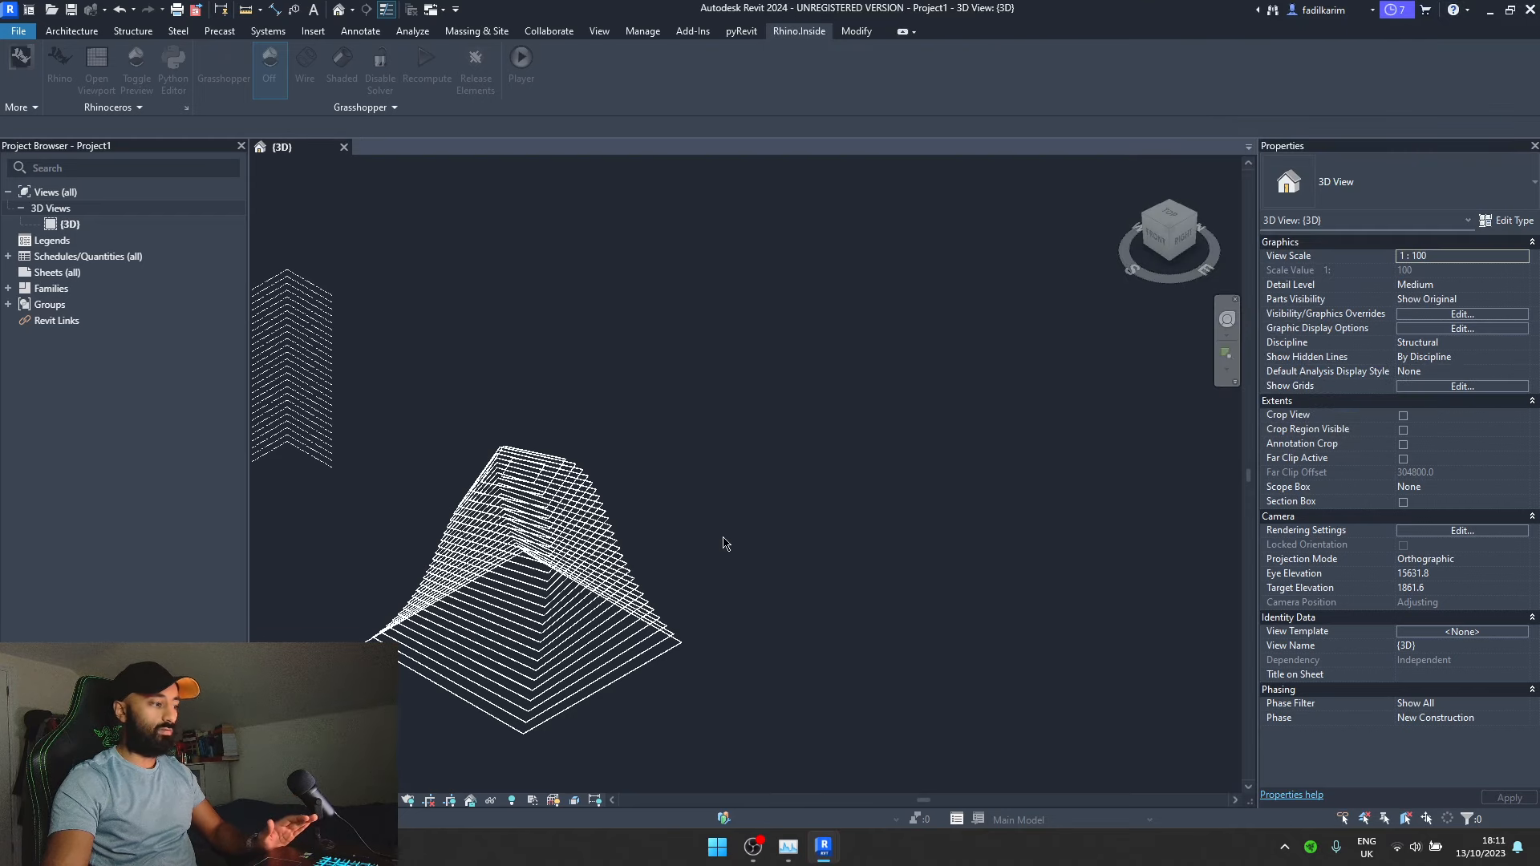
- Set the 3D view's visual style to Consistent Colors
{"action": "left_click", "coordinate": [346, 801]}
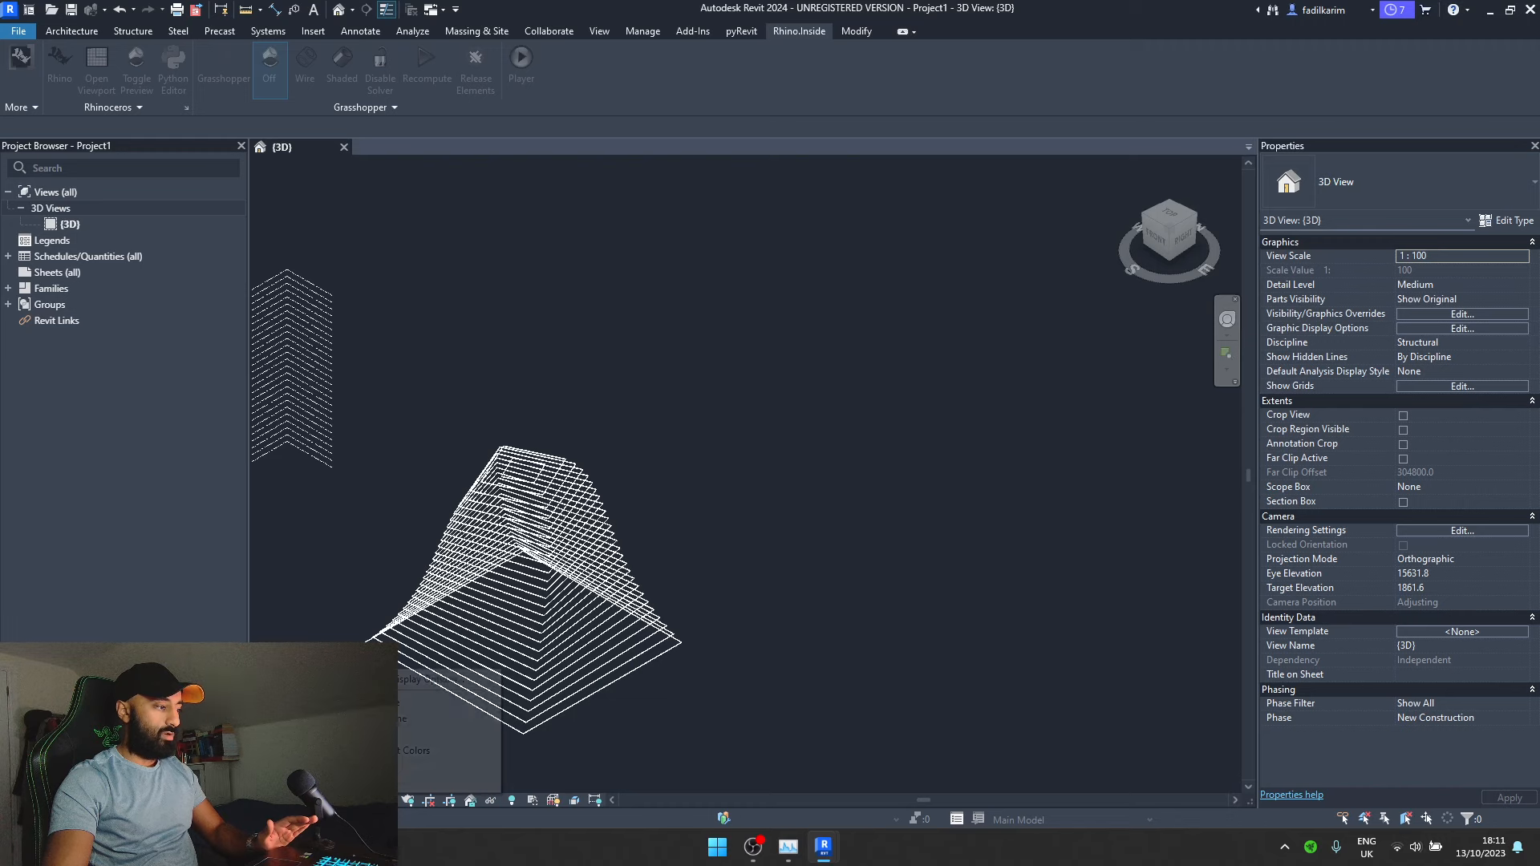
{"action": "left_click", "coordinate": [381, 749]}
{"action": "scroll", "coordinate": [522, 503], "scroll_direction": "up", "scroll_amount": 5}
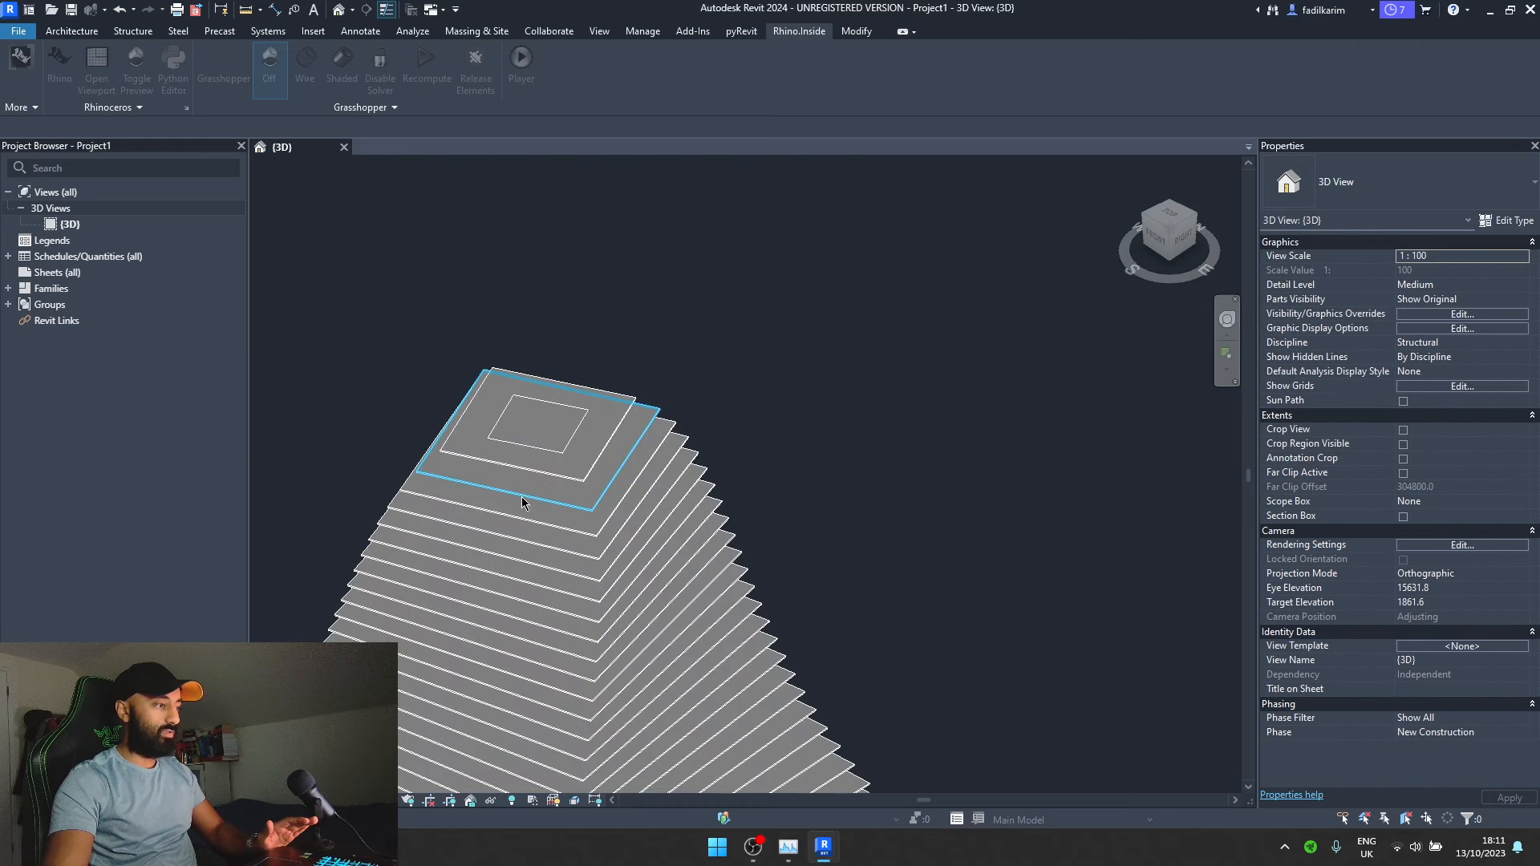
- Inspect the two overlapping floors at the top of the tower, comparing their floor type and level constraints
{"action": "scroll", "coordinate": [565, 443], "scroll_direction": "down", "scroll_amount": 4}
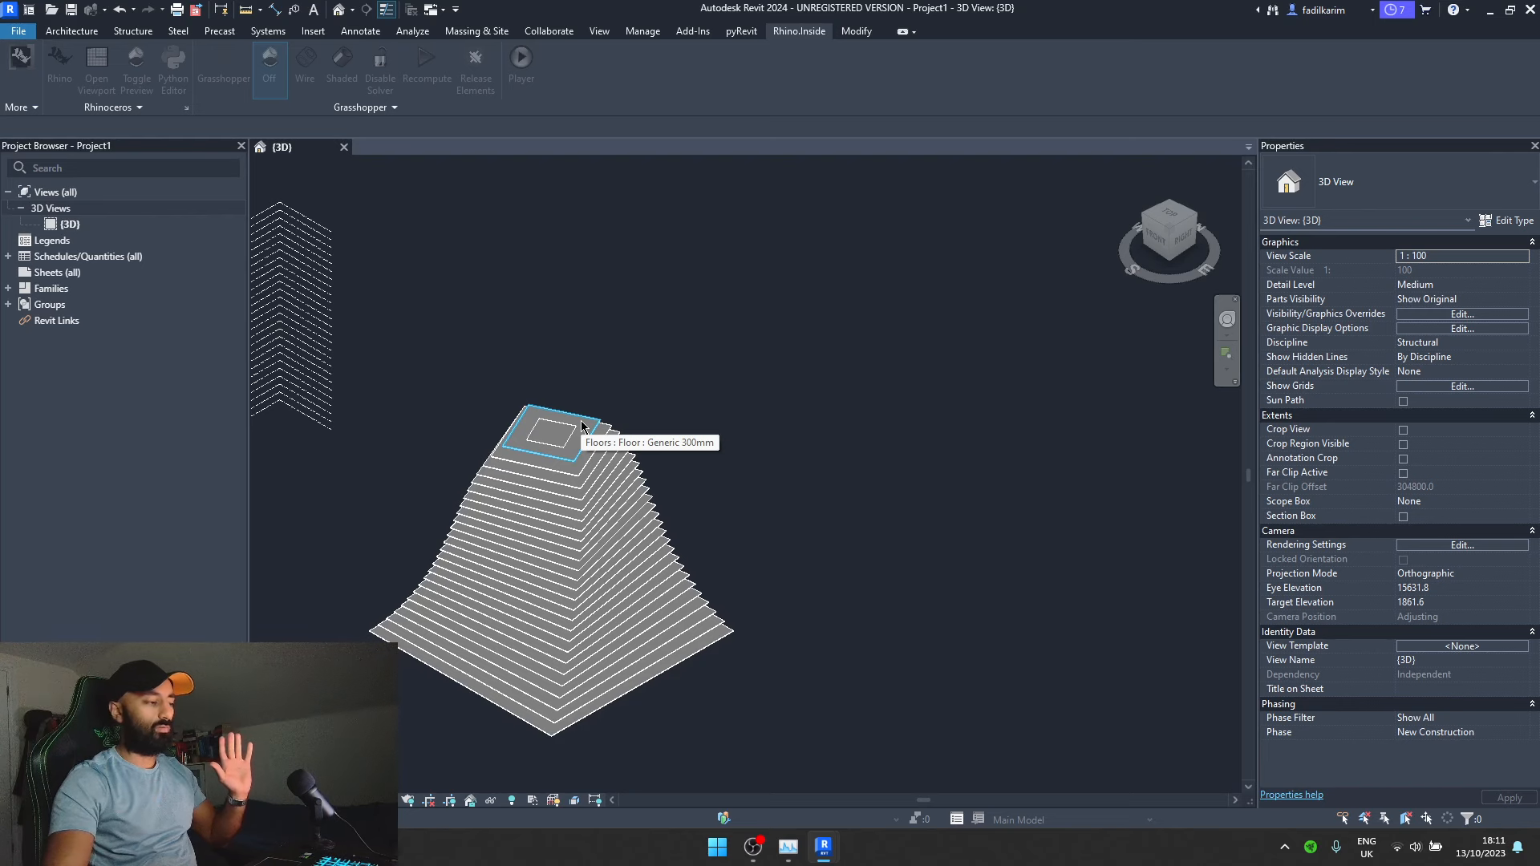
{"action": "scroll", "coordinate": [581, 426], "scroll_direction": "up", "scroll_amount": 5}
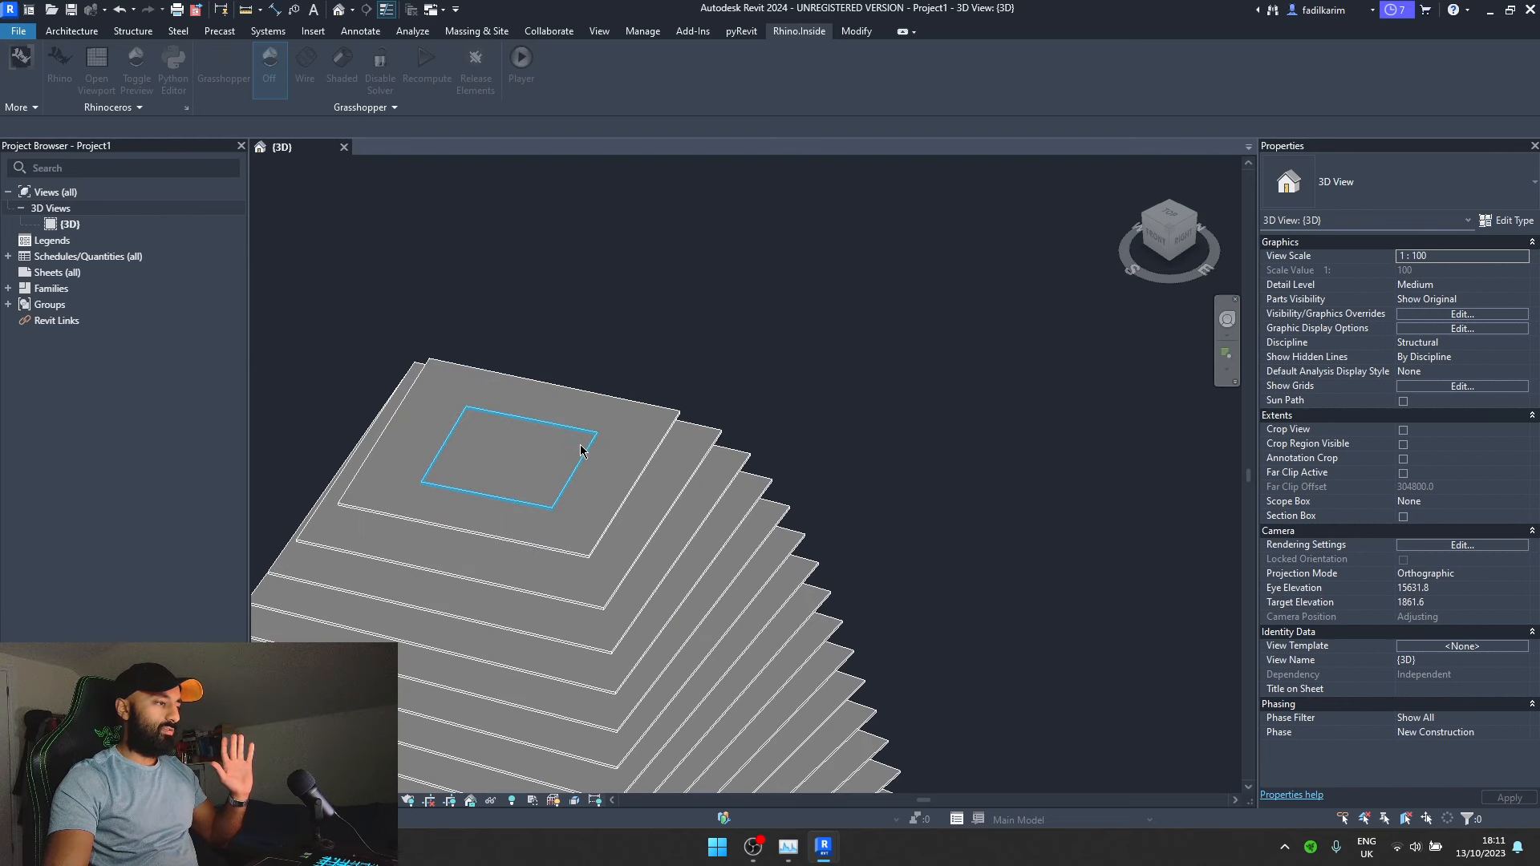
{"action": "left_click", "coordinate": [580, 440]}
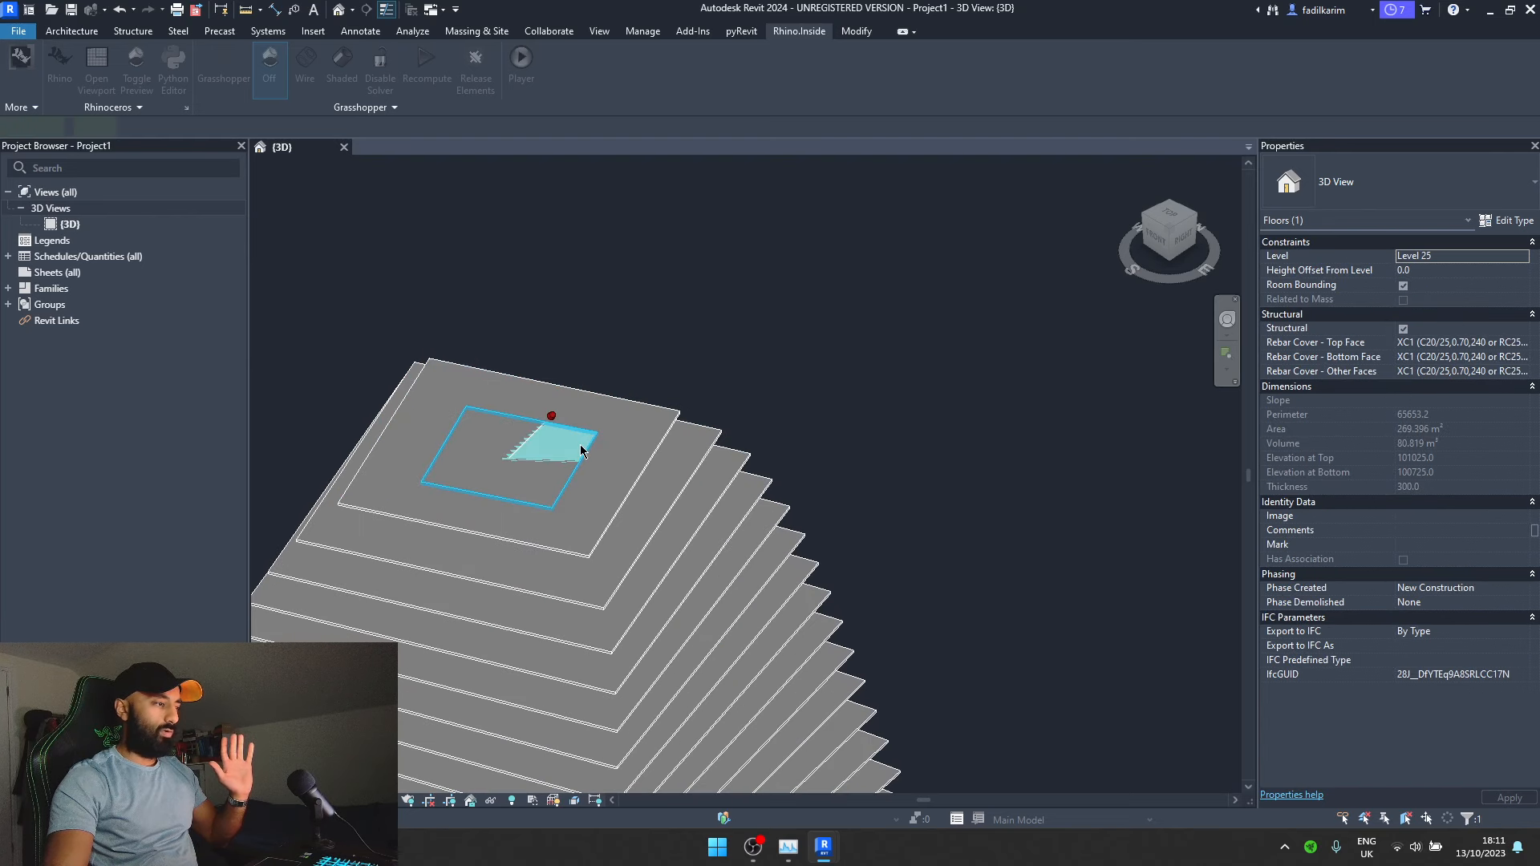
{"action": "left_click", "coordinate": [622, 407]}
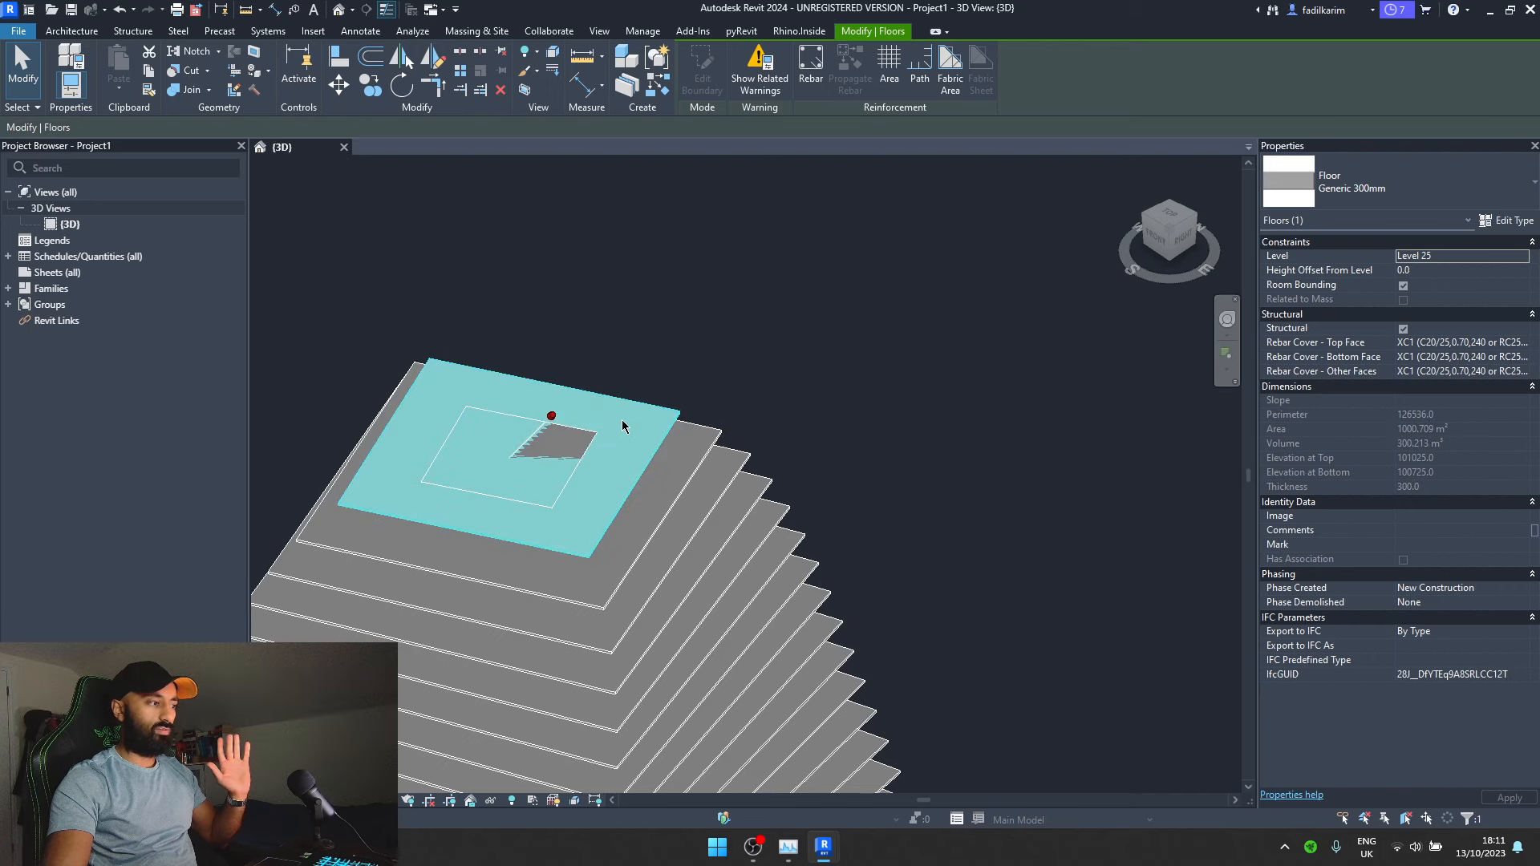
{"action": "key", "text": "Escape"}
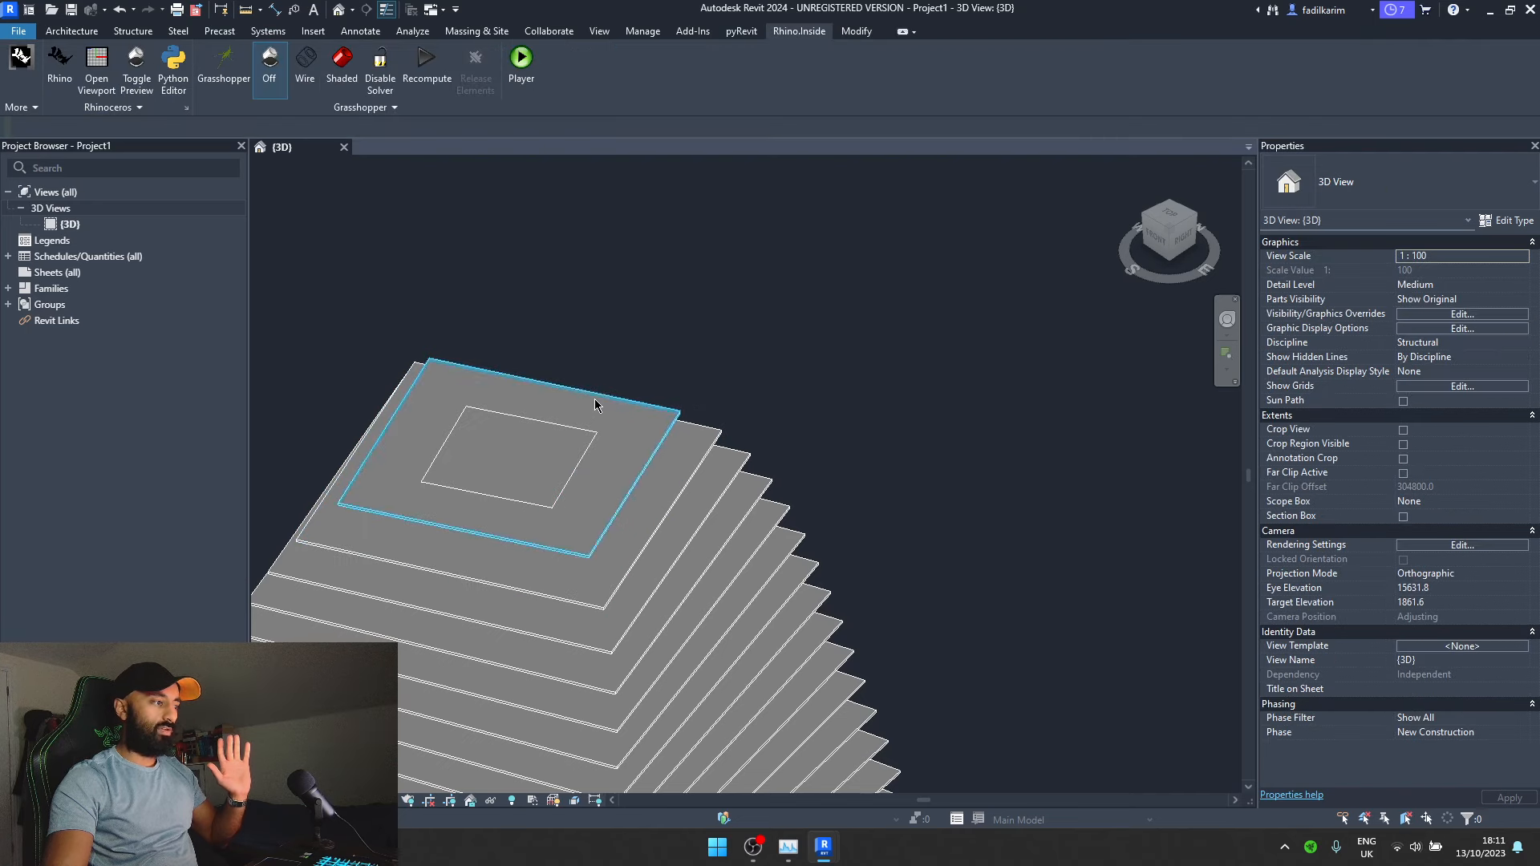
{"action": "left_click", "coordinate": [565, 440]}
{"action": "left_click", "coordinate": [576, 433]}
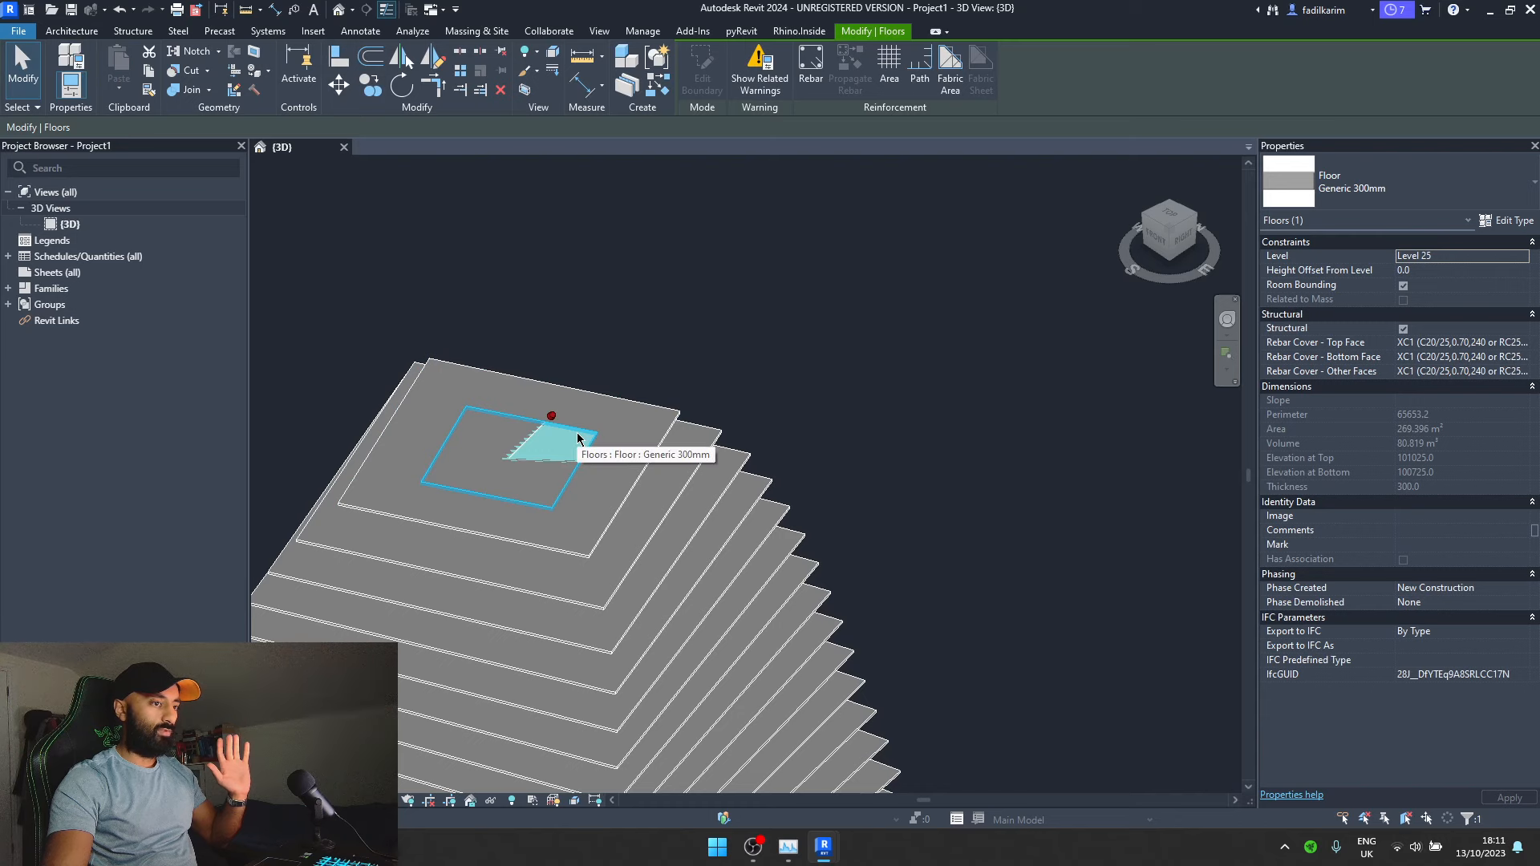
{"action": "scroll", "coordinate": [809, 318], "scroll_direction": "down", "scroll_amount": 6}
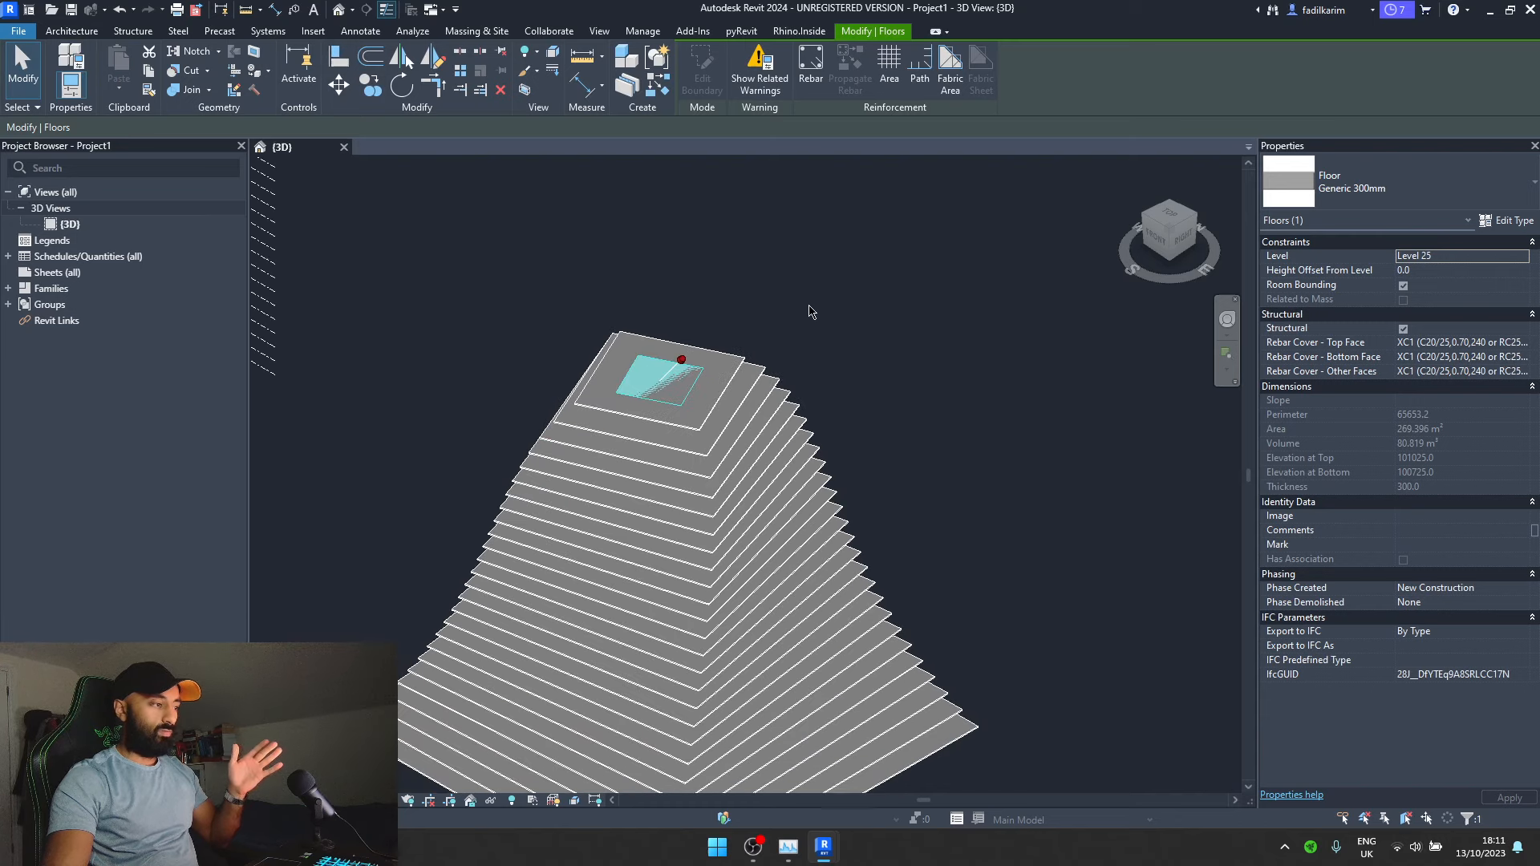
{"action": "scroll", "coordinate": [675, 609], "scroll_direction": "up", "scroll_amount": 3}
{"action": "scroll", "coordinate": [672, 512], "scroll_direction": "down", "scroll_amount": 3}
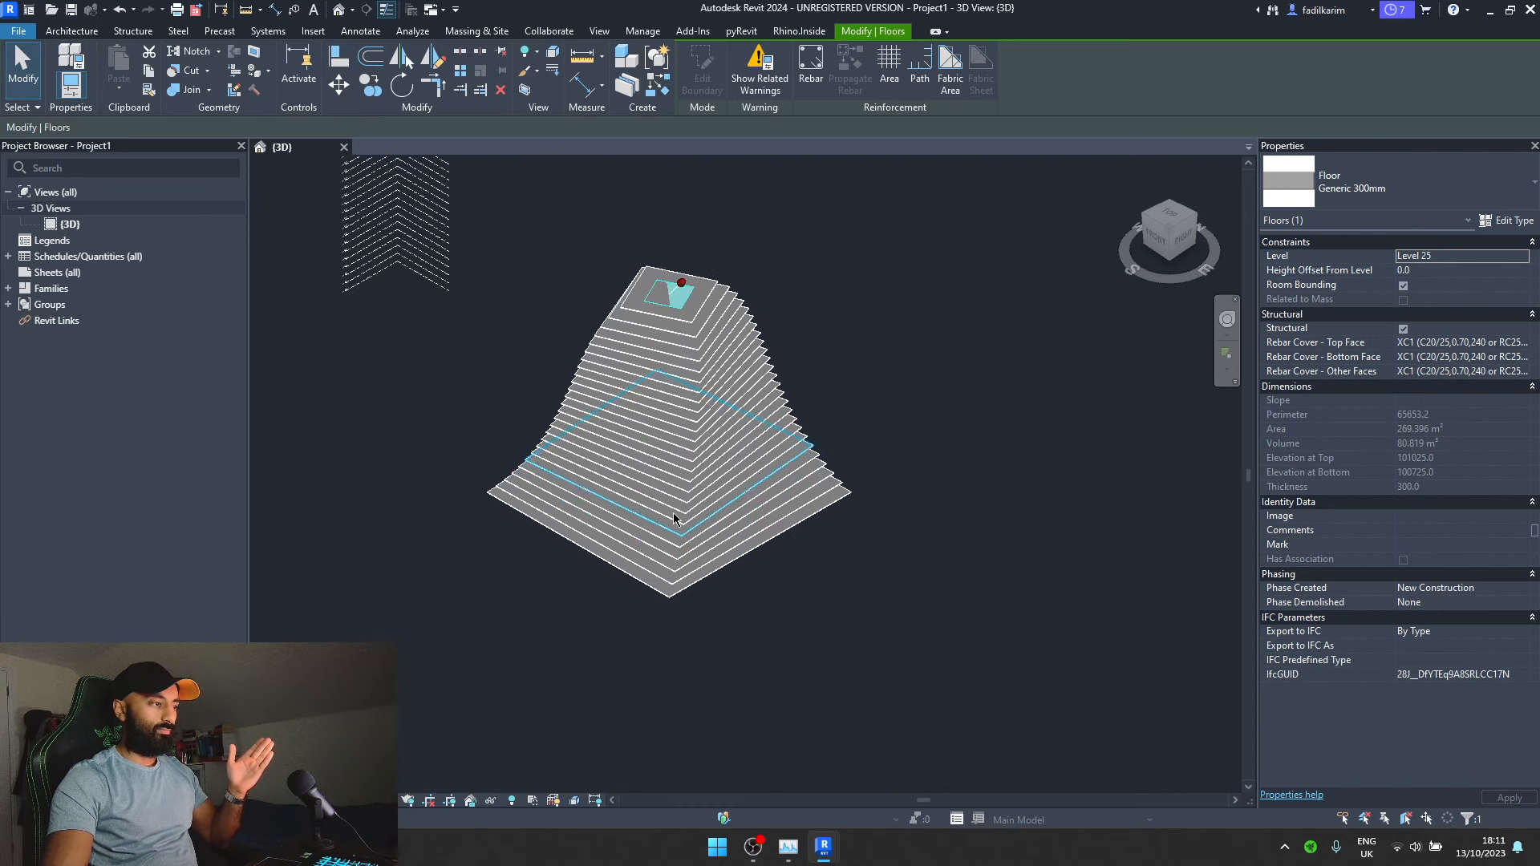
- Check the level assignment and available level options of a floor midway up the tower, leaving them as they are
{"action": "left_click", "coordinate": [678, 429]}
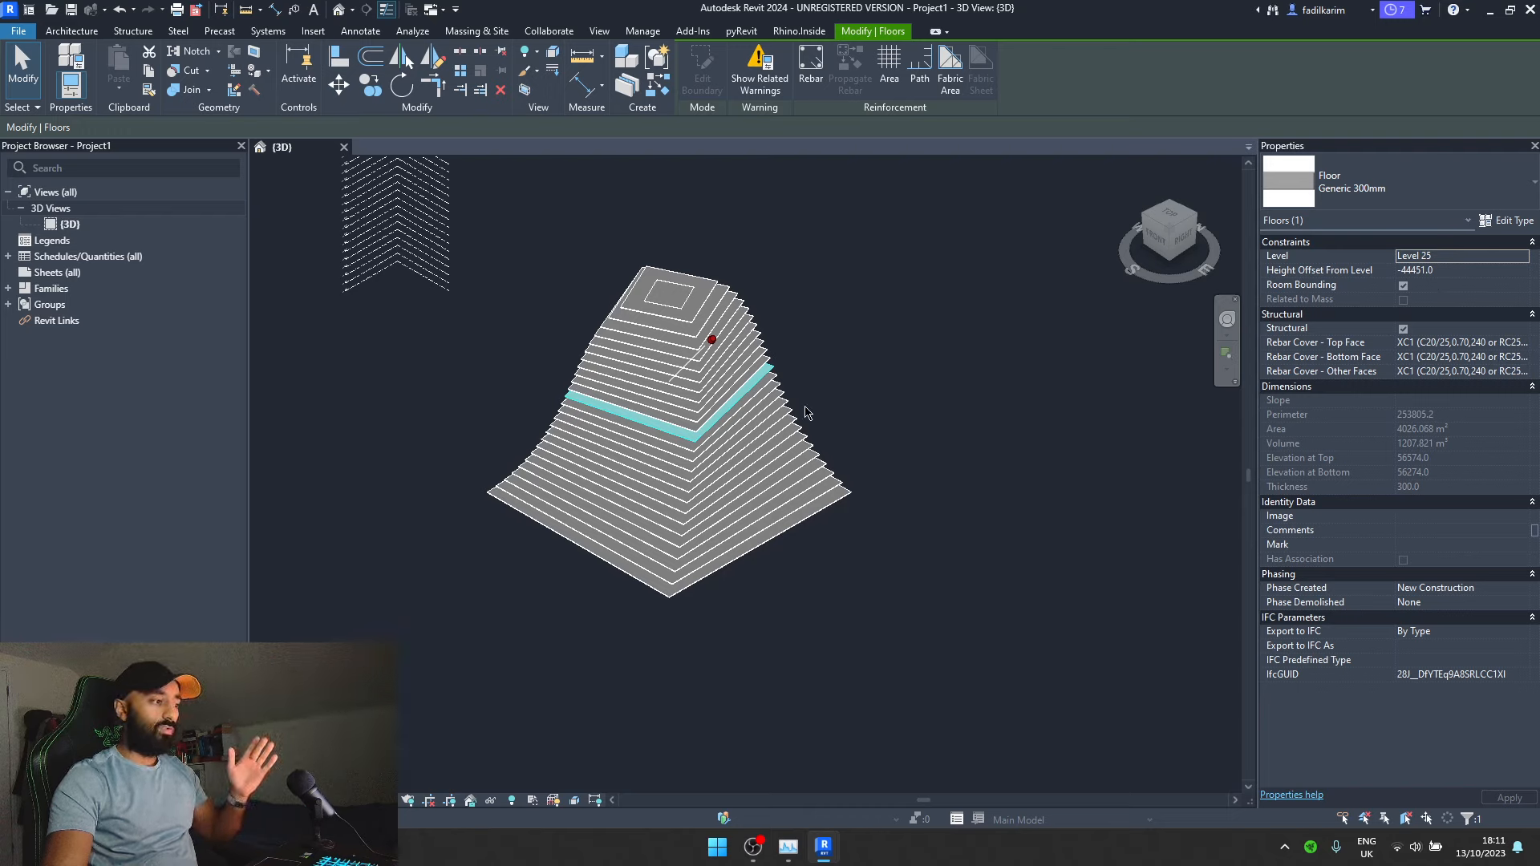
{"action": "left_click", "coordinate": [1523, 257]}
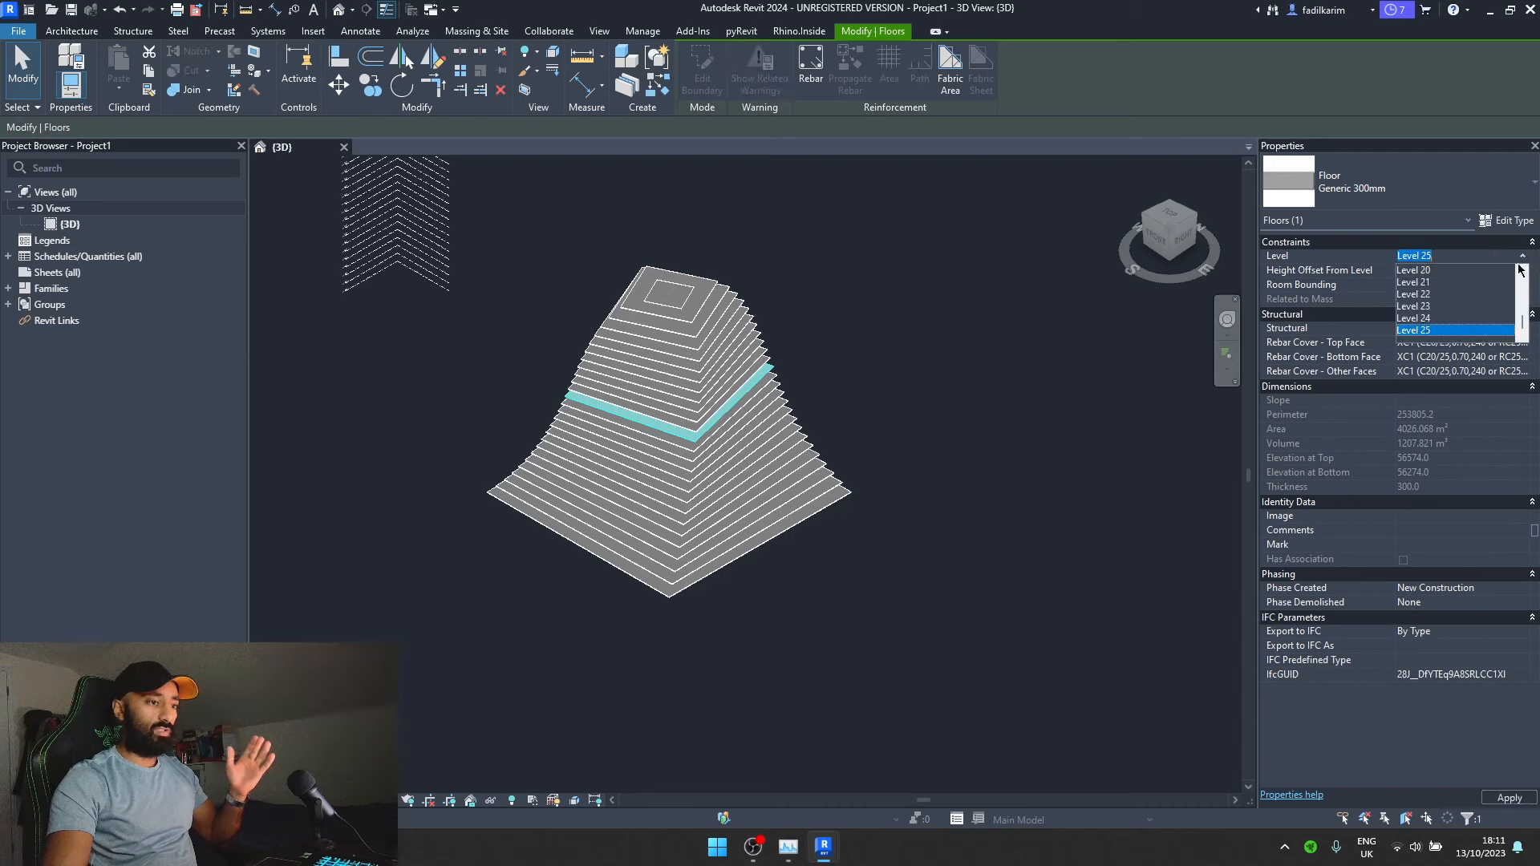
{"action": "left_click", "coordinate": [993, 442]}
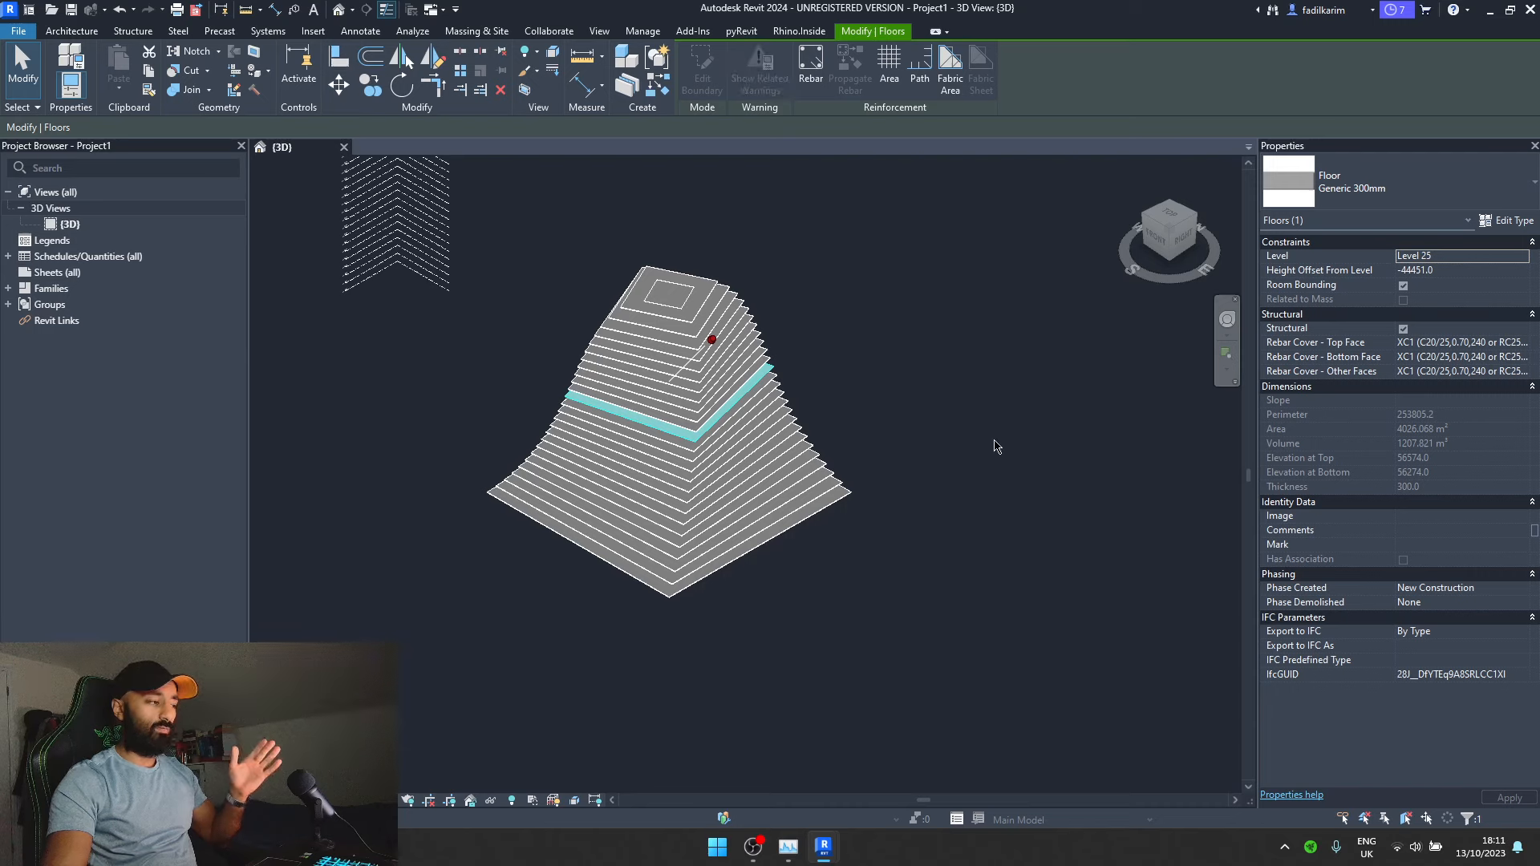
{"action": "left_click", "coordinate": [937, 393]}
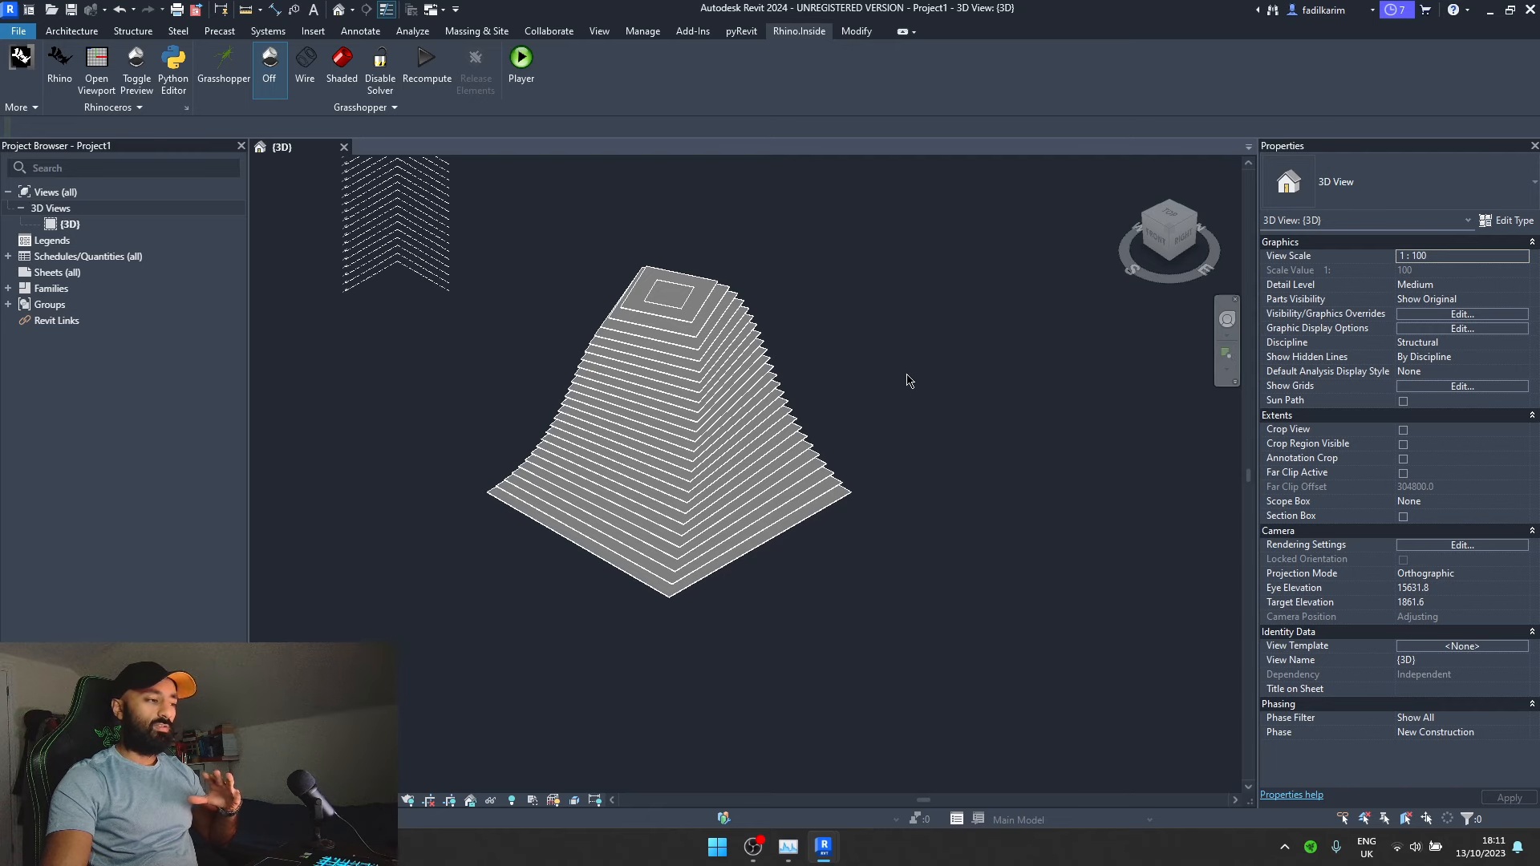
- Create structural plan views for all the levels, from Level 0 to Level 25
{"action": "middle_click_drag", "start_coordinate": [349, 282], "coordinate": [442, 473]}
{"action": "left_click_drag", "start_coordinate": [543, 234], "coordinate": [447, 523]}
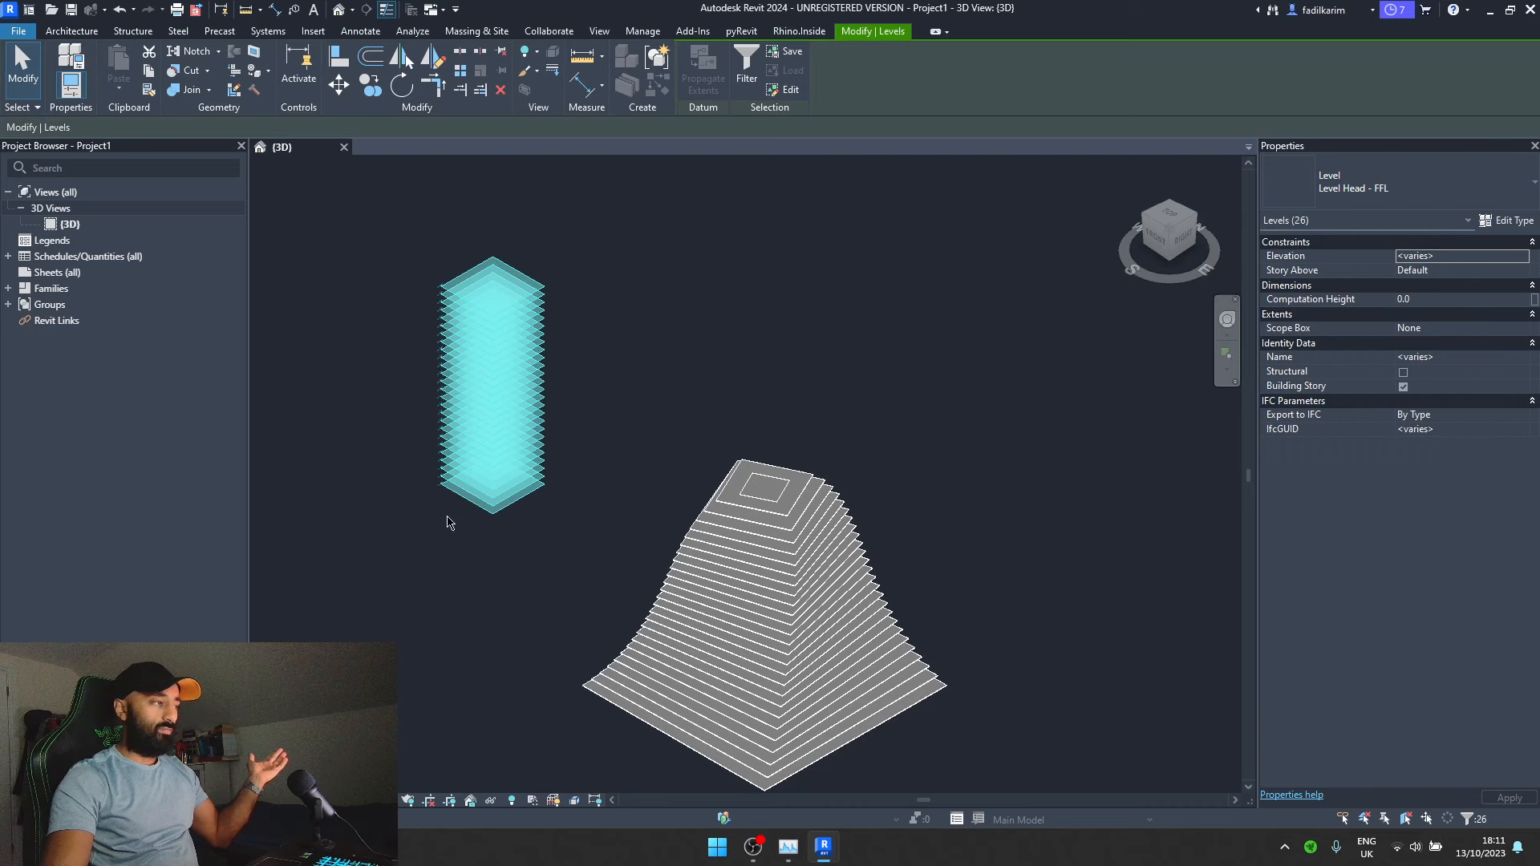
{"action": "left_click", "coordinate": [600, 32]}
{"action": "left_click", "coordinate": [672, 72]}
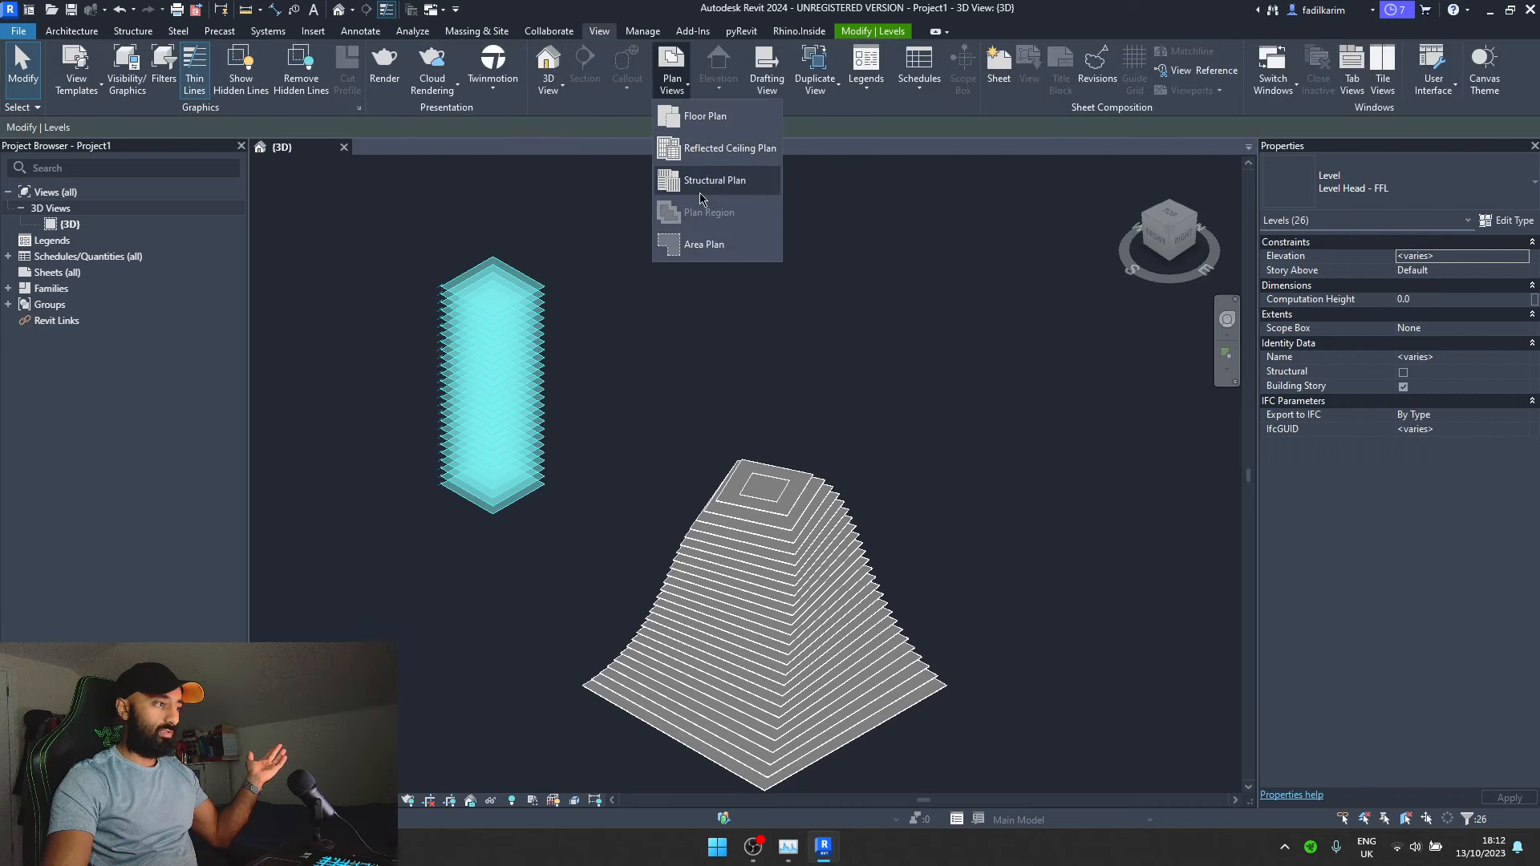
{"action": "left_click", "coordinate": [709, 178]}
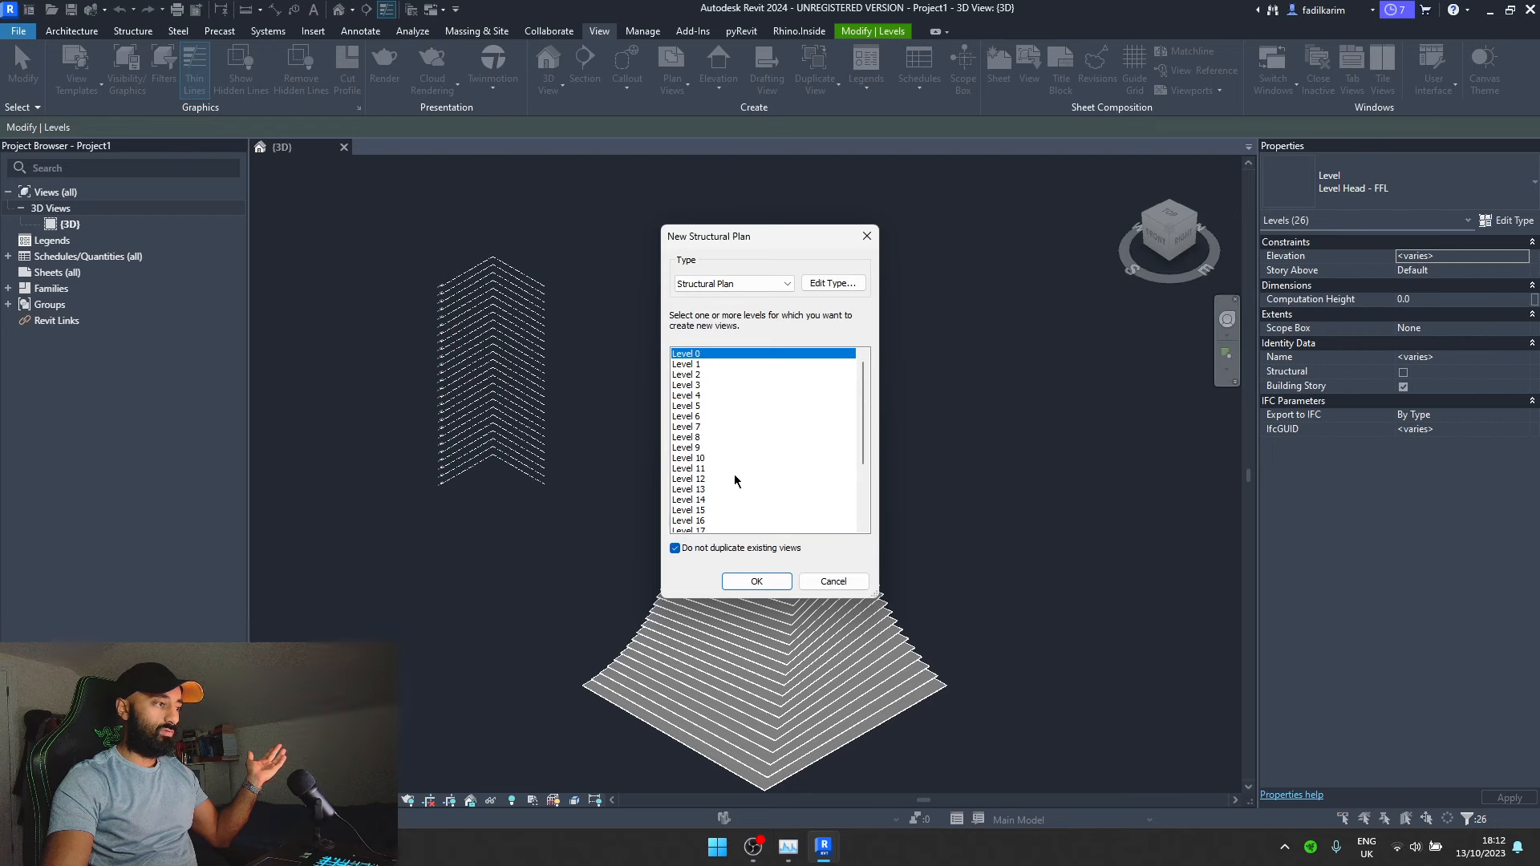
{"action": "scroll", "coordinate": [735, 481], "scroll_direction": "down", "scroll_amount": 3}
{"action": "left_click", "coordinate": [706, 521], "text": "shift"}
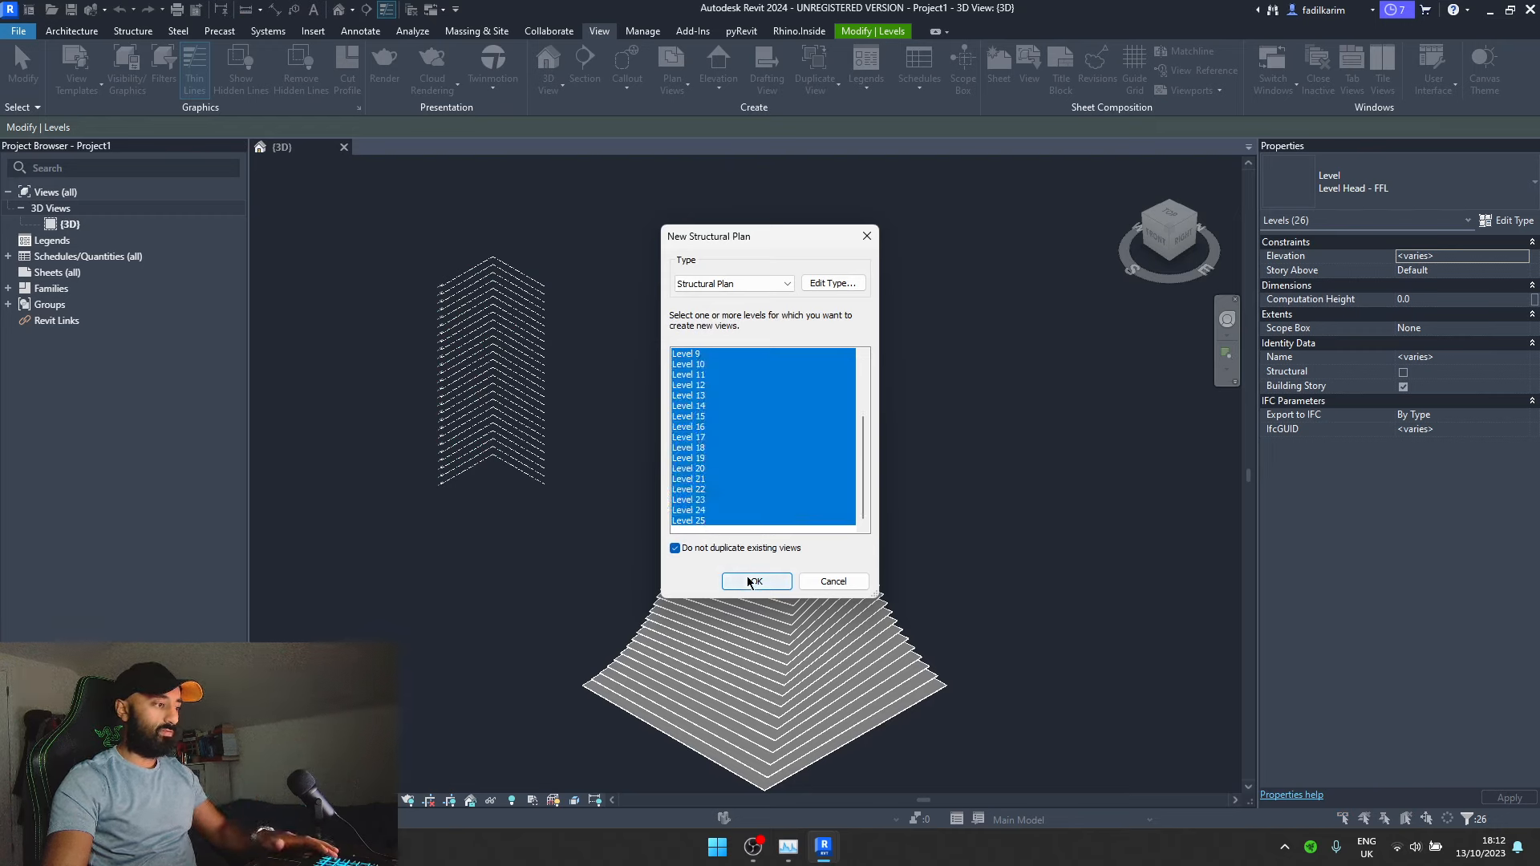
{"action": "left_click", "coordinate": [754, 581]}
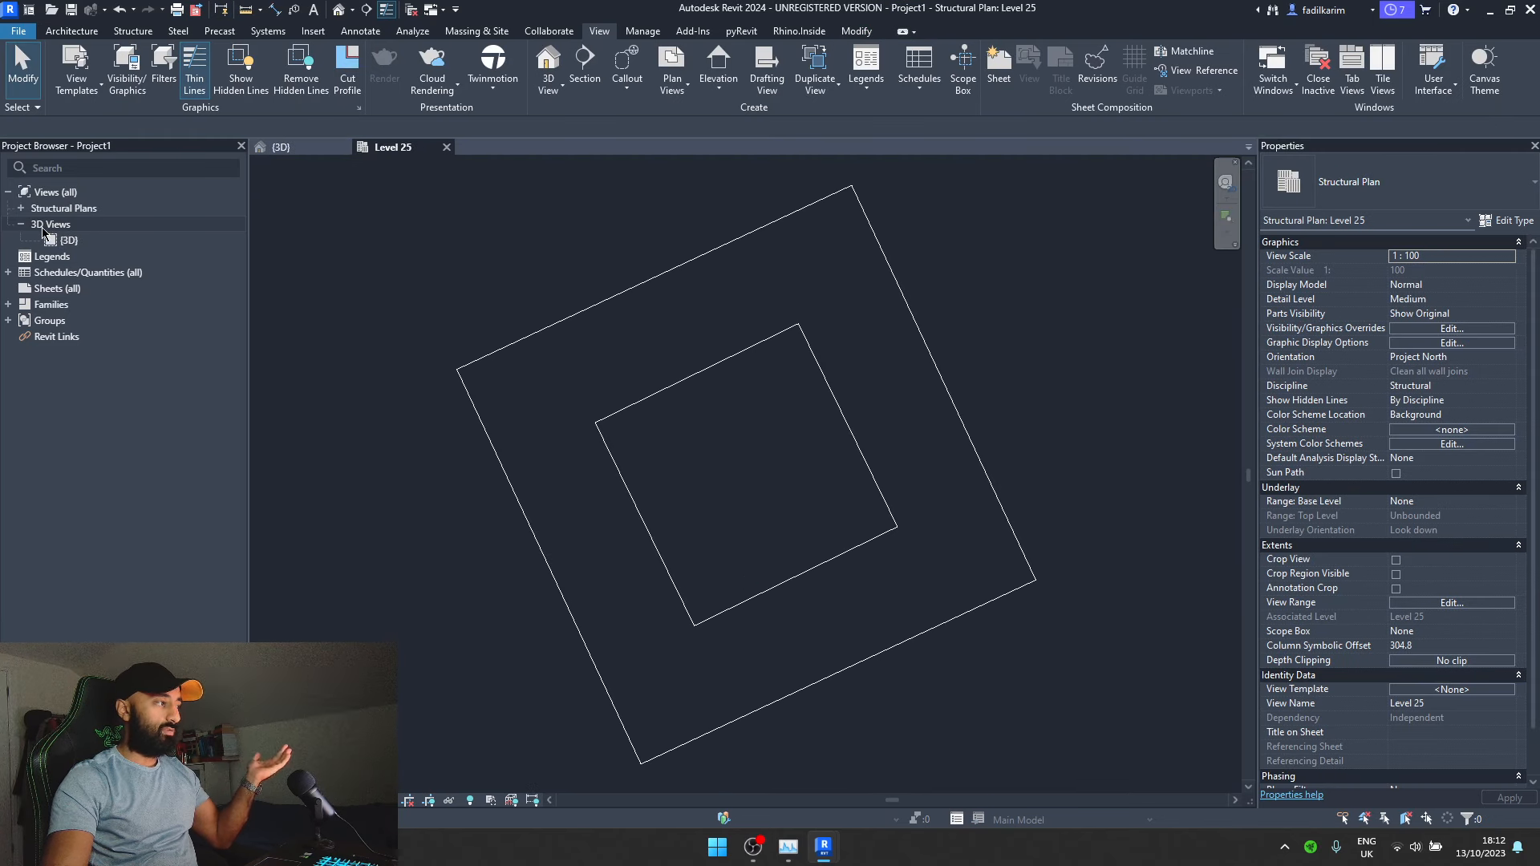
- Open the Level 1 structural plan and fit the floor outline in view
{"action": "double_click", "coordinate": [48, 208]}
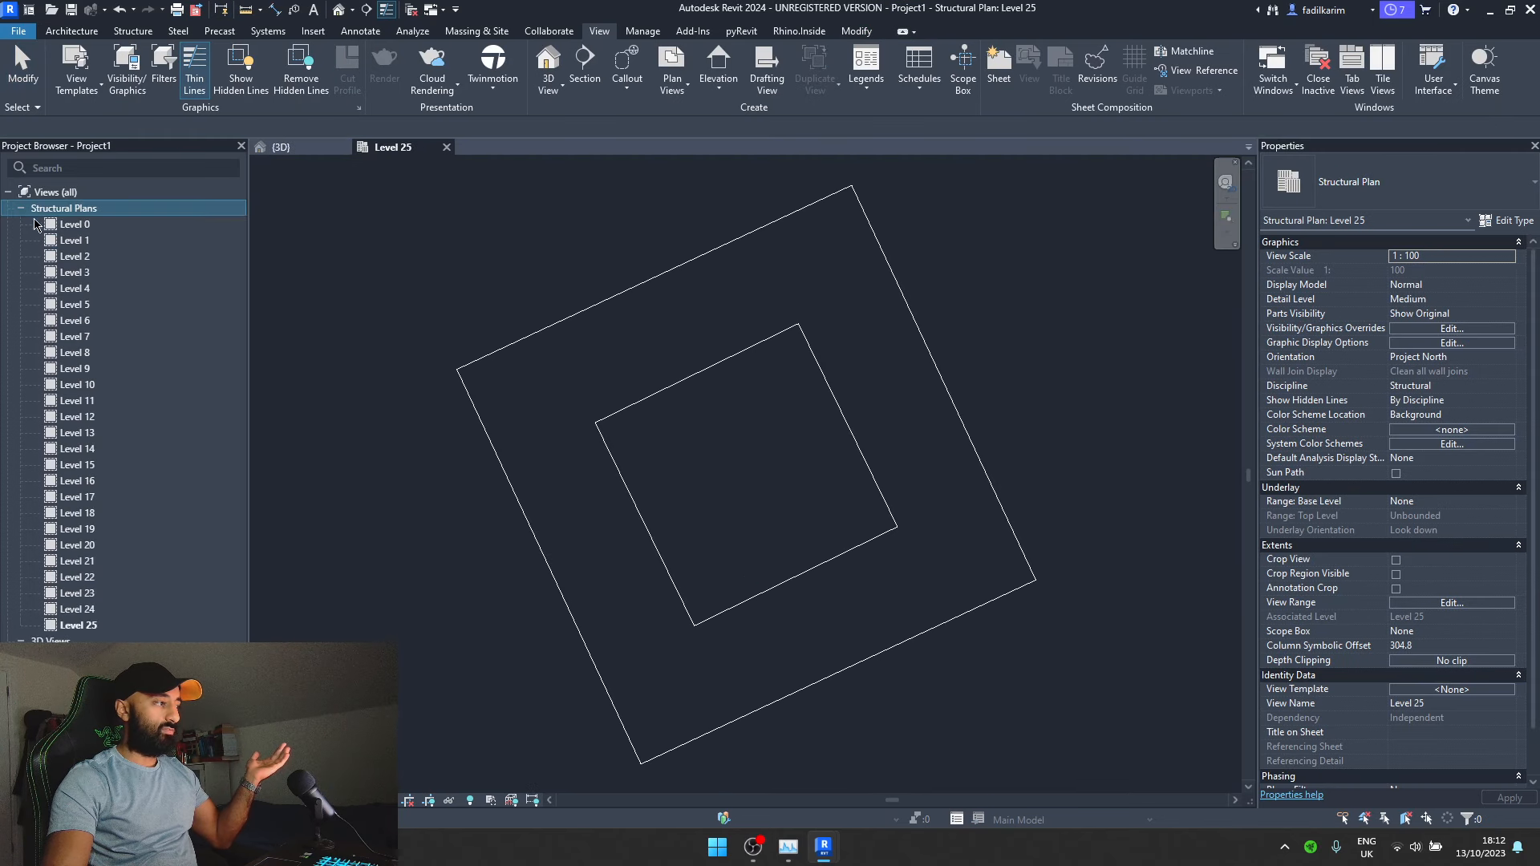
{"action": "double_click", "coordinate": [88, 236]}
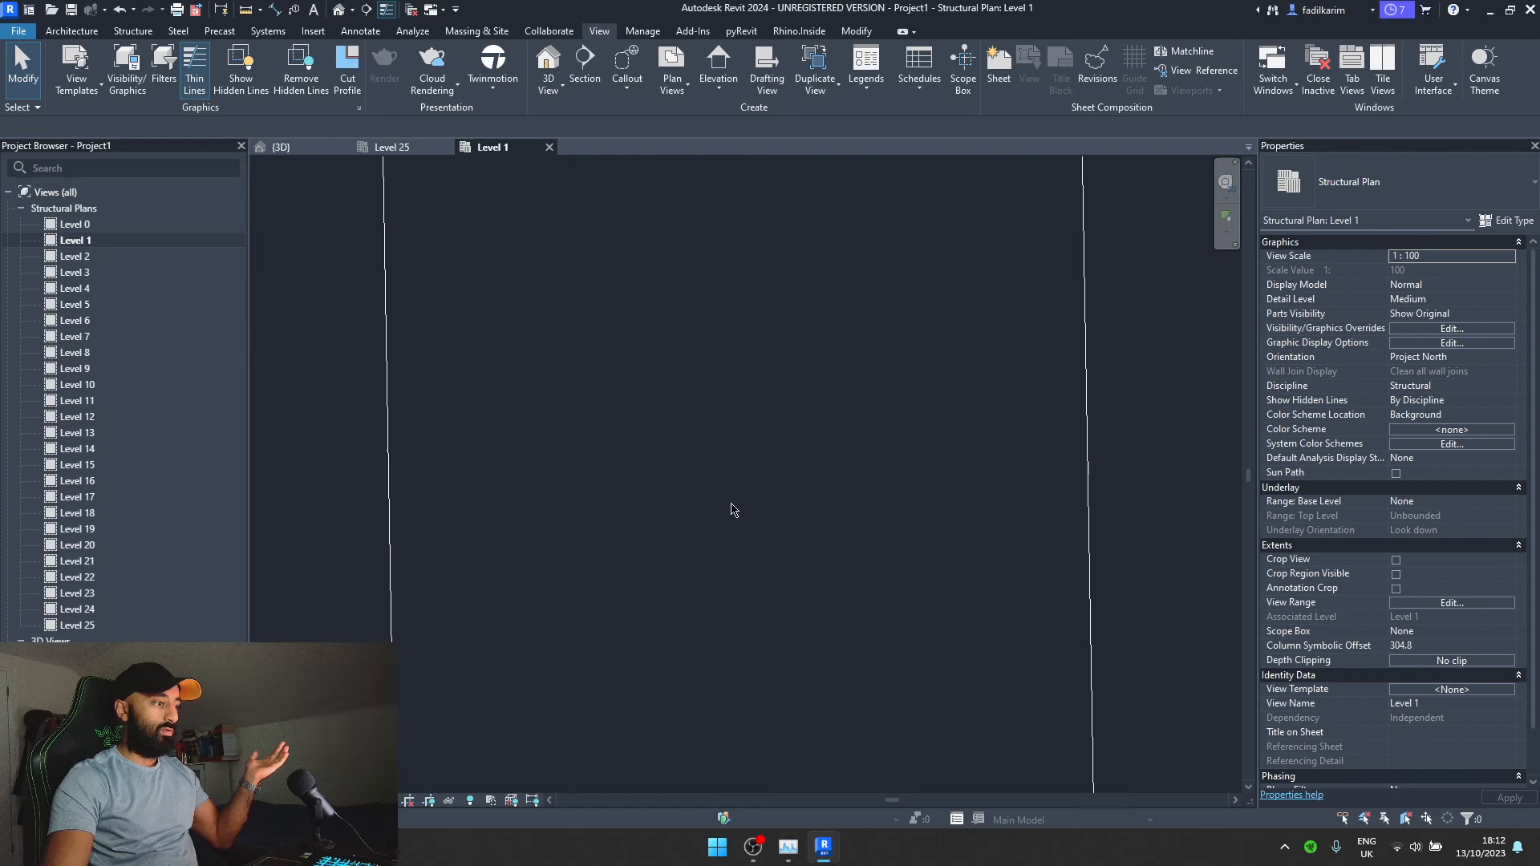
{"action": "scroll", "coordinate": [730, 509], "scroll_direction": "down", "scroll_amount": 3}
{"action": "scroll", "coordinate": [726, 492], "scroll_direction": "up", "scroll_amount": 2}
- Change the floor's Level constraint to Level 1 in the Level 1 structural plan
{"action": "left_click", "coordinate": [703, 645]}
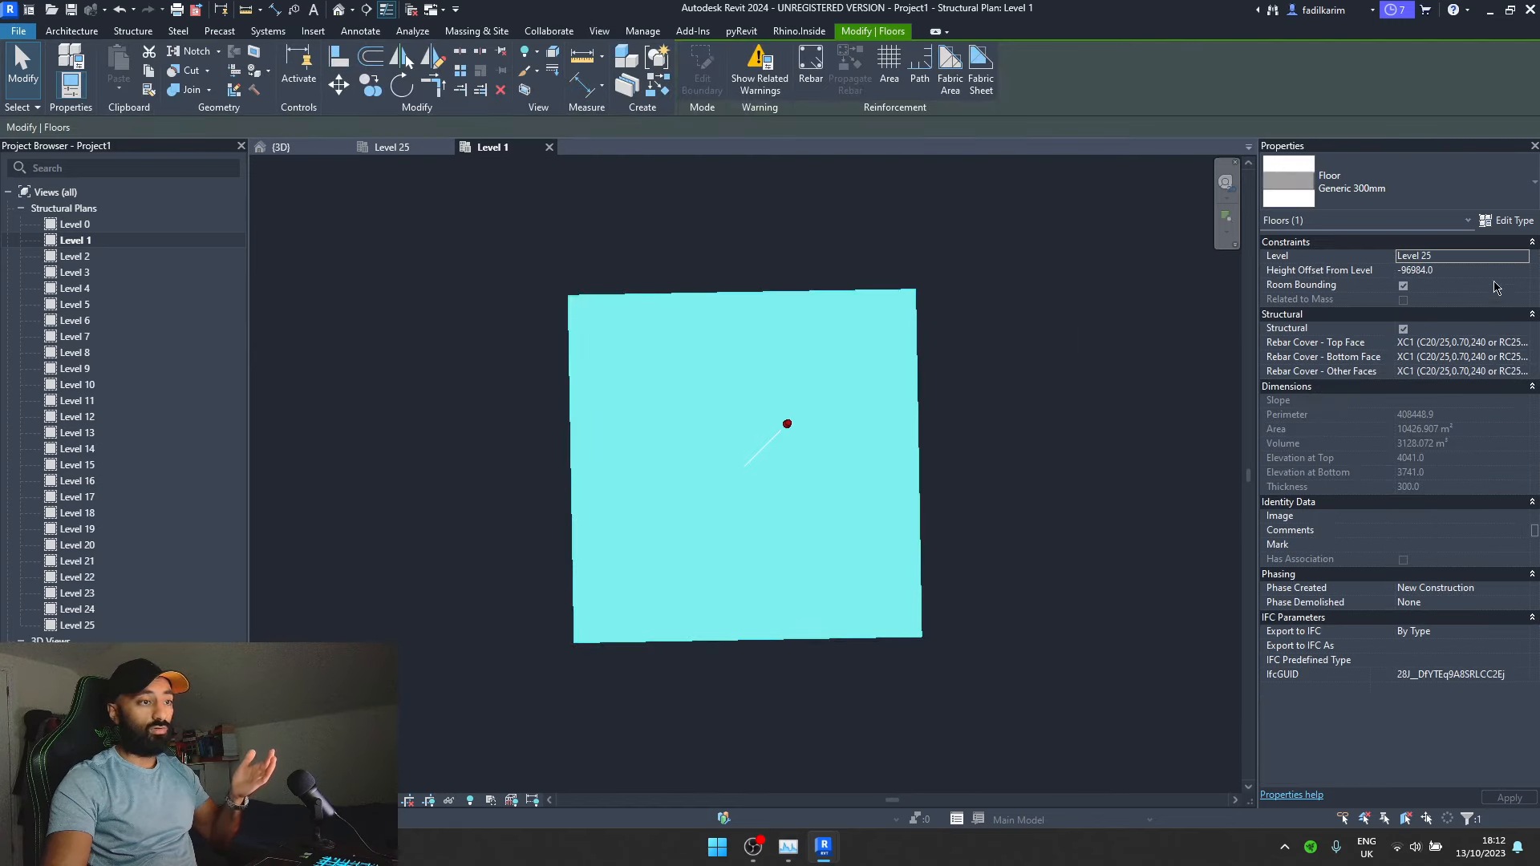
{"action": "left_click", "coordinate": [1520, 261]}
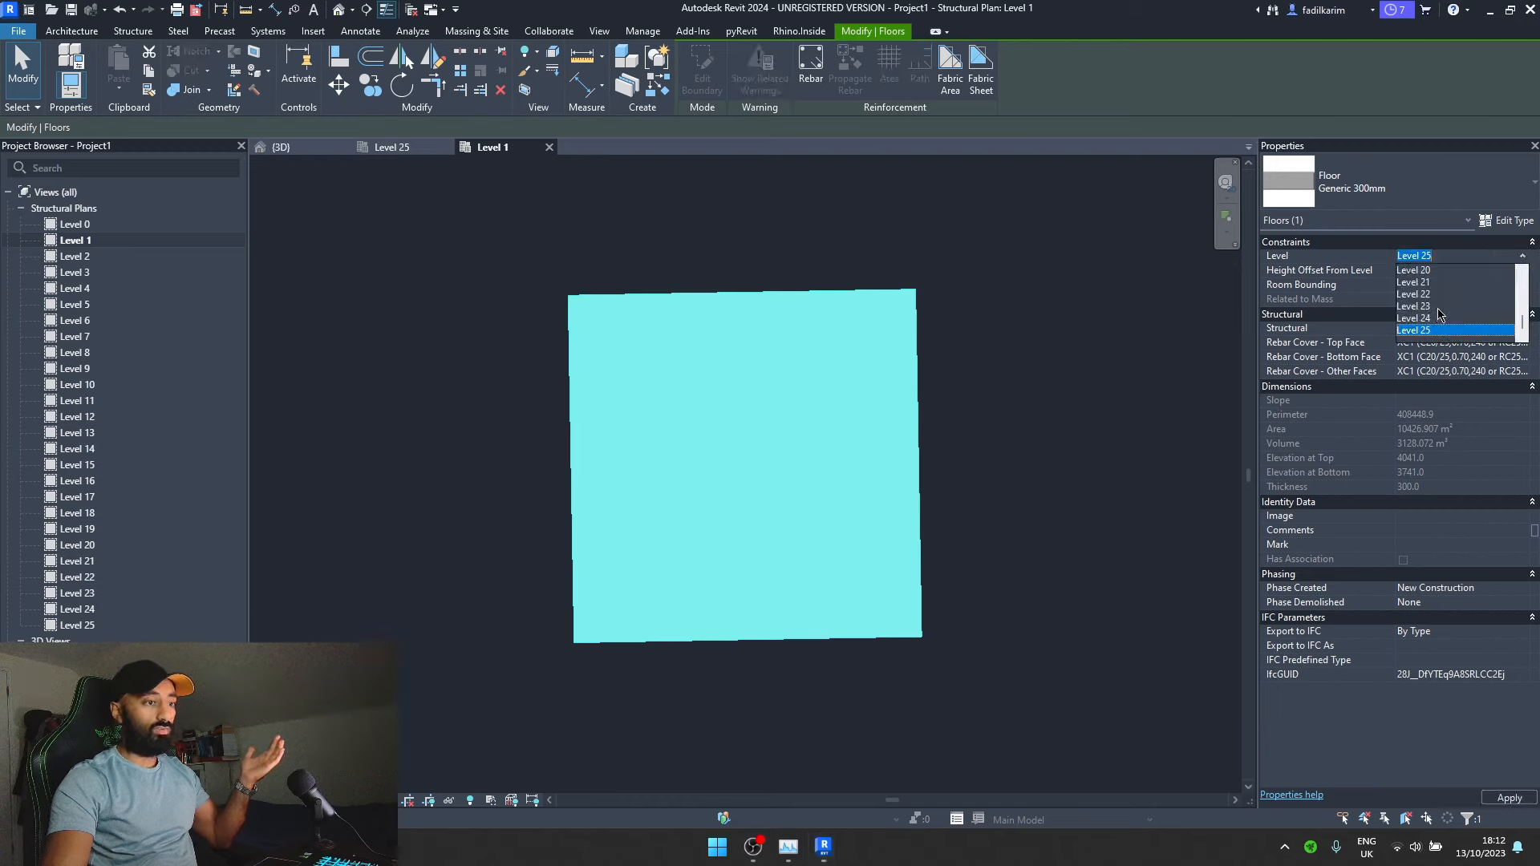
{"action": "scroll", "coordinate": [1437, 310], "scroll_direction": "up", "scroll_amount": 4}
{"action": "scroll", "coordinate": [1436, 309], "scroll_direction": "up", "scroll_amount": 3}
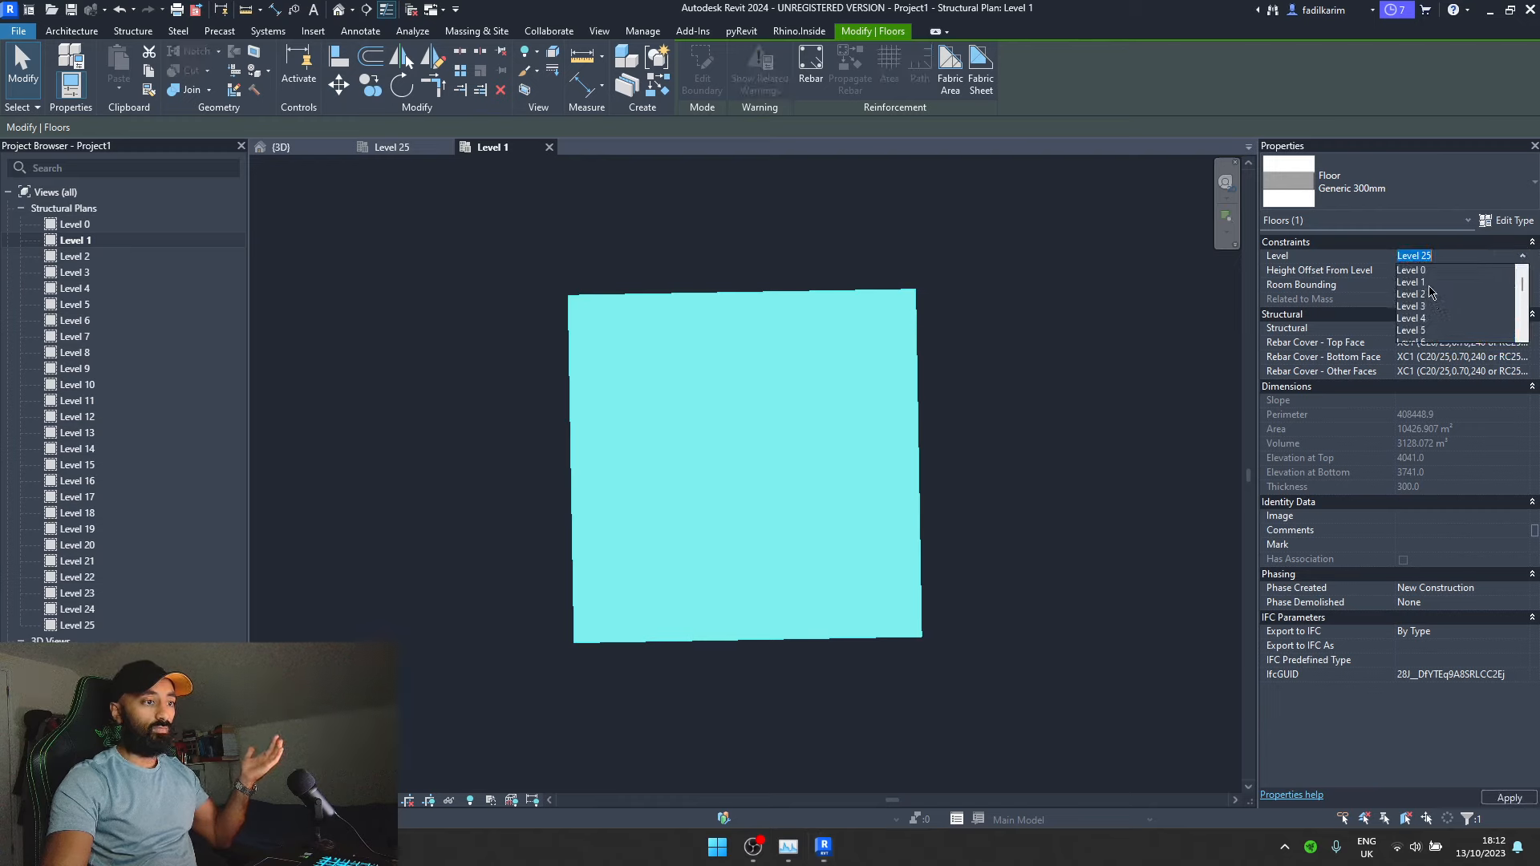
{"action": "left_click", "coordinate": [1431, 282]}
{"action": "left_click", "coordinate": [1046, 365]}
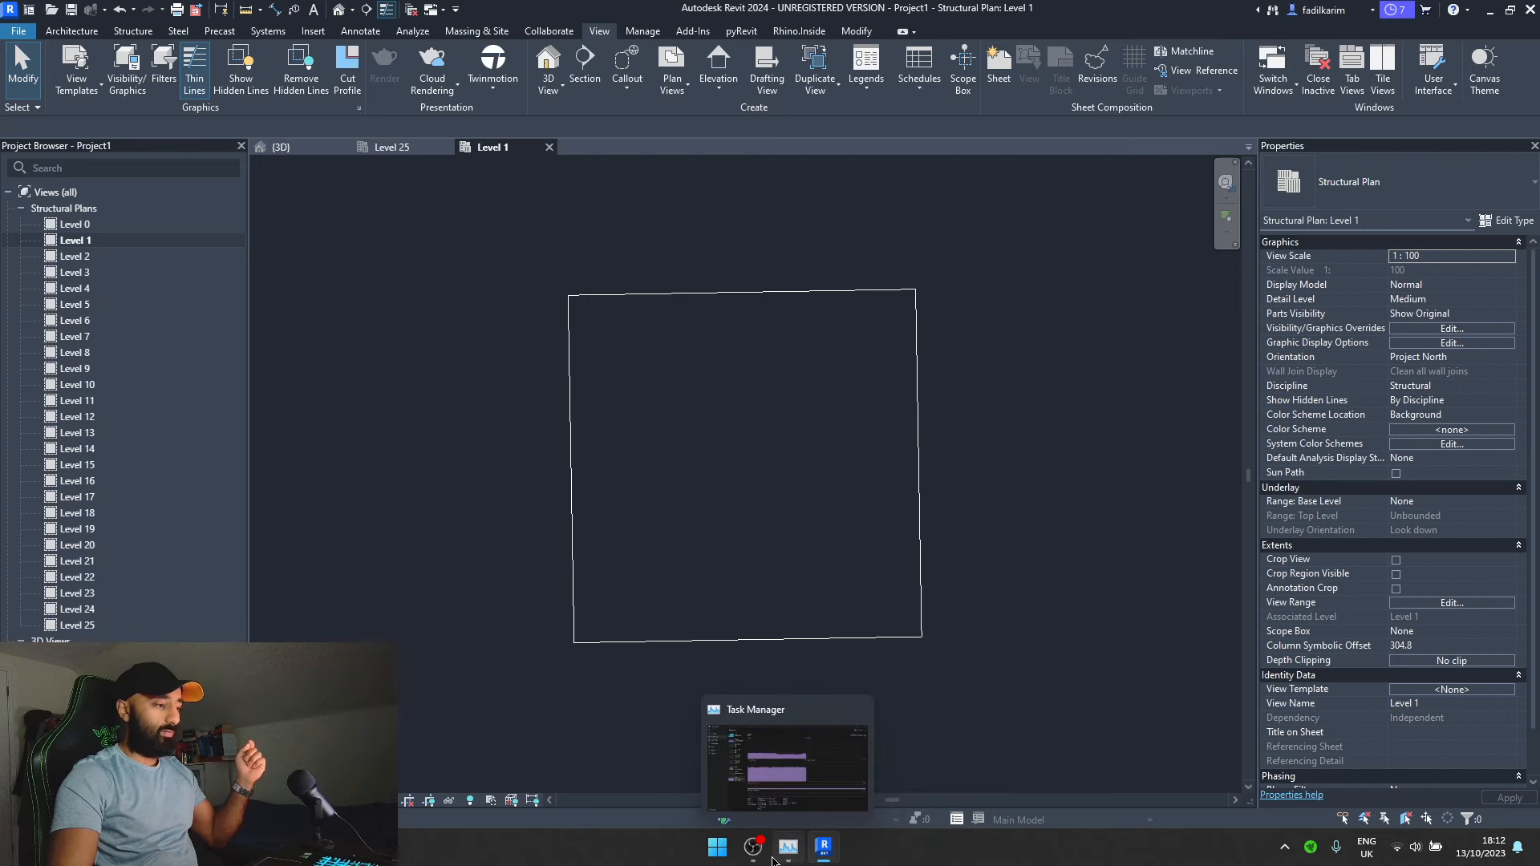
- In the 3D view, set the displaced Level 1 floor's Height Offset From Level to 0 and accept the overlap warnings
{"action": "left_click", "coordinate": [281, 147]}
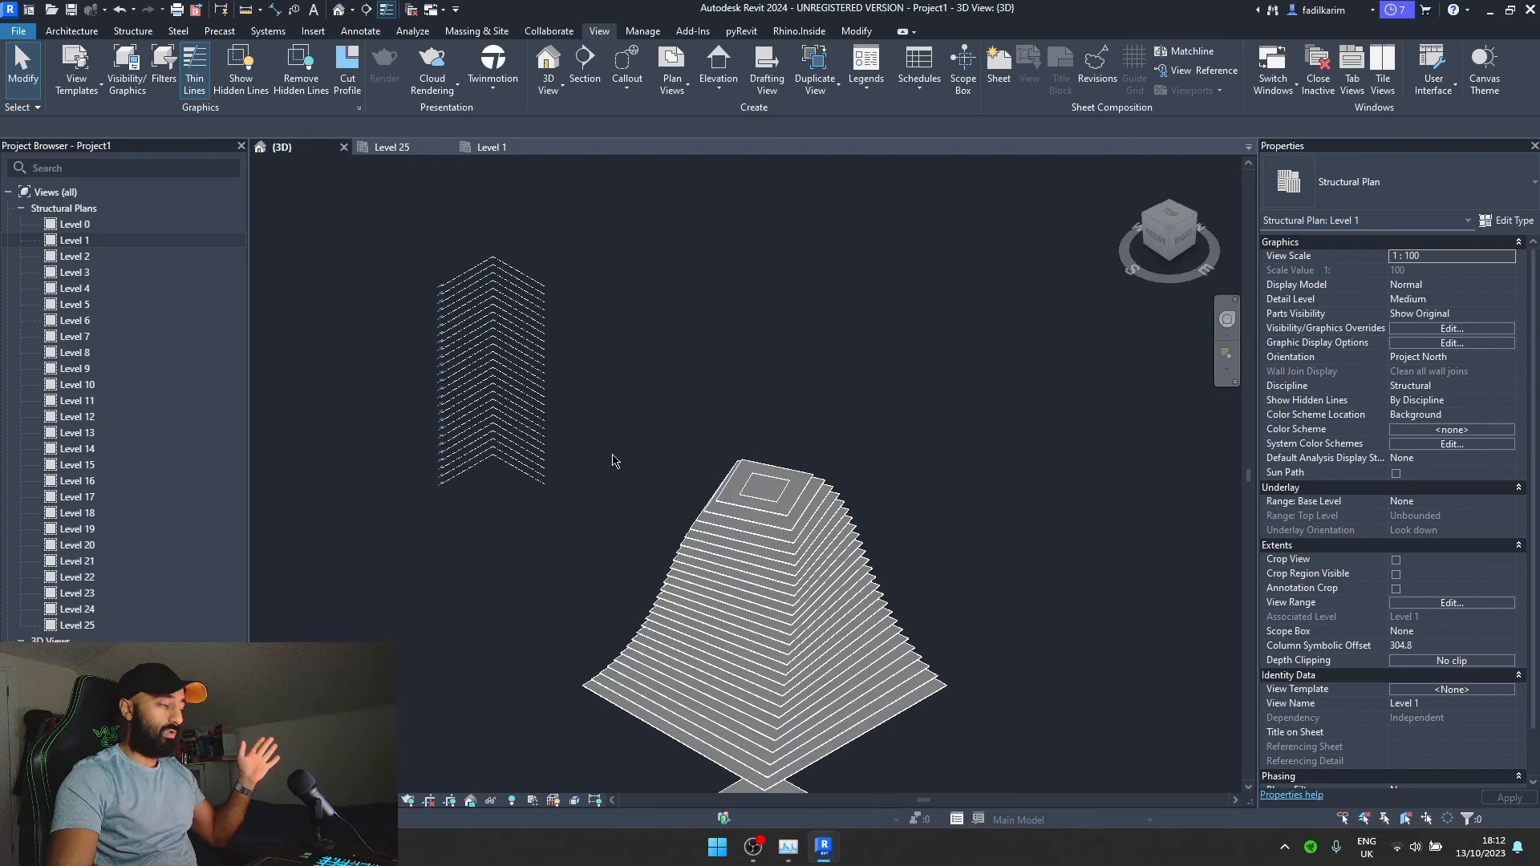
{"action": "scroll", "coordinate": [558, 531], "scroll_direction": "down", "scroll_amount": 4}
{"action": "scroll", "coordinate": [647, 721], "scroll_direction": "up", "scroll_amount": 5}
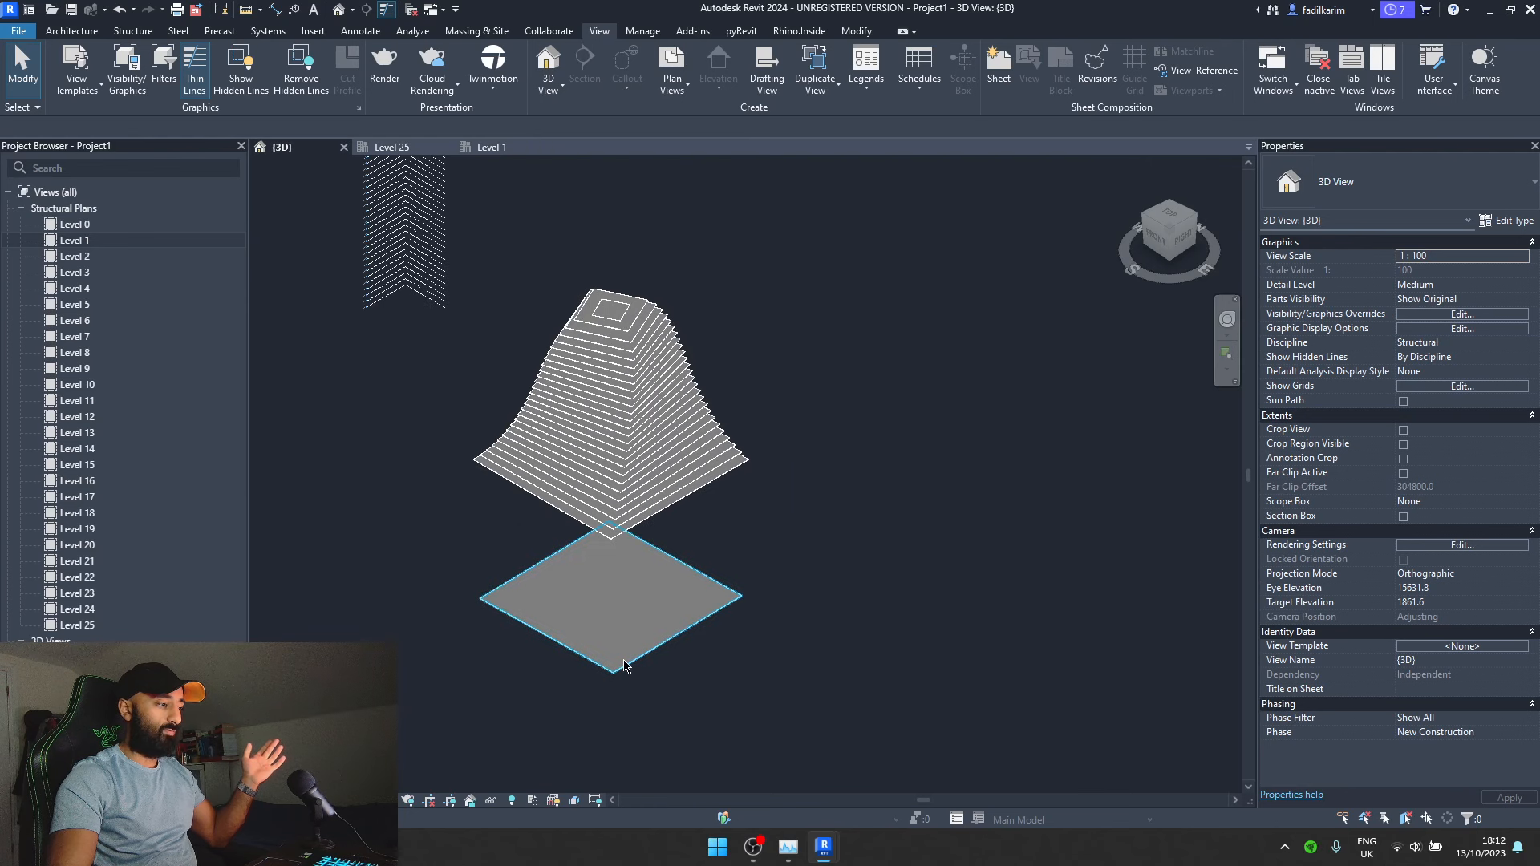
{"action": "left_click", "coordinate": [625, 665]}
{"action": "left_click", "coordinate": [1453, 270]}
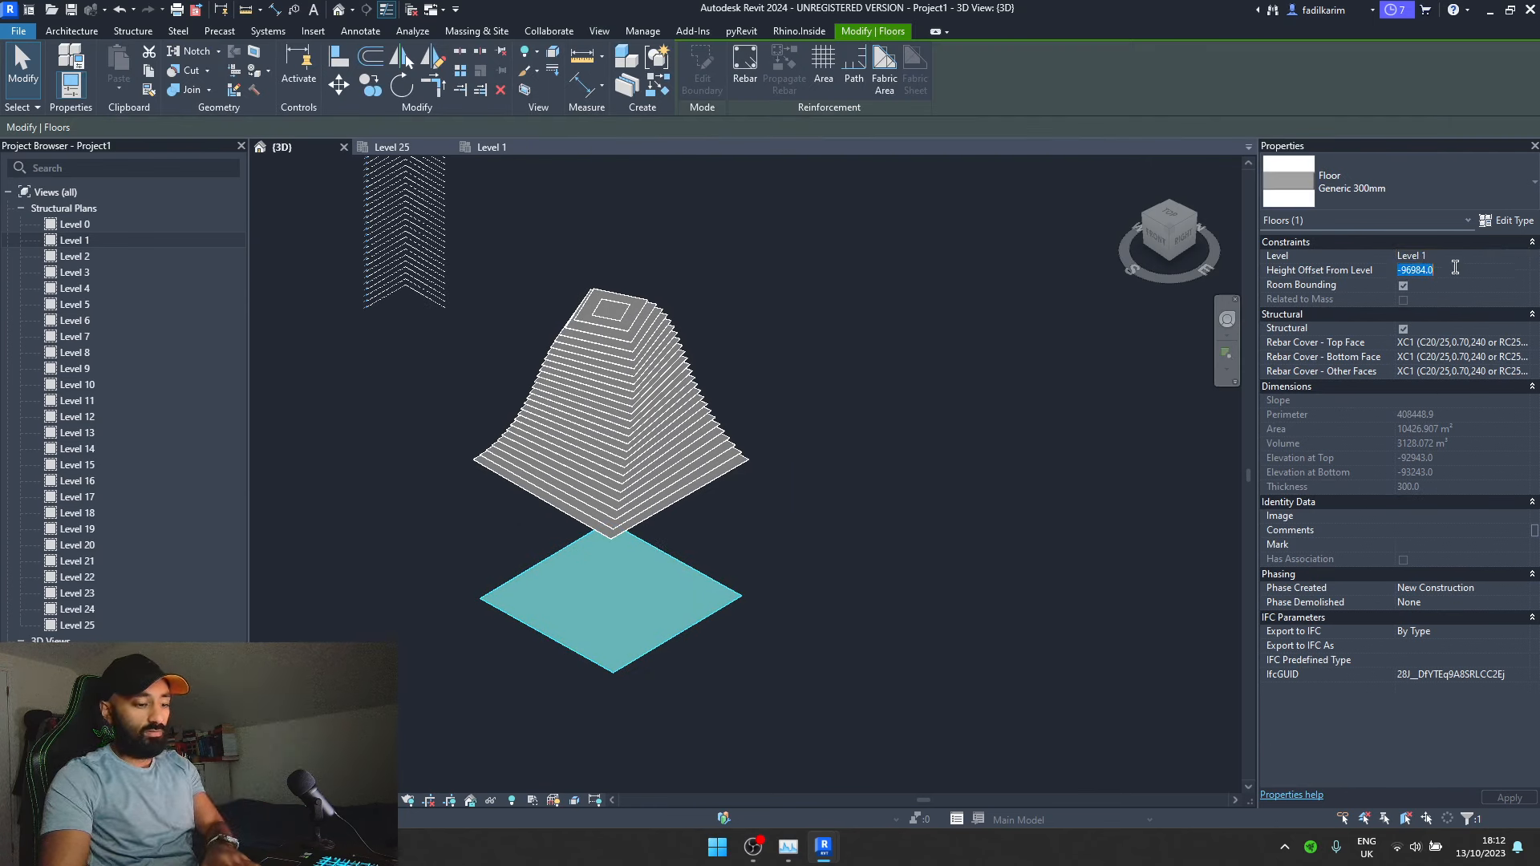
{"action": "type", "text": "0"}
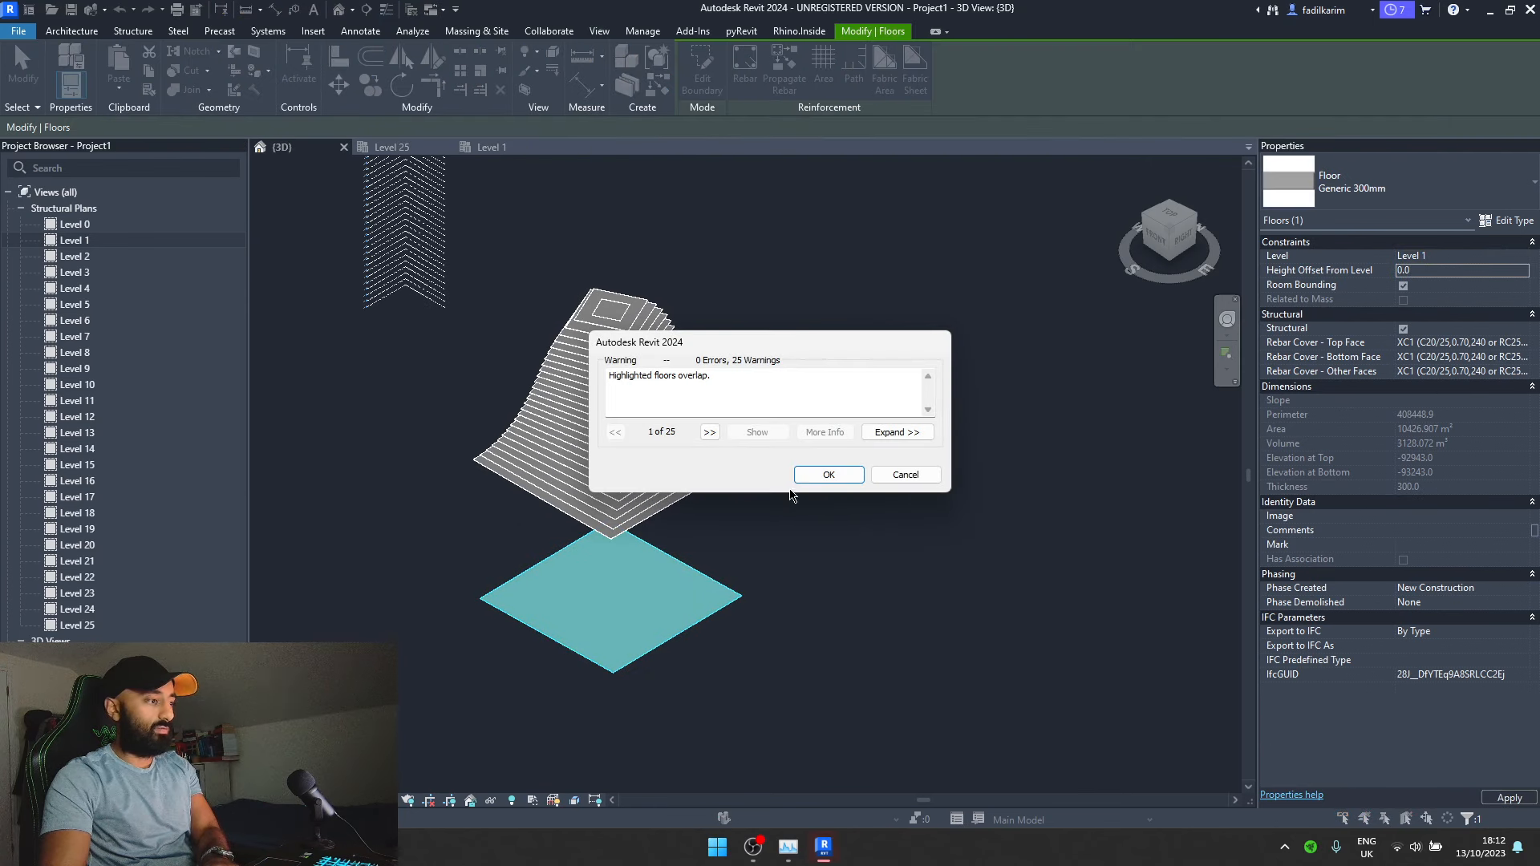
{"action": "left_click", "coordinate": [800, 481]}
- Examine the repositioned Level 1 floor against the neighbouring floors at the tower's base
{"action": "scroll", "coordinate": [521, 499], "scroll_direction": "up", "scroll_amount": 4}
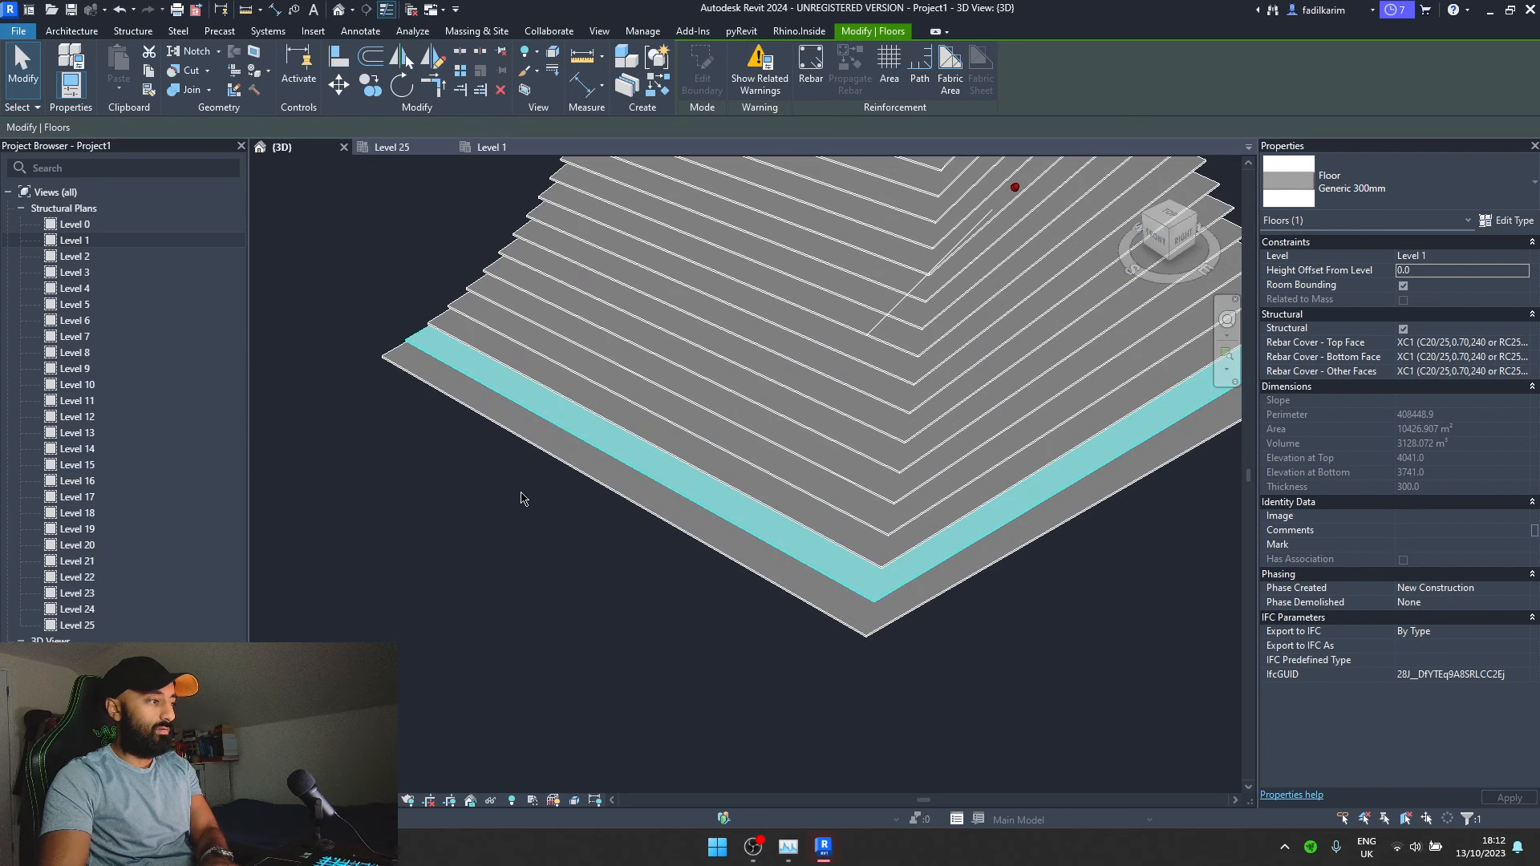
{"action": "scroll", "coordinate": [521, 493], "scroll_direction": "down", "scroll_amount": 3}
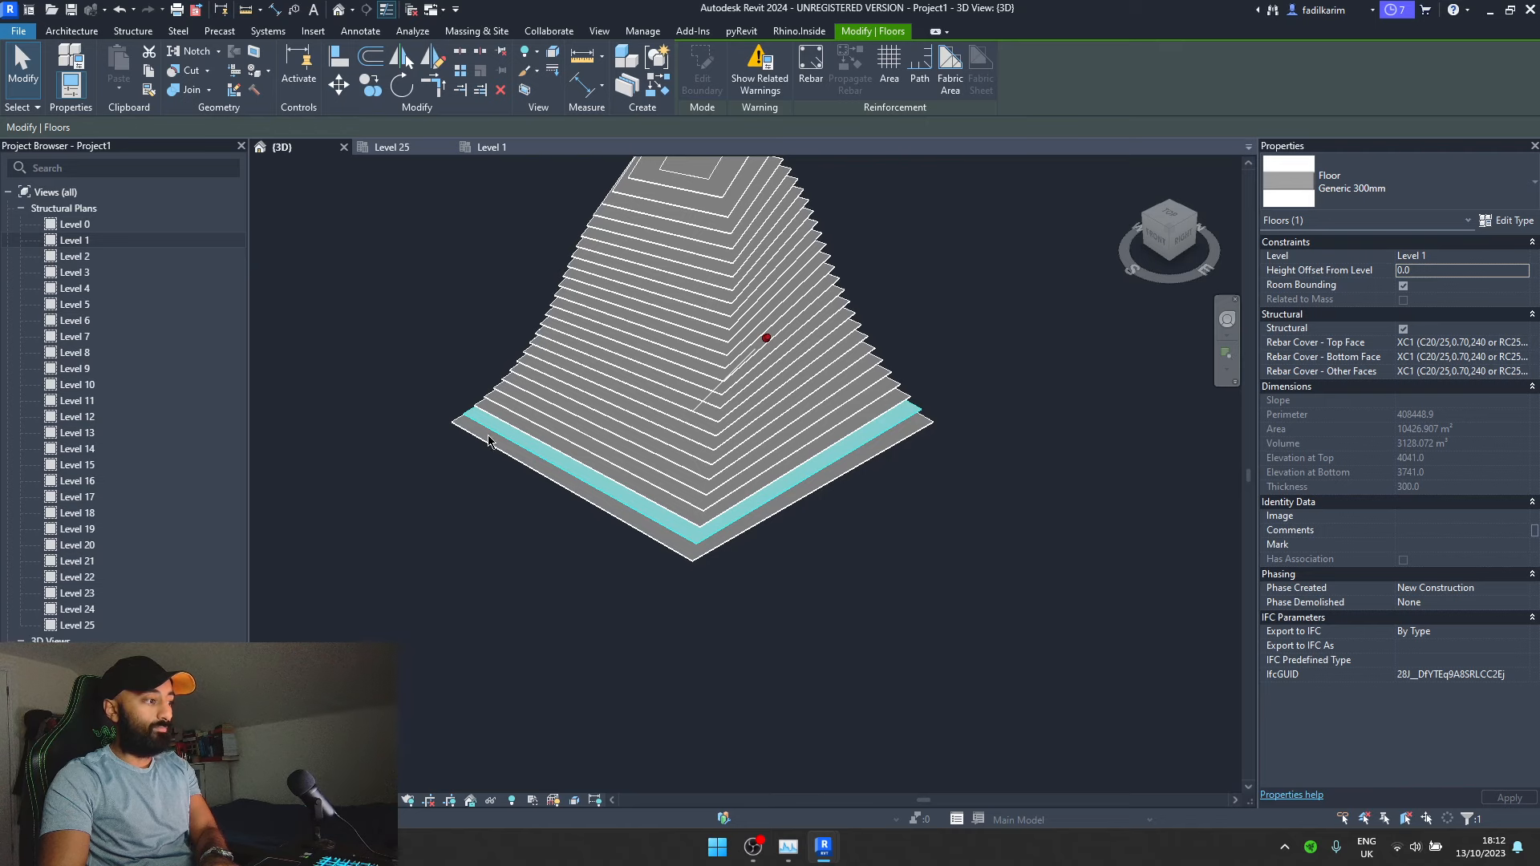
{"action": "scroll", "coordinate": [1012, 406], "scroll_direction": "up", "scroll_amount": 4}
{"action": "scroll", "coordinate": [1084, 305], "scroll_direction": "down", "scroll_amount": 5}
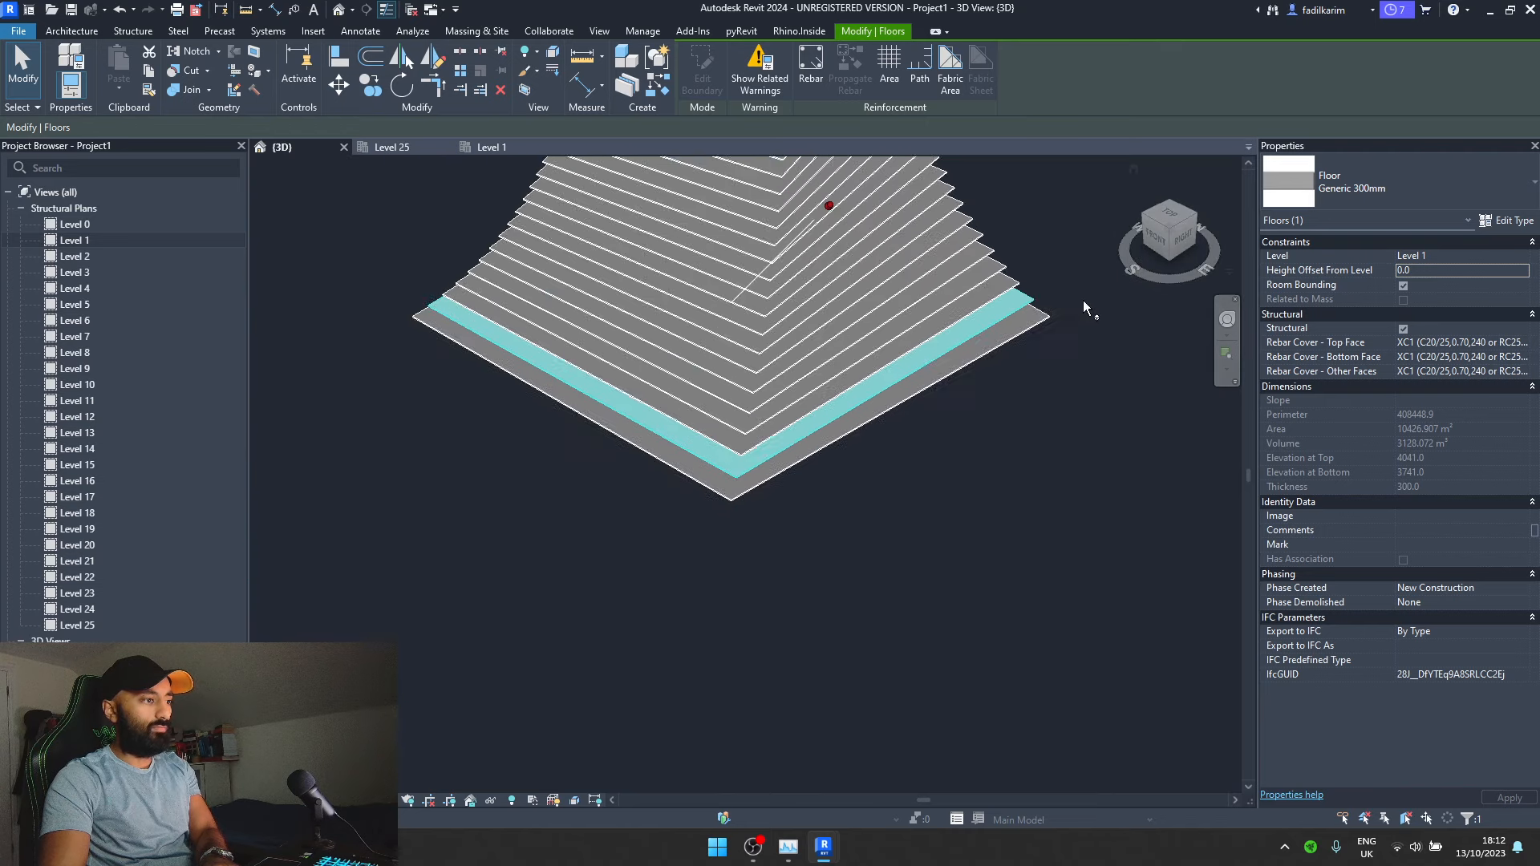
{"action": "scroll", "coordinate": [709, 598], "scroll_direction": "down", "scroll_amount": 2}
{"action": "scroll", "coordinate": [806, 417], "scroll_direction": "up", "scroll_amount": 3}
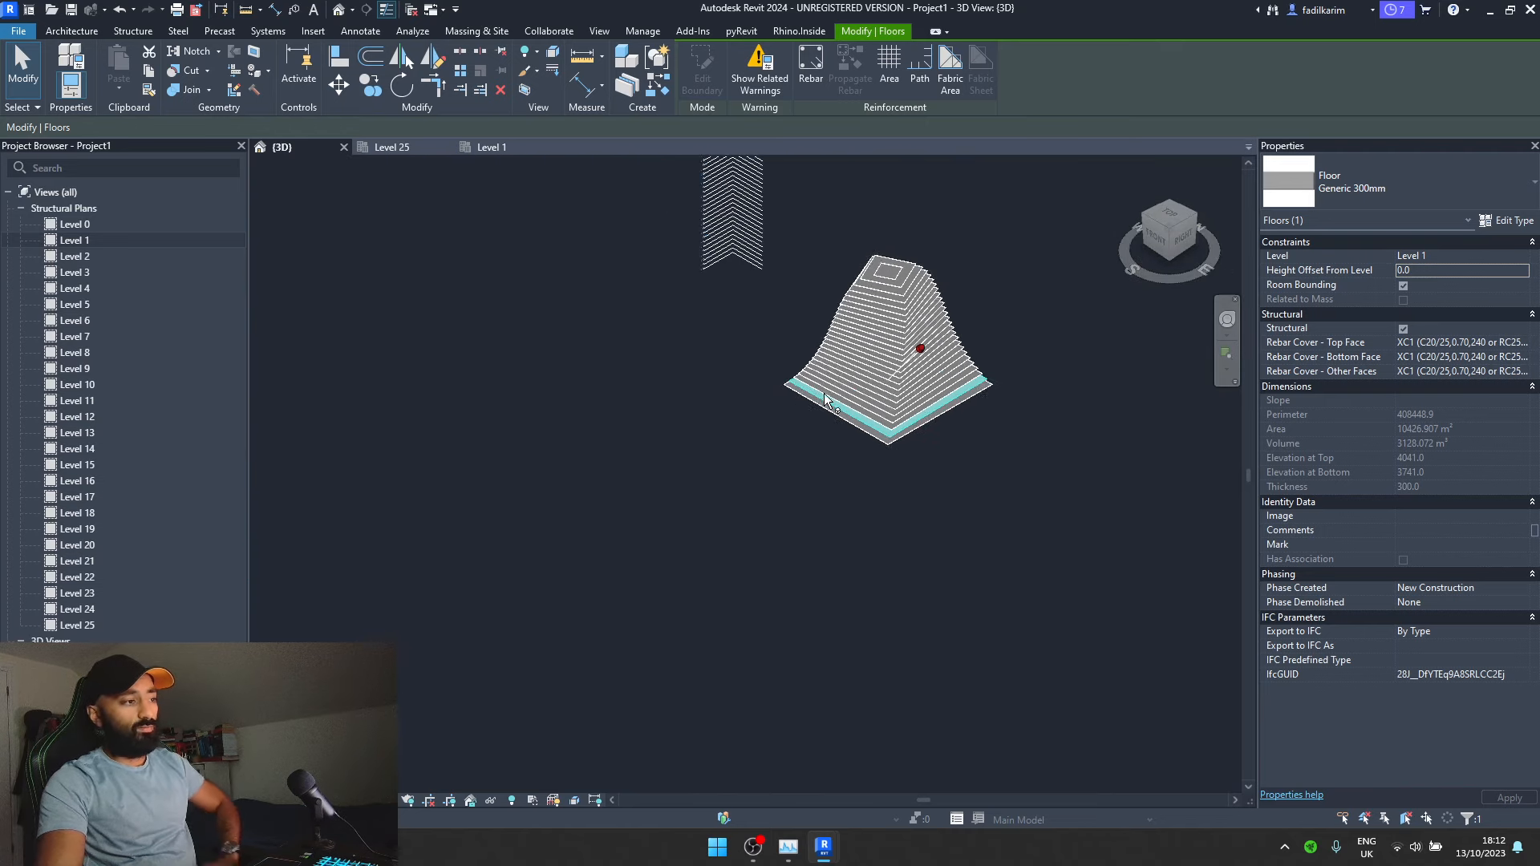